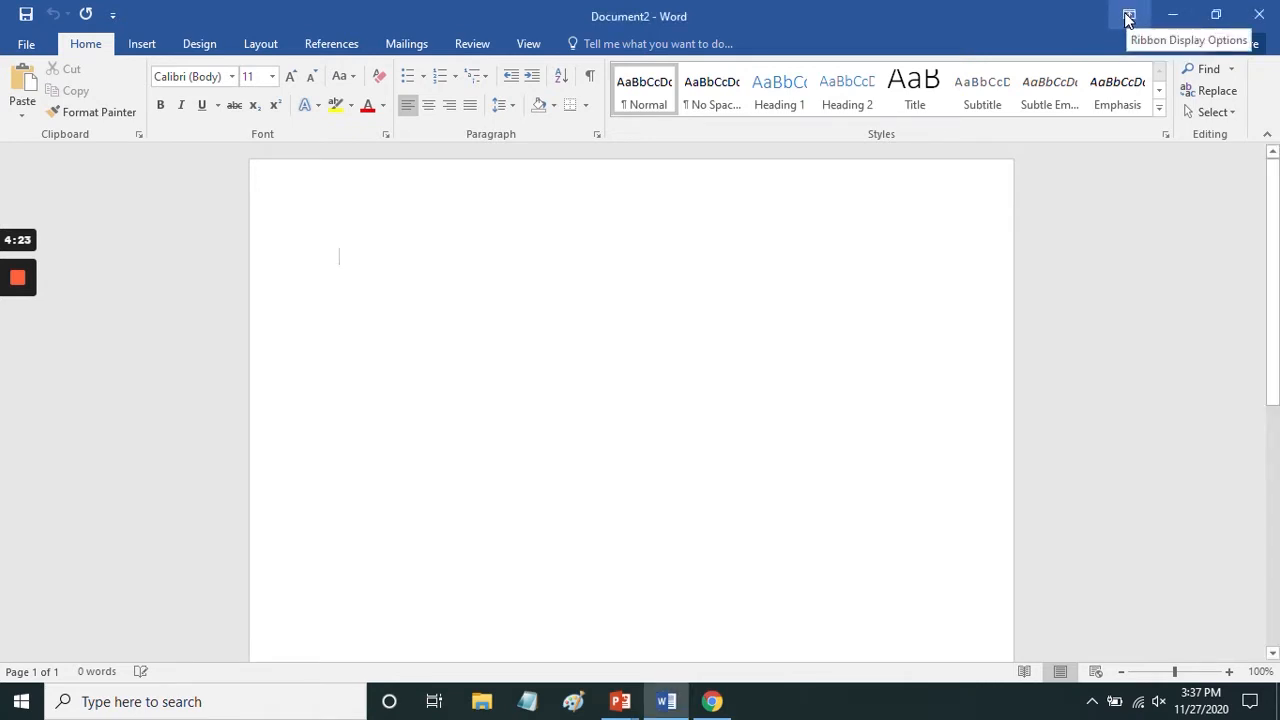
- Auto-hide the ribbon, and restore it with the Show Tabs and Commands display option
{"action": "left_click", "coordinate": [1128, 17]}
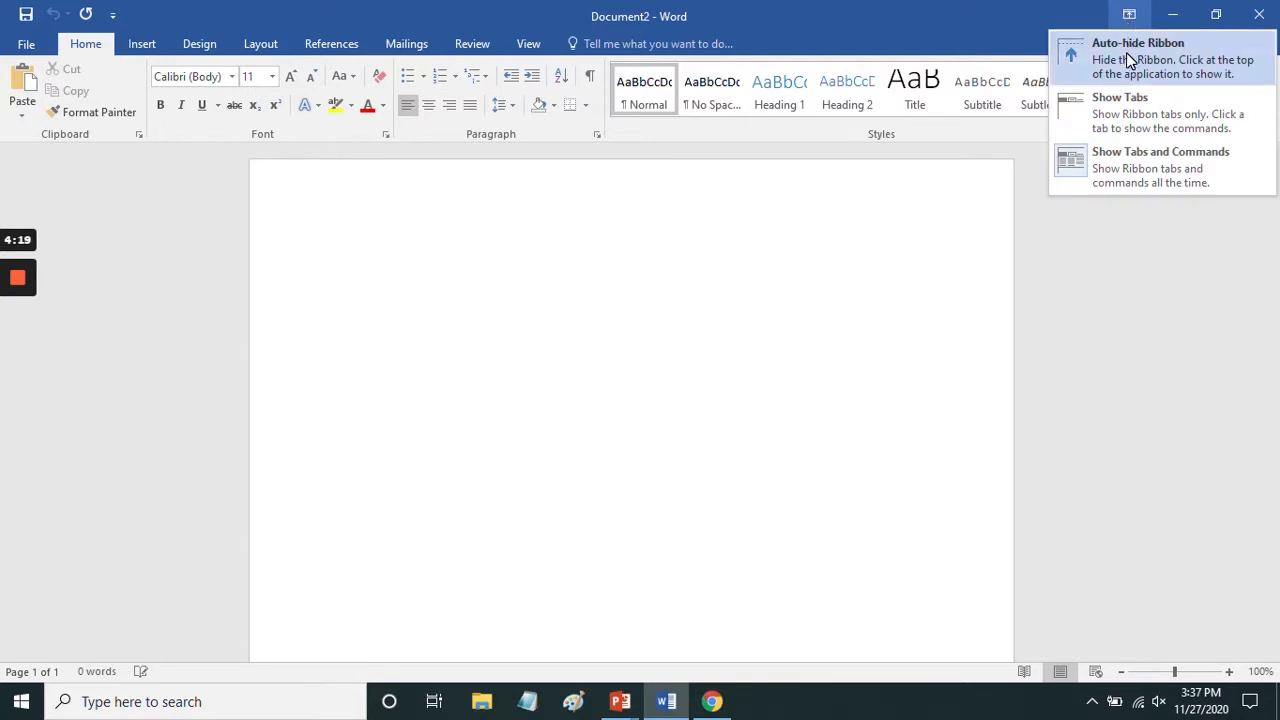
{"action": "left_click", "coordinate": [1128, 58]}
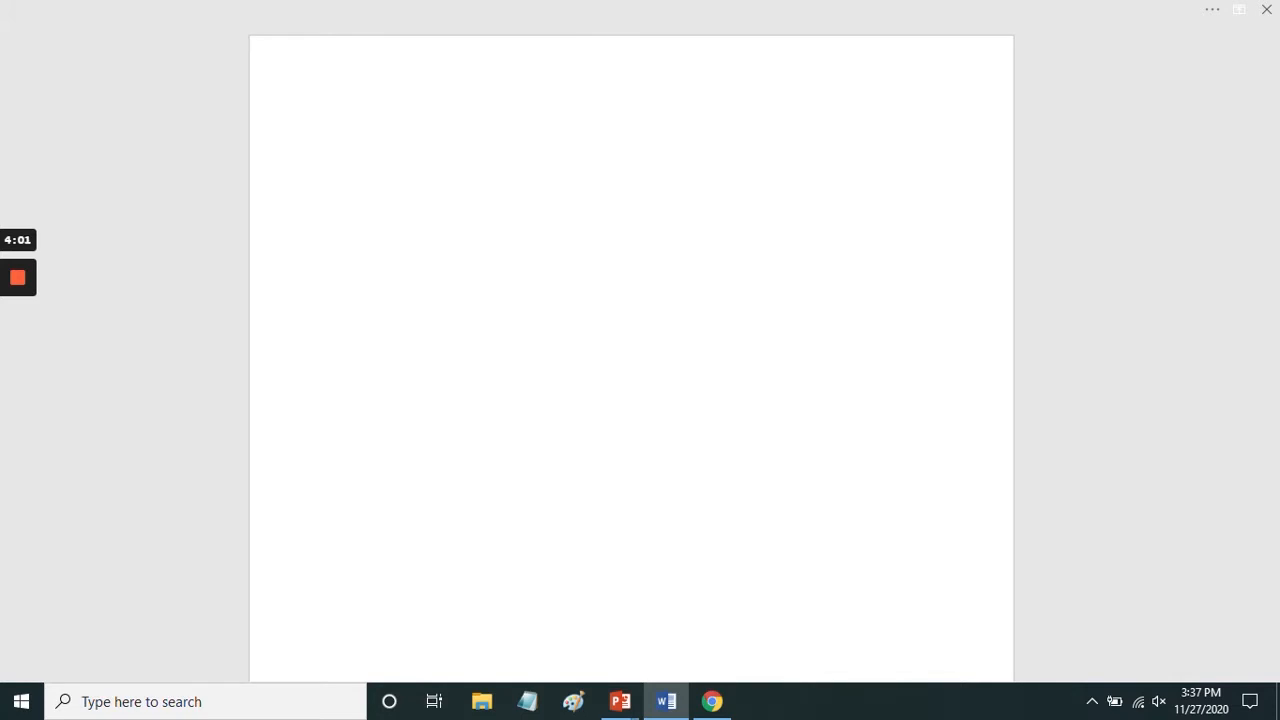
{"action": "left_click", "coordinate": [1240, 10]}
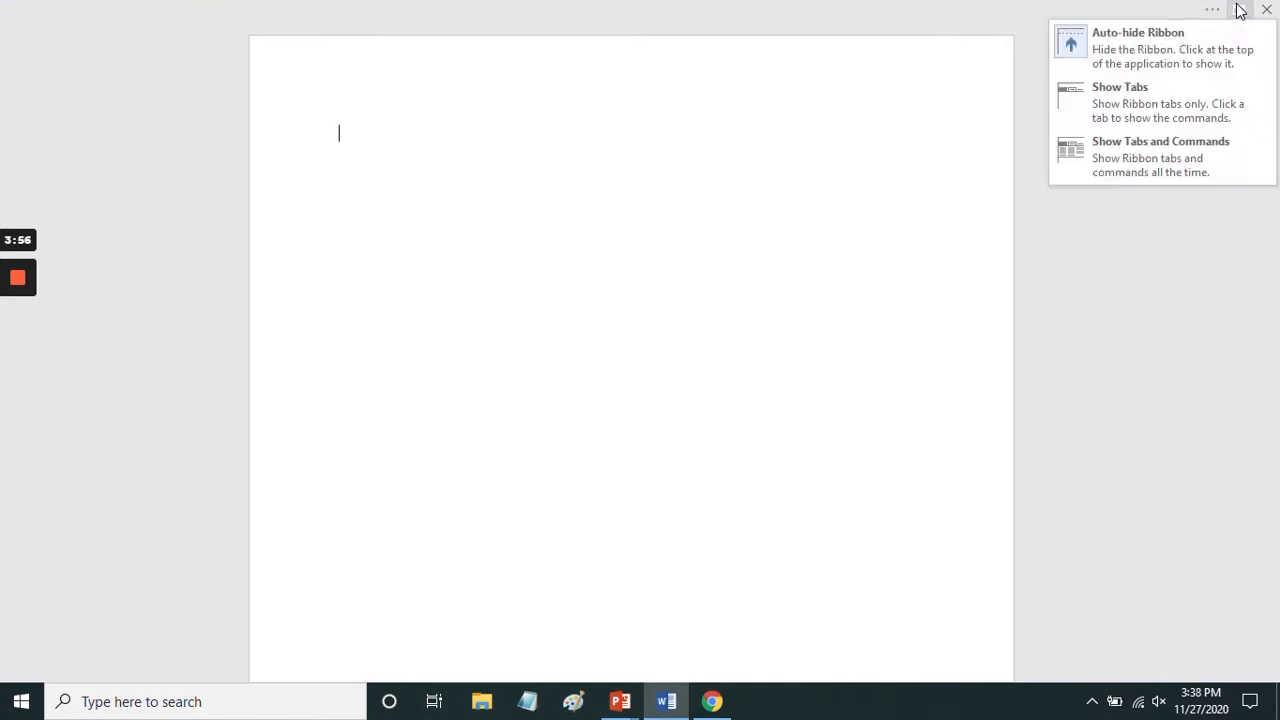
{"action": "left_click", "coordinate": [1146, 147]}
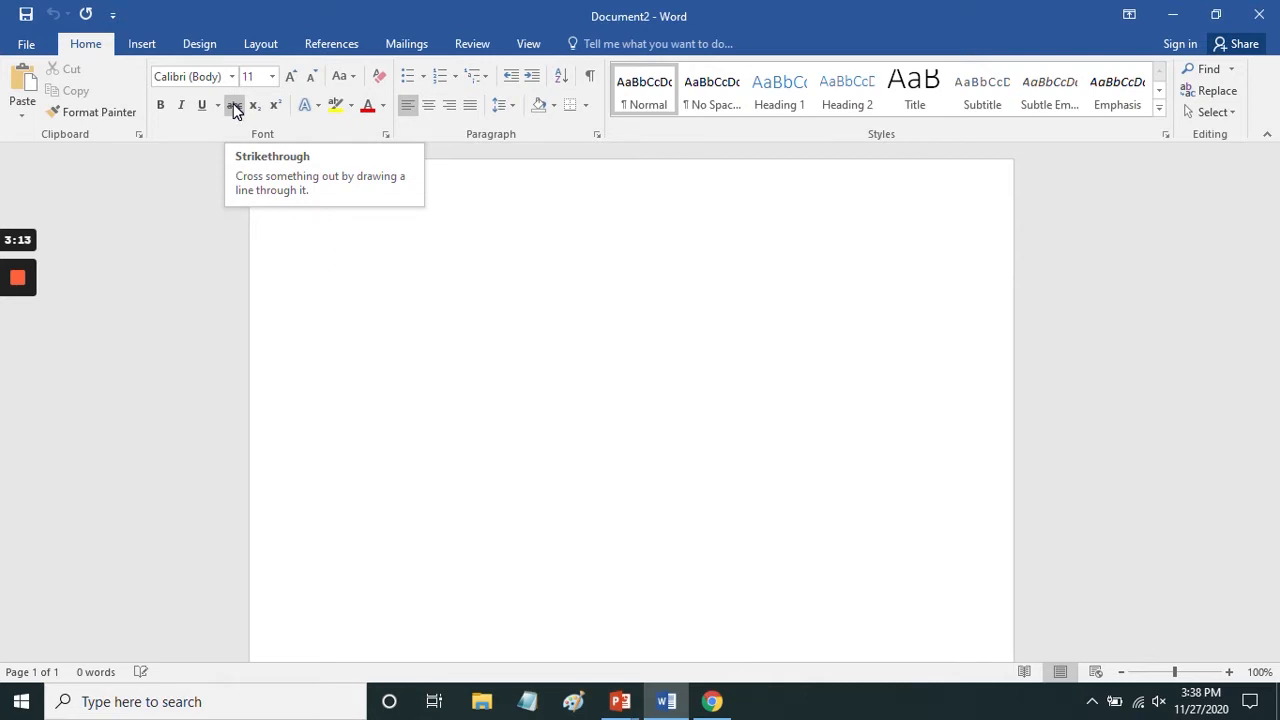
- Examine the keyboard shortcut customization in the ribbon options, and close the options without changing anything
{"action": "left_click", "coordinate": [18, 44]}
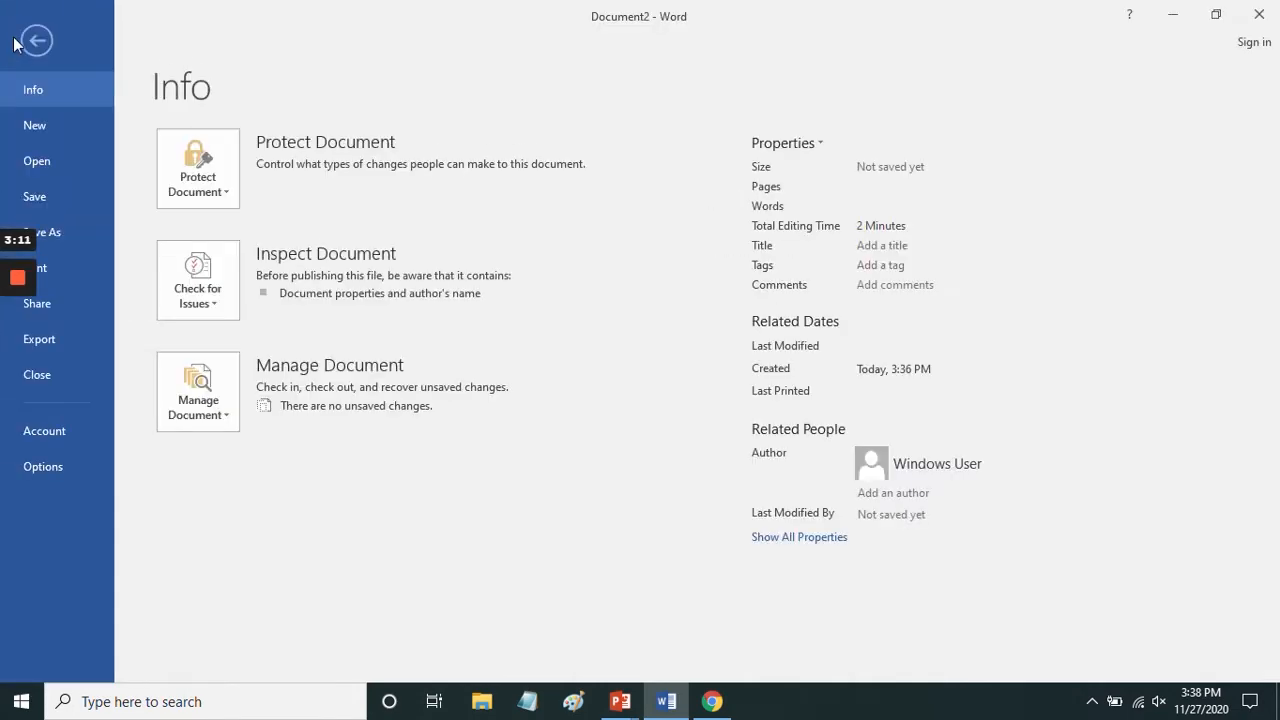
{"action": "left_click", "coordinate": [71, 460]}
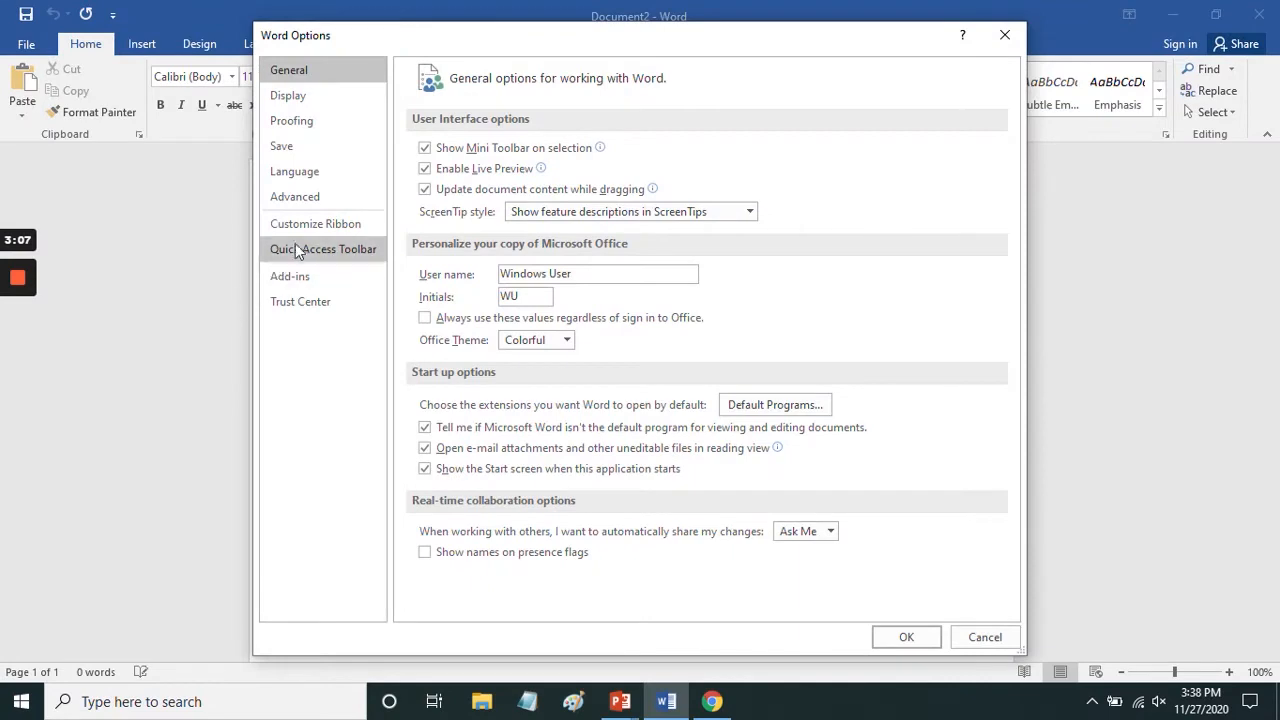
{"action": "left_click", "coordinate": [307, 226]}
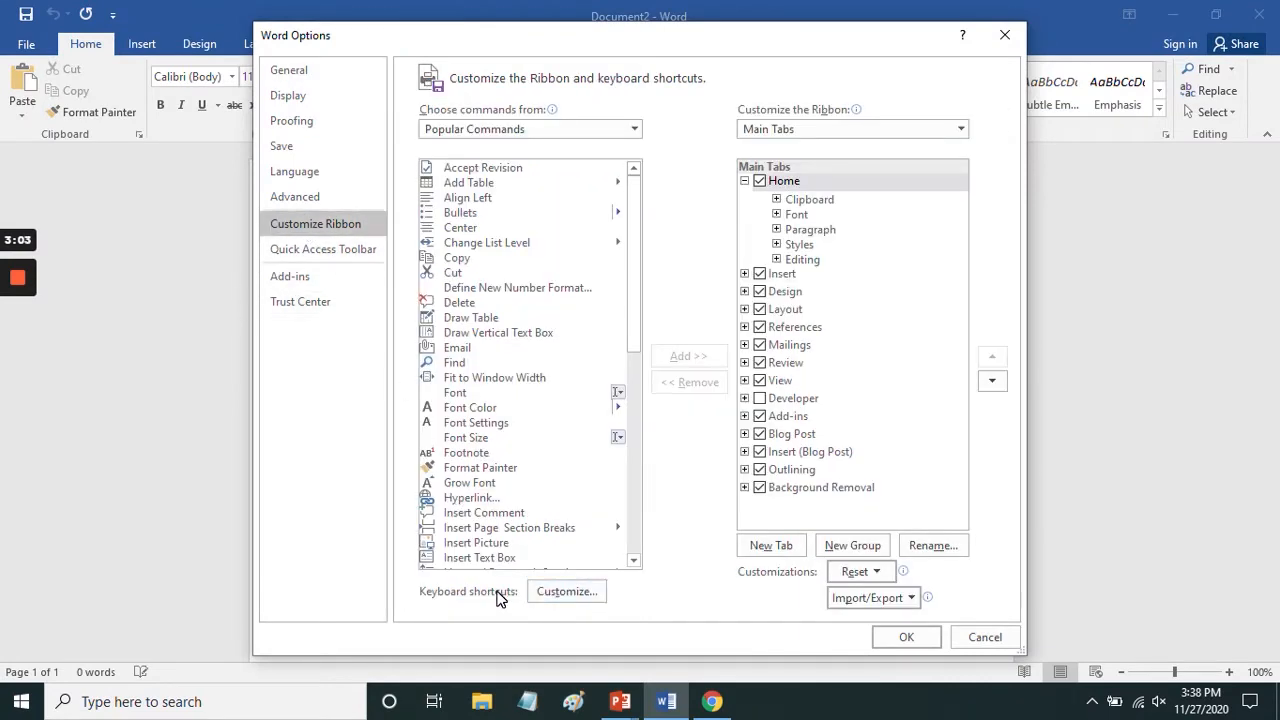
{"action": "left_click", "coordinate": [568, 592]}
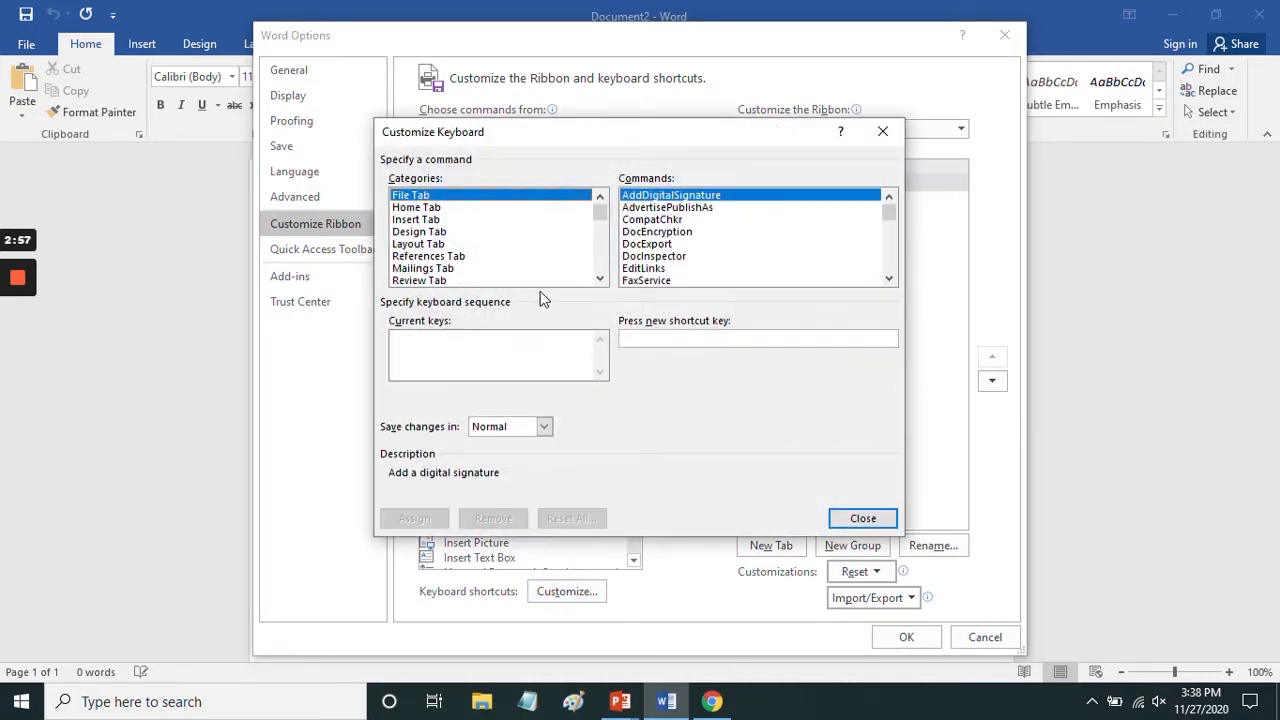
{"action": "left_click", "coordinate": [858, 518]}
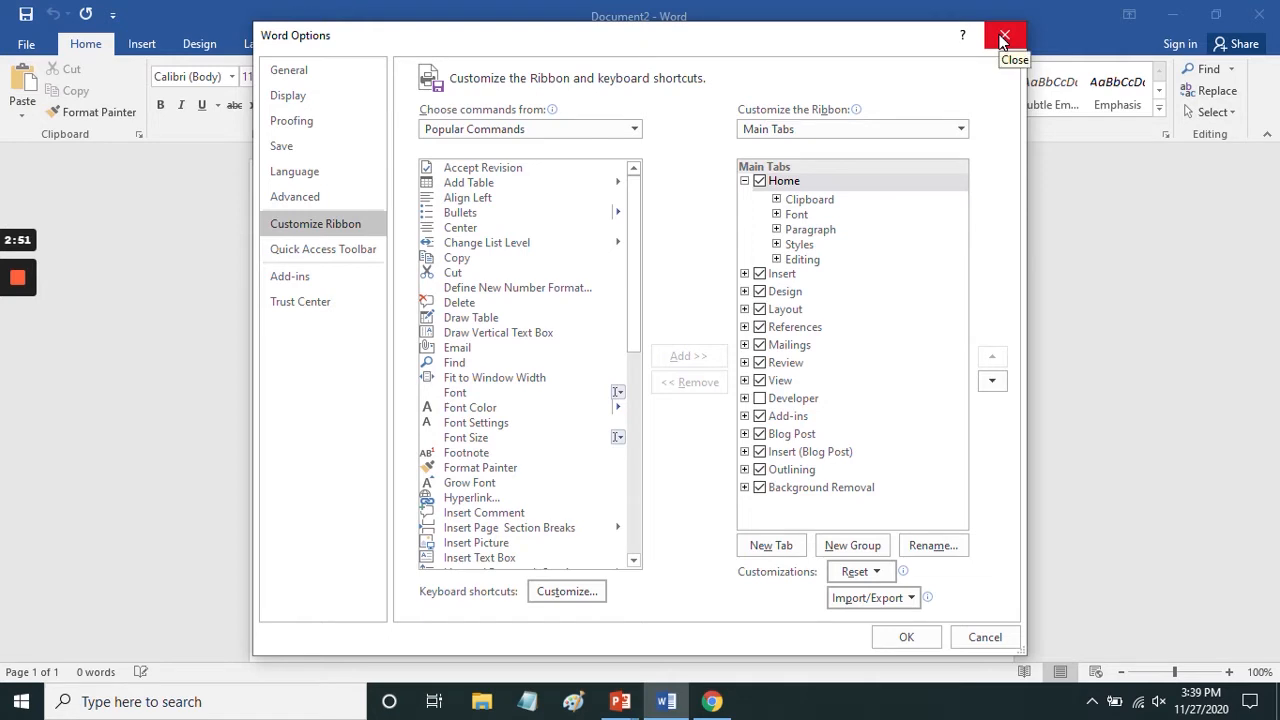
{"action": "left_click", "coordinate": [1004, 37]}
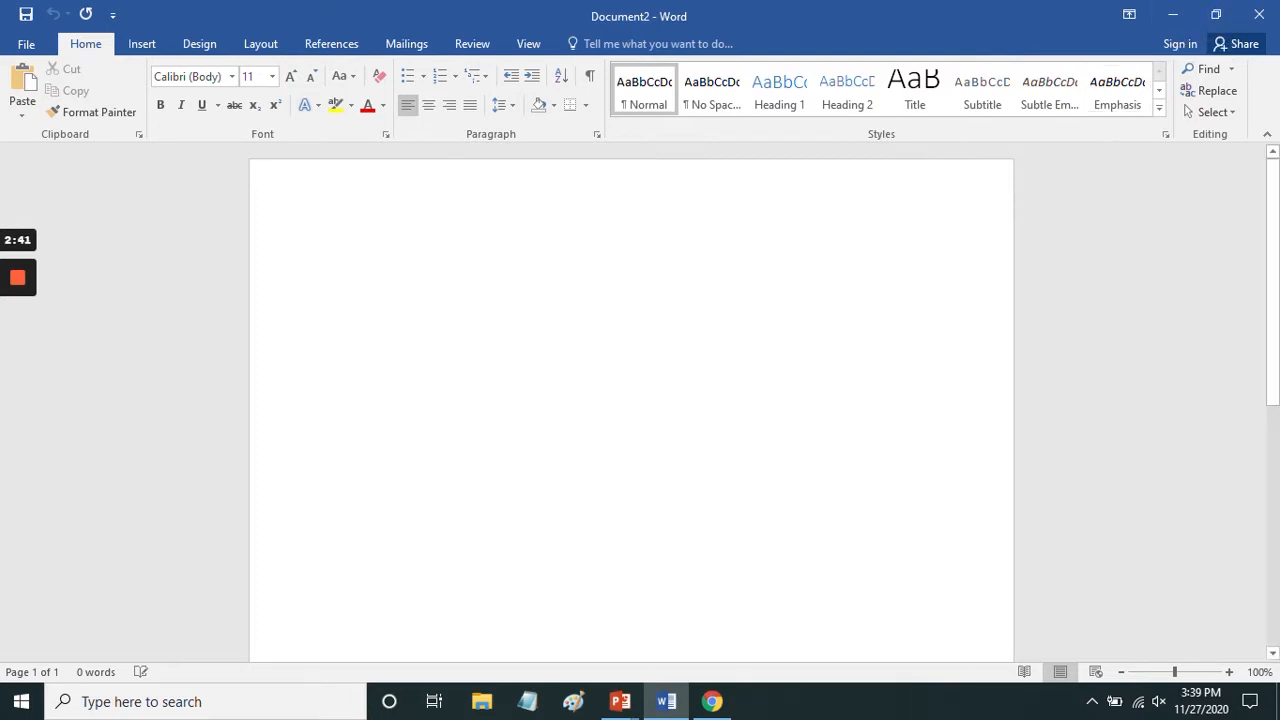
- Insert a table with 5 columns and 2 rows at the start of the blank document, keeping the fixed column width on Auto
{"action": "key", "text": "alt"}
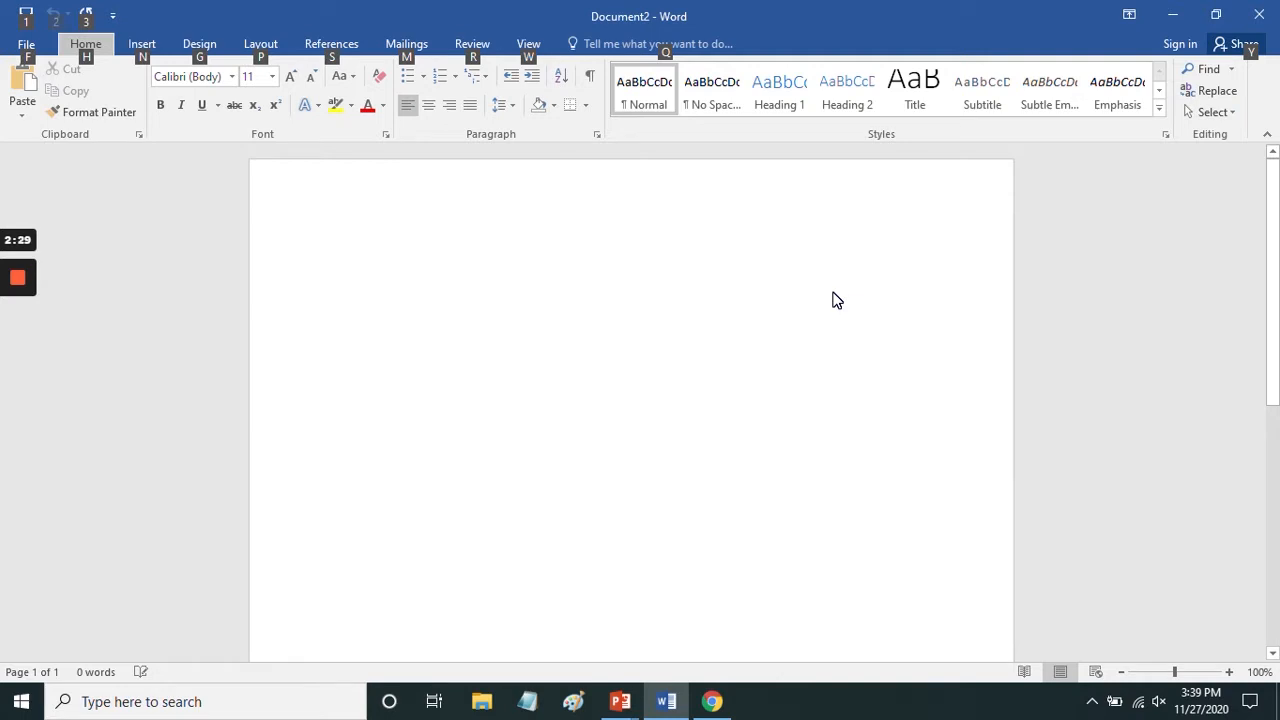
{"action": "key", "text": "n"}
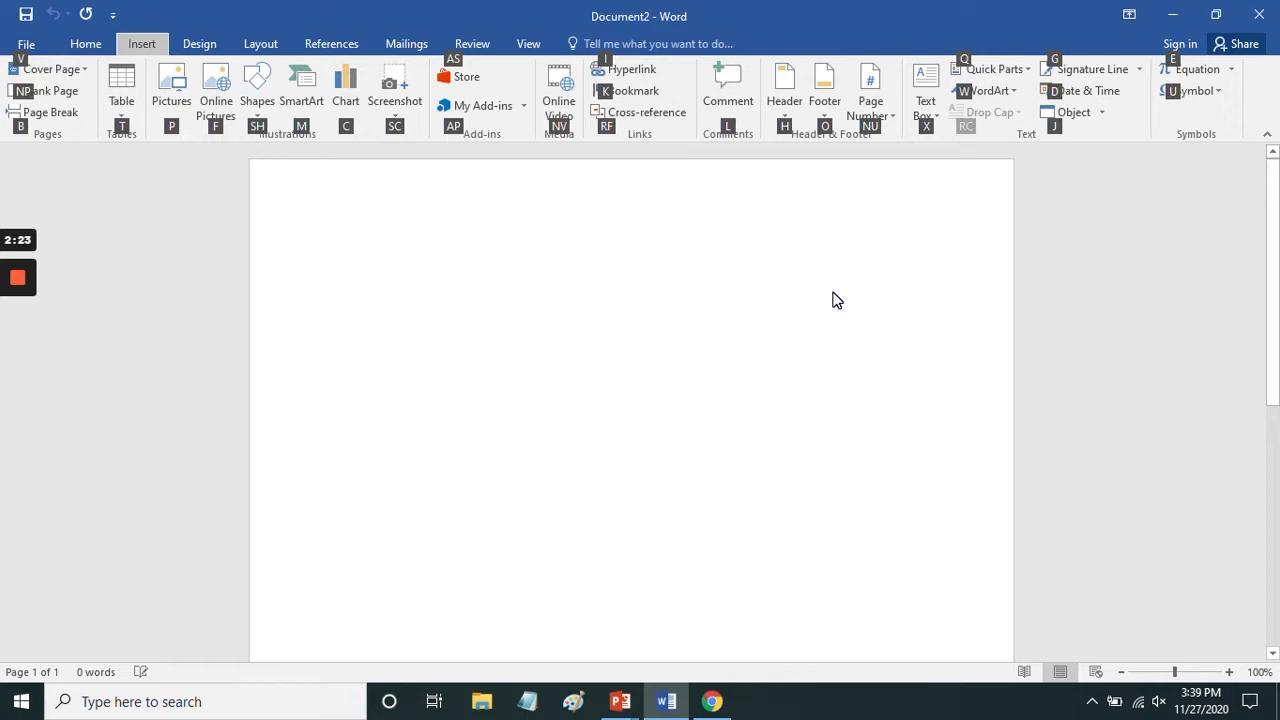
{"action": "key", "text": "t"}
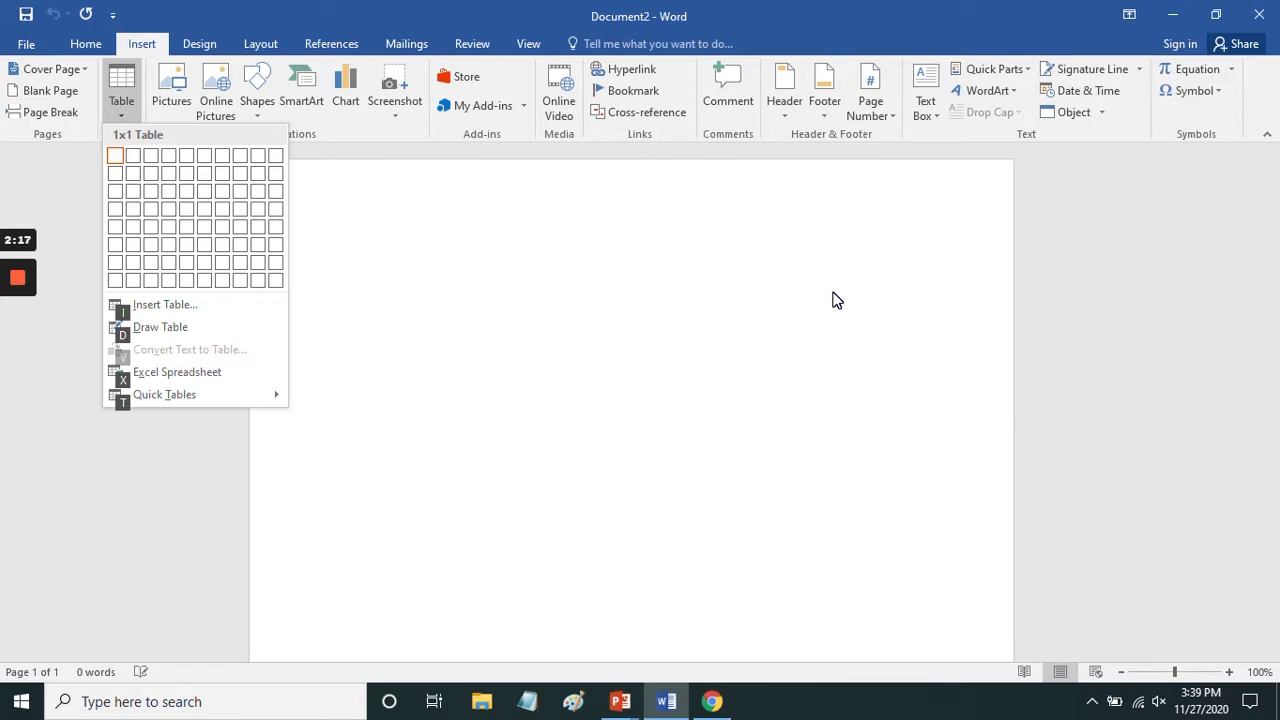
{"action": "key", "text": "i"}
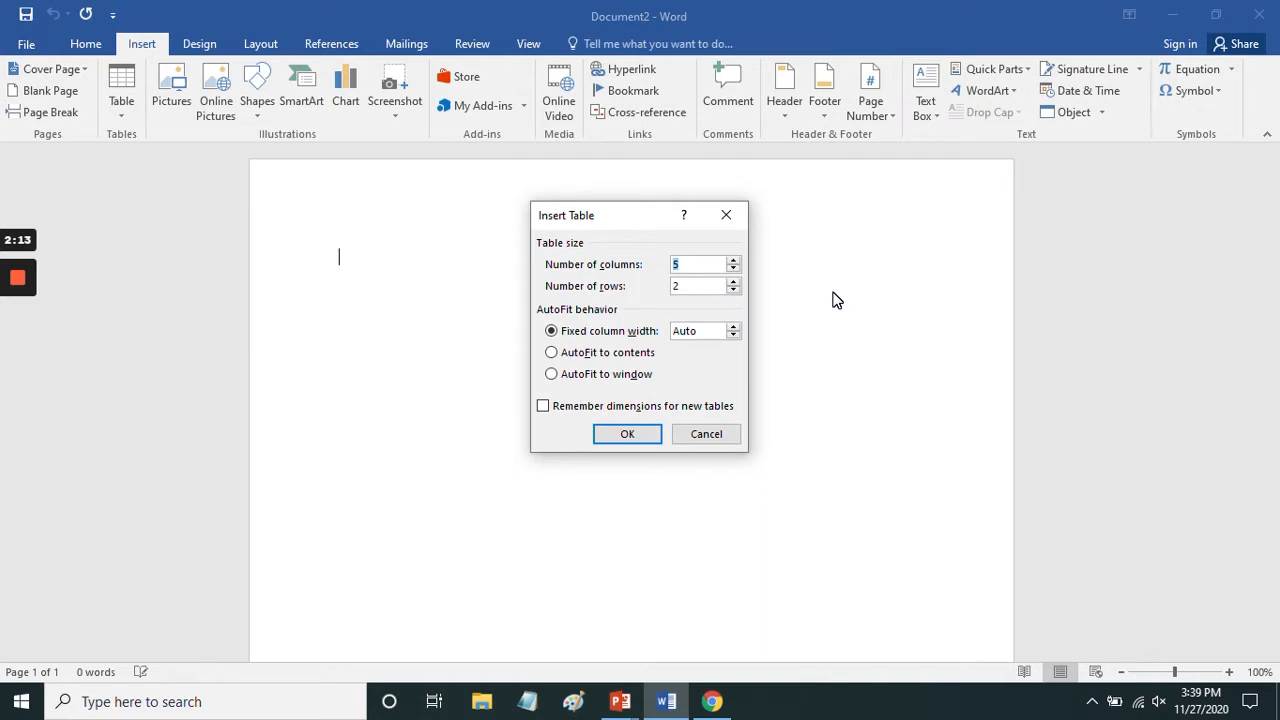
{"action": "key", "text": "Return"}
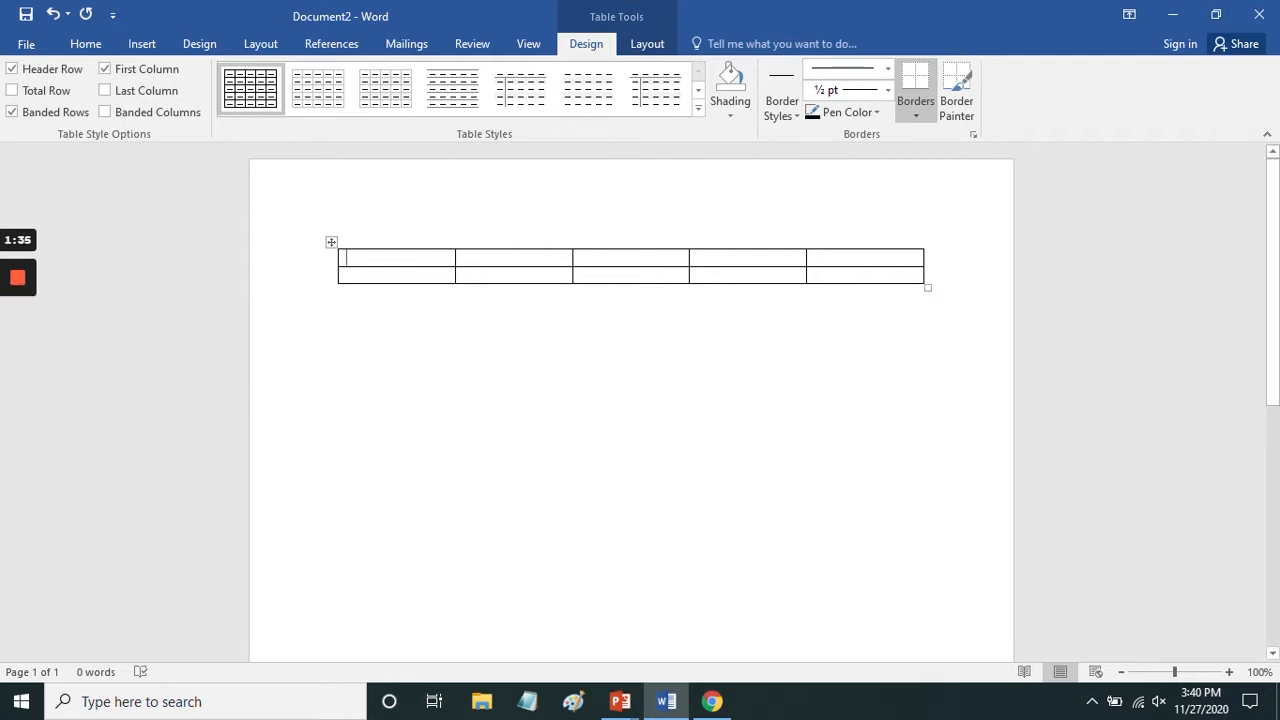
- Write the sentence "What a wonderful day." below the table, leaving a blank line between them
{"action": "left_click", "coordinate": [340, 292]}
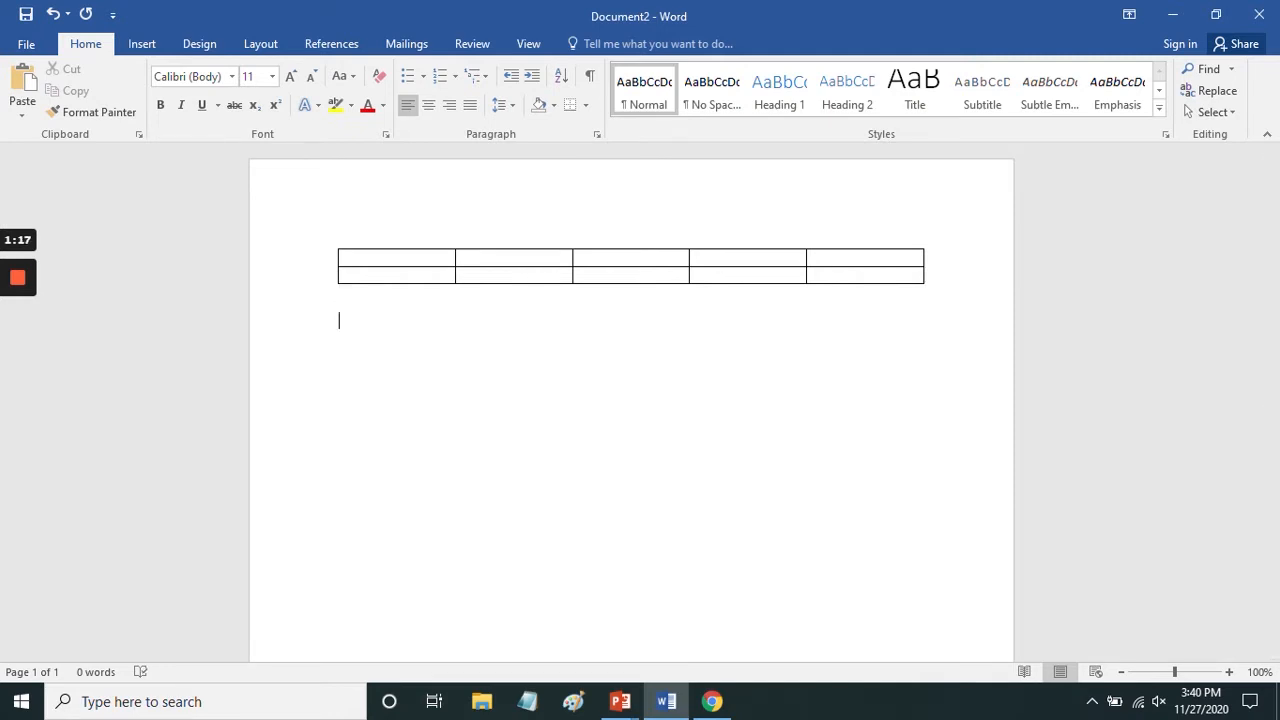
{"action": "type", "text": "What a wonderful"}
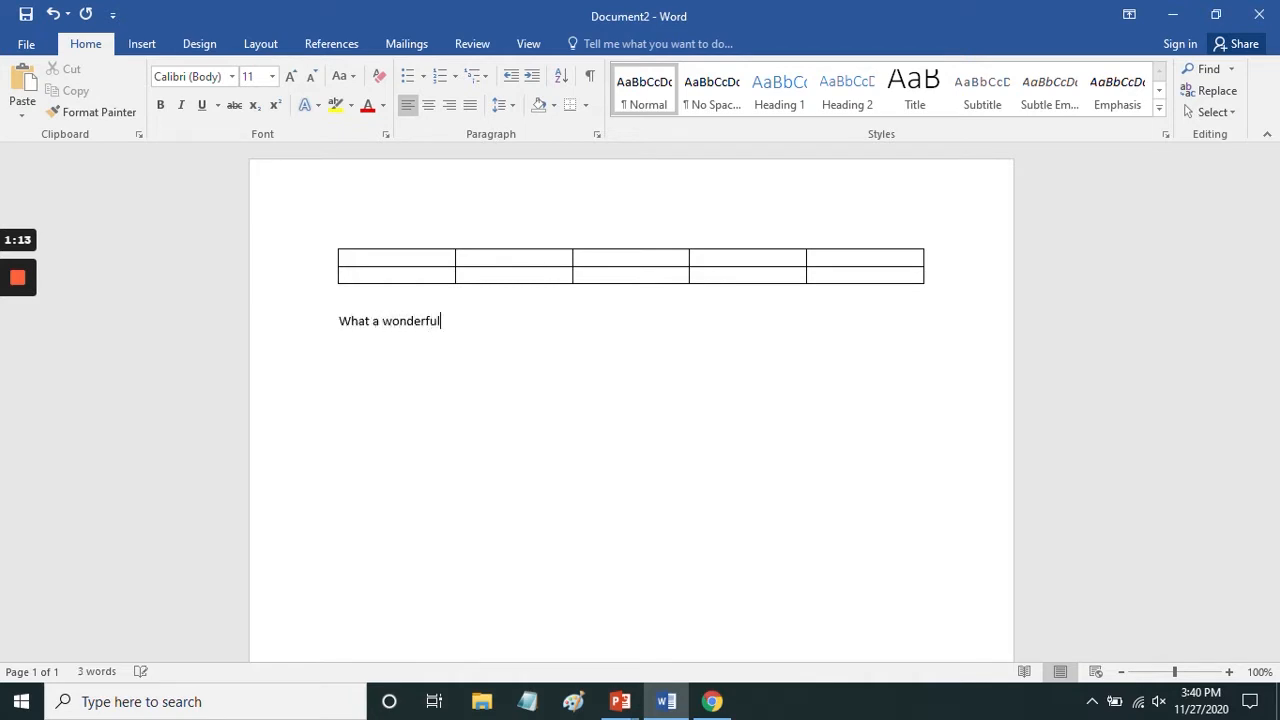
{"action": "type", "text": " day."}
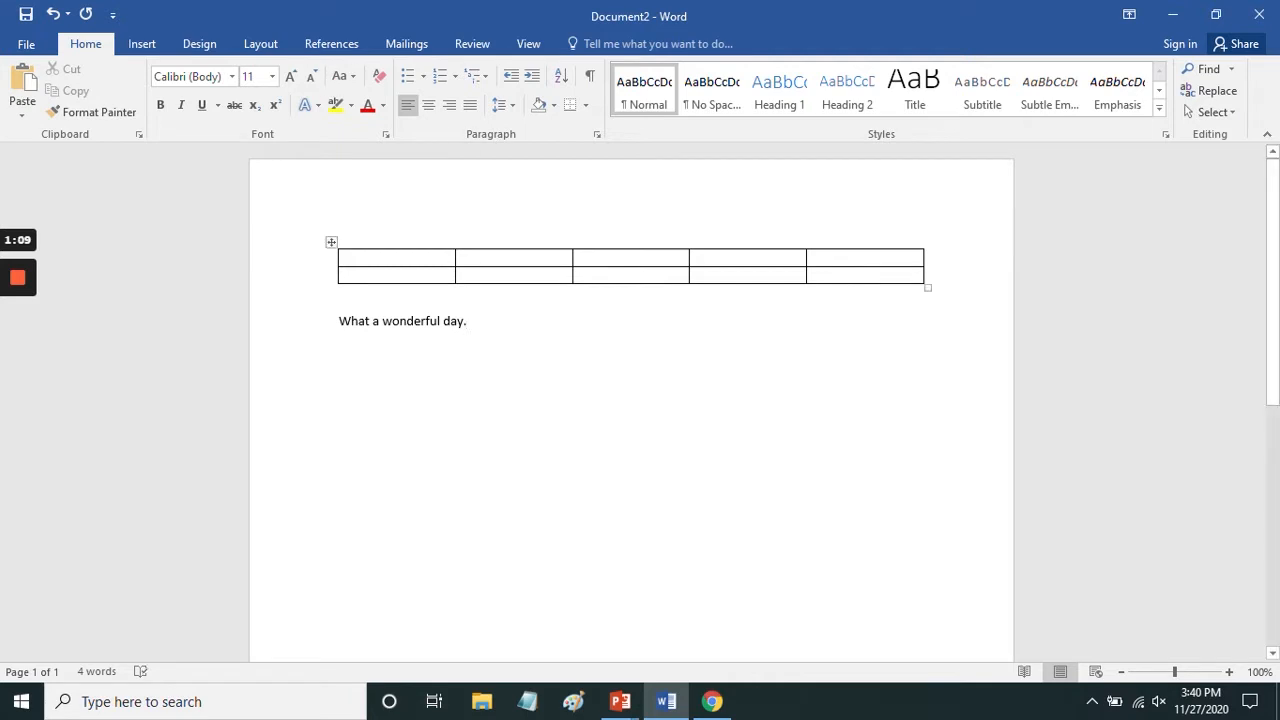
- Copy the sentence below the table, delete it, and paste it on the line directly under the table
{"action": "left_click_drag", "start_coordinate": [470, 322], "coordinate": [340, 326]}
{"action": "key", "text": "ctrl+c"}
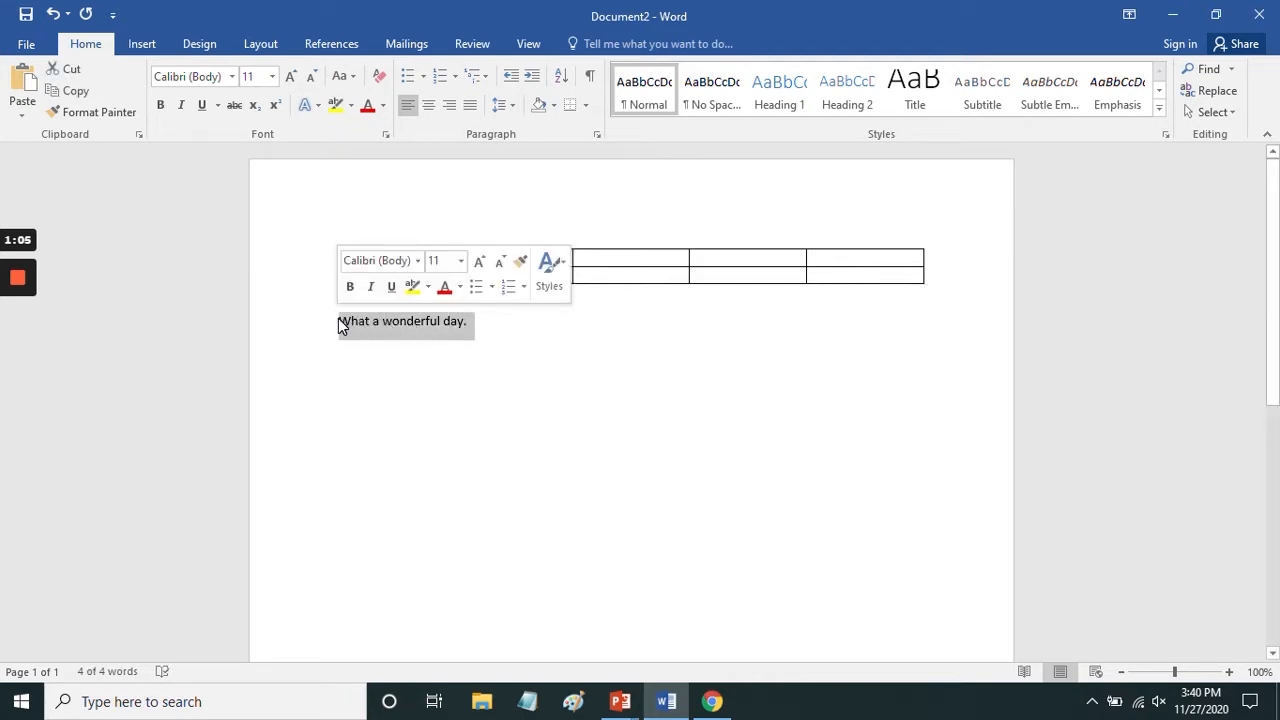
{"action": "key", "text": "Delete"}
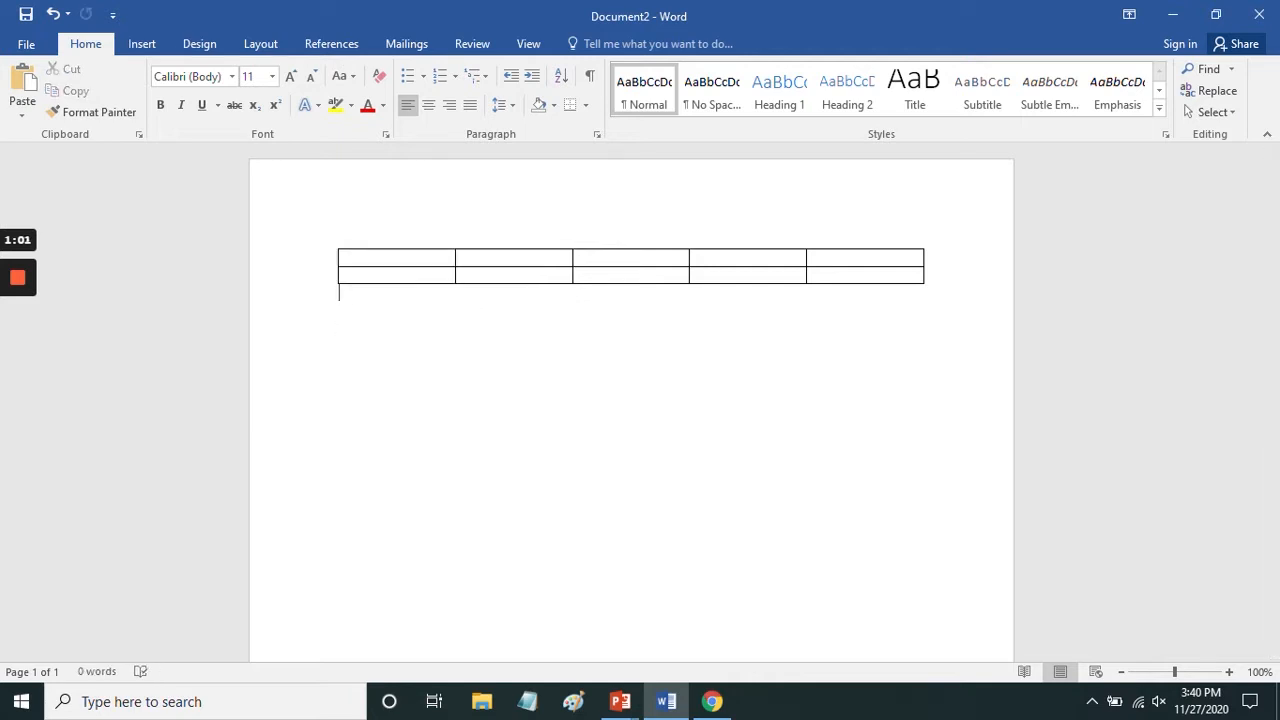
{"action": "key", "text": "ctrl+v"}
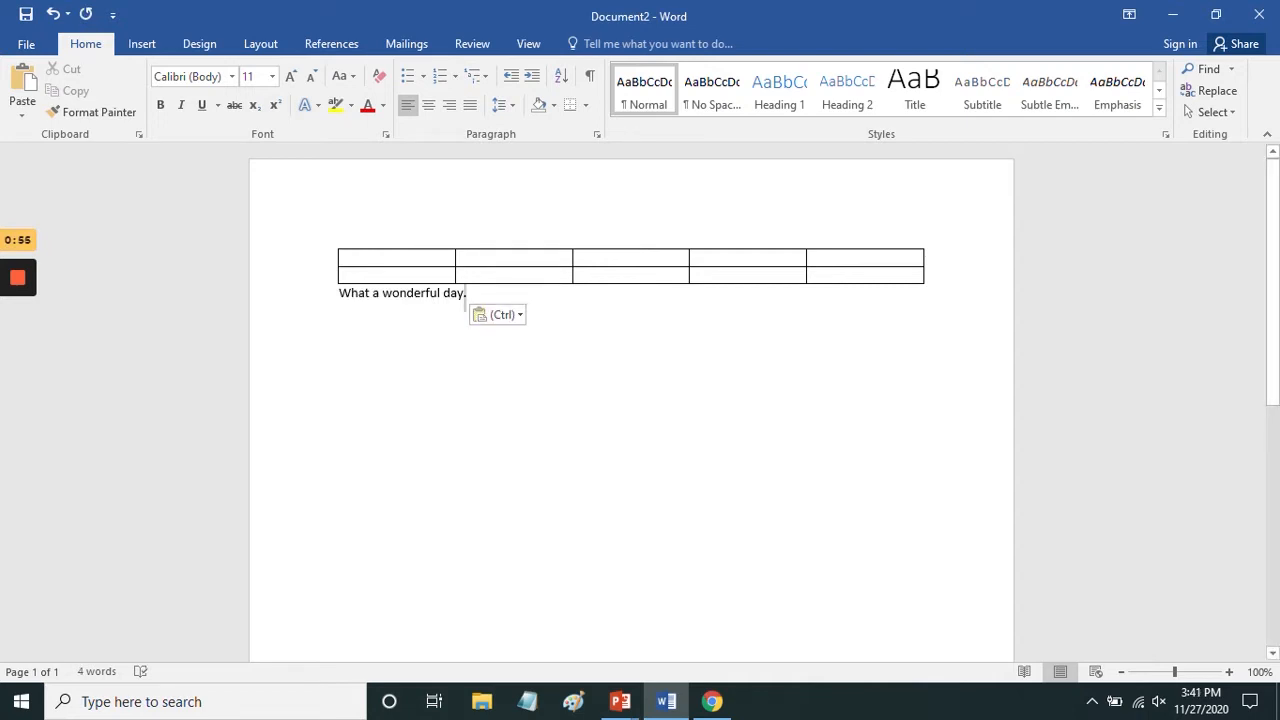
- Duplicate "What a wonderful day." by pasting a copy right after the original sentence on the same line
{"action": "left_click_drag", "start_coordinate": [465, 303], "coordinate": [341, 297]}
{"action": "key", "text": "ctrl+c"}
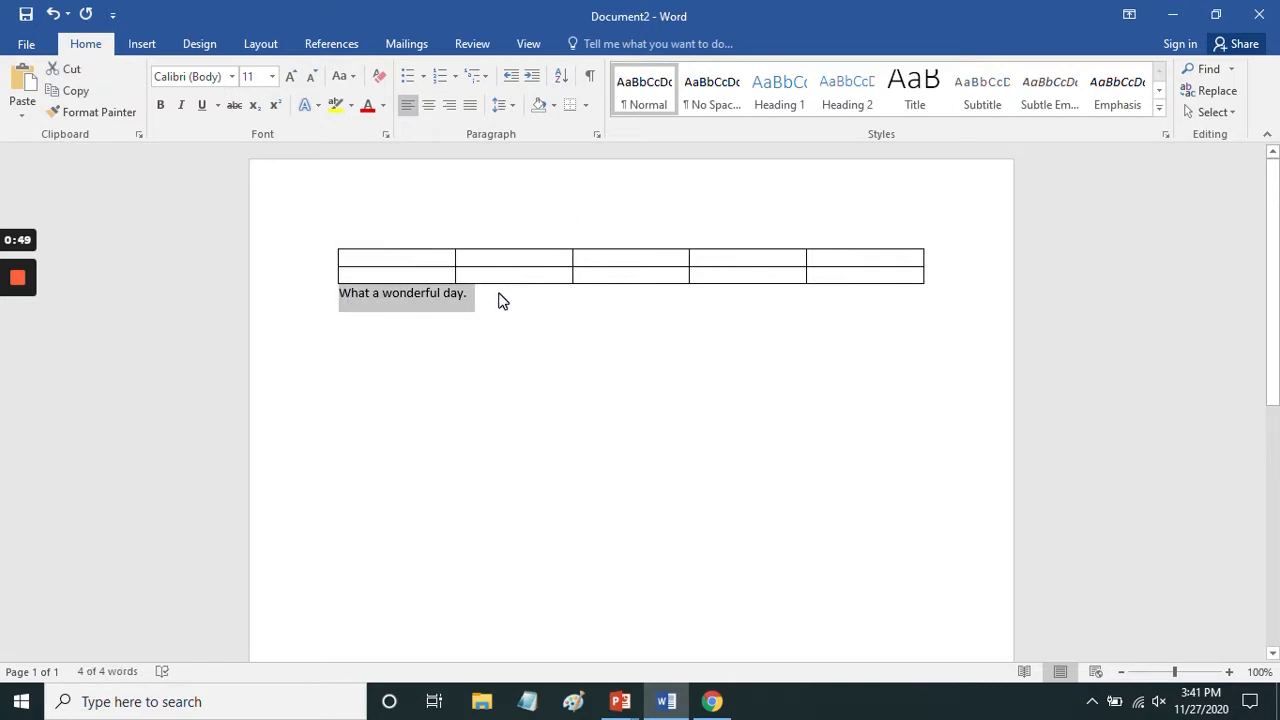
{"action": "key", "text": "Right"}
{"action": "key", "text": "ctrl+v"}
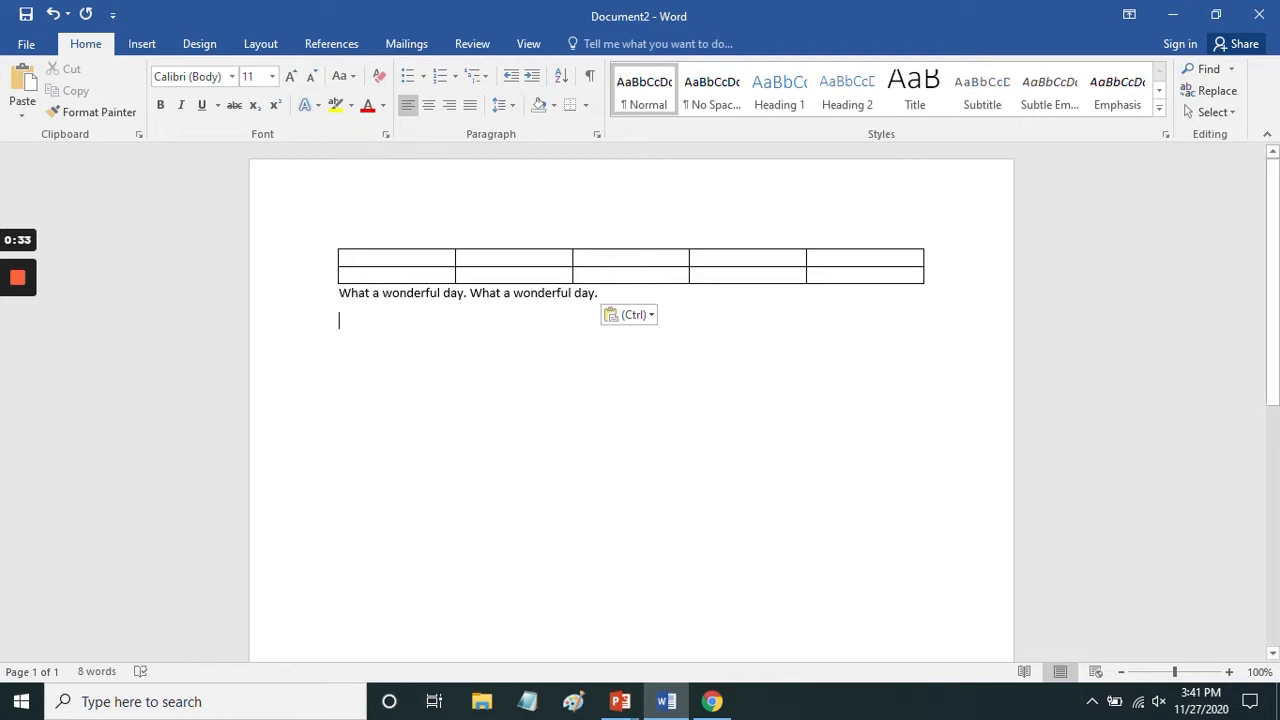
- Undo the duplicated sentence, and put the second copy back after the first one
{"action": "key", "text": "BackSpace"}
{"action": "key", "text": "ctrl+z"}
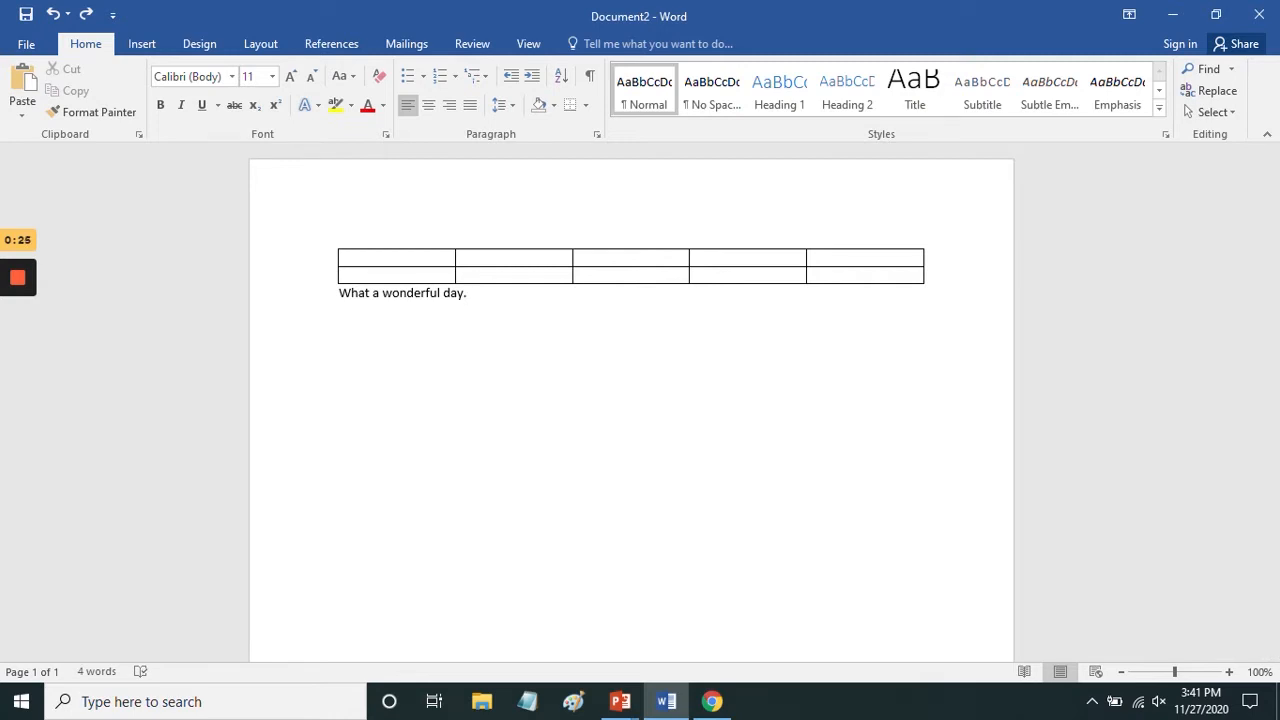
{"action": "key", "text": "ctrl+v"}
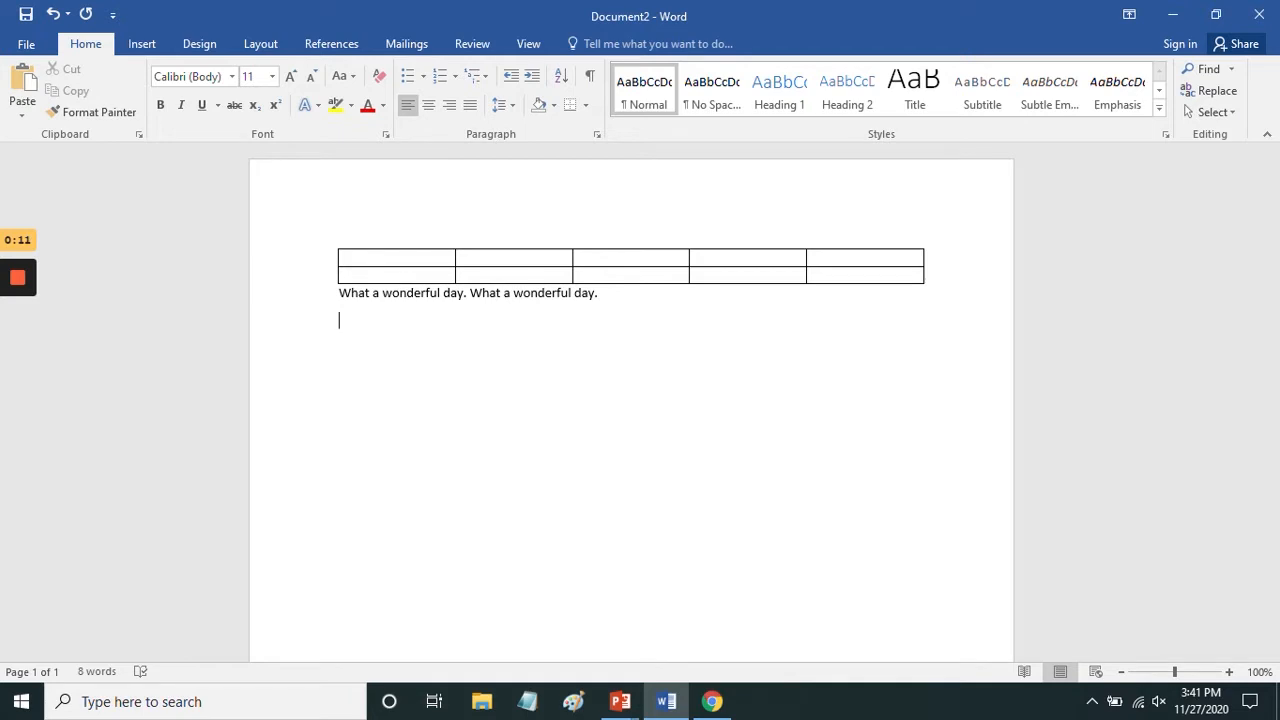
- Run the spelling and grammar check on the document
{"action": "key", "text": "F7"}
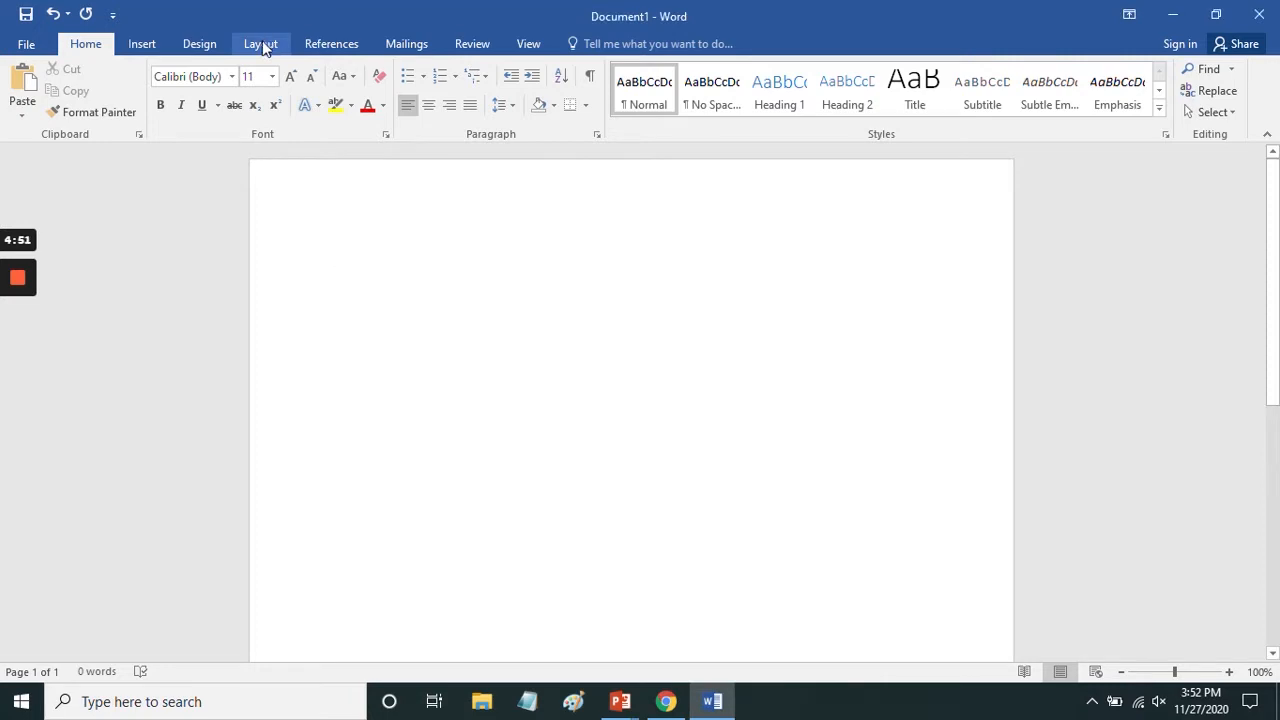
- Show the page layout commands and fill the start of the blank document with about two lines of random placeholder text
{"action": "left_click", "coordinate": [272, 46]}
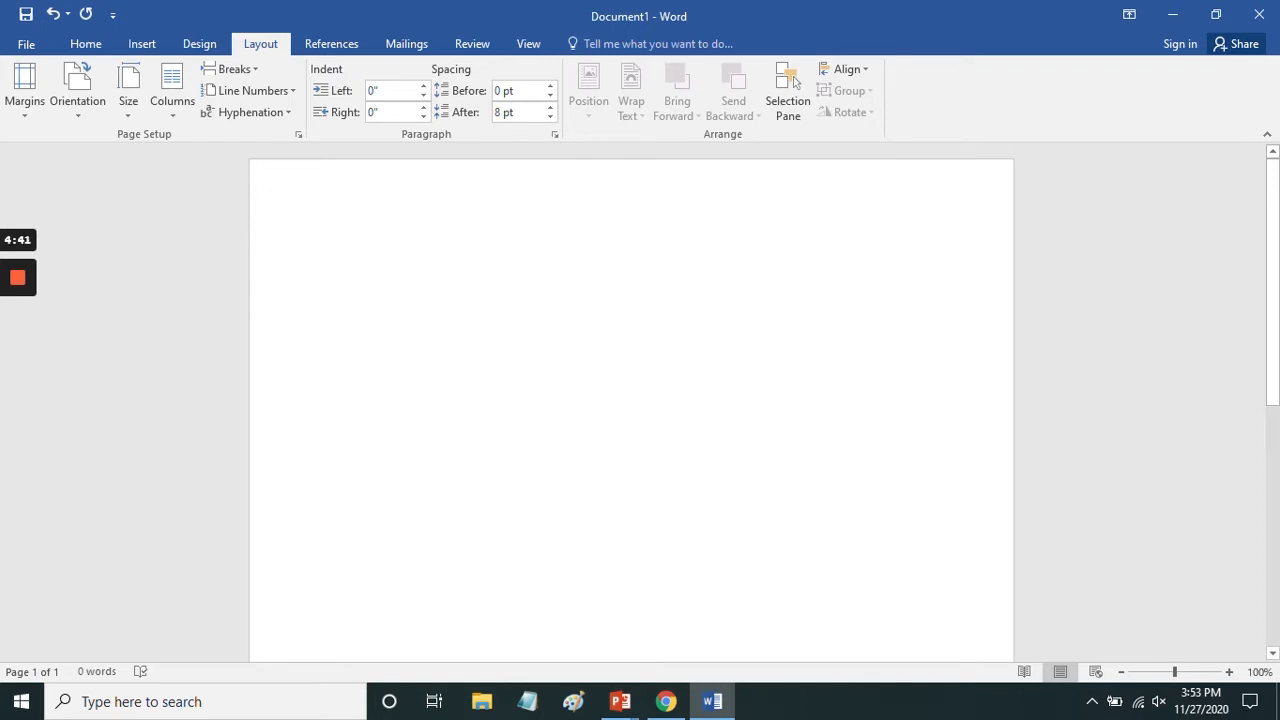
{"action": "type", "text": "sdfsdilznhfsdilfnzdngiodngdf"}
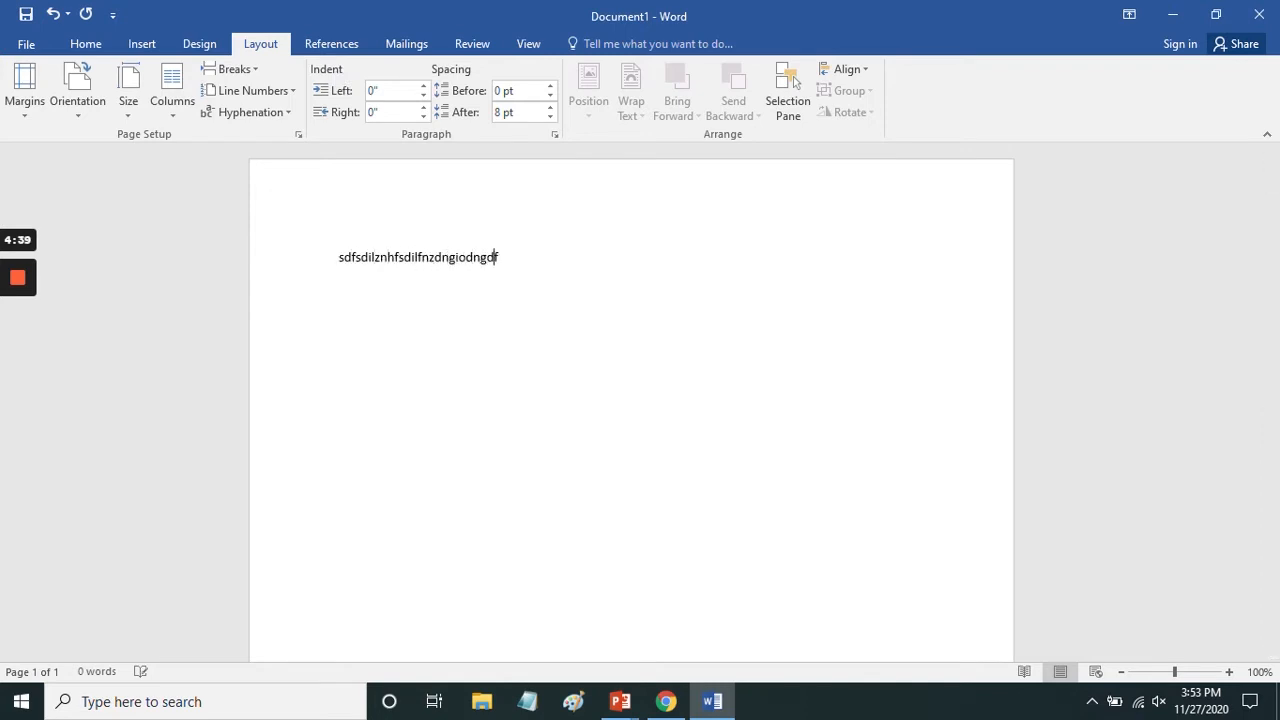
{"action": "type", "text": " f gdfilgnlsdfigdfnhxgsdfgdf"}
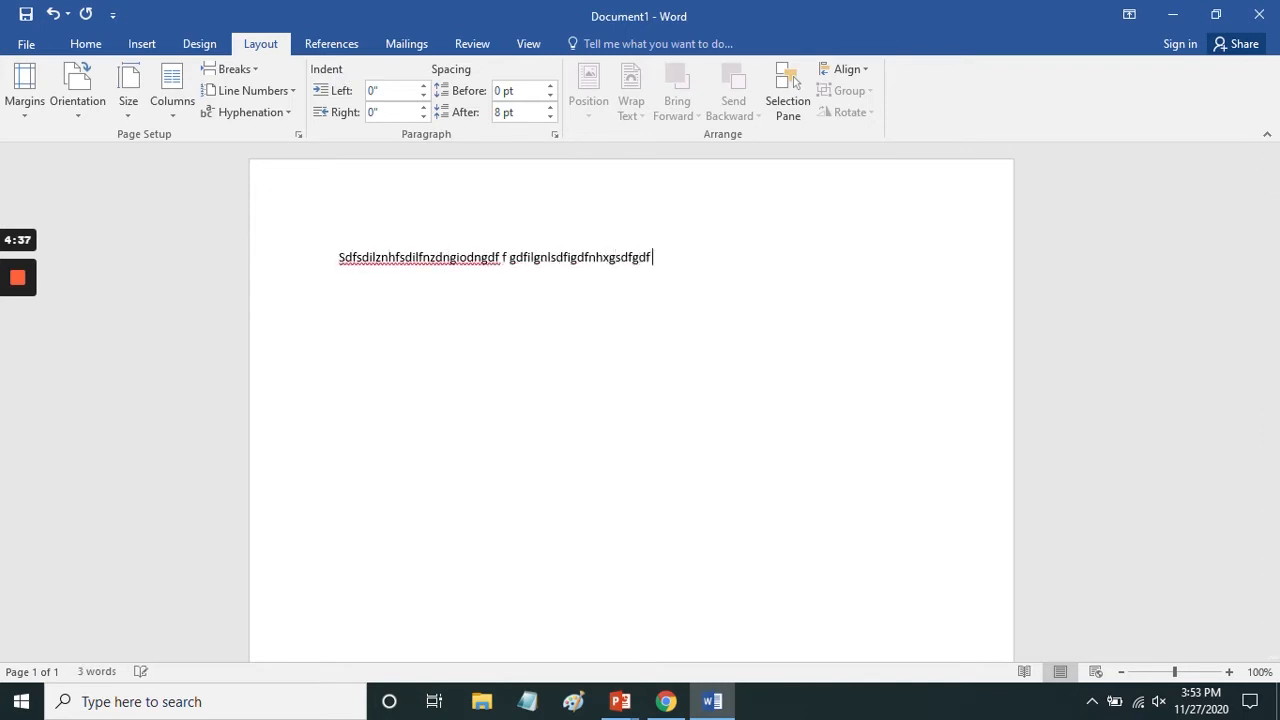
{"action": "type", "text": " dfgdfgsdfgsdfgsdfg dg"}
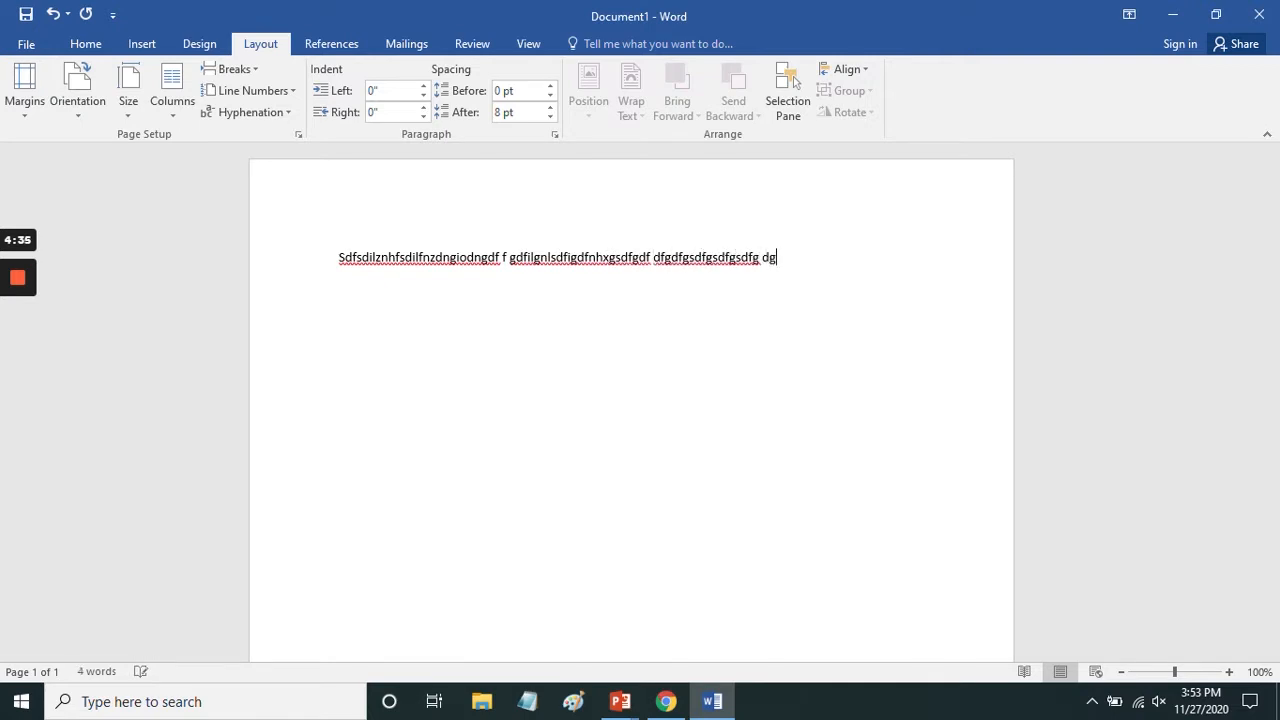
{"action": "type", "text": "sgsdfsdfgdfgdfg gdgxdfgd"}
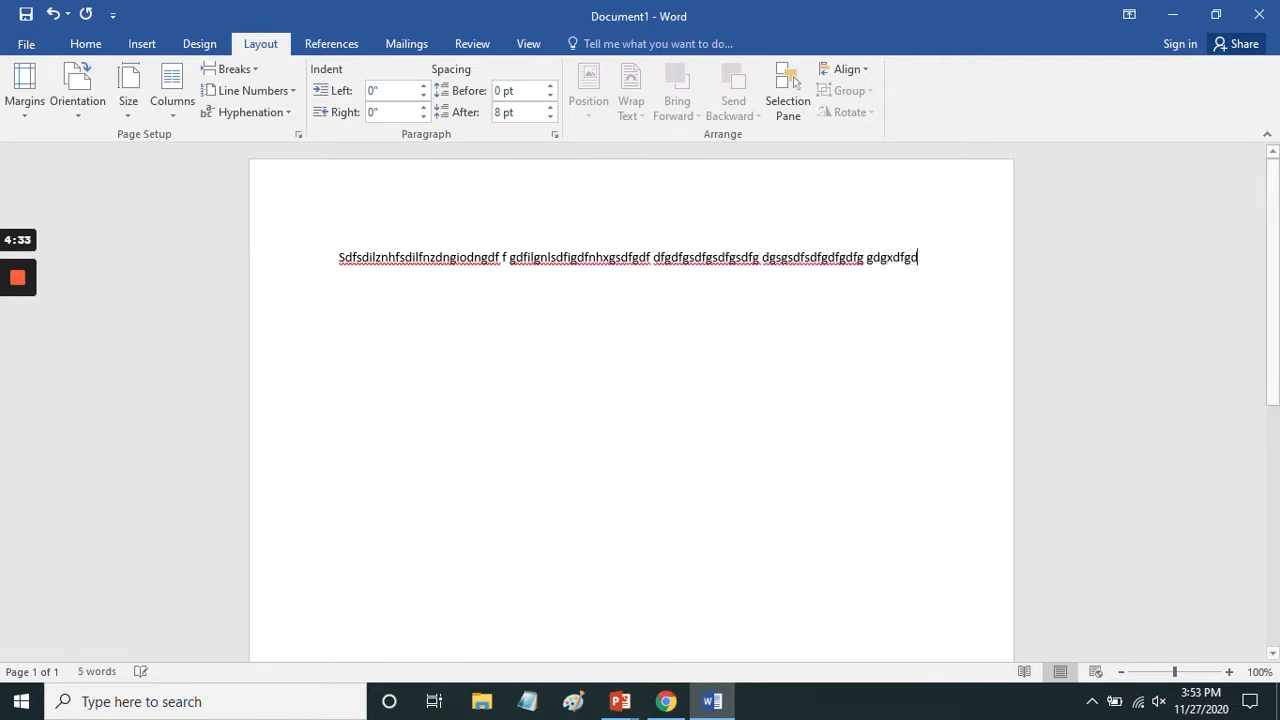
{"action": "type", "text": "gdgdf"}
- Copy all of the placeholder text and paste it eight times after the original to fill the page
{"action": "key", "text": "ctrl+a"}
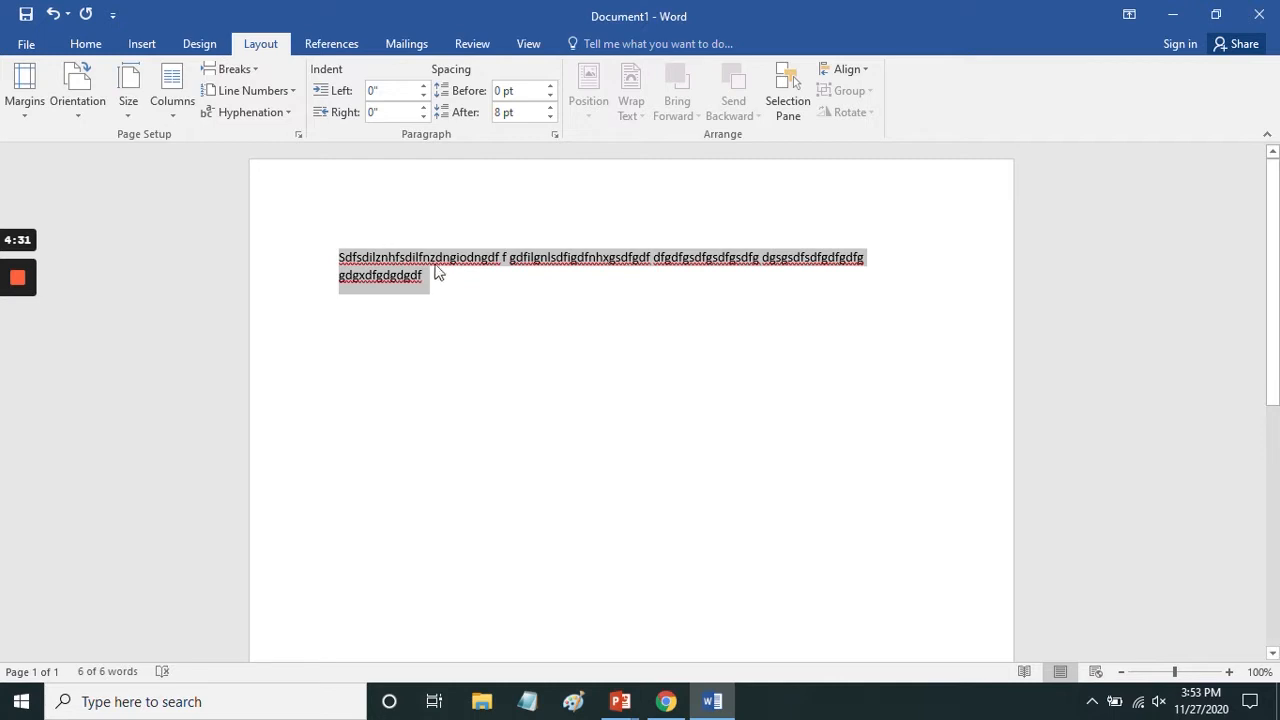
{"action": "key", "text": "ctrl+c"}
{"action": "key", "text": "Right"}
{"action": "key", "text": "ctrl+v"}
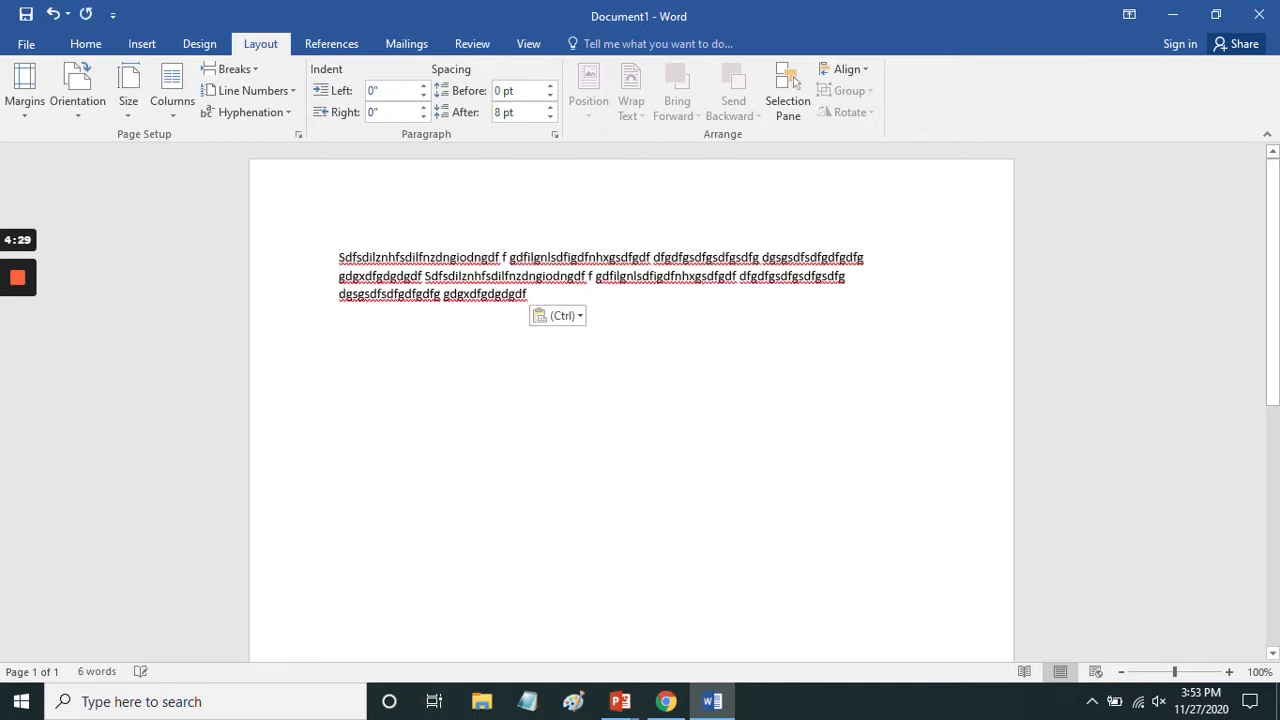
{"action": "key", "text": "ctrl+v"}
{"action": "key", "text": "ctrl+v"}
{"action": "key", "text": "ctrl+v"}
{"action": "key", "text": "ctrl+v"}
{"action": "key", "text": "ctrl+v"}
{"action": "key", "text": "ctrl+v"}
{"action": "key", "text": "ctrl+v"}
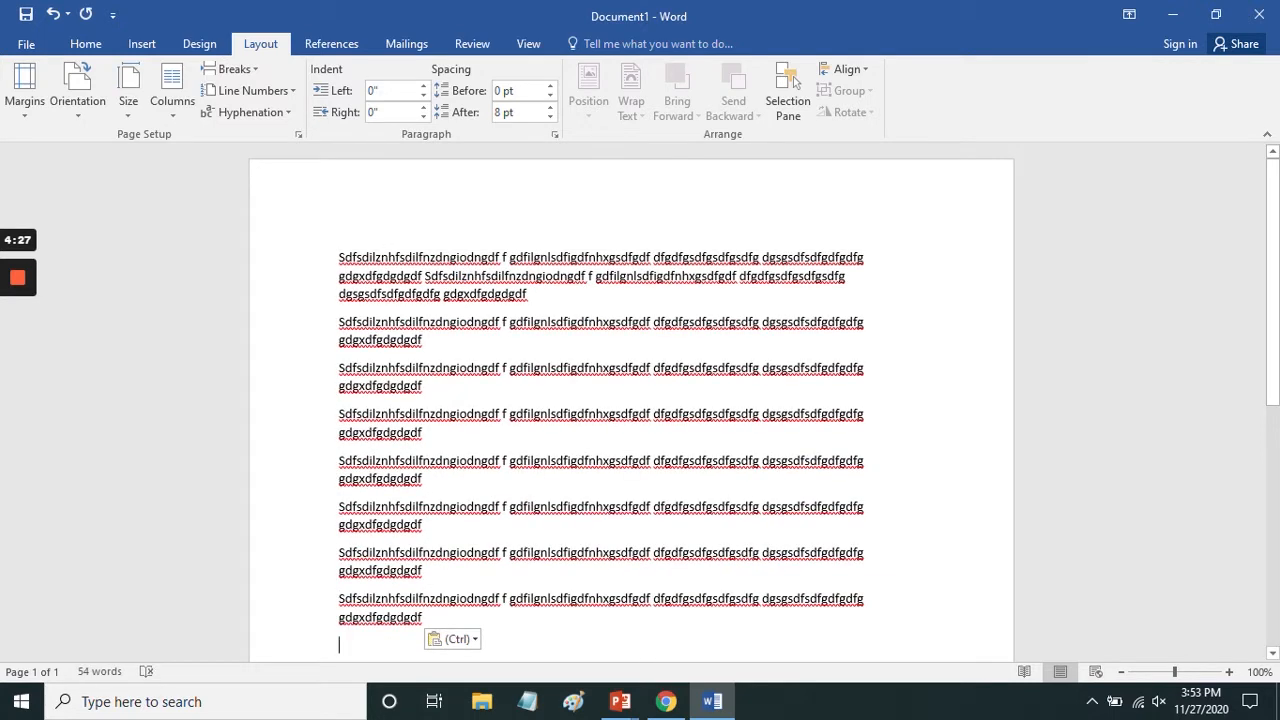
- Merge the third, fourth and fifth paragraphs into one by removing the paragraph breaks between them
{"action": "left_click", "coordinate": [340, 414]}
{"action": "key", "text": "BackSpace"}
{"action": "left_click", "coordinate": [340, 433]}
{"action": "key", "text": "BackSpace"}
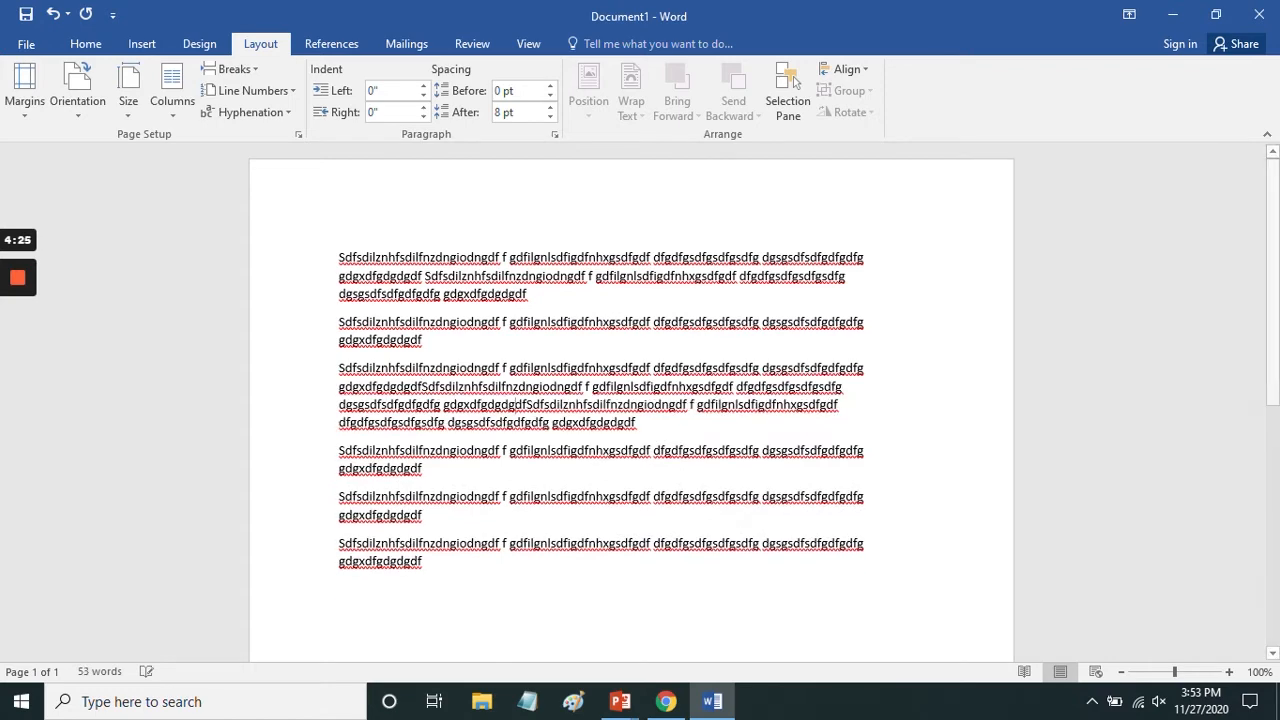
{"action": "scroll", "coordinate": [631, 400], "scroll_direction": "down", "scroll_amount": 4}
{"action": "left_click", "coordinate": [422, 337]}
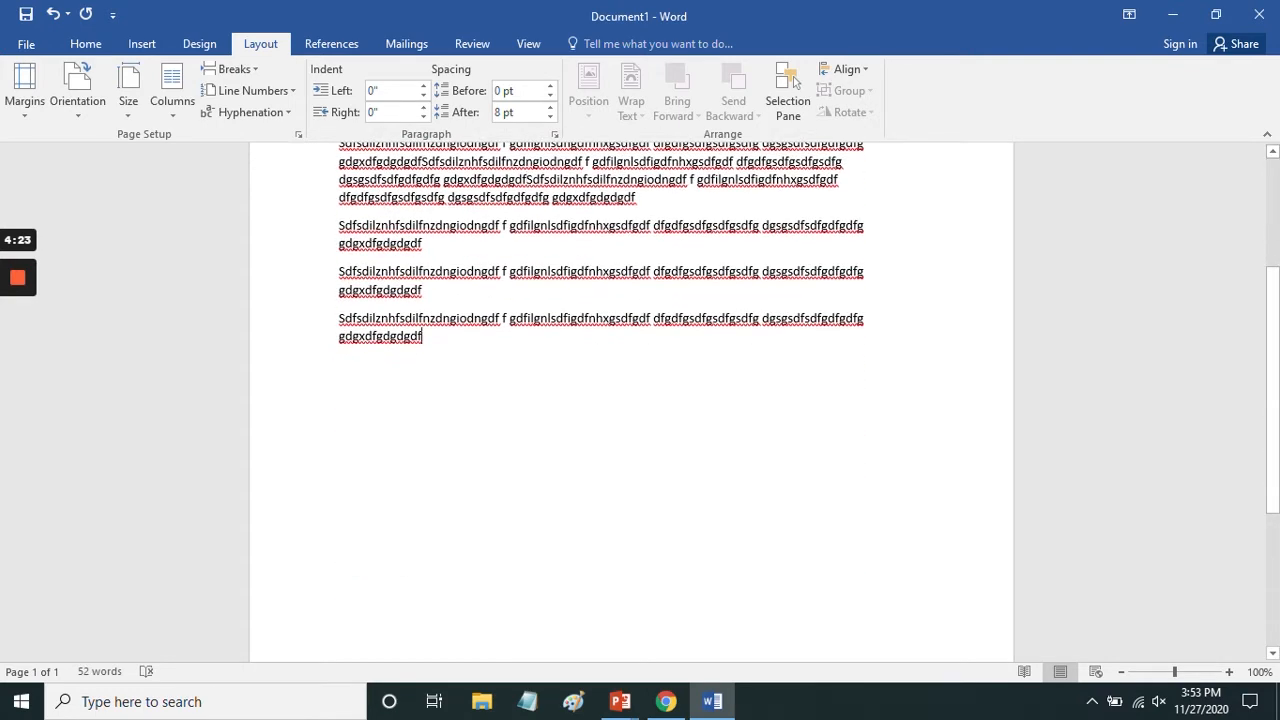
{"action": "key", "text": "ctrl+a"}
{"action": "scroll", "coordinate": [400, 300], "scroll_direction": "up", "scroll_amount": 4}
{"action": "key", "text": "ctrl+v"}
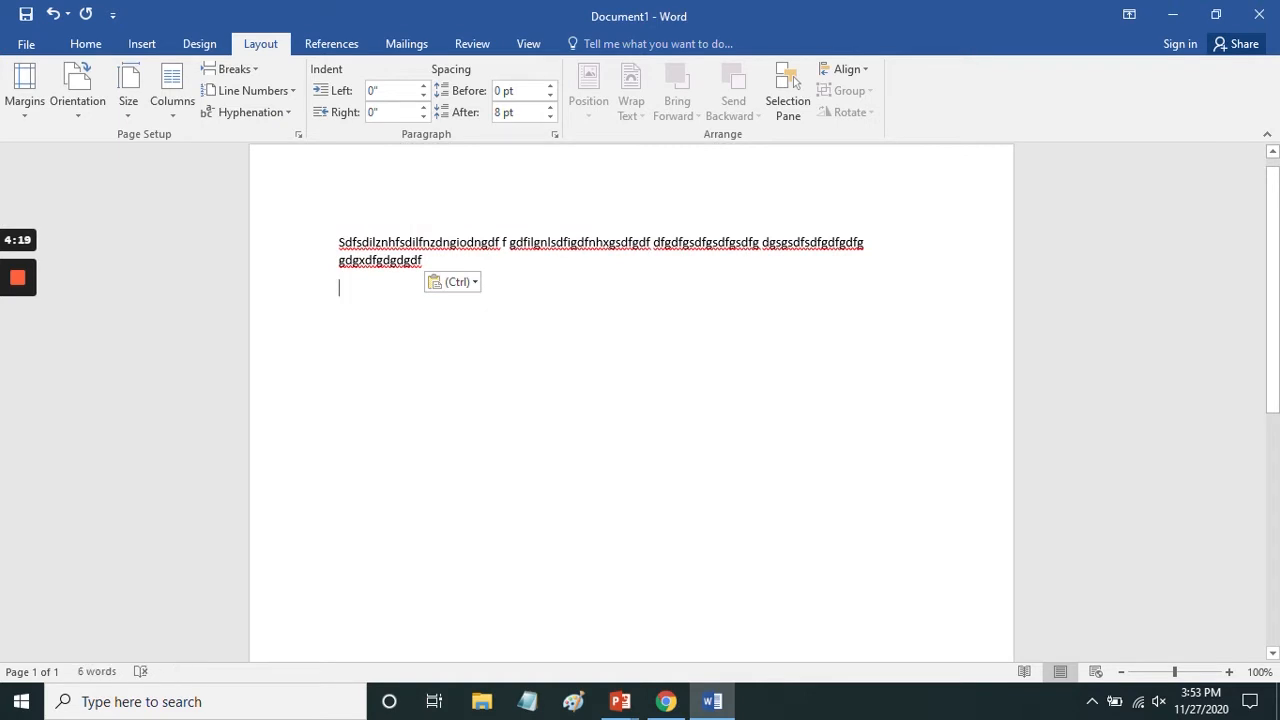
{"action": "left_click", "coordinate": [52, 14]}
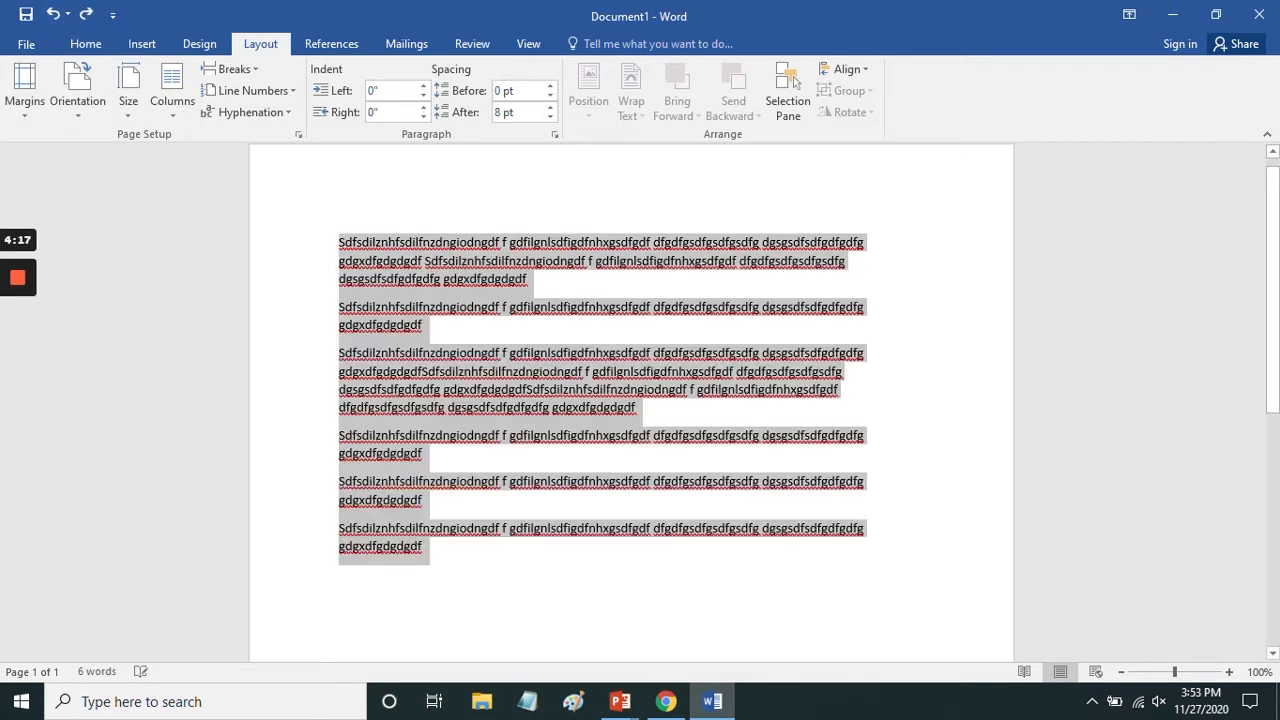
- Copy the whole placeholder text and paste it twice after the last paragraph
{"action": "left_click", "coordinate": [464, 558]}
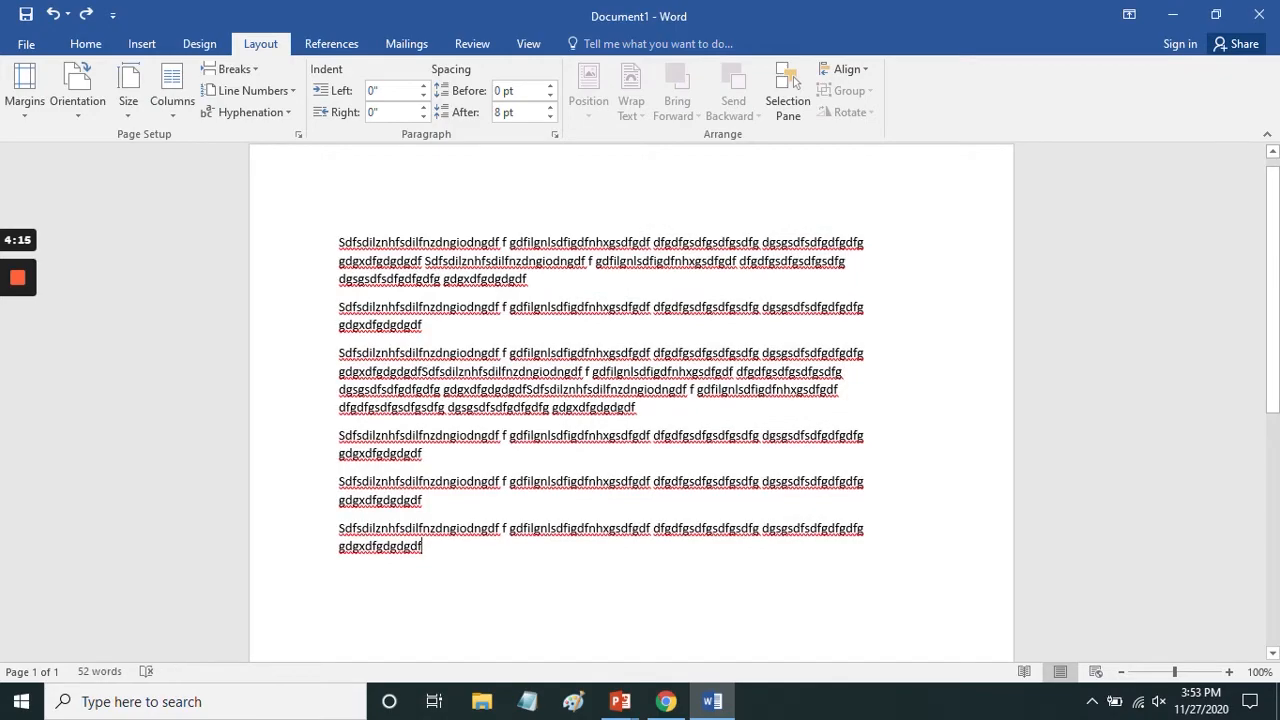
{"action": "key", "text": "ctrl+v"}
{"action": "key", "text": "ctrl+v"}
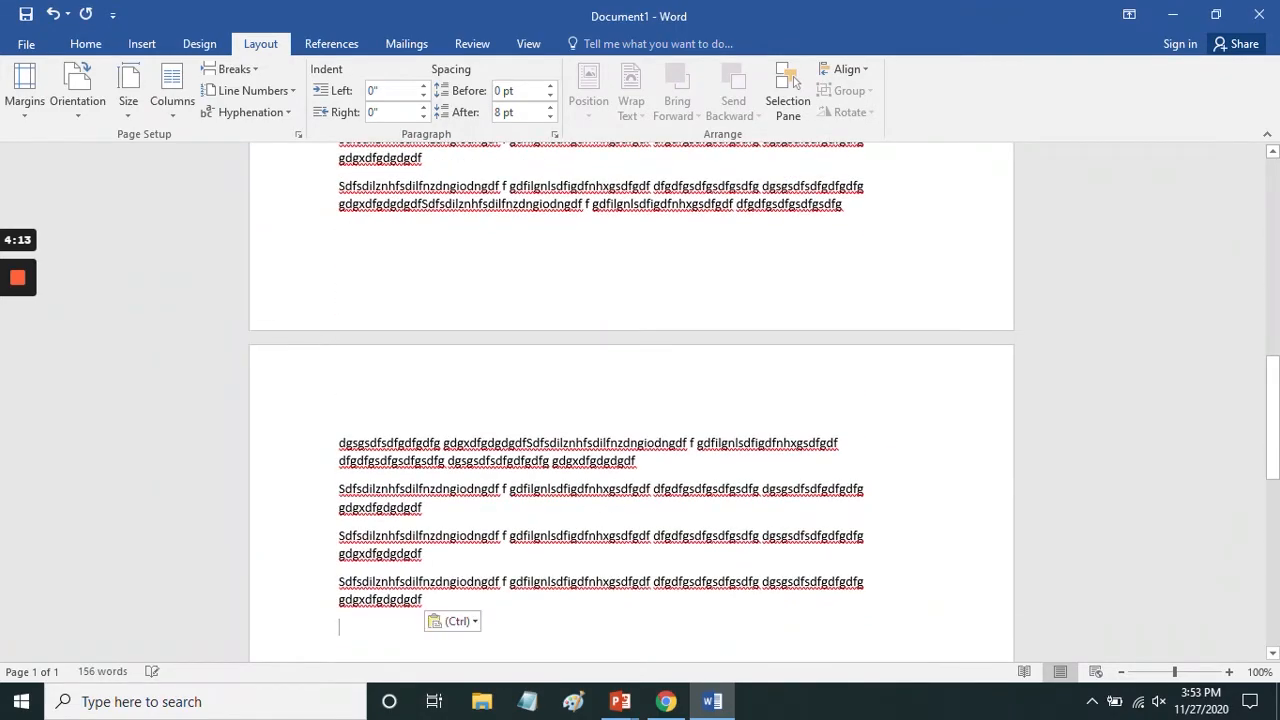
{"action": "scroll", "coordinate": [464, 558], "scroll_direction": "up", "scroll_amount": 5}
{"action": "scroll", "coordinate": [631, 400], "scroll_direction": "up", "scroll_amount": 3}
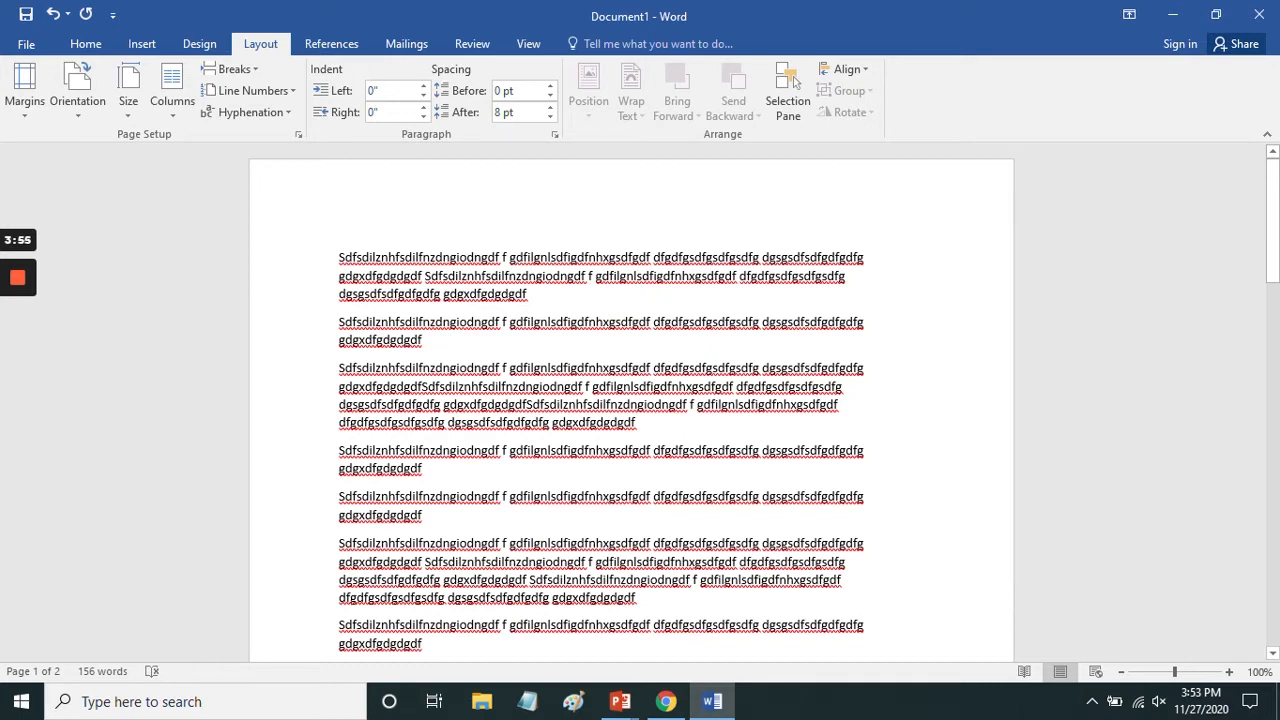
- Apply the Narrow margin preset to the document and select the fourth paragraph
{"action": "left_click", "coordinate": [24, 100]}
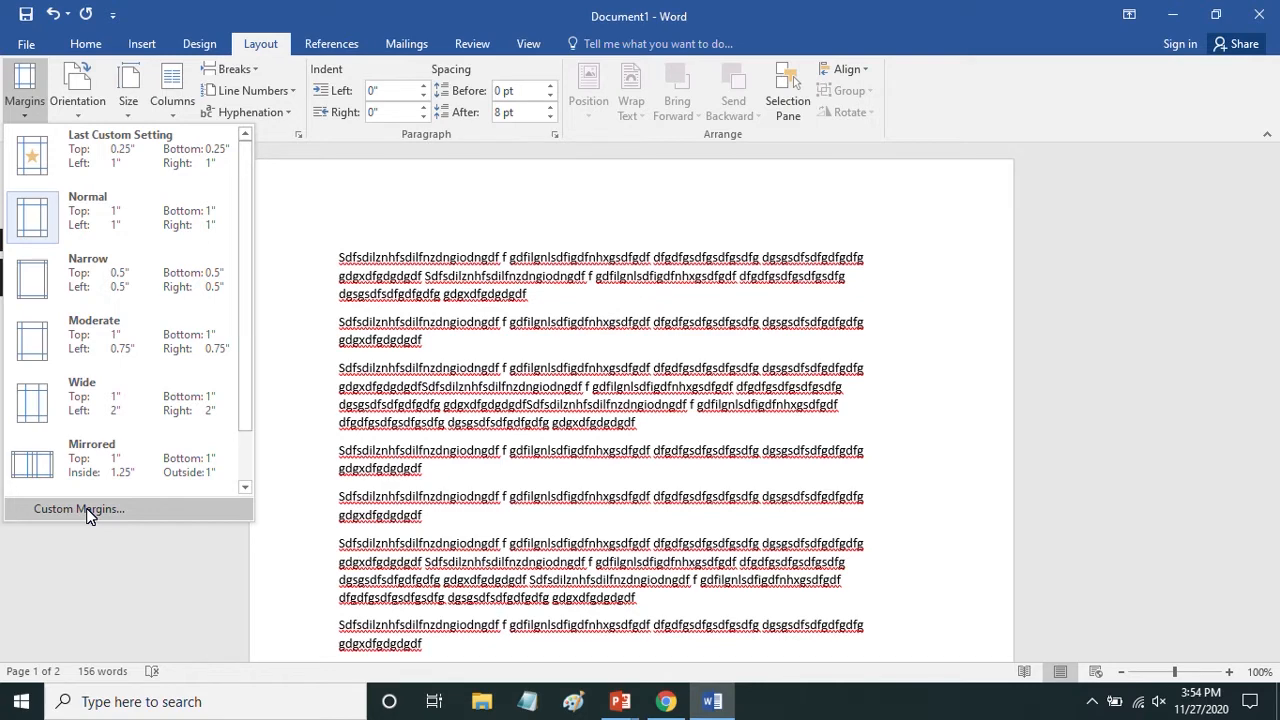
{"action": "left_click", "coordinate": [104, 275]}
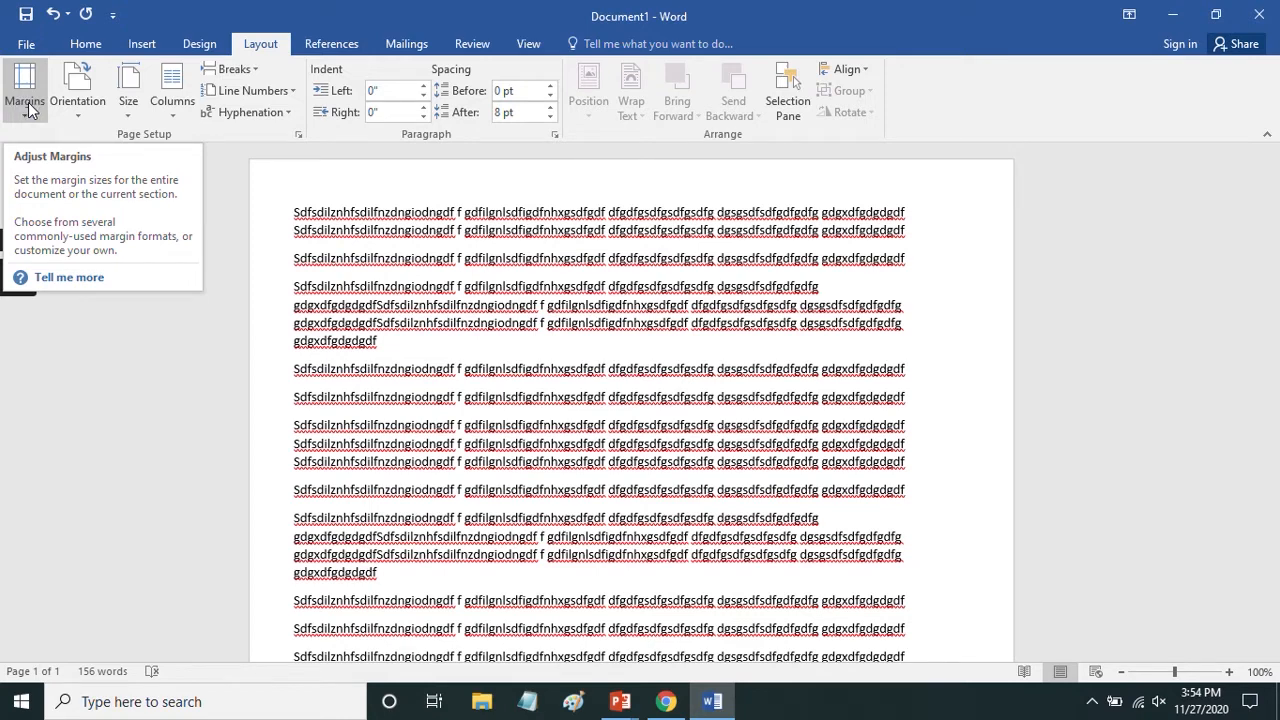
{"action": "left_click", "coordinate": [180, 372]}
- Try custom top, bottom and left margins of 0.1", have them fixed to the printable area, and cancel the page setup
{"action": "left_click", "coordinate": [24, 108]}
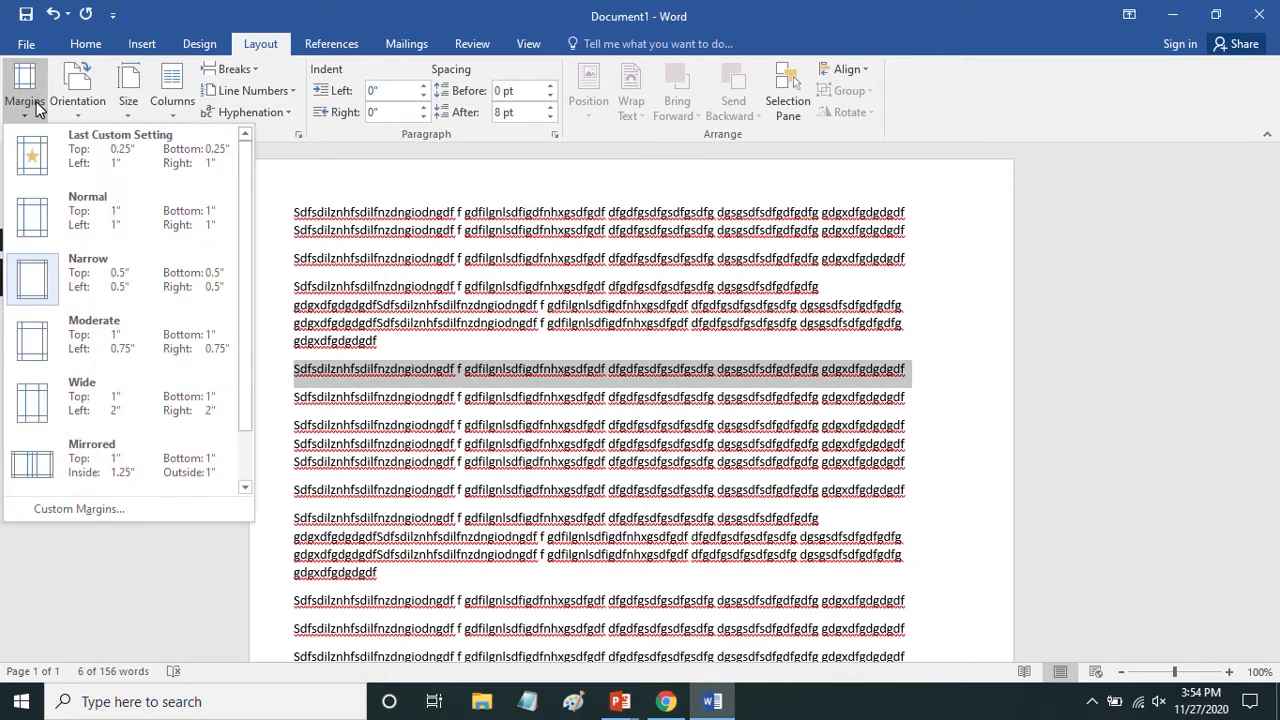
{"action": "left_click", "coordinate": [84, 510]}
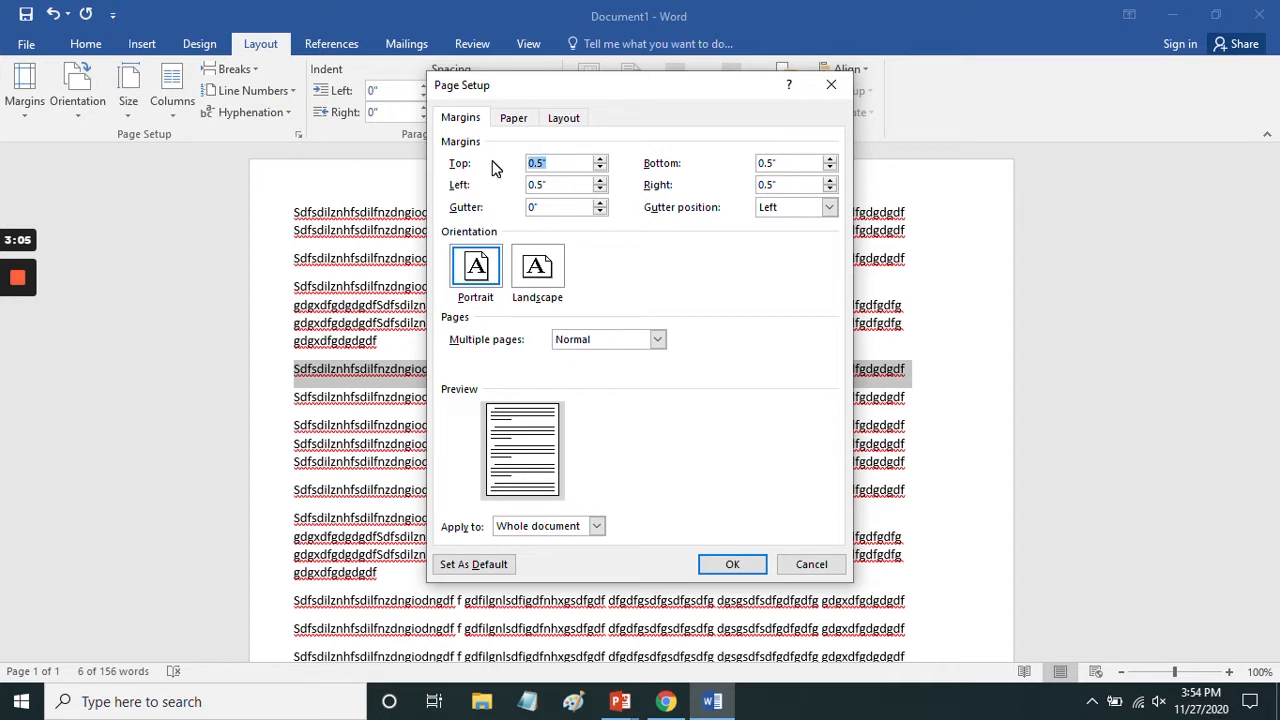
{"action": "type", "text": ".1"}
{"action": "key", "text": "Tab"}
{"action": "type", "text": ".1"}
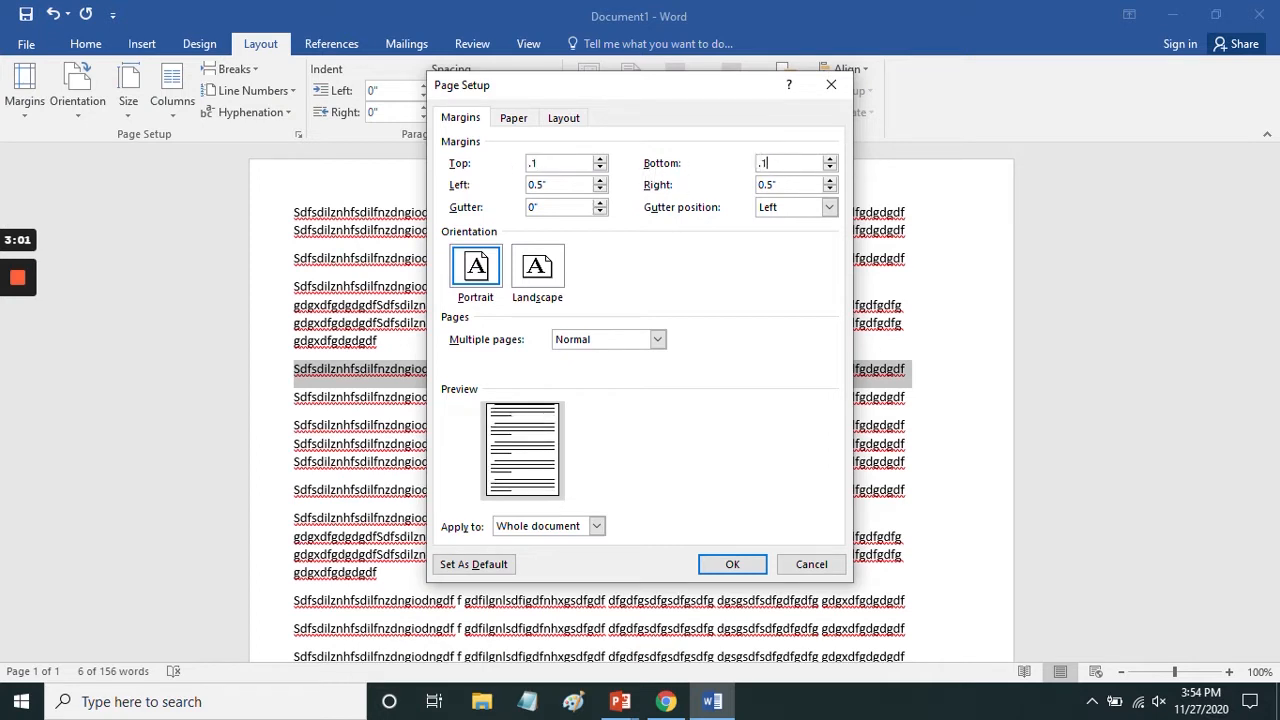
{"action": "key", "text": "Tab"}
{"action": "type", "text": ".1"}
{"action": "left_click", "coordinate": [729, 564]}
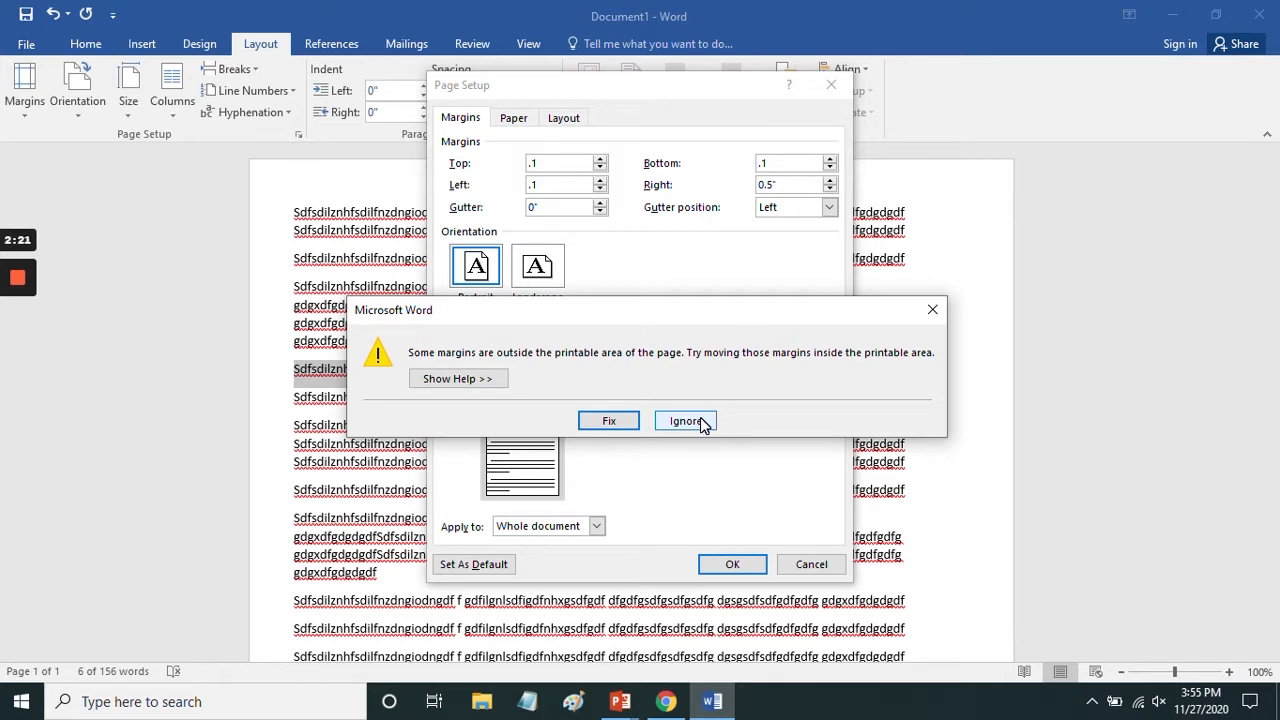
{"action": "left_click", "coordinate": [606, 421]}
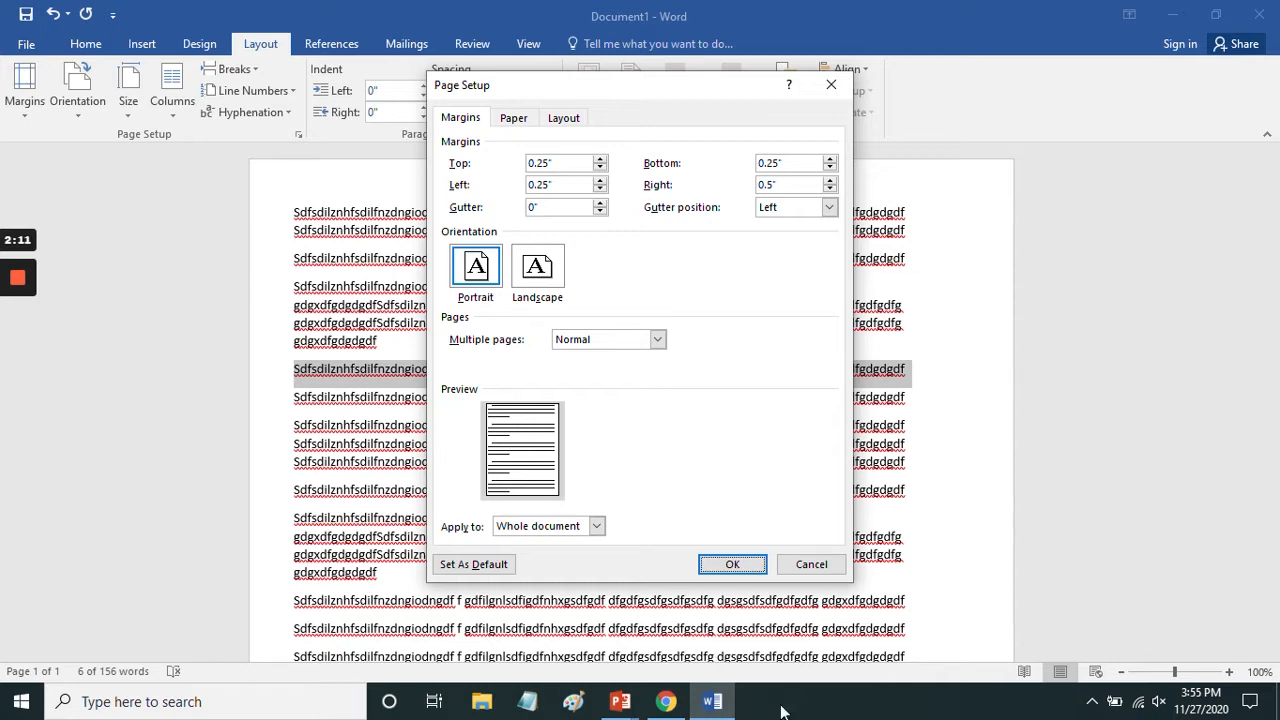
{"action": "left_click", "coordinate": [807, 565]}
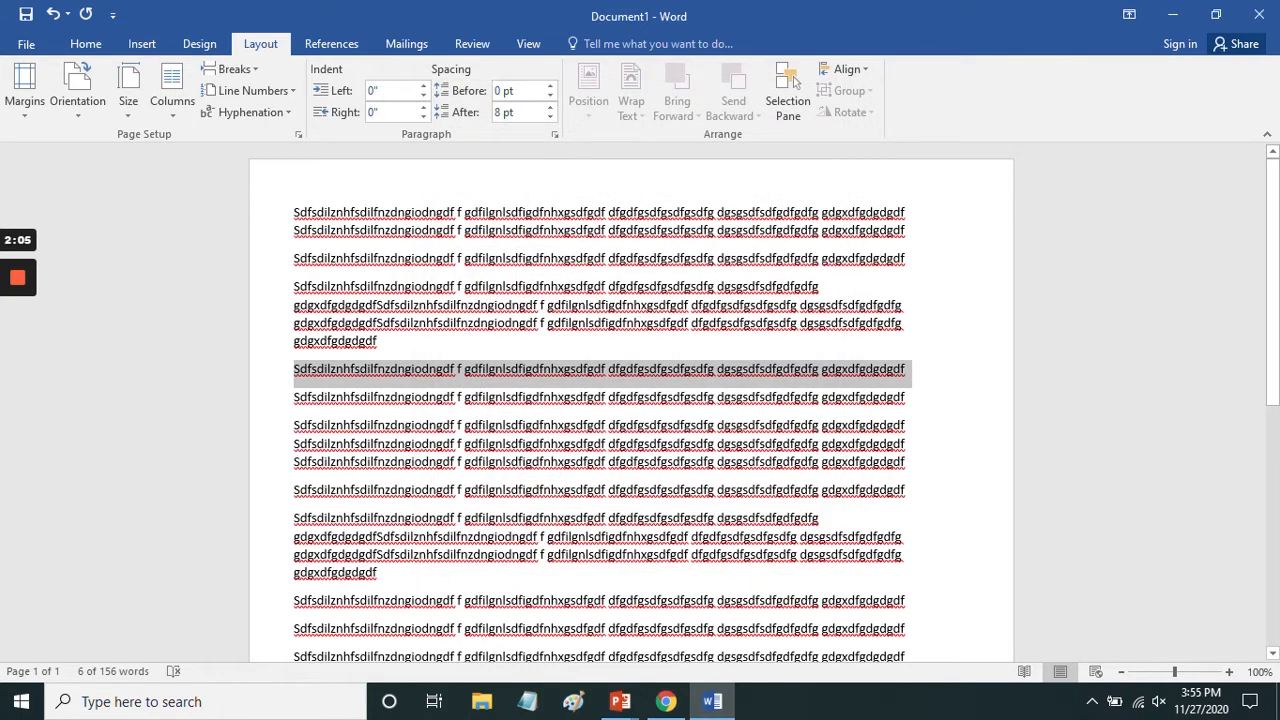
- Switch the page orientation to Landscape and return it to Portrait
{"action": "left_click", "coordinate": [80, 110]}
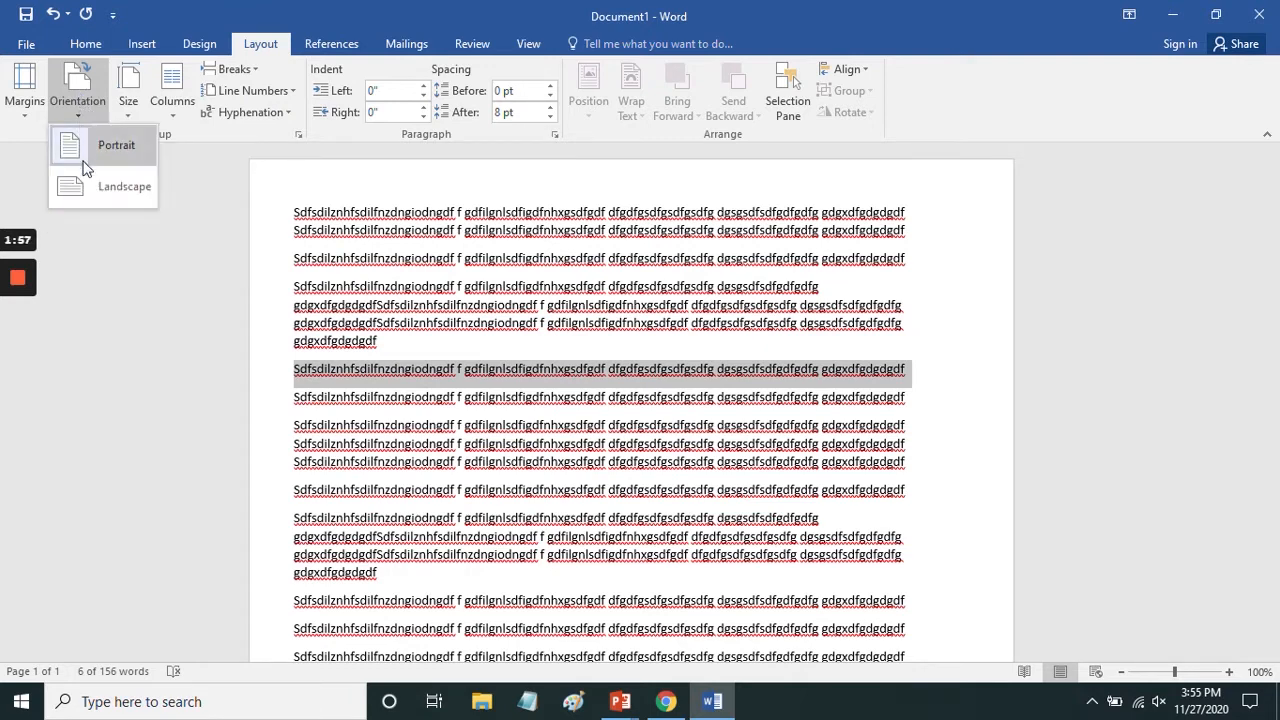
{"action": "left_click", "coordinate": [96, 189]}
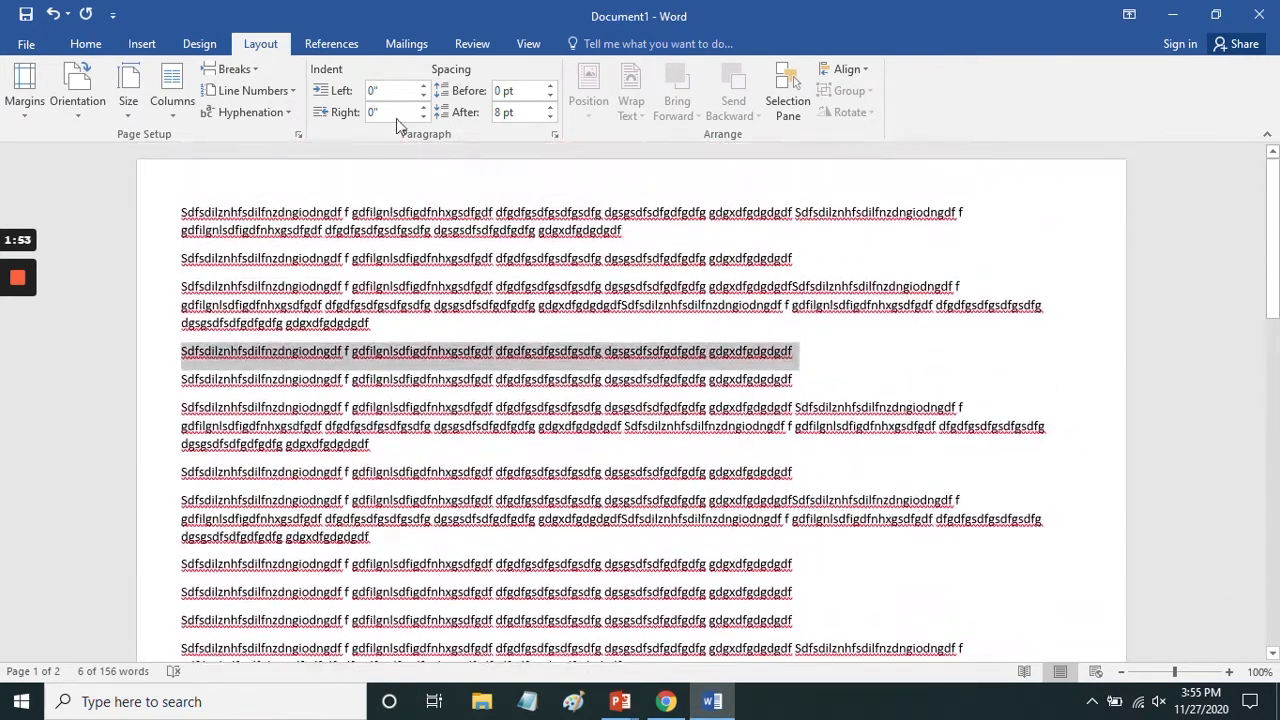
{"action": "left_click", "coordinate": [89, 104]}
{"action": "left_click", "coordinate": [110, 146]}
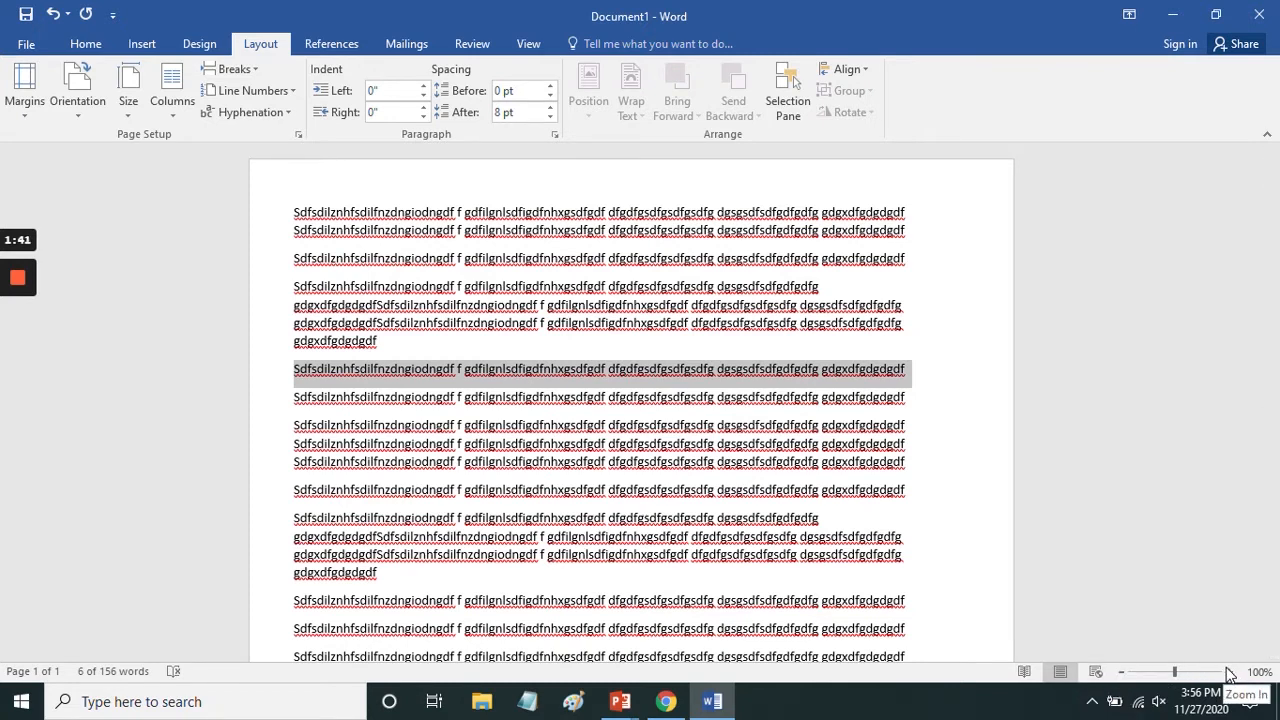
- Zoom out to 50% to examine the full page, and return to 100%
{"action": "left_click", "coordinate": [1122, 673]}
{"action": "left_click", "coordinate": [1122, 673]}
{"action": "left_click", "coordinate": [1122, 673]}
{"action": "left_click", "coordinate": [1122, 673]}
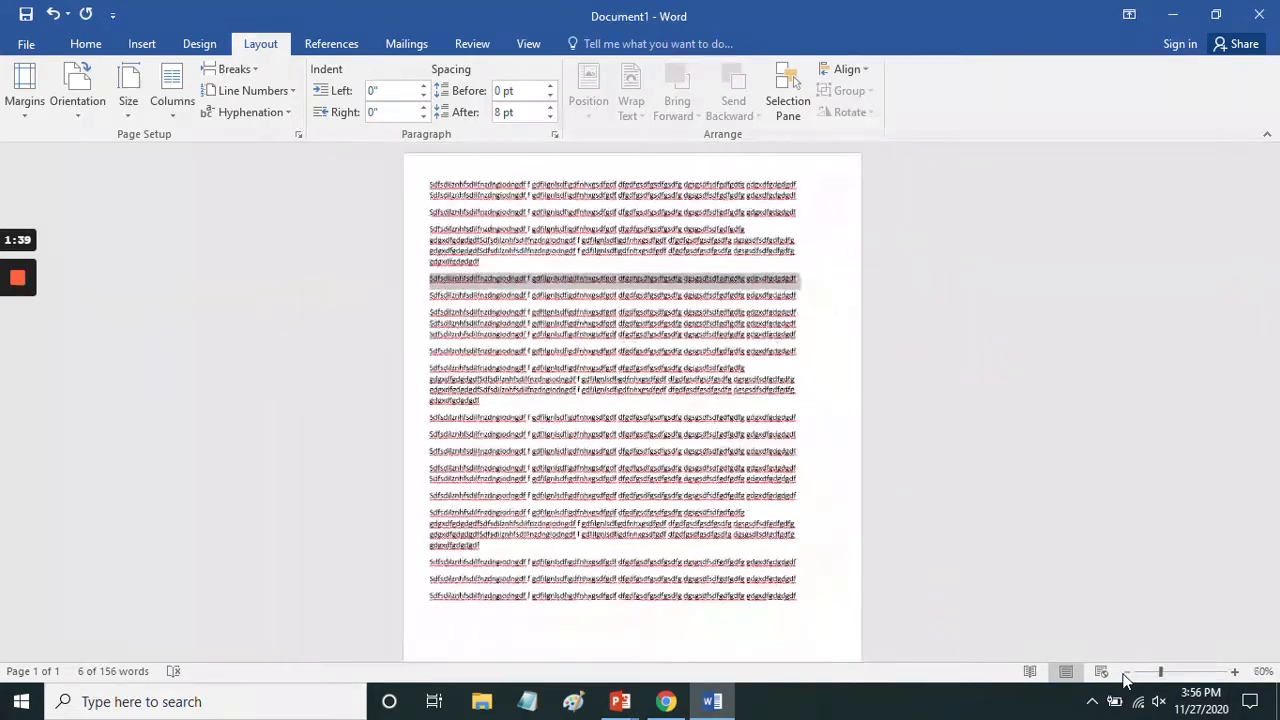
{"action": "left_click", "coordinate": [1124, 673]}
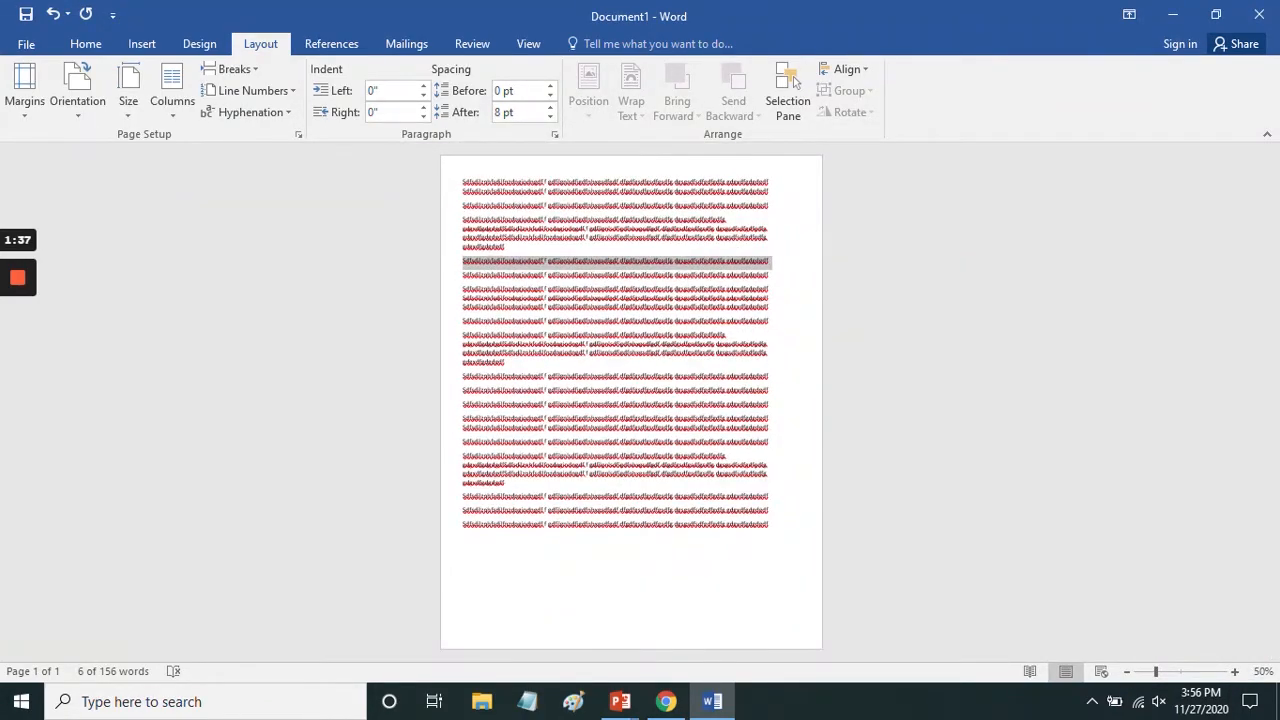
{"action": "left_click", "coordinate": [1235, 672]}
{"action": "left_click", "coordinate": [1235, 672]}
{"action": "left_click", "coordinate": [1236, 672]}
{"action": "left_click", "coordinate": [1236, 672]}
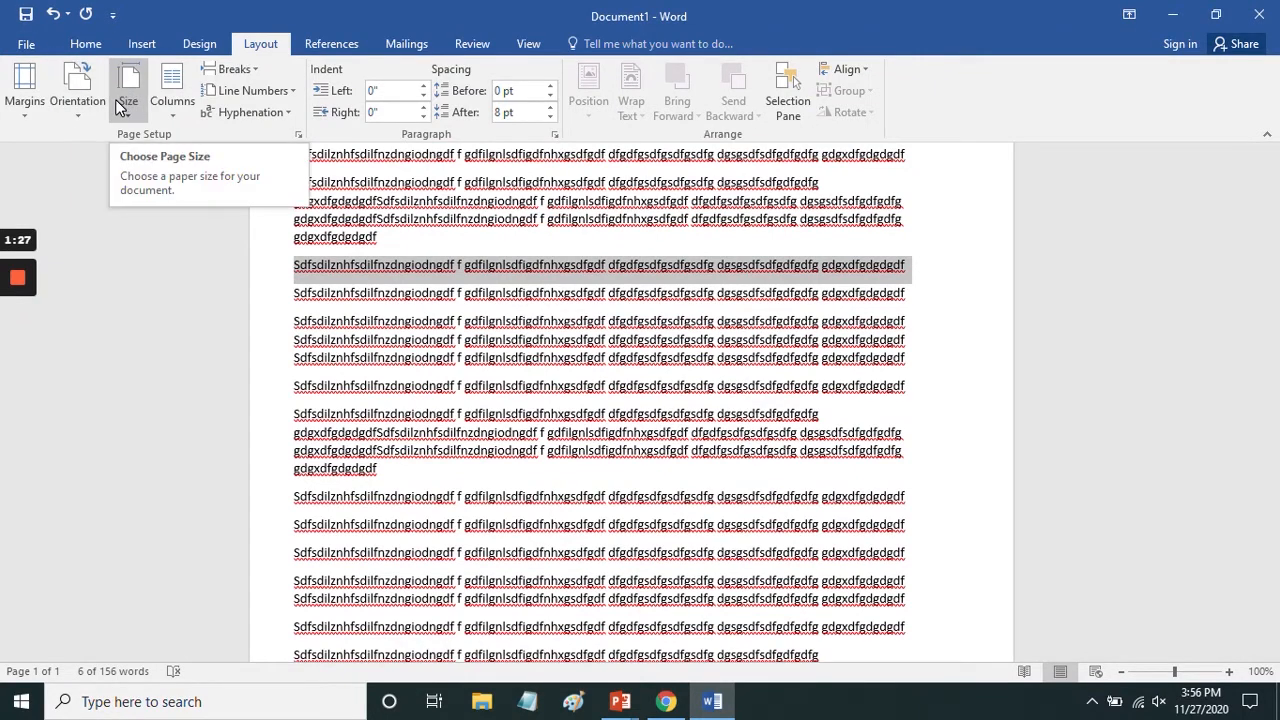
- Examine the preset paper sizes and the detailed paper settings, and cancel without changing anything
{"action": "left_click", "coordinate": [126, 110]}
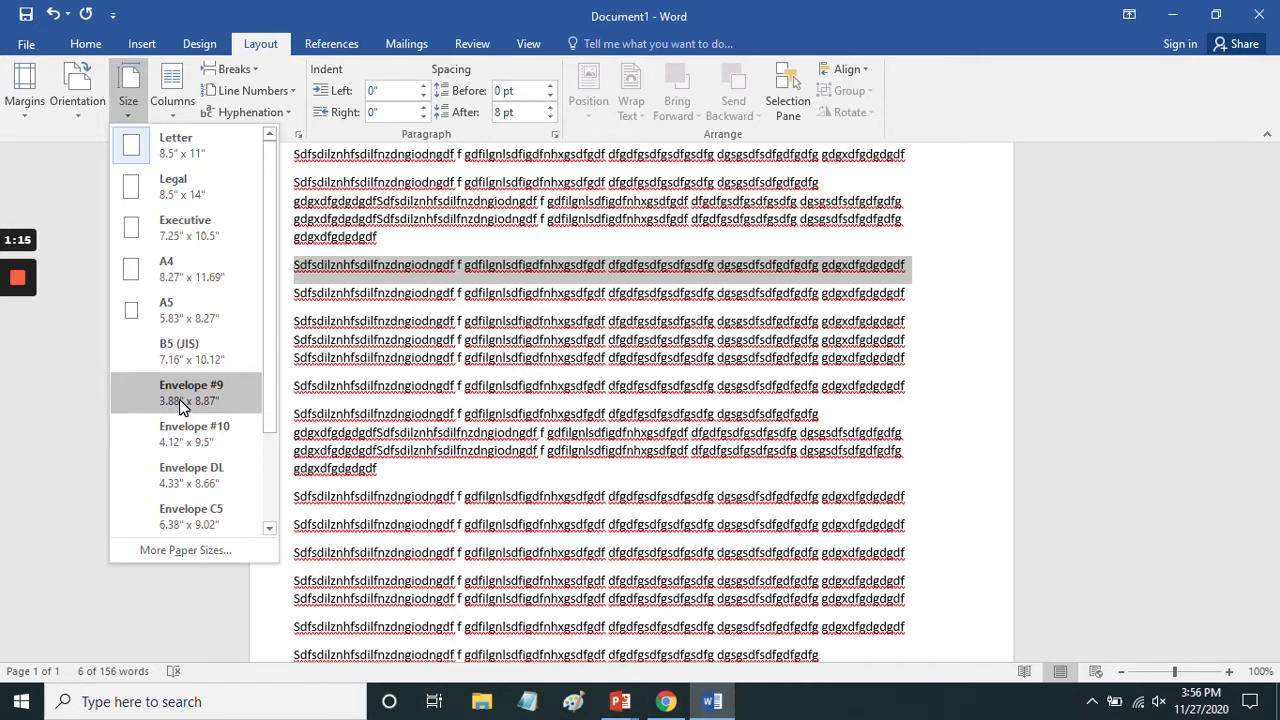
{"action": "scroll", "coordinate": [240, 488], "scroll_direction": "down", "scroll_amount": 1}
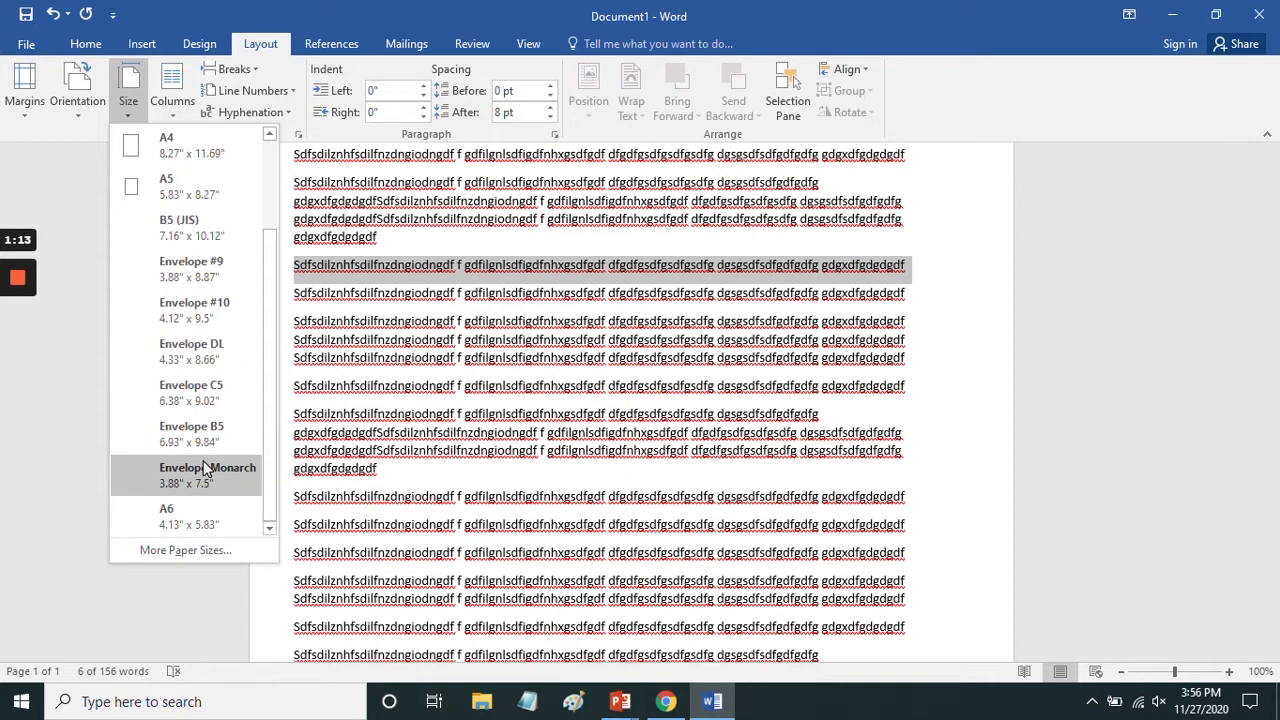
{"action": "scroll", "coordinate": [205, 470], "scroll_direction": "up", "scroll_amount": 1}
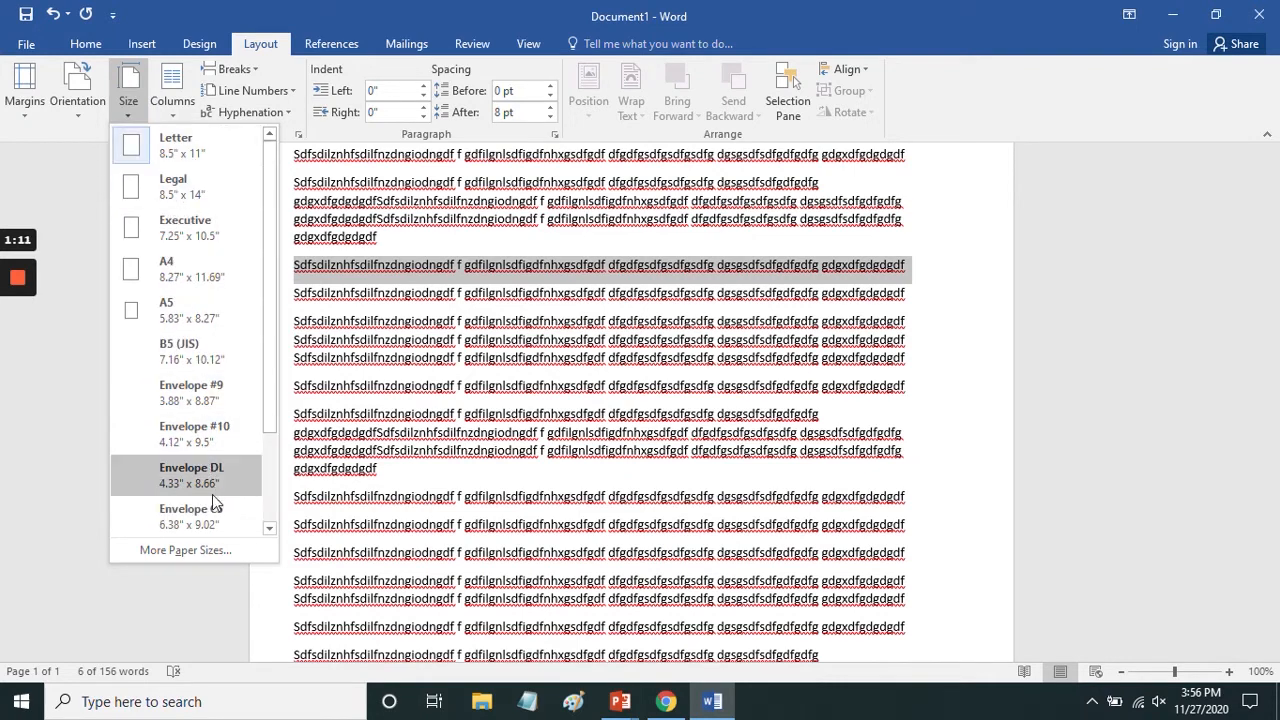
{"action": "left_click", "coordinate": [171, 553]}
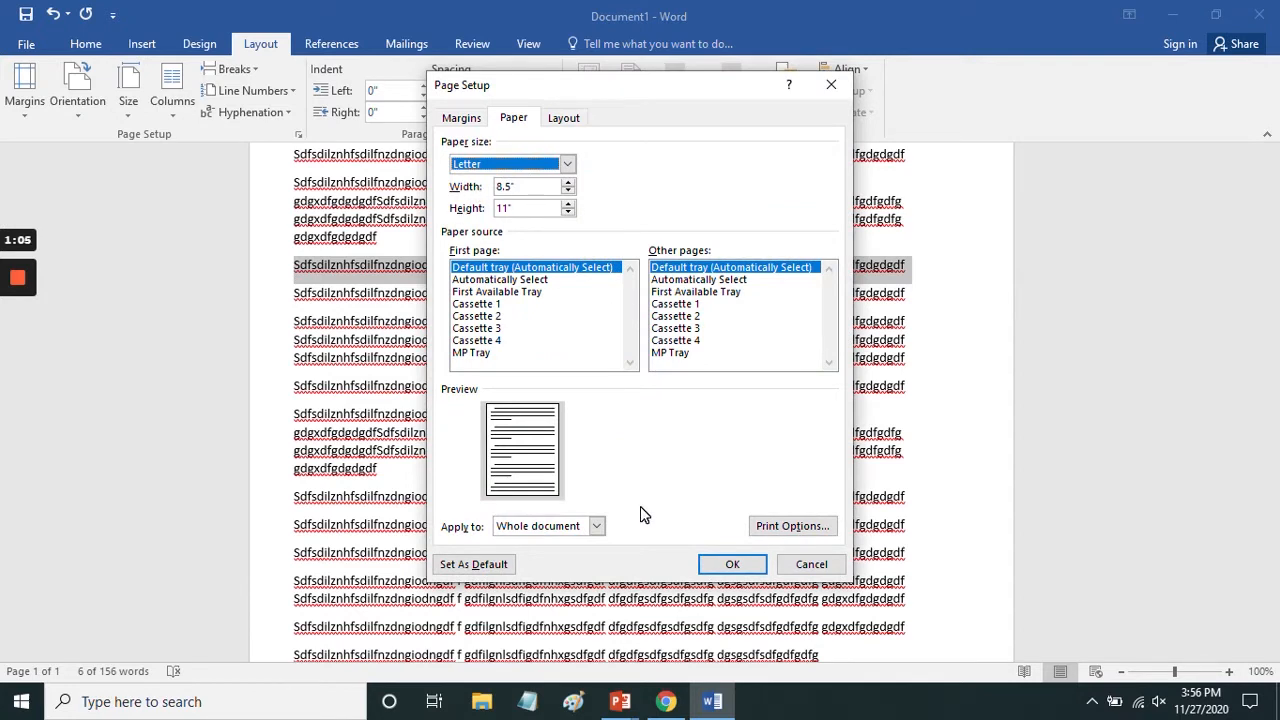
{"action": "left_click", "coordinate": [806, 565]}
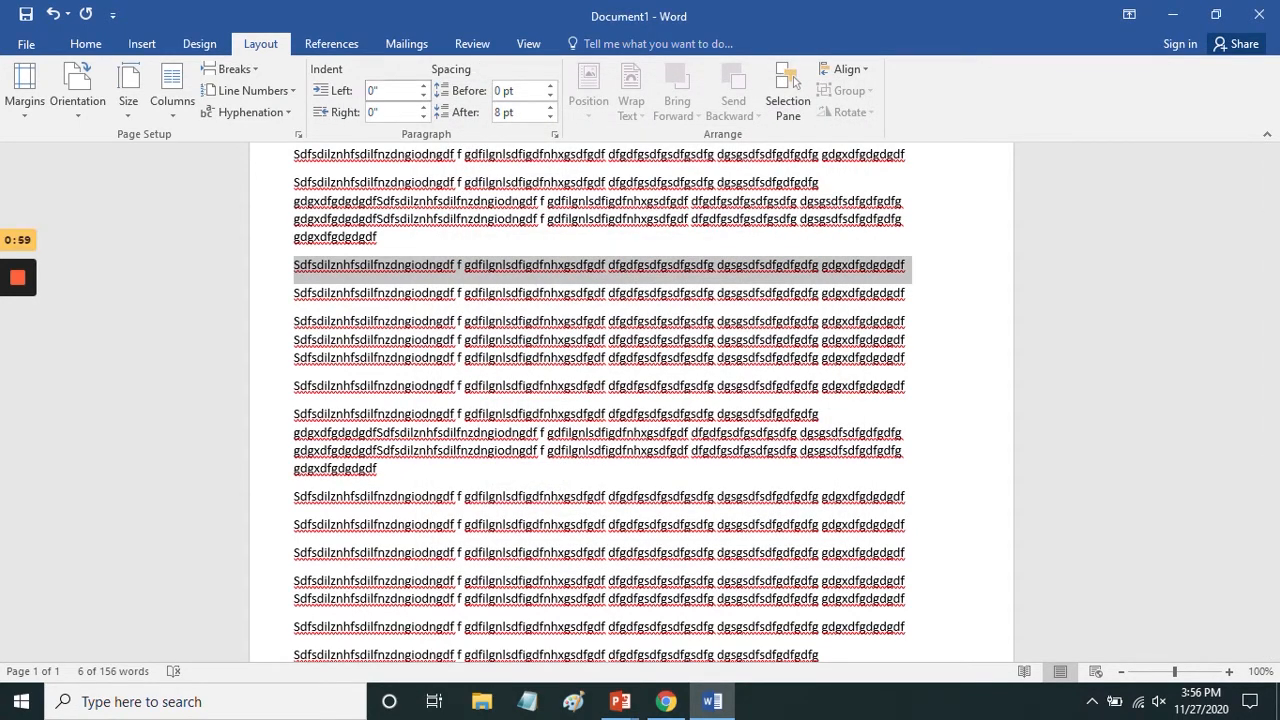
- Try a 0.4" left indent on the selected fourth paragraph, reset it to 0", and clear the selection
{"action": "left_click", "coordinate": [423, 86]}
{"action": "left_click", "coordinate": [423, 86]}
{"action": "left_click", "coordinate": [423, 86]}
{"action": "left_click", "coordinate": [423, 86]}
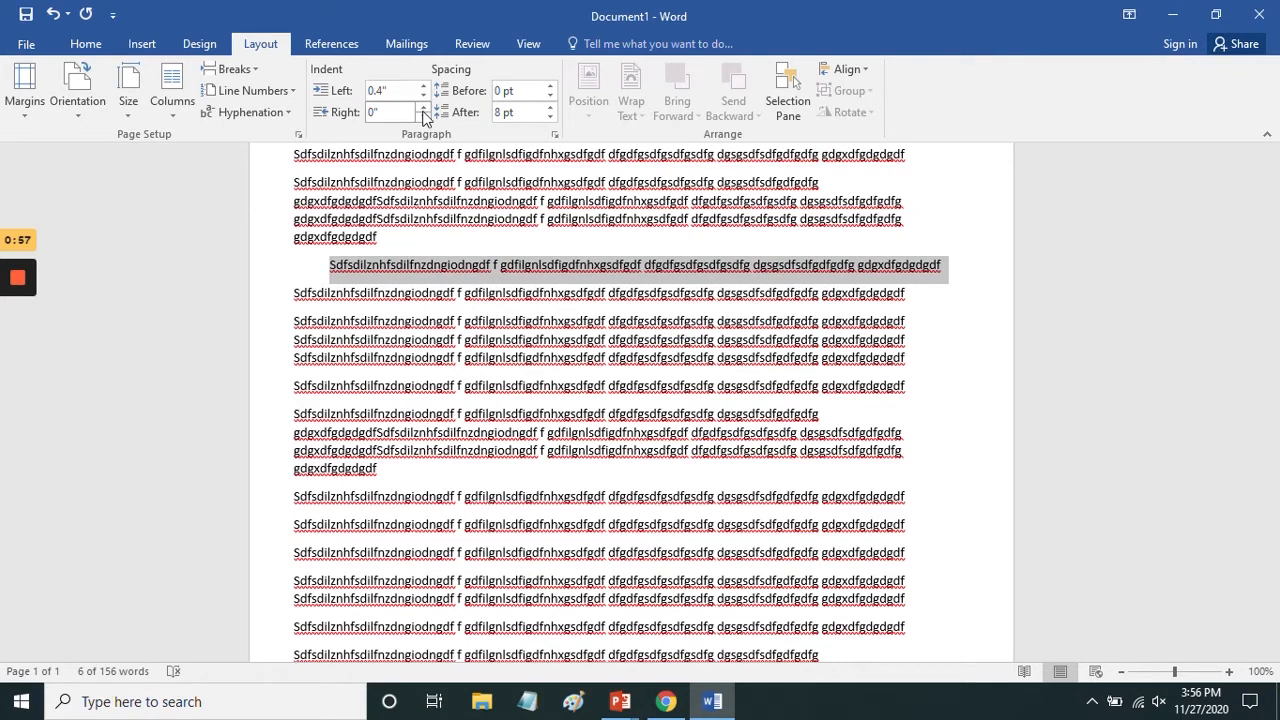
{"action": "left_click", "coordinate": [423, 95]}
{"action": "left_click", "coordinate": [423, 95]}
{"action": "left_click", "coordinate": [423, 95]}
{"action": "left_click", "coordinate": [423, 95]}
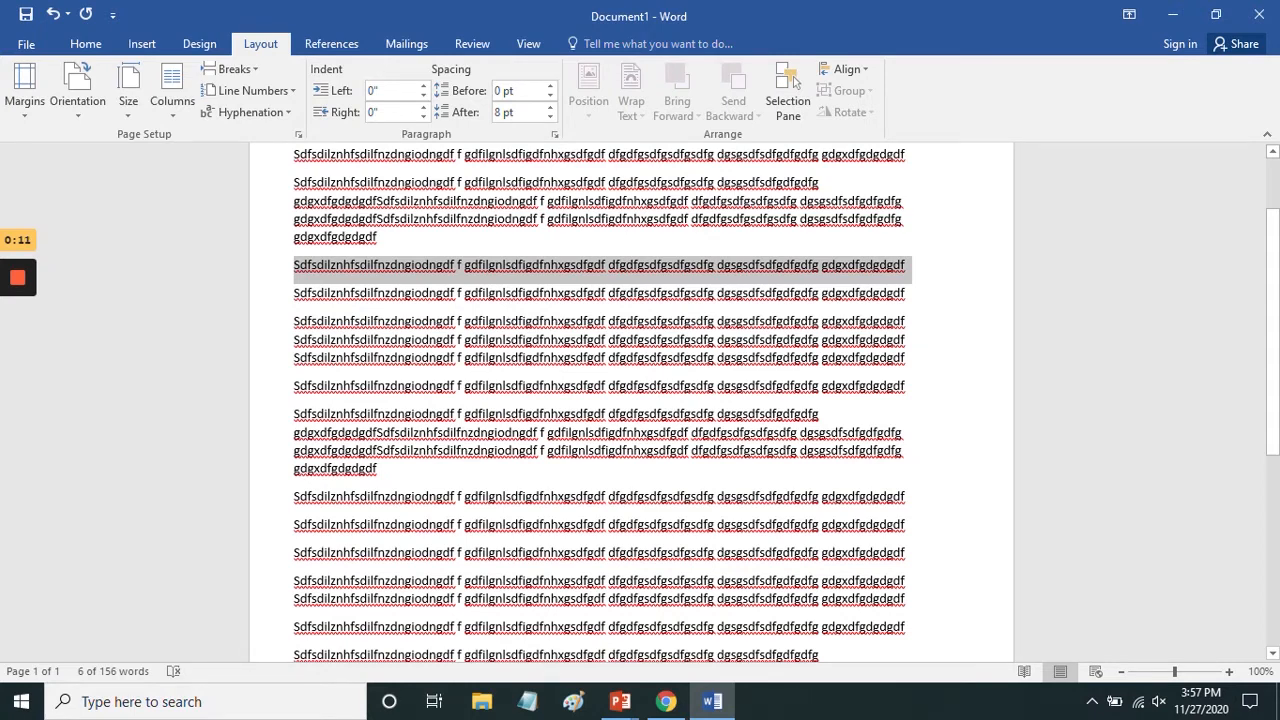
{"action": "left_click", "coordinate": [422, 182]}
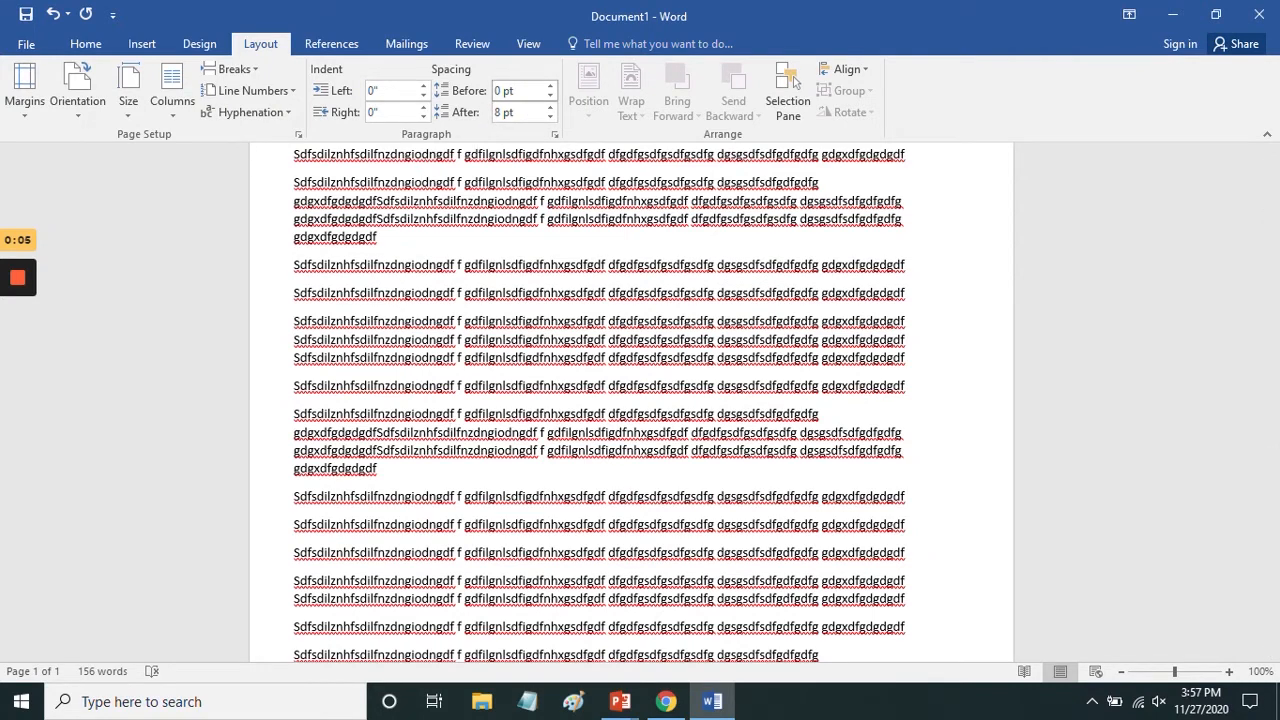
{"action": "mouse_move", "coordinate": [18, 280]}
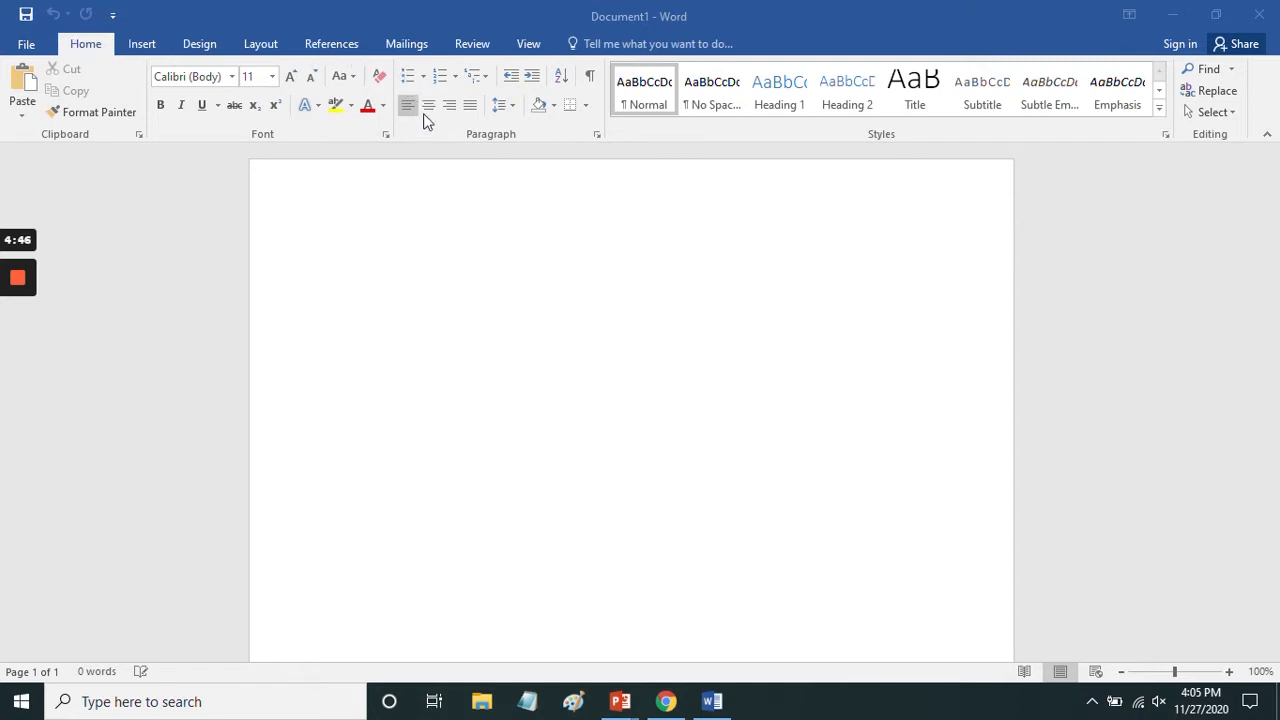
- Start a bulleted list in the blank document with the items Boats, Cars and Trucks
{"action": "left_click", "coordinate": [418, 153]}
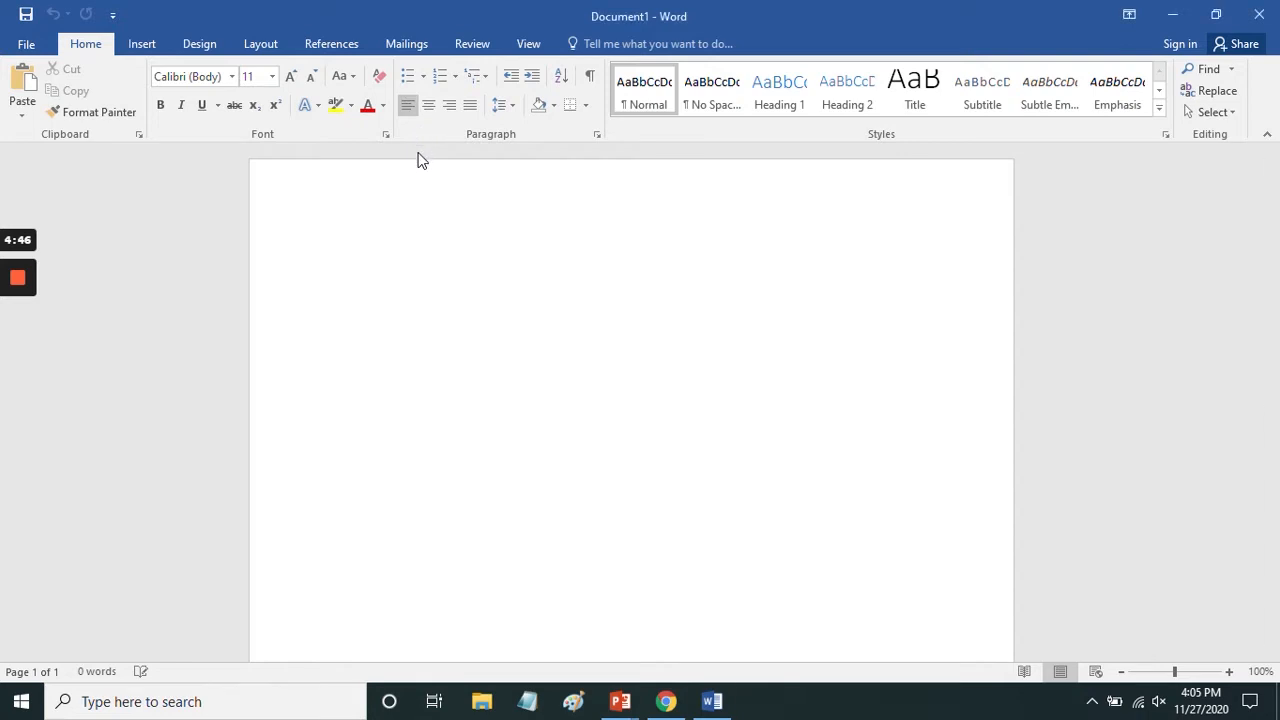
{"action": "left_click", "coordinate": [408, 80]}
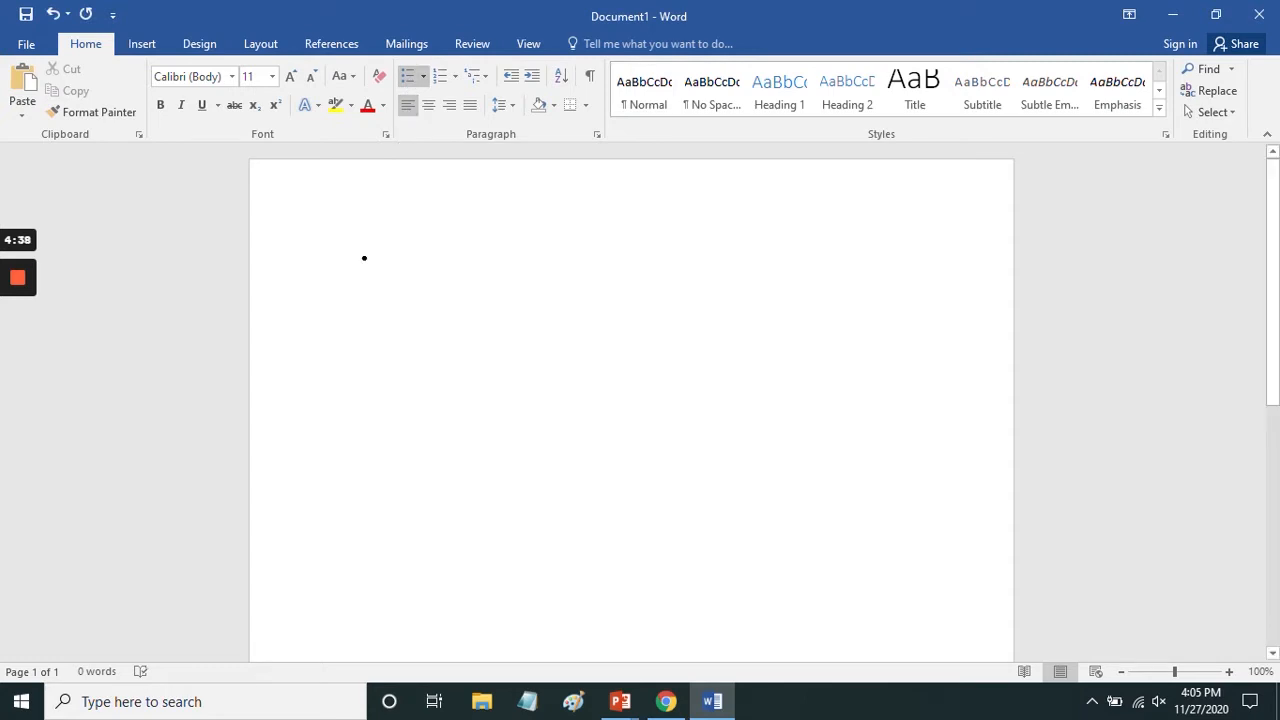
{"action": "type", "text": "boats"}
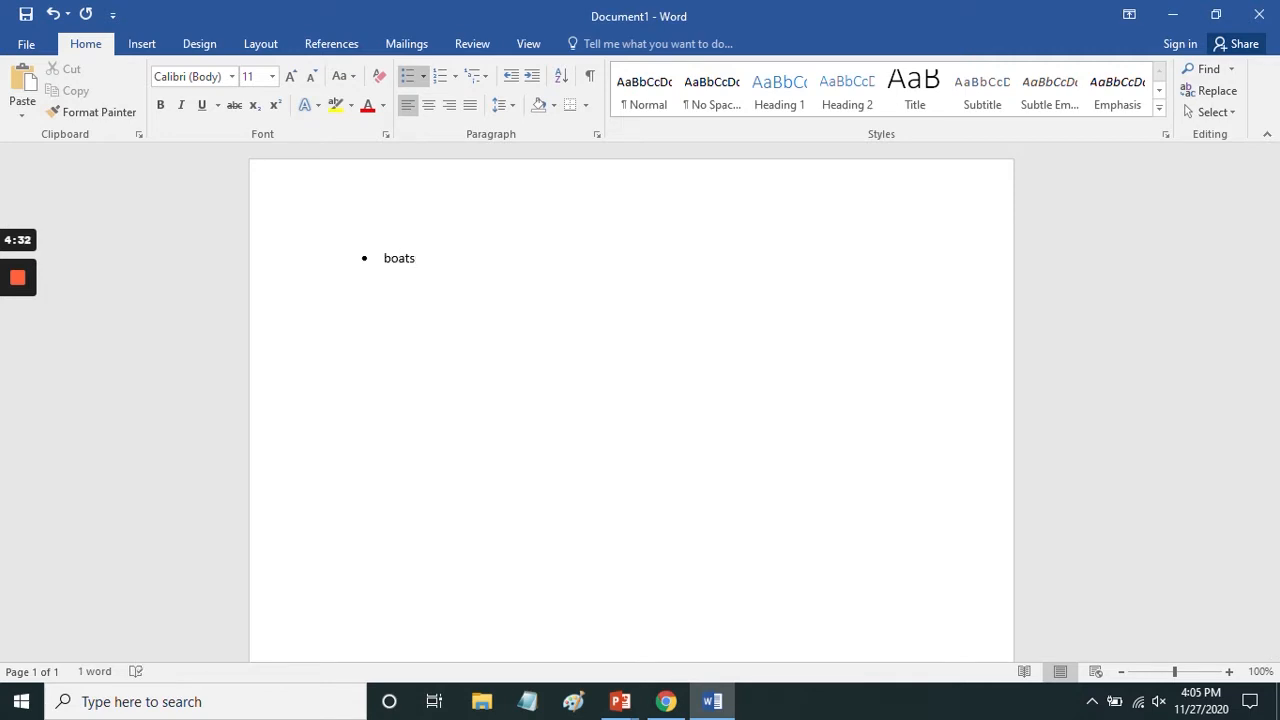
{"action": "key", "text": "Return"}
{"action": "type", "text": "Cars"}
{"action": "key", "text": "Return"}
{"action": "type", "text": "Trucks"}
{"action": "key", "text": "Return"}
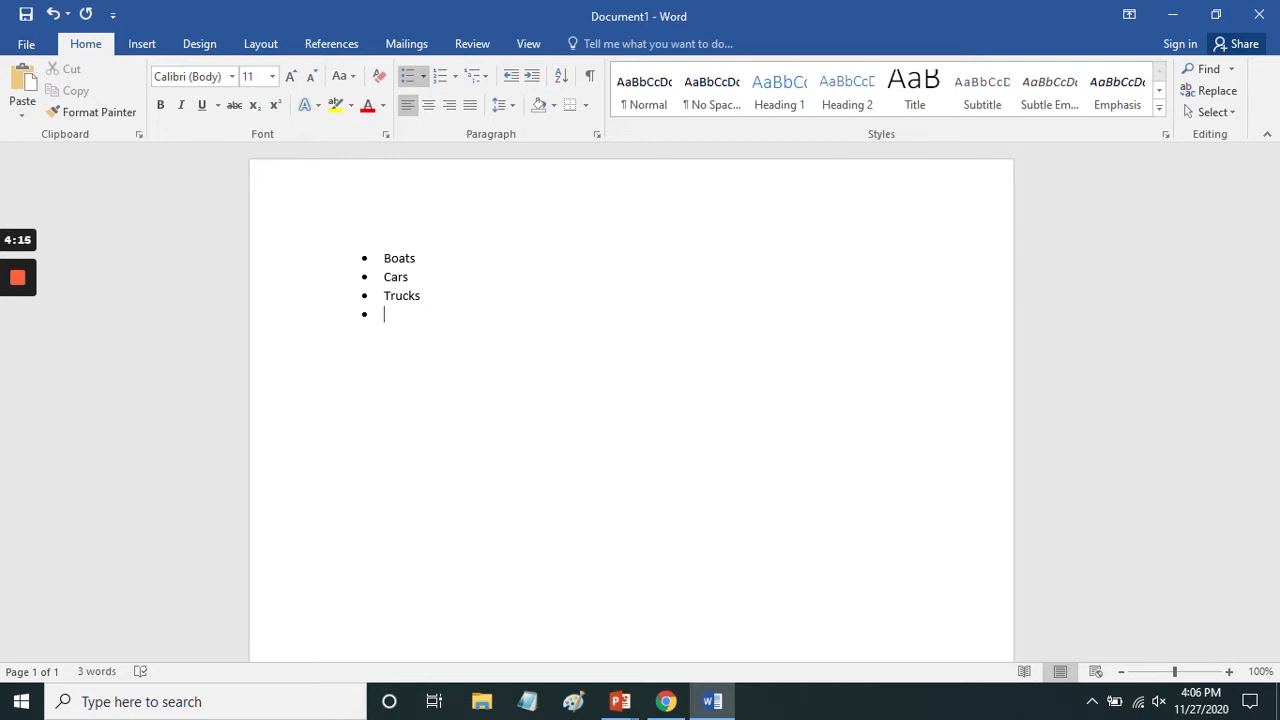
- Add the second-level bullets Wheels and Windows beneath Trucks
{"action": "key", "text": "Tab"}
{"action": "type", "text": "wheels"}
{"action": "key", "text": "Return"}
{"action": "type", "text": "windows"}
{"action": "key", "text": "Return"}
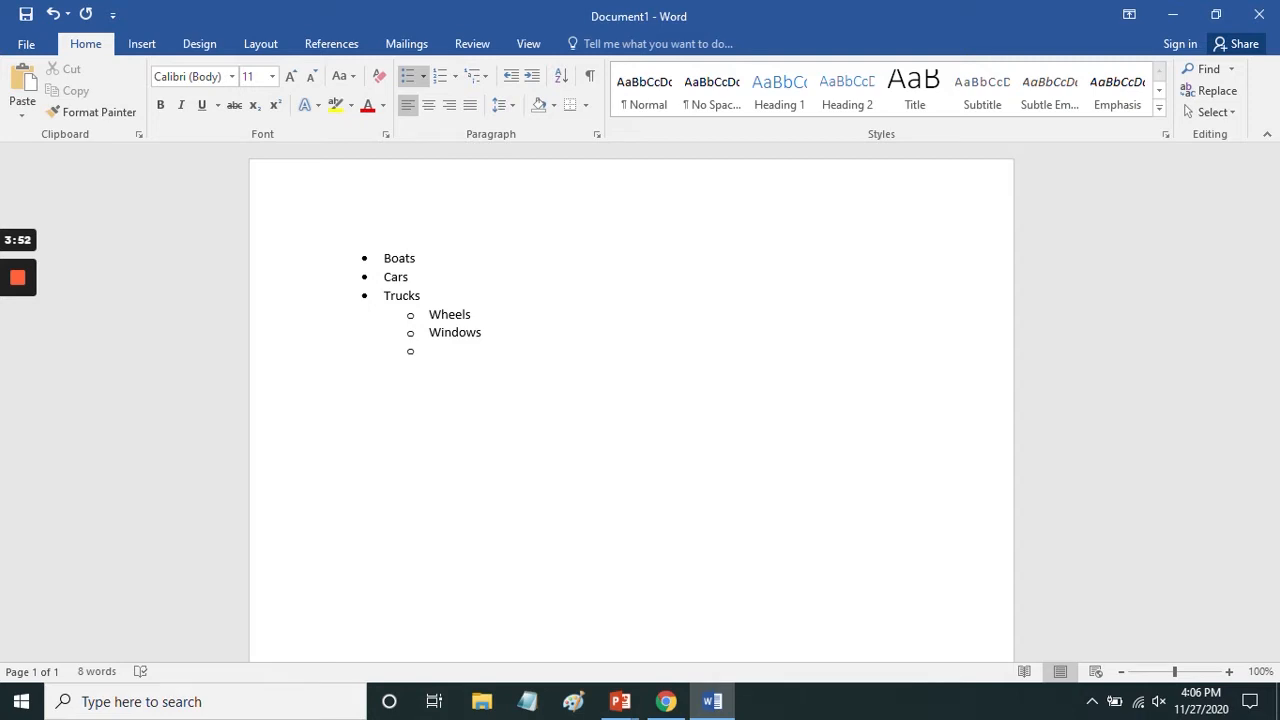
- Demote the empty bullet below Windows by seven more levels and enter Wheel 2 in it
{"action": "key", "text": "Tab"}
{"action": "key", "text": "Tab"}
{"action": "key", "text": "Tab"}
{"action": "key", "text": "Tab"}
{"action": "key", "text": "Tab"}
{"action": "key", "text": "Tab"}
{"action": "key", "text": "Tab"}
{"action": "type", "text": "wheel 2"}
{"action": "key", "text": "Return"}
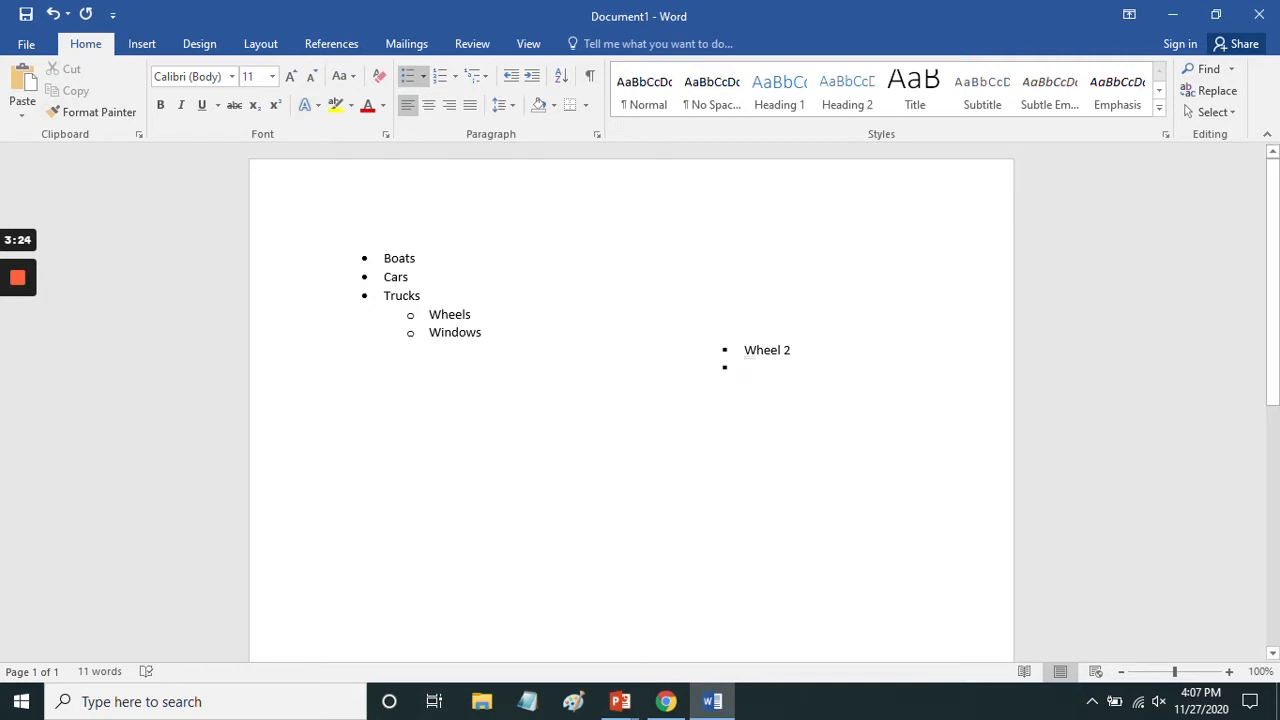
- Promote the Wheel 2 bullet to the top level of the list
{"action": "key", "text": "Up"}
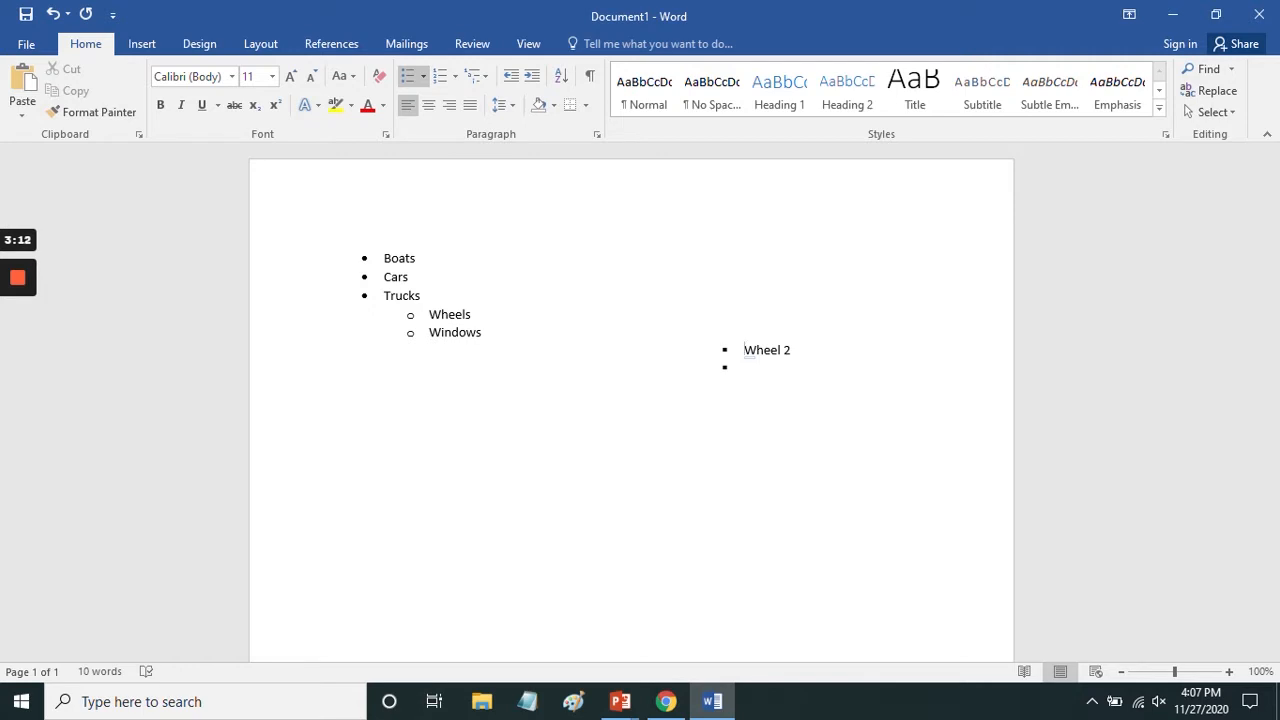
{"action": "key", "text": "shift+Tab"}
{"action": "key", "text": "shift+Tab"}
{"action": "key", "text": "shift+Tab"}
{"action": "key", "text": "shift+Tab"}
{"action": "key", "text": "shift+Tab"}
{"action": "key", "text": "shift+Tab"}
{"action": "key", "text": "shift+Tab"}
{"action": "key", "text": "shift+Tab"}
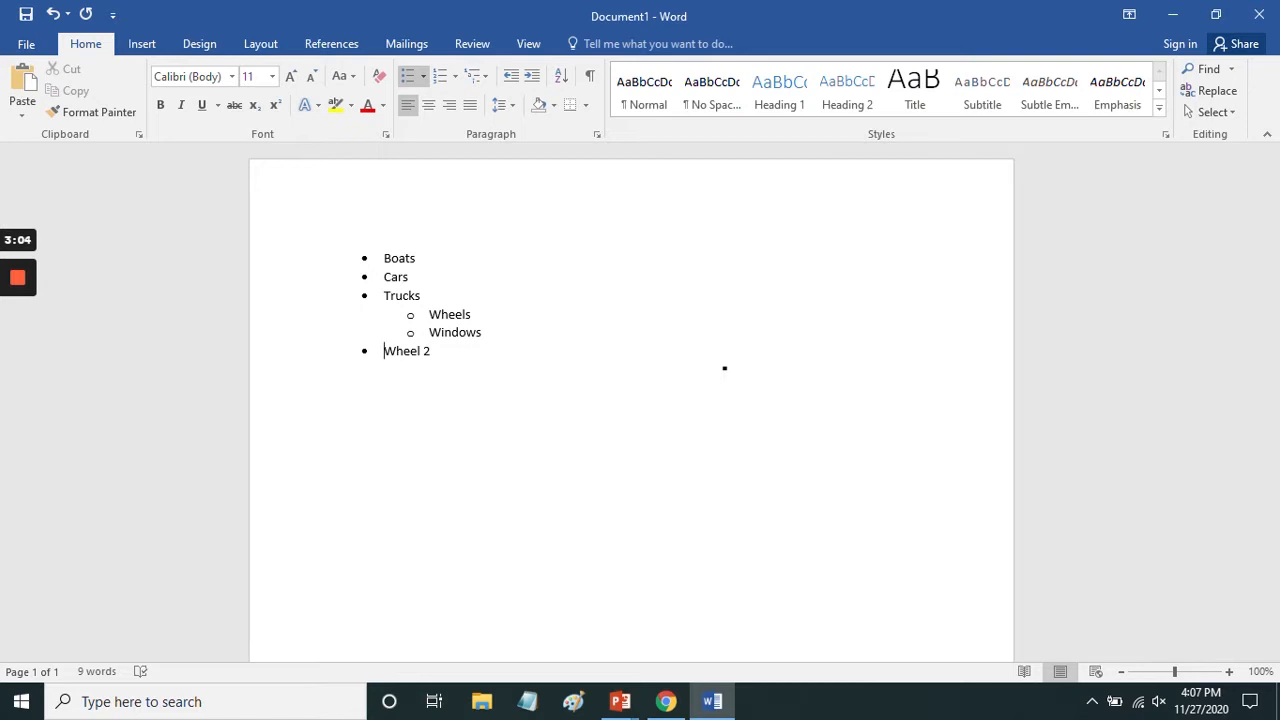
- Add a top-level bullet Wheel 3 directly below Wheel 2
{"action": "key", "text": "Right"}
{"action": "key", "text": "Right"}
{"action": "key", "text": "Right"}
{"action": "key", "text": "Right"}
{"action": "key", "text": "Right"}
{"action": "key", "text": "Right"}
{"action": "key", "text": "Return"}
{"action": "type", "text": "wheel 3"}
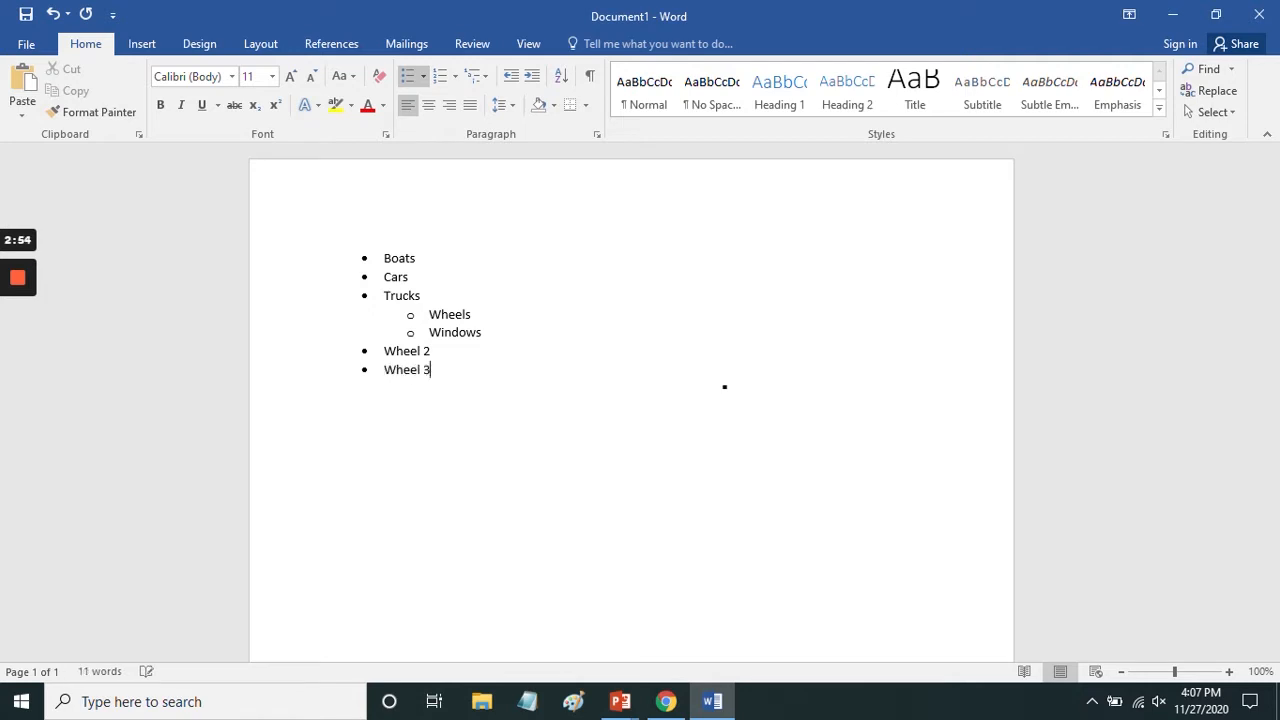
- Add Hub cap as a third-level bullet beneath Wheel 3 and turn off bullets on the line after it
{"action": "key", "text": "Return"}
{"action": "key", "text": "Tab"}
{"action": "key", "text": "BackSpace"}
{"action": "type", "text": "Hub cap"}
{"action": "key", "text": "Return"}
{"action": "left_click", "coordinate": [408, 80]}
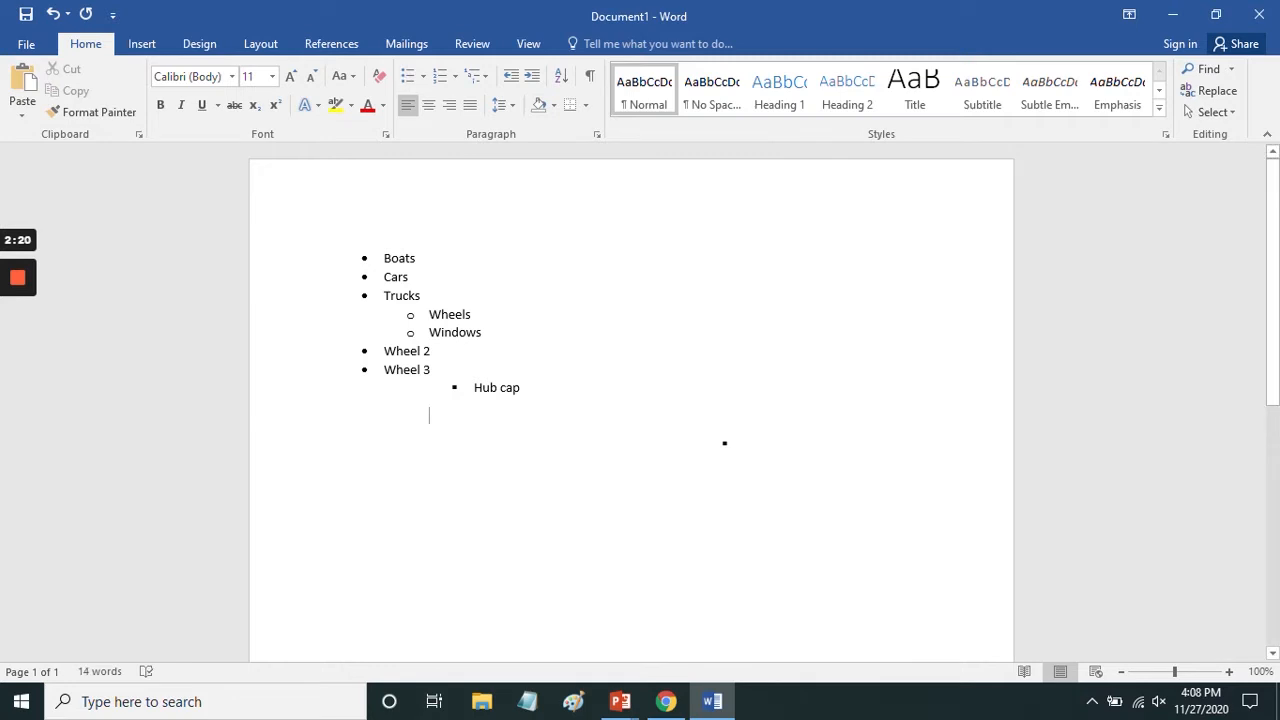
- Delete the stray deeply indented bullet and blank line below Hub cap, and add an empty bullet at Hub cap's level
{"action": "double_click", "coordinate": [724, 443]}
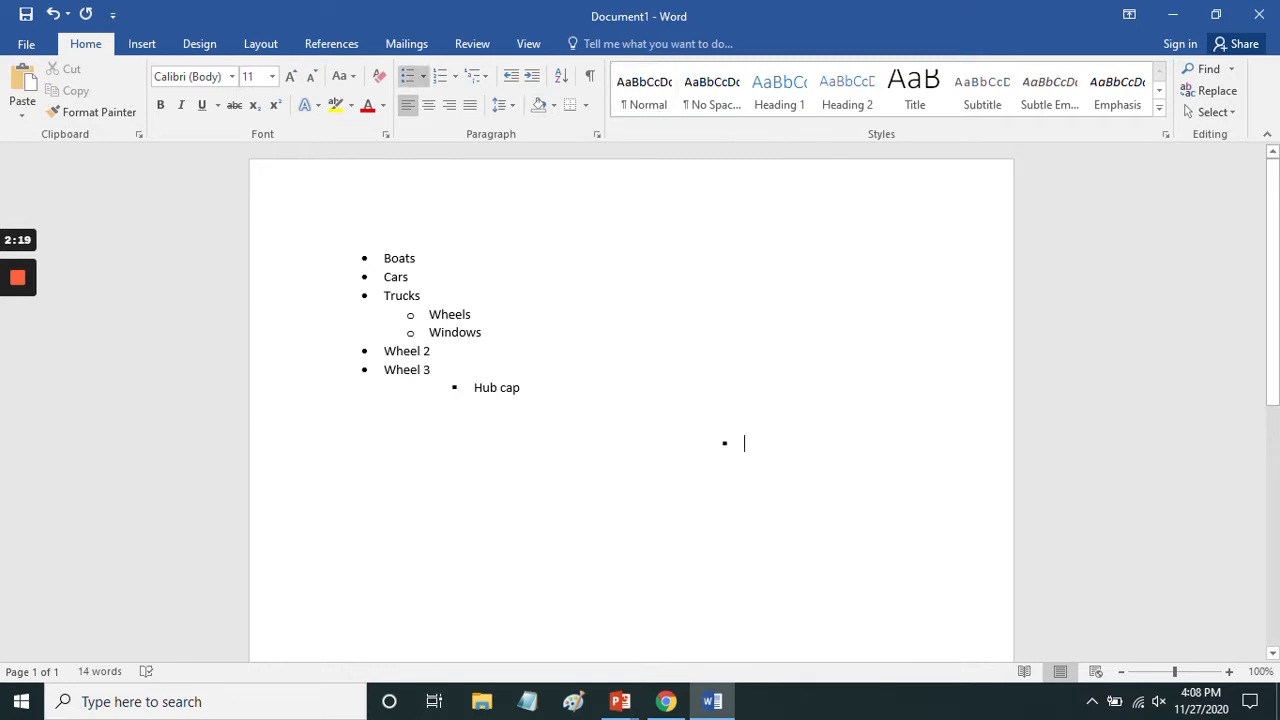
{"action": "key", "text": "BackSpace"}
{"action": "key", "text": "BackSpace"}
{"action": "key", "text": "BackSpace"}
{"action": "key", "text": "BackSpace"}
{"action": "key", "text": "Return"}
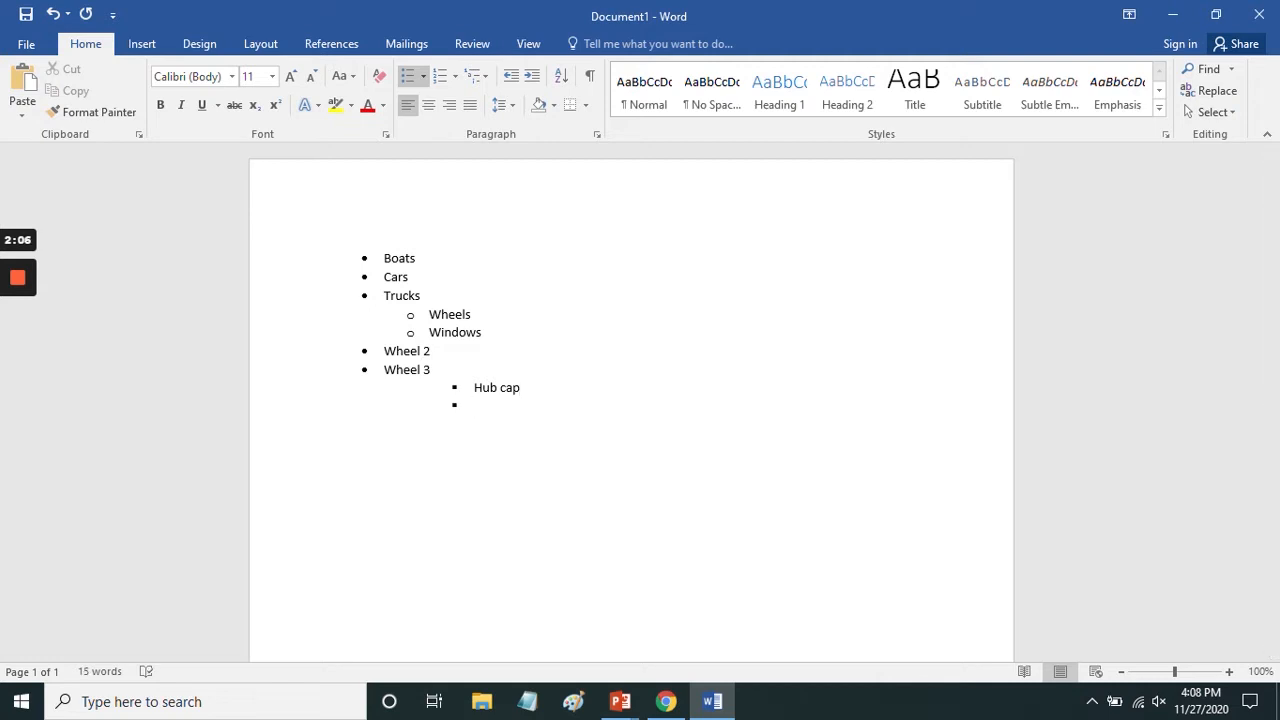
- Remove the empty bullet below Hub cap and define a new bullet for that line using the Θ character from the Symbol font
{"action": "left_click", "coordinate": [406, 84]}
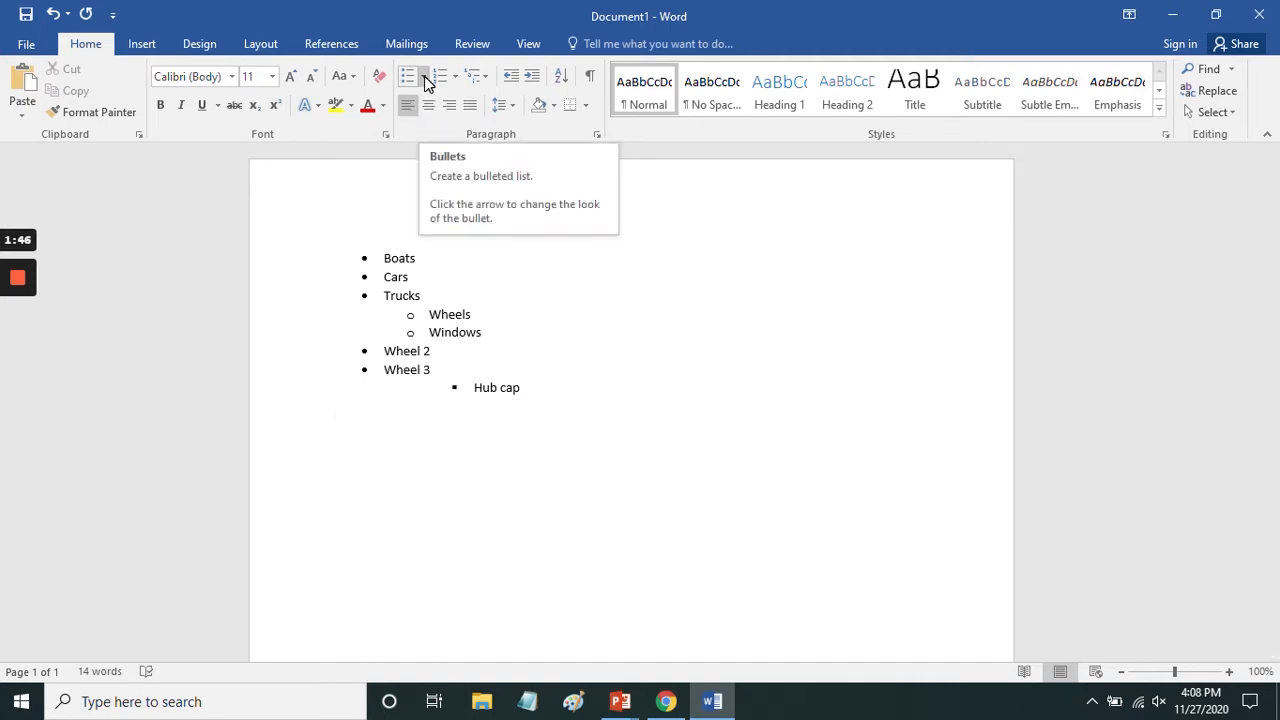
{"action": "left_click", "coordinate": [425, 78]}
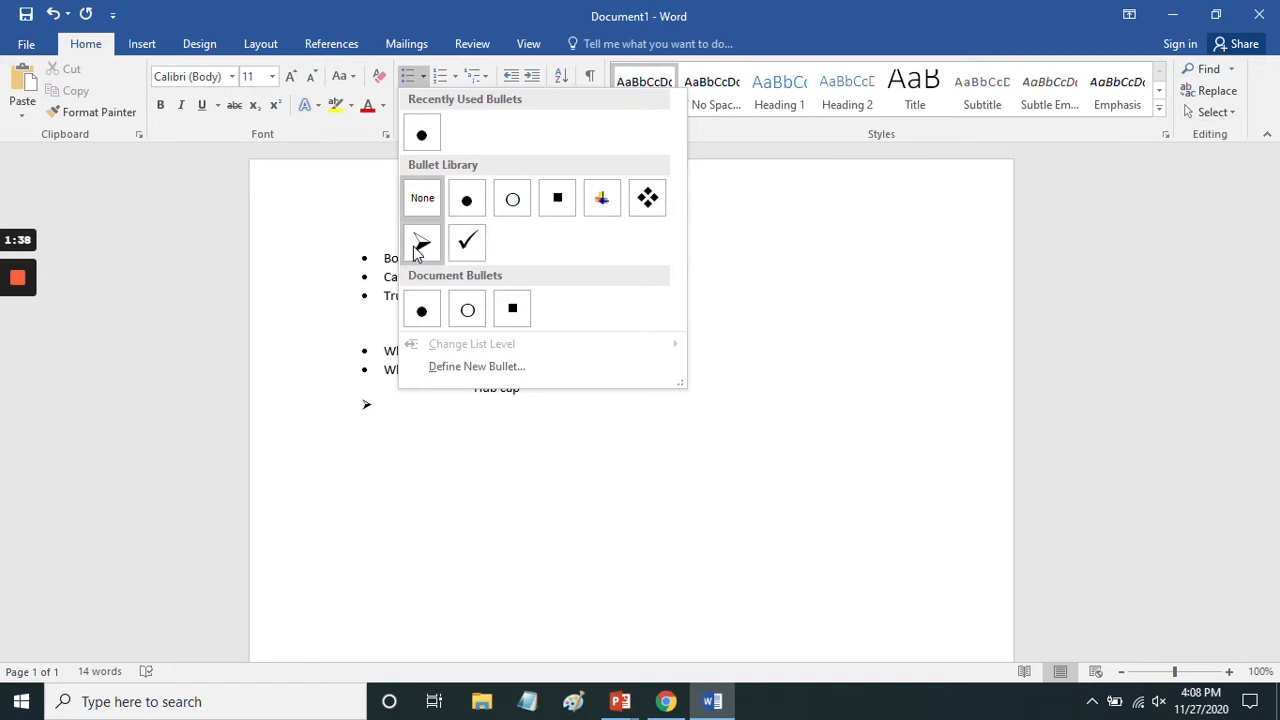
{"action": "left_click", "coordinate": [452, 368]}
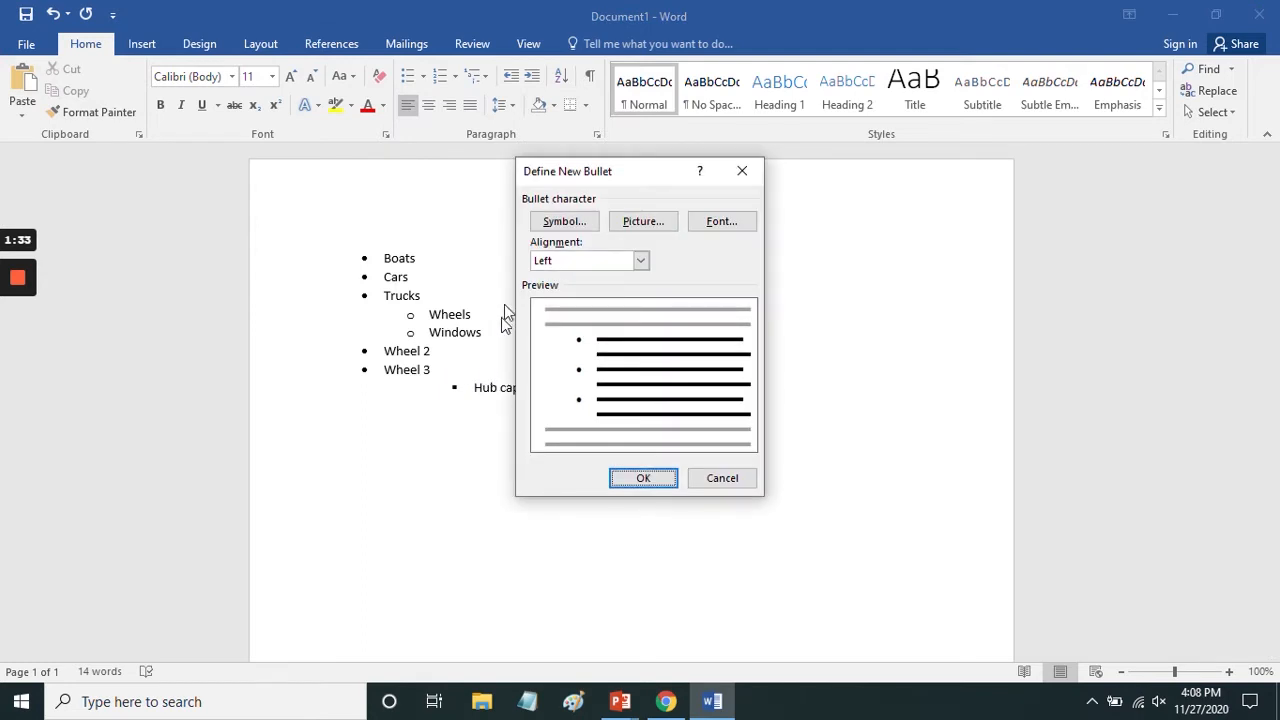
{"action": "left_click", "coordinate": [572, 222]}
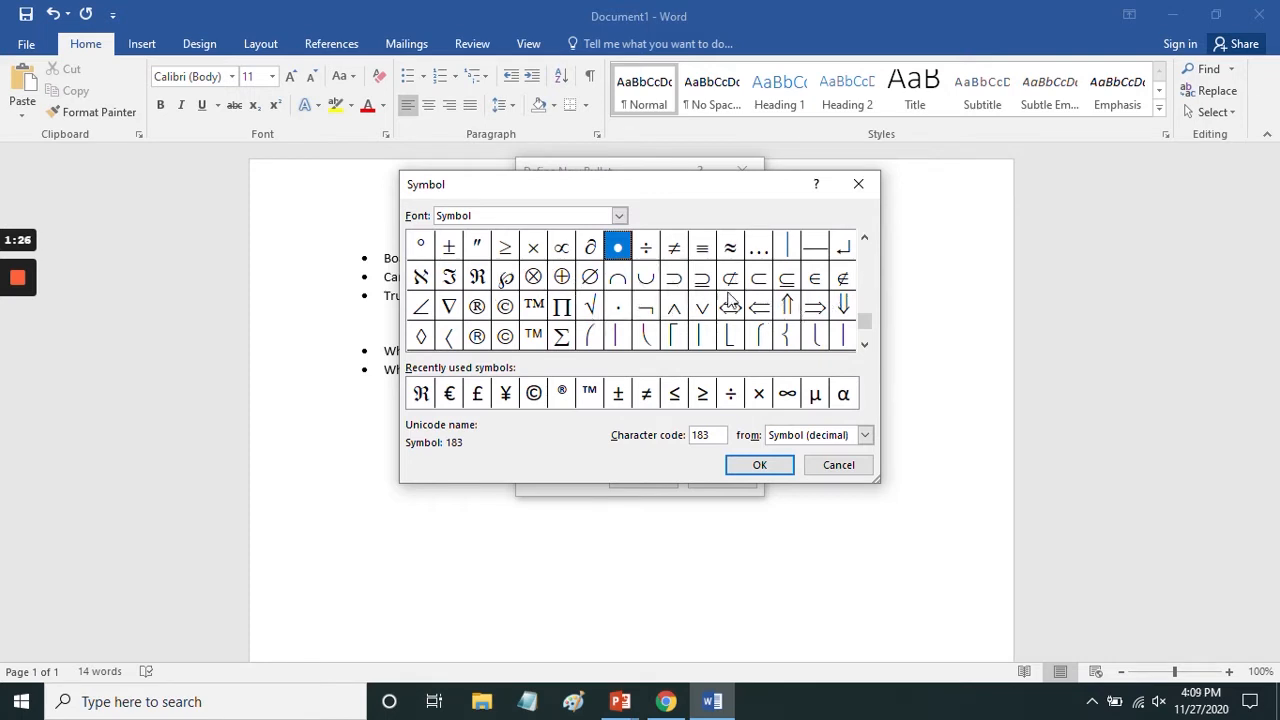
{"action": "left_click_drag", "start_coordinate": [864, 312], "coordinate": [864, 252]}
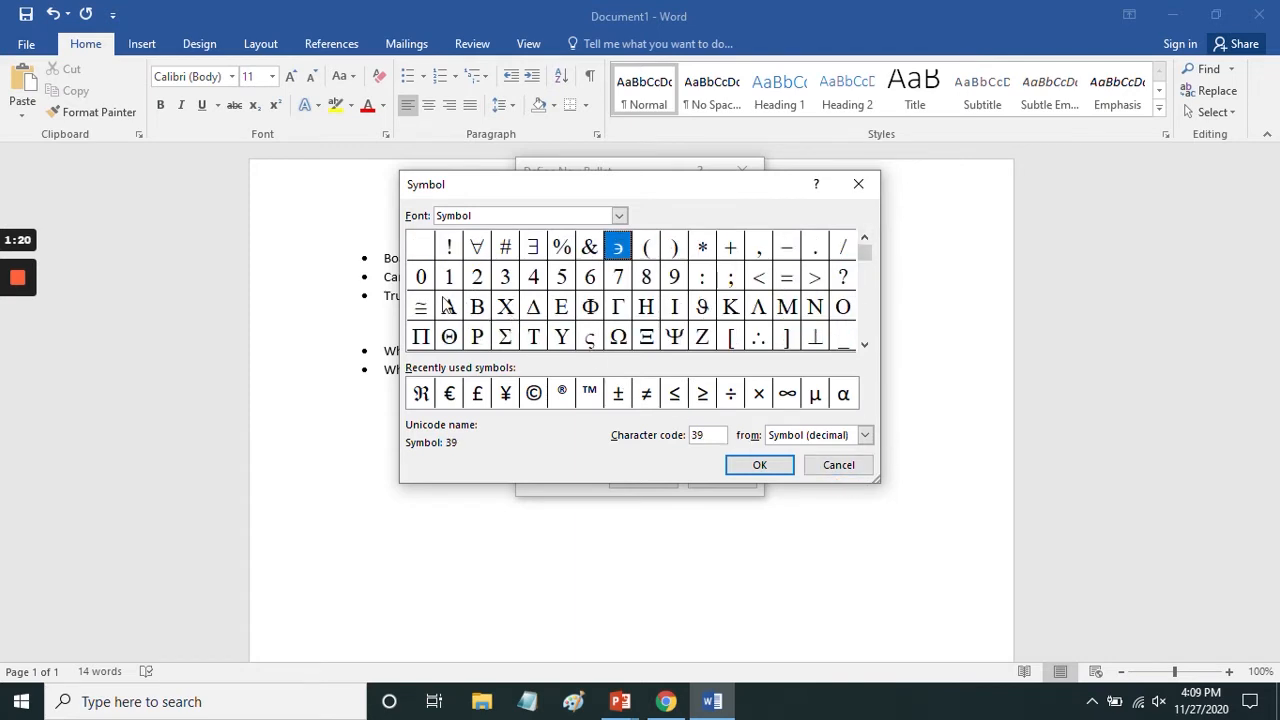
{"action": "left_click", "coordinate": [450, 340]}
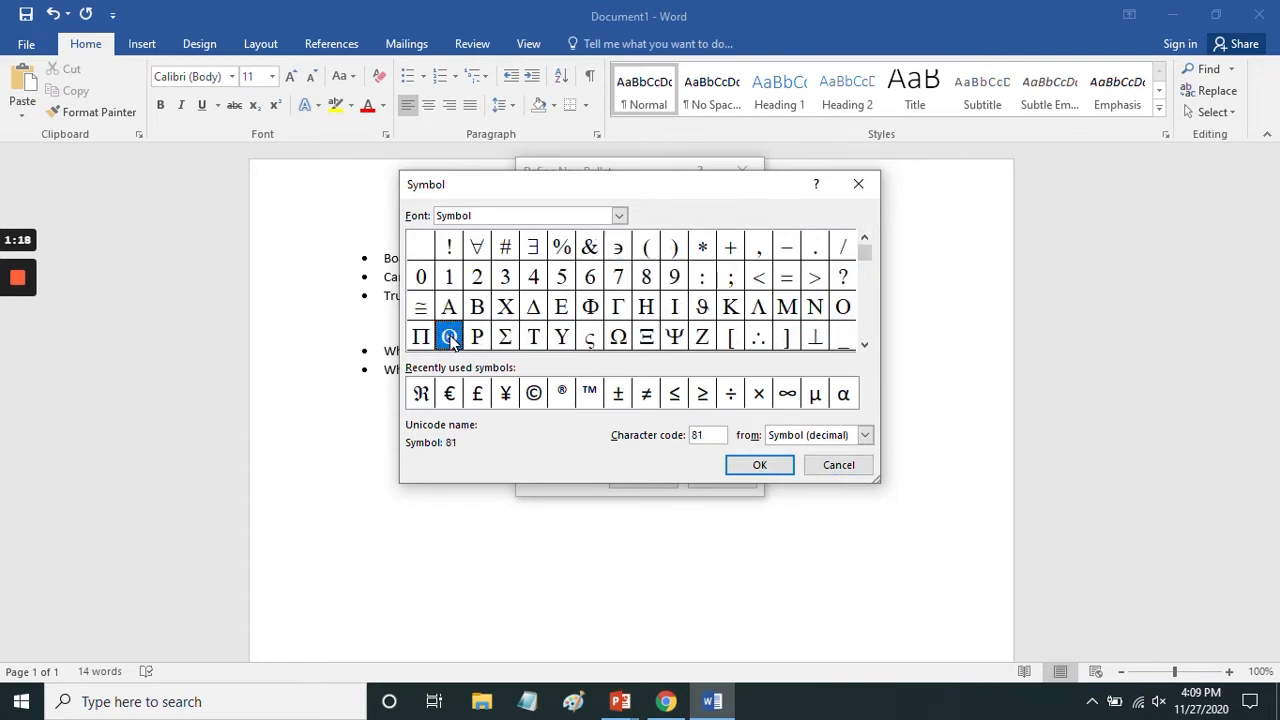
{"action": "left_click", "coordinate": [762, 466]}
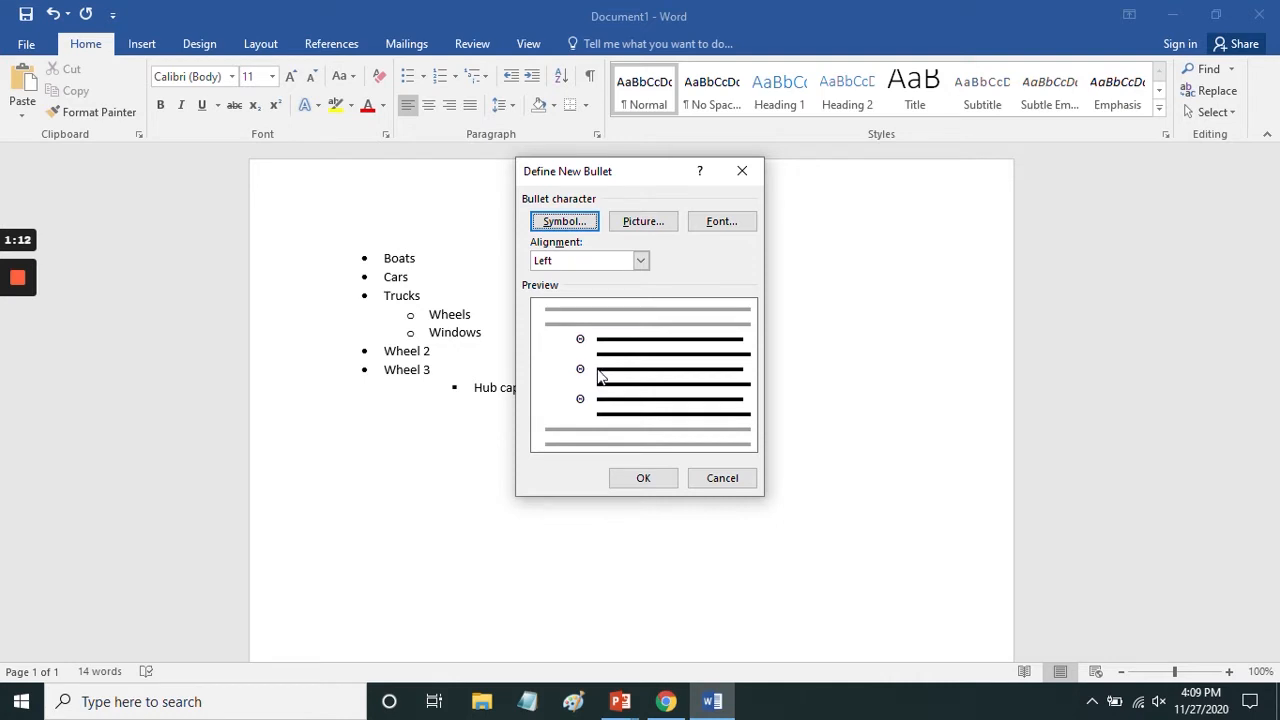
{"action": "left_click", "coordinate": [643, 478]}
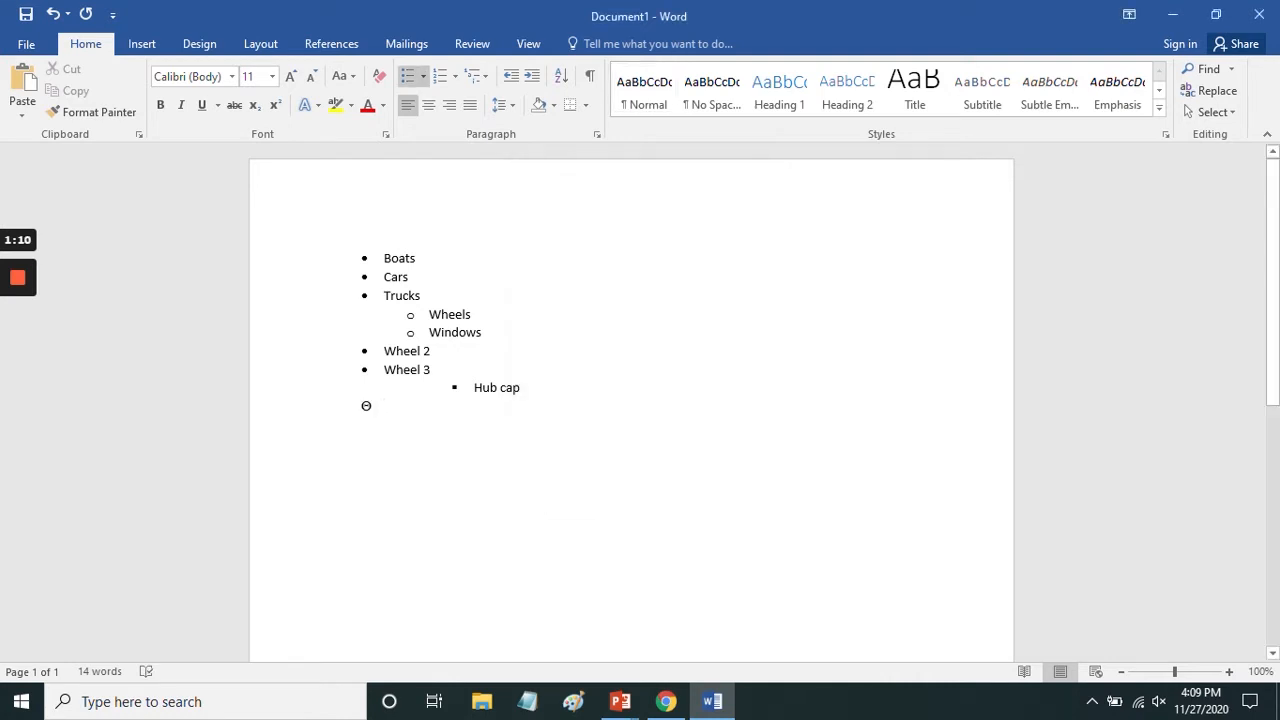
- Replace the empty Θ line with an empty bullet at Hub cap's level and apply the Θ bullet to that level
{"action": "key", "text": "Return"}
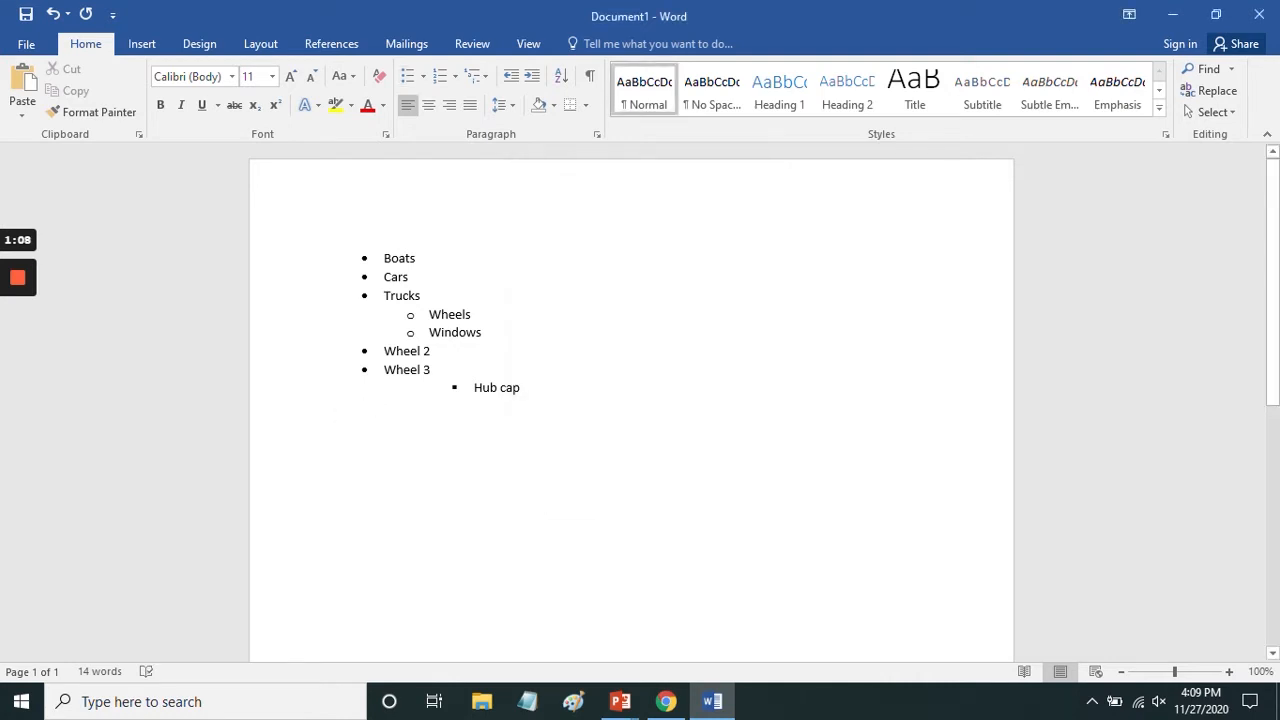
{"action": "key", "text": "BackSpace"}
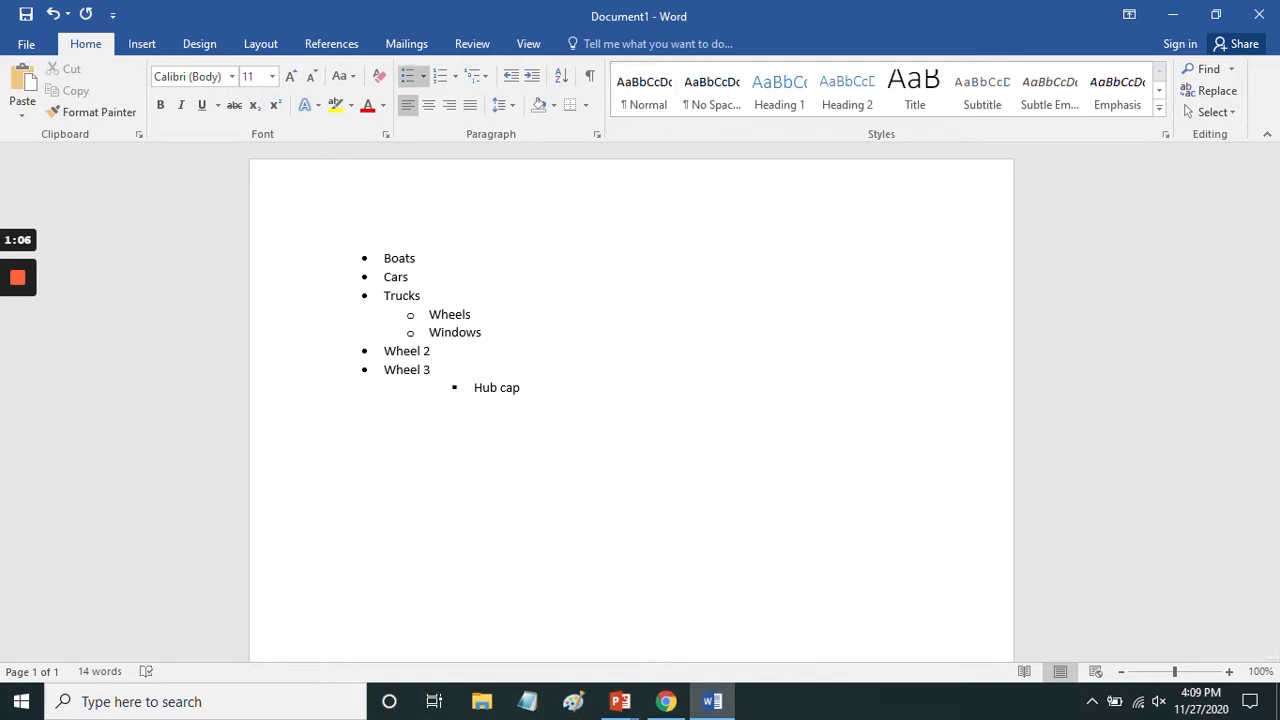
{"action": "key", "text": "Return"}
{"action": "left_click", "coordinate": [423, 76]}
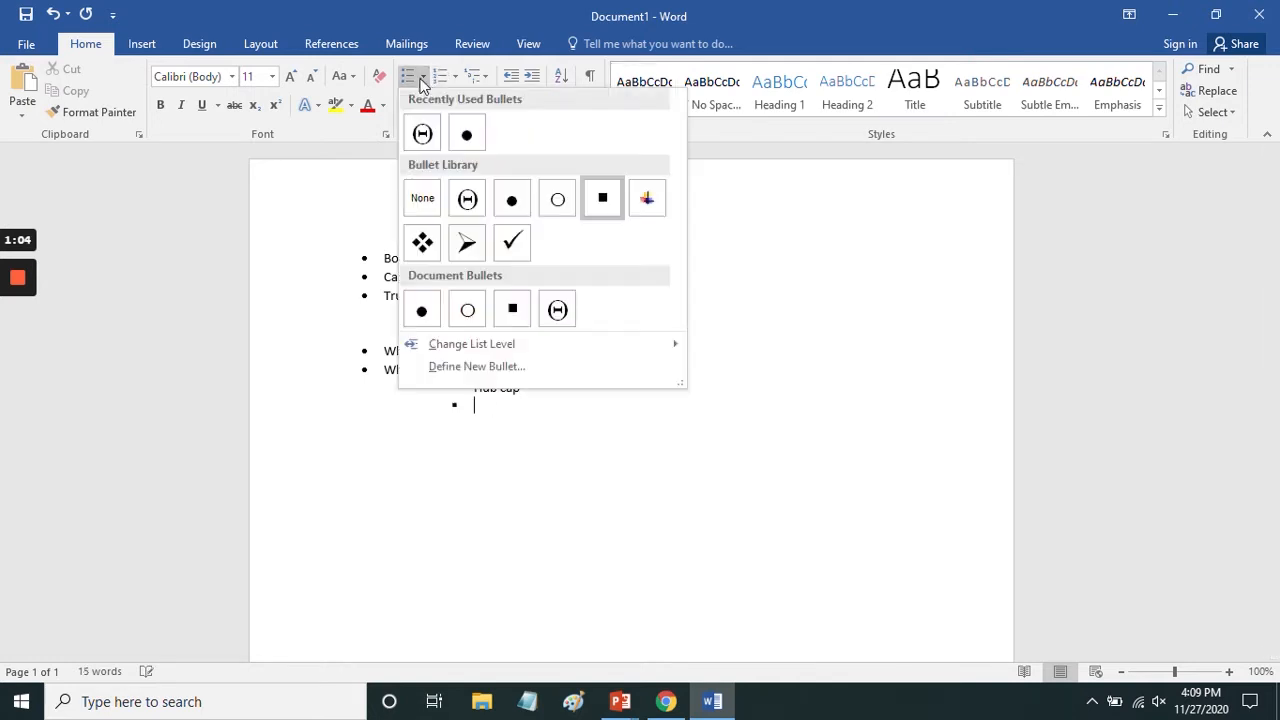
{"action": "left_click", "coordinate": [423, 130]}
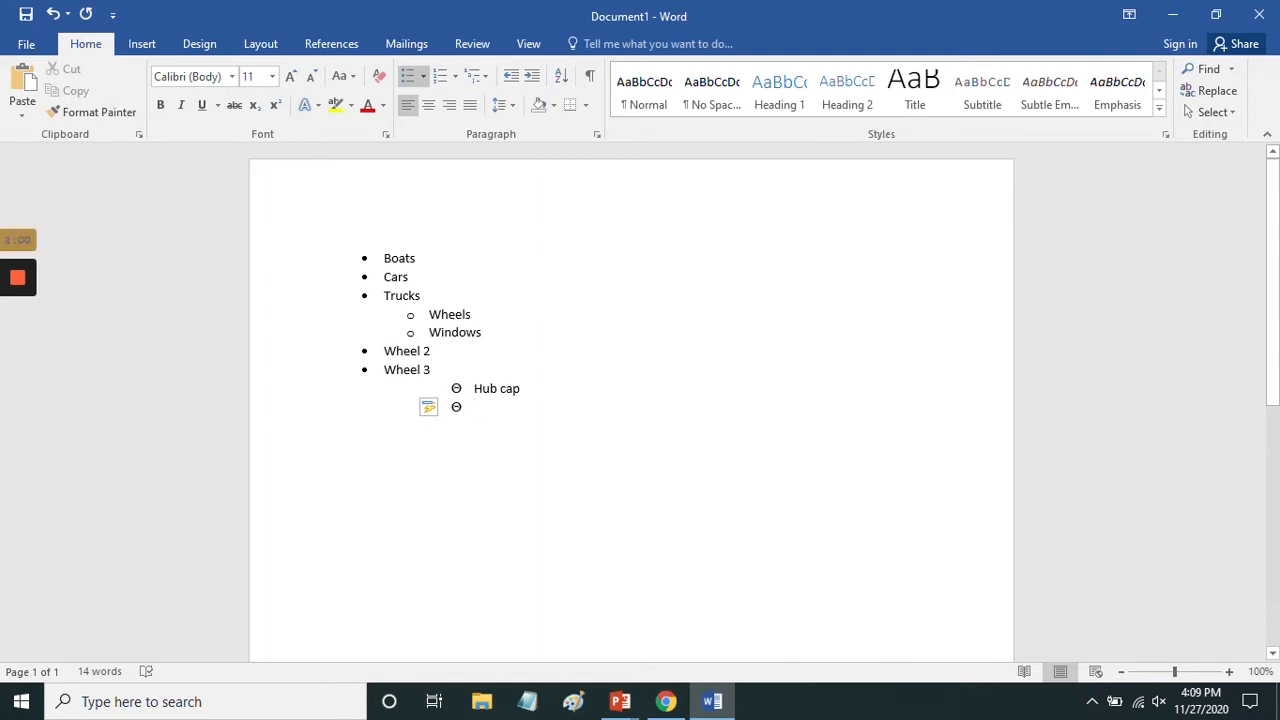
- Apply the Θ bullet to the second-level items Wheels and Windows
{"action": "left_click", "coordinate": [430, 315]}
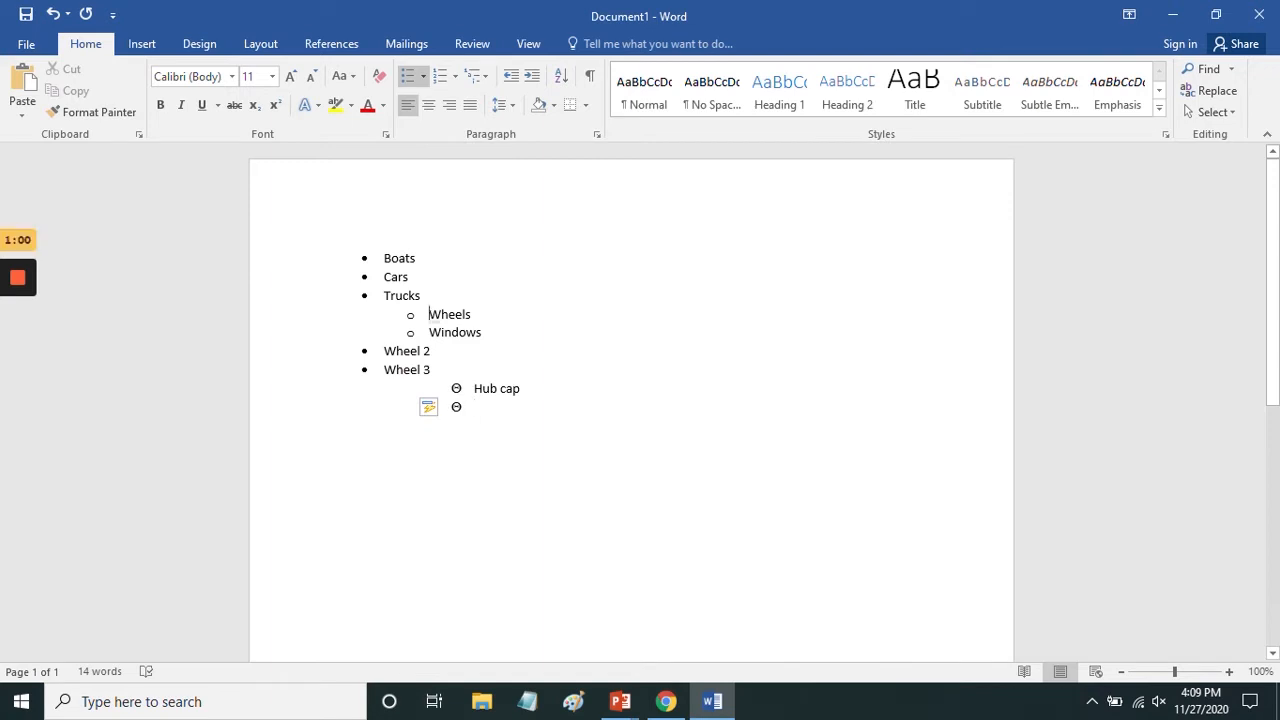
{"action": "left_click", "coordinate": [423, 76]}
{"action": "left_click", "coordinate": [423, 130]}
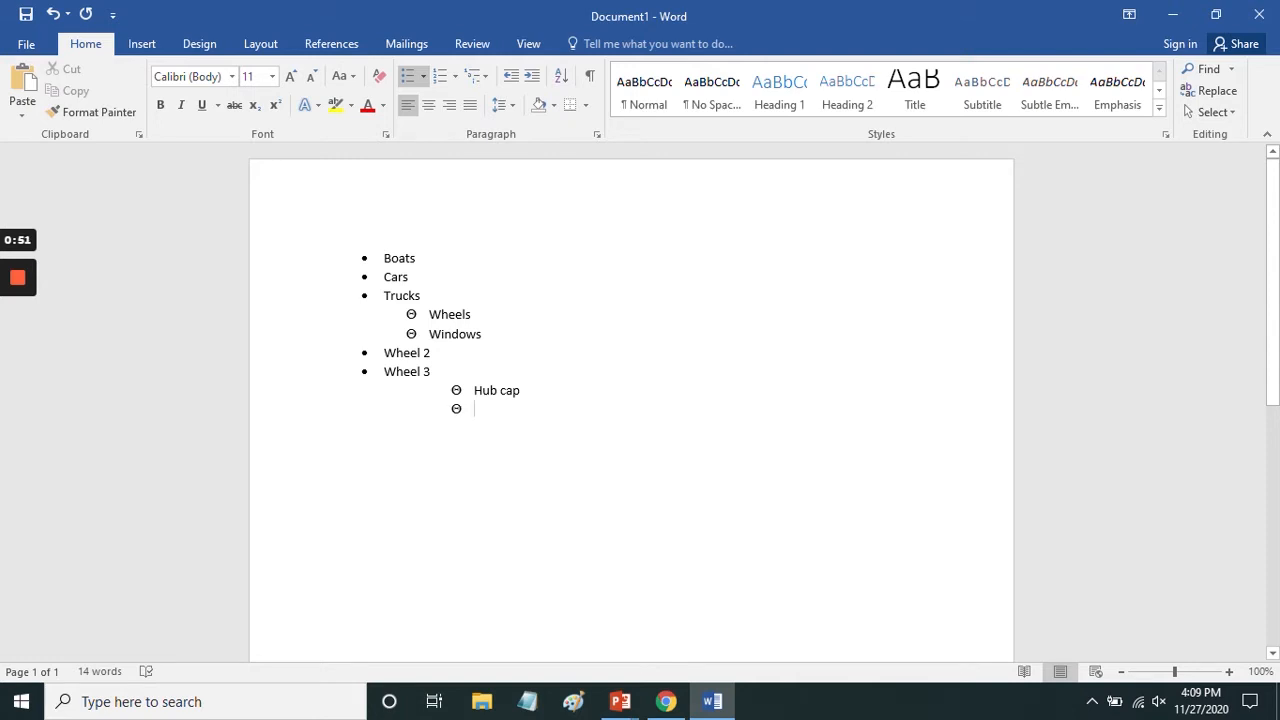
- Define a picture bullet from the cat image on the Desktop for the Hub cap level
{"action": "left_click", "coordinate": [423, 77]}
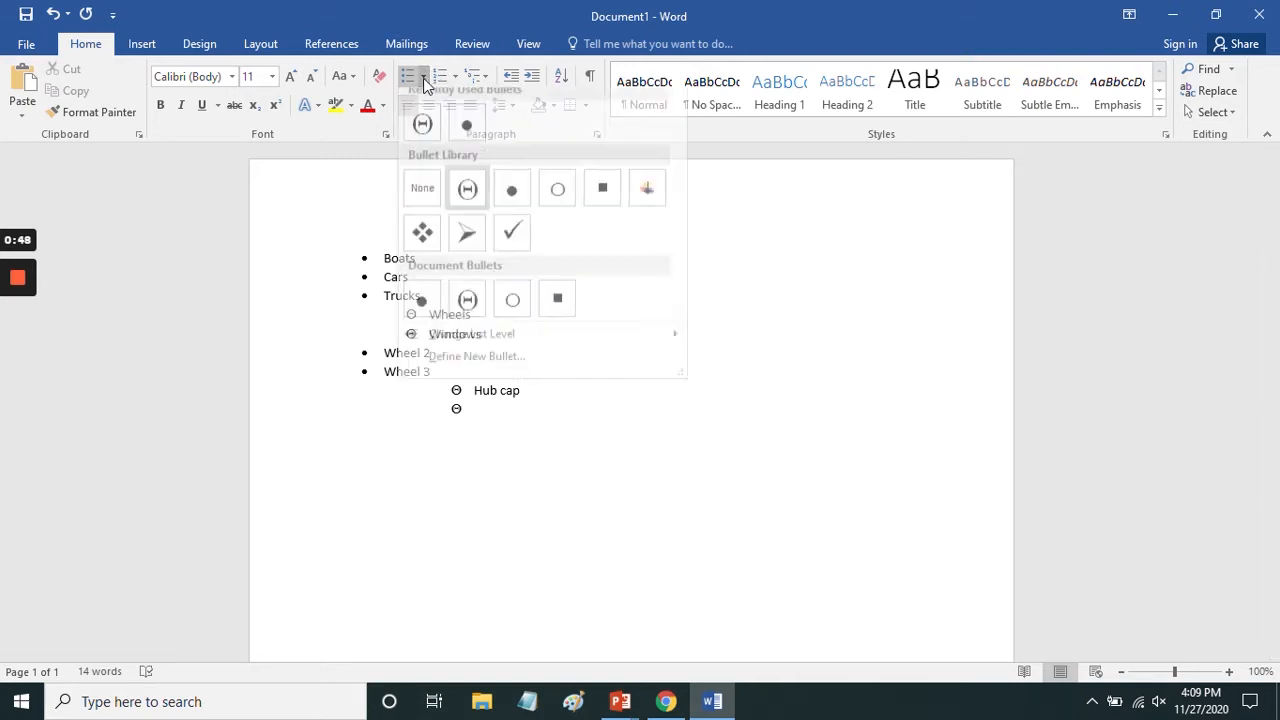
{"action": "left_click", "coordinate": [473, 367]}
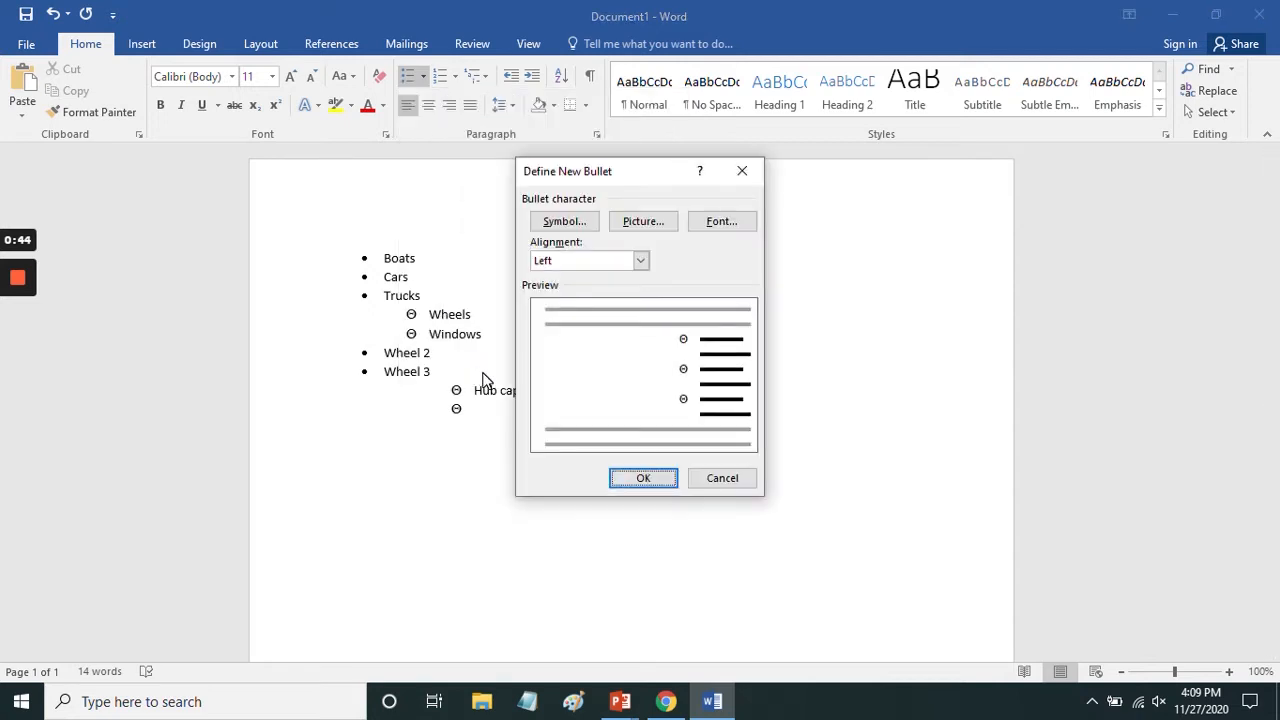
{"action": "left_click", "coordinate": [642, 222]}
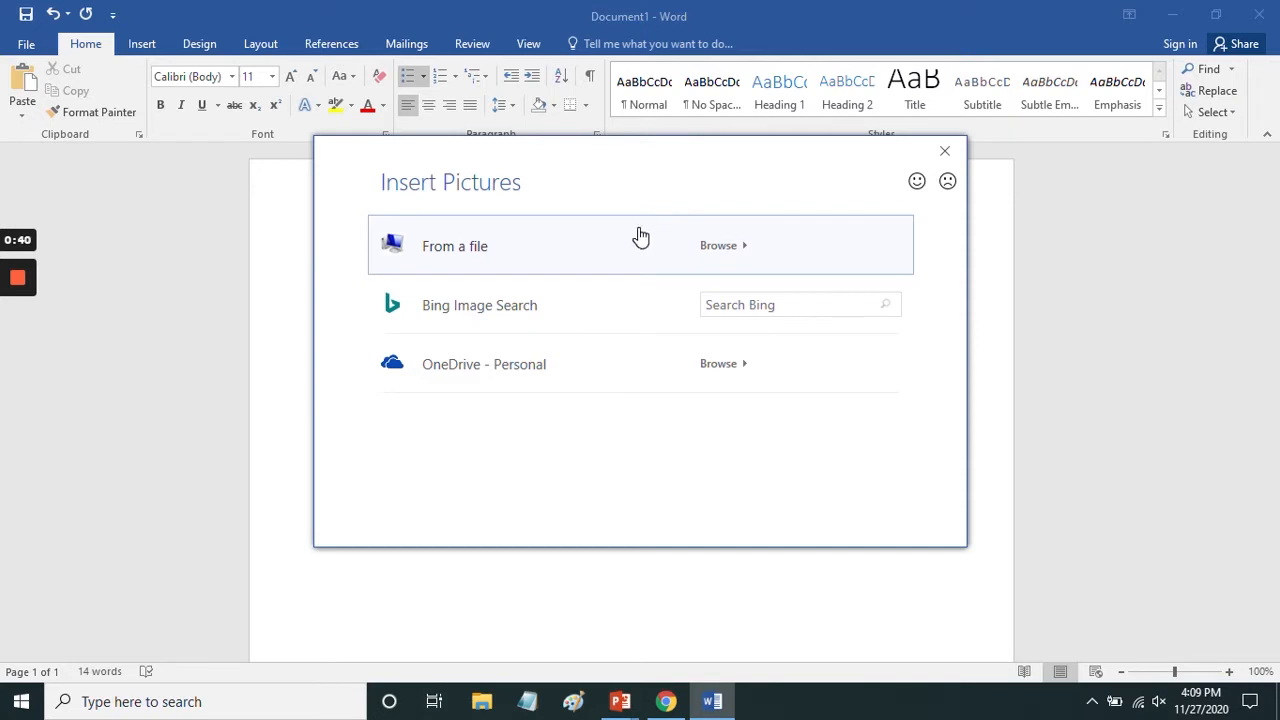
{"action": "left_click", "coordinate": [735, 245]}
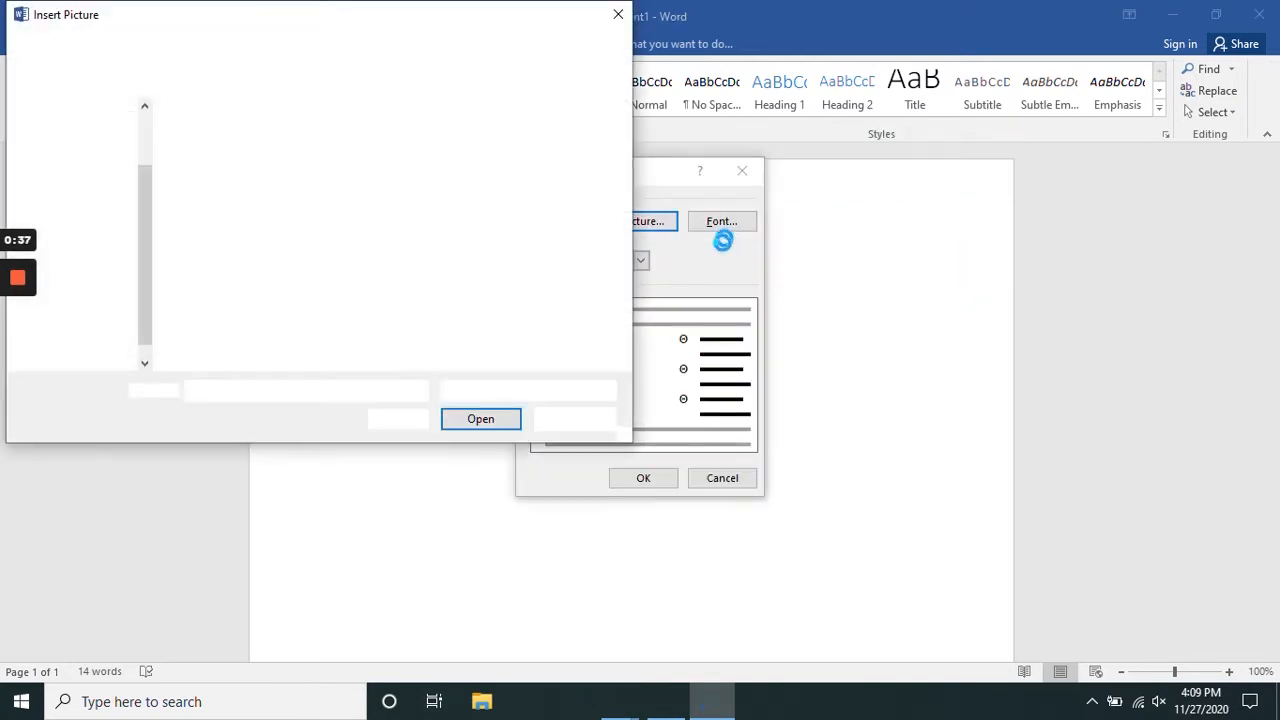
{"action": "scroll", "coordinate": [86, 166], "scroll_direction": "up", "scroll_amount": 2}
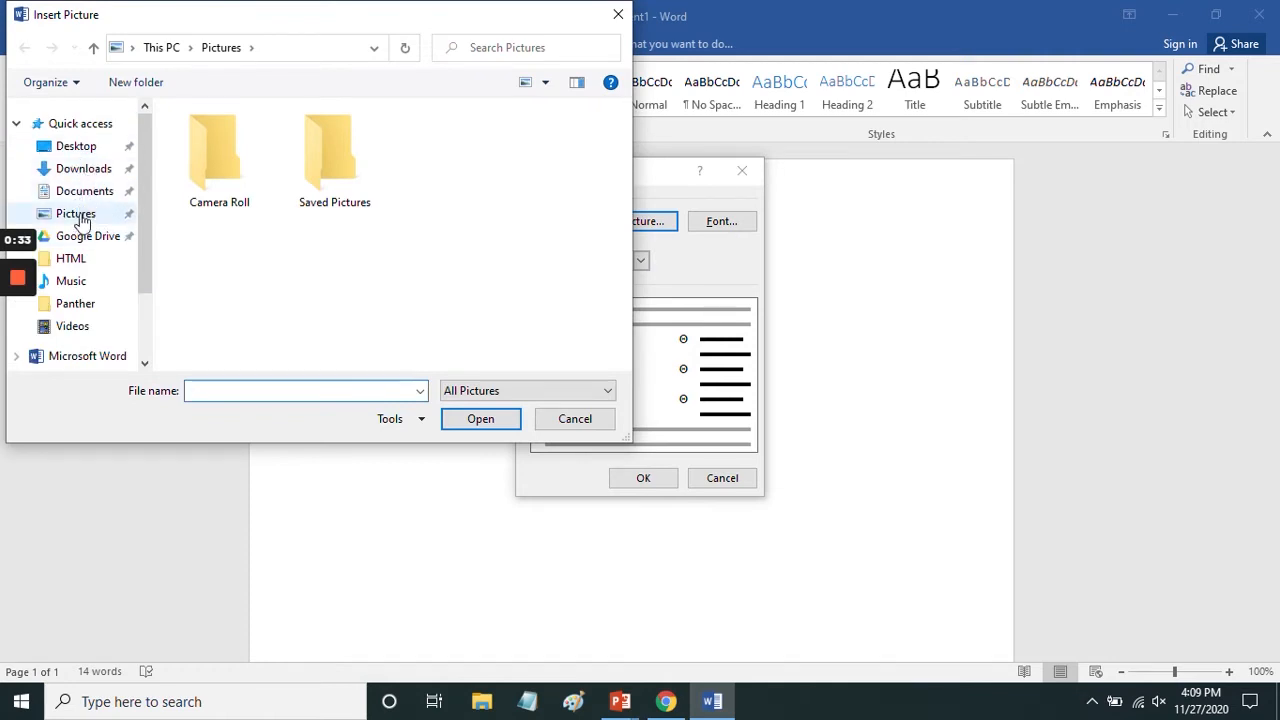
{"action": "left_click", "coordinate": [84, 152]}
{"action": "left_click", "coordinate": [200, 136]}
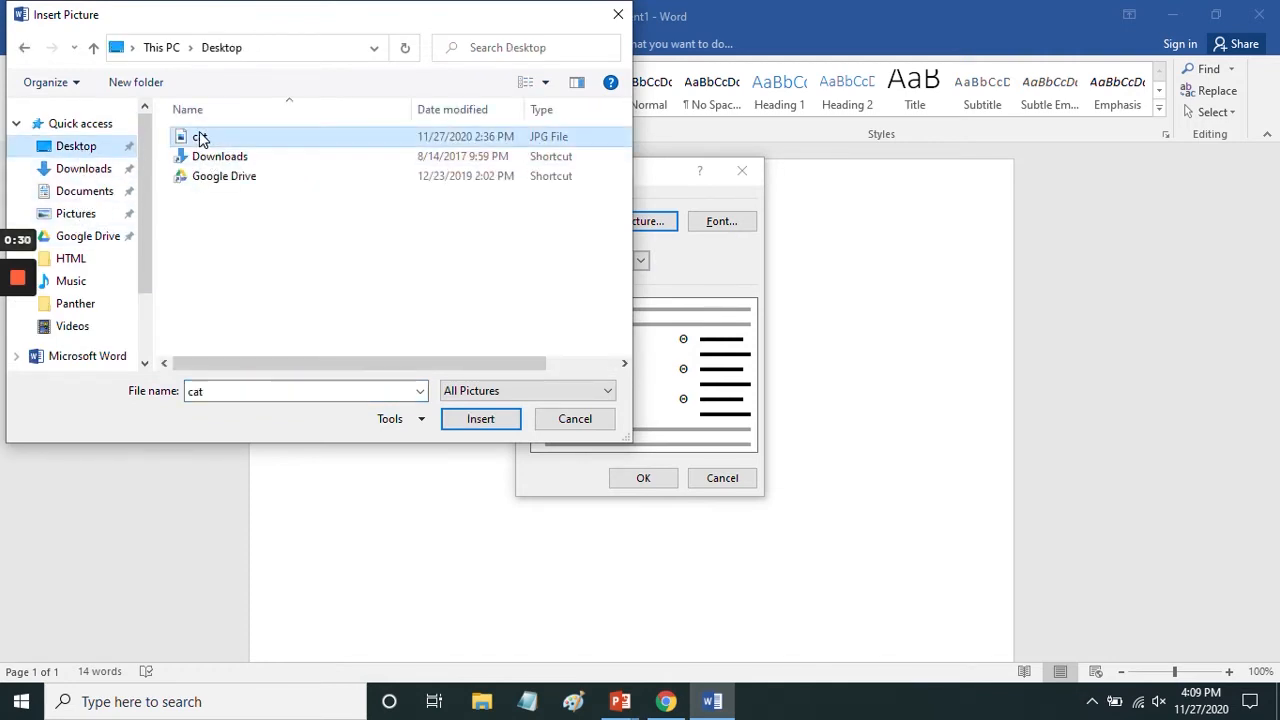
{"action": "left_click", "coordinate": [483, 420]}
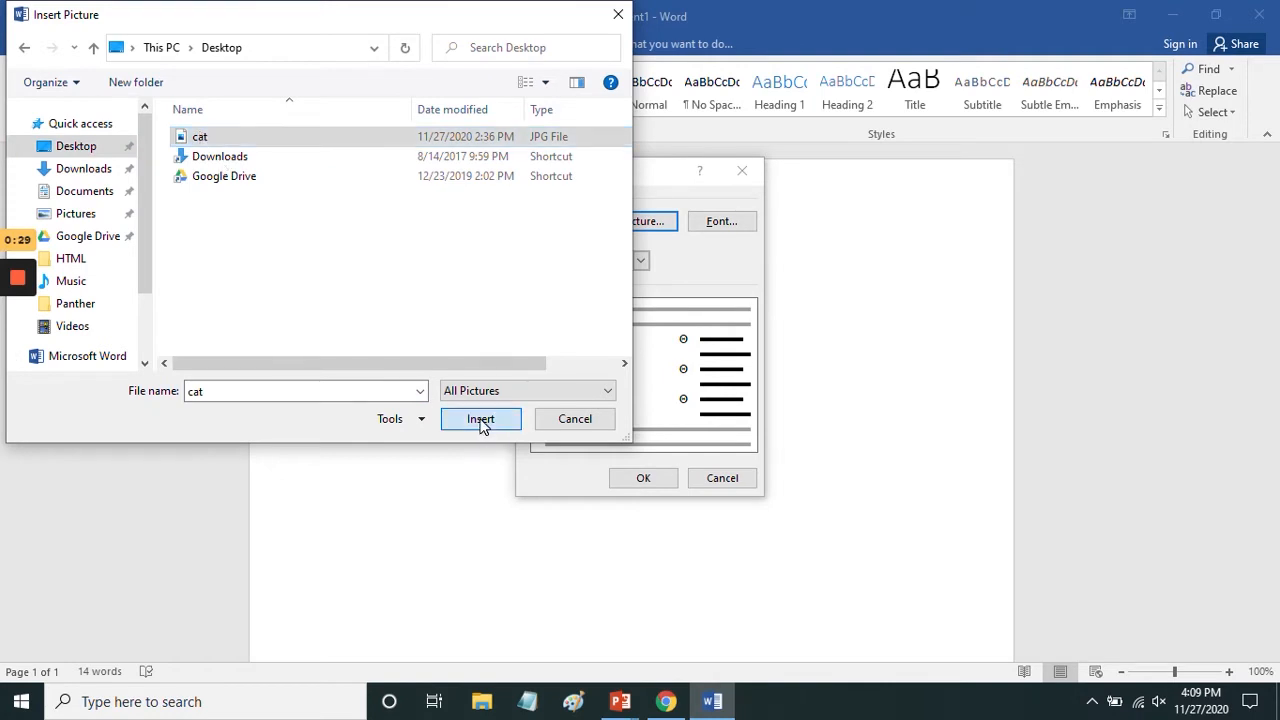
{"action": "left_click", "coordinate": [643, 478]}
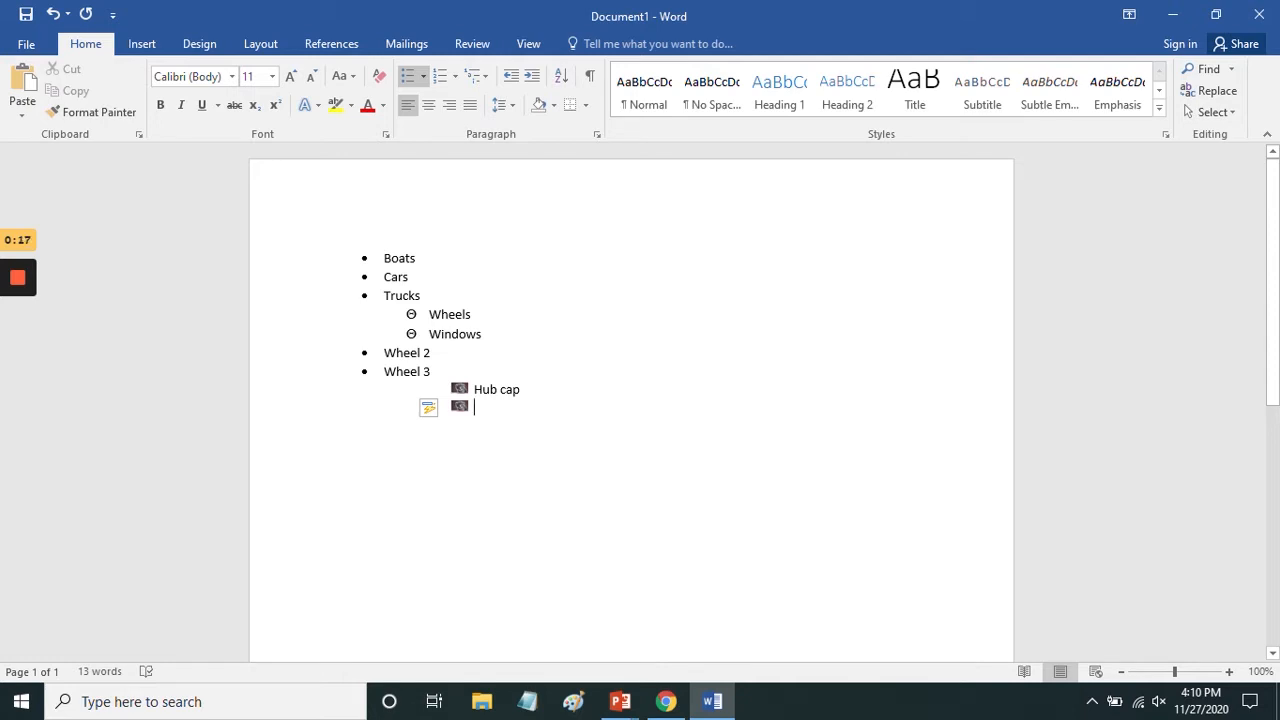
- Promote the empty bullet below Hub cap to the top level and apply the cat picture bullet to it
{"action": "key", "text": "shift+Tab"}
{"action": "key", "text": "shift+Tab"}
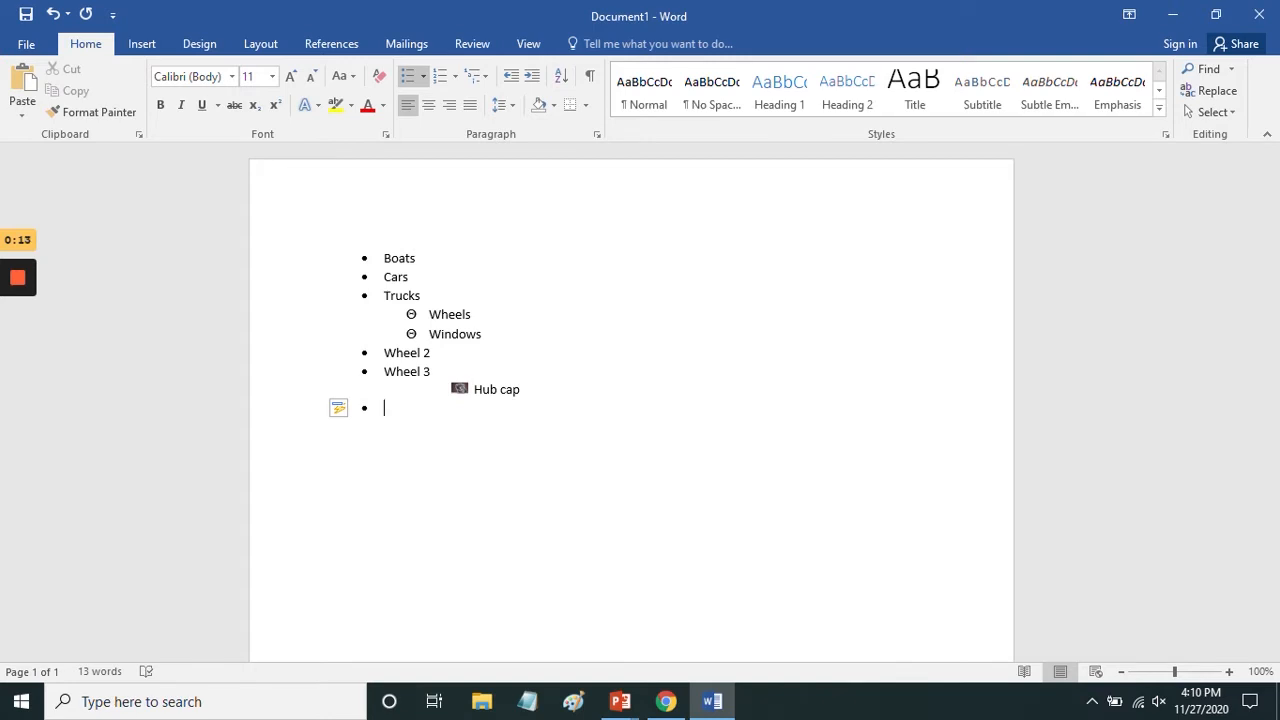
{"action": "left_click", "coordinate": [423, 76]}
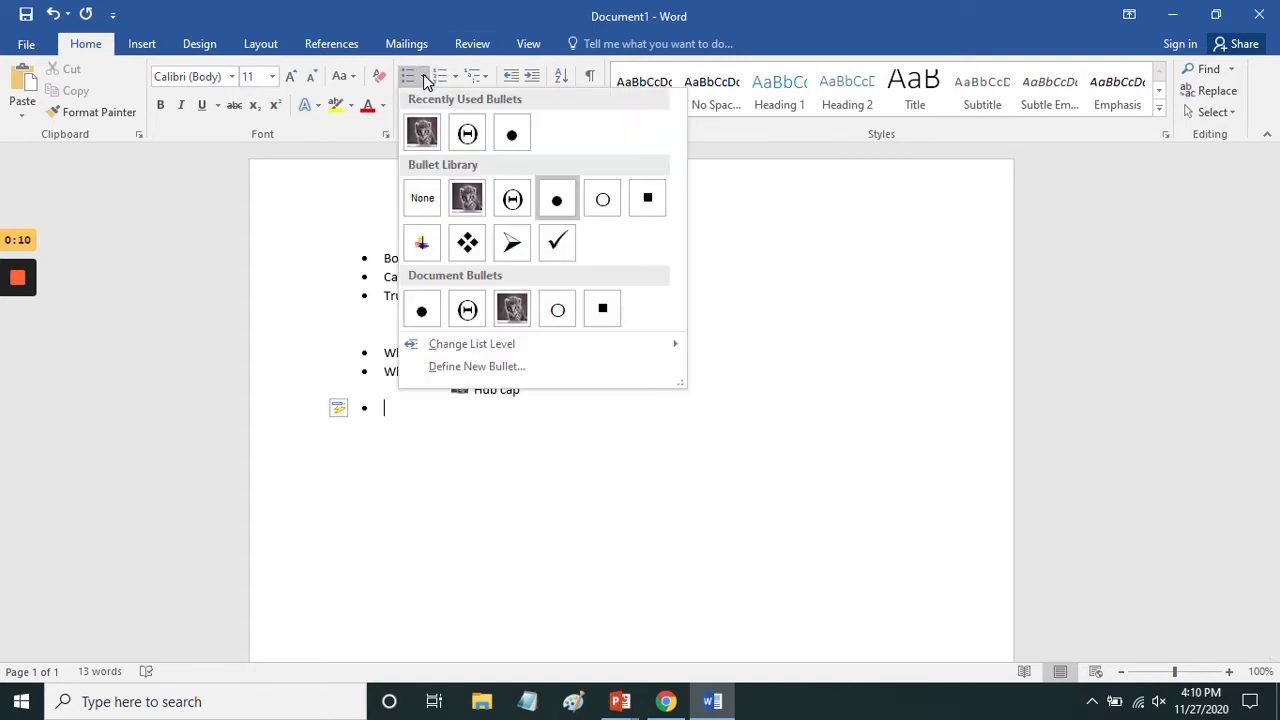
{"action": "left_click", "coordinate": [421, 135]}
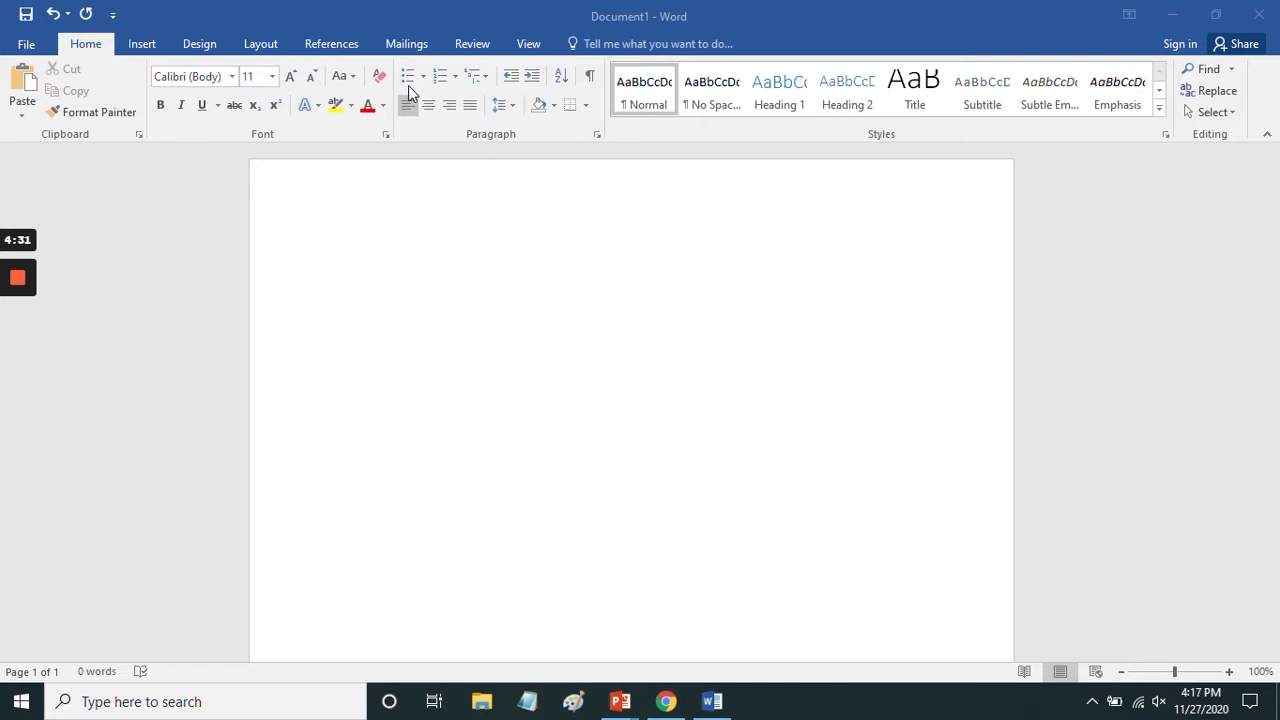
- Start a numbered list in the blank document with the items Cubs, Bears and sox
{"action": "left_click", "coordinate": [418, 140]}
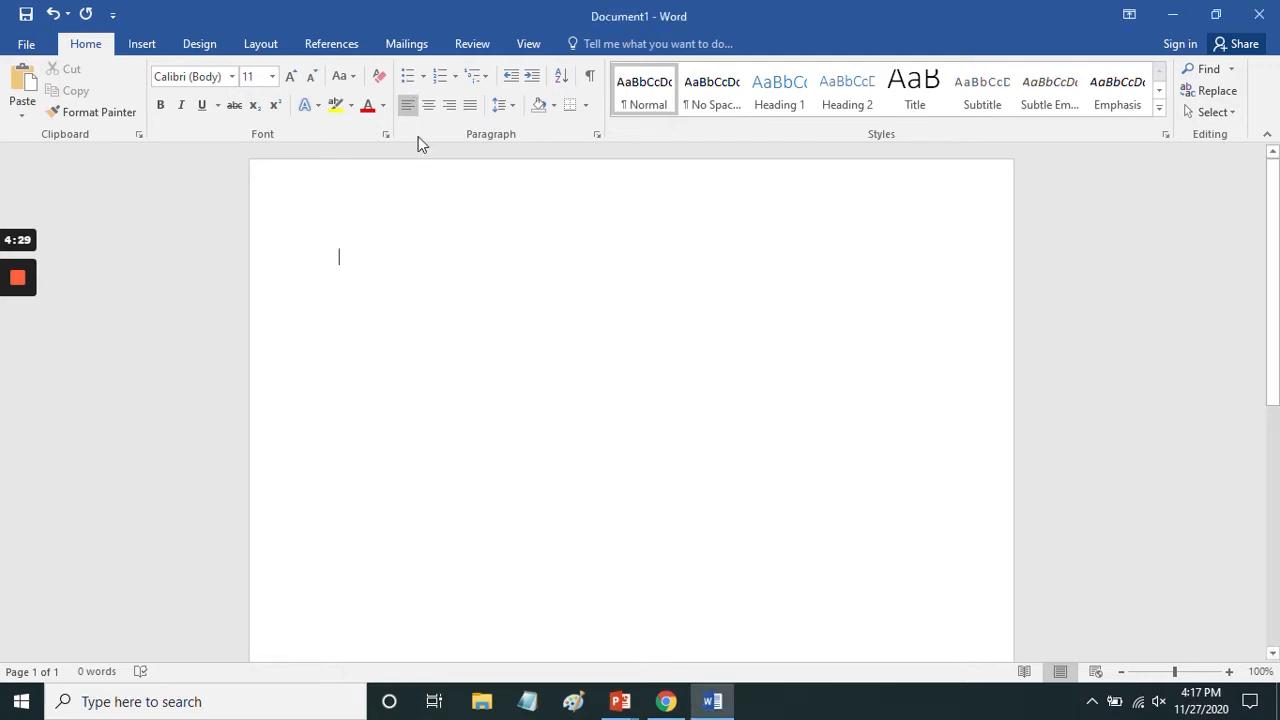
{"action": "left_click", "coordinate": [440, 80]}
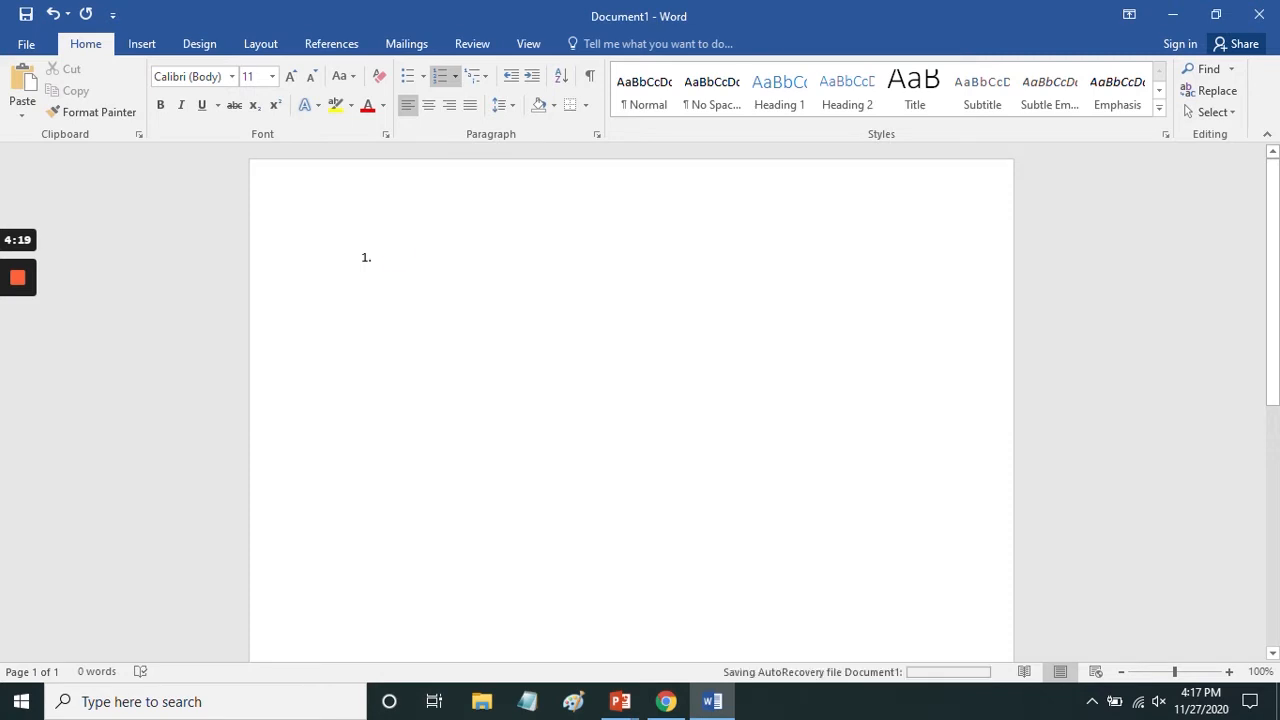
{"action": "type", "text": "cubs"}
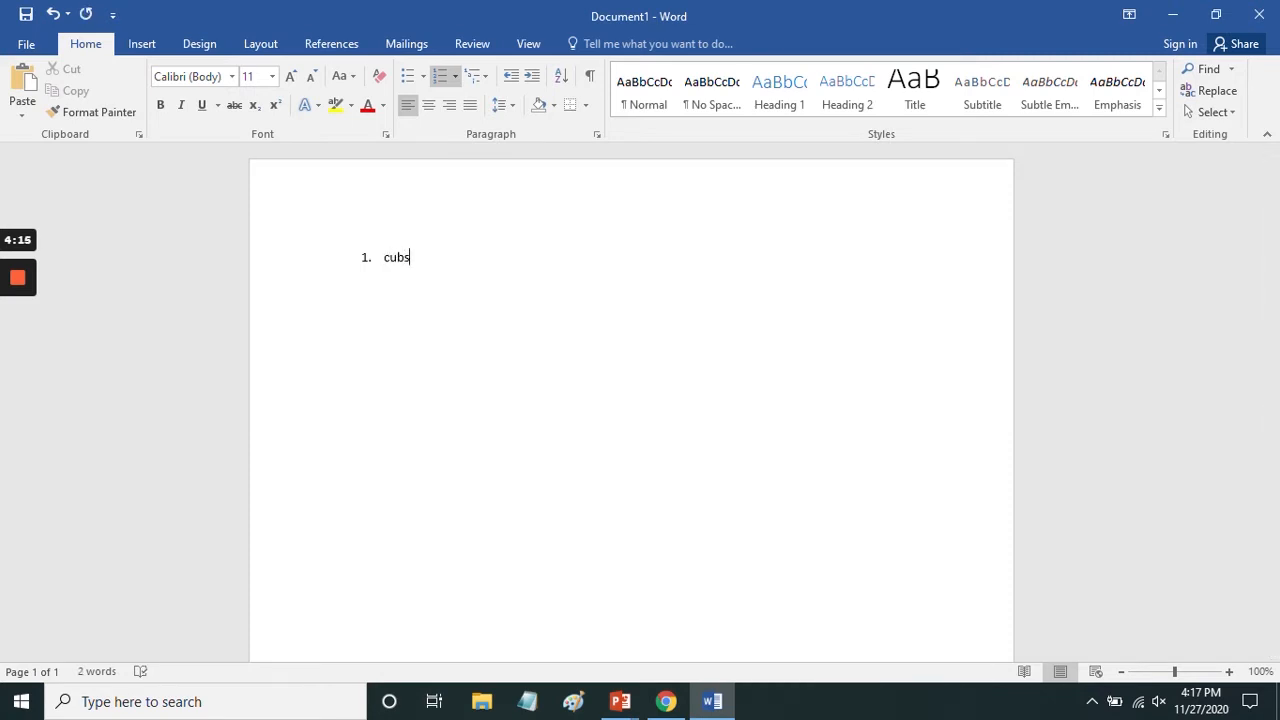
{"action": "key", "text": "Return"}
{"action": "type", "text": "bears"}
{"action": "key", "text": "Return"}
{"action": "type", "text": "sox"}
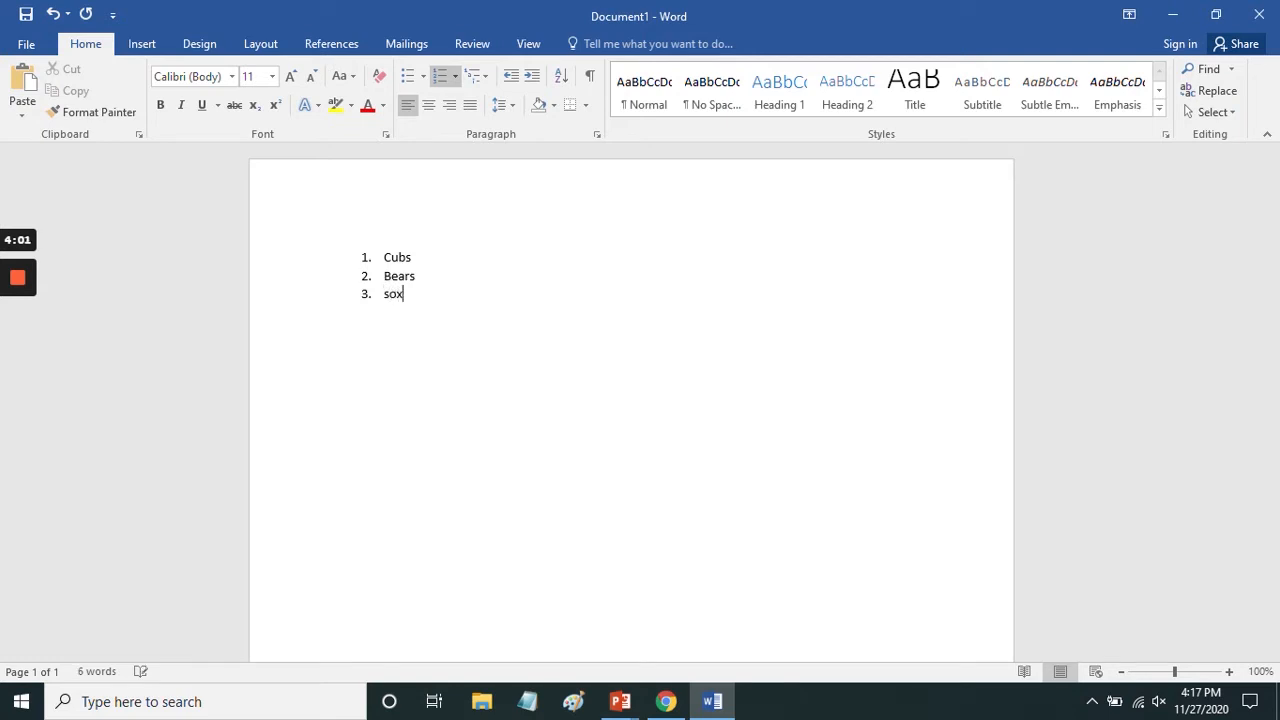
- Add the second-level items Pitcher, Catcher and Outfielder below Sox in the numbered list
{"action": "key", "text": "Return"}
{"action": "key", "text": "Tab"}
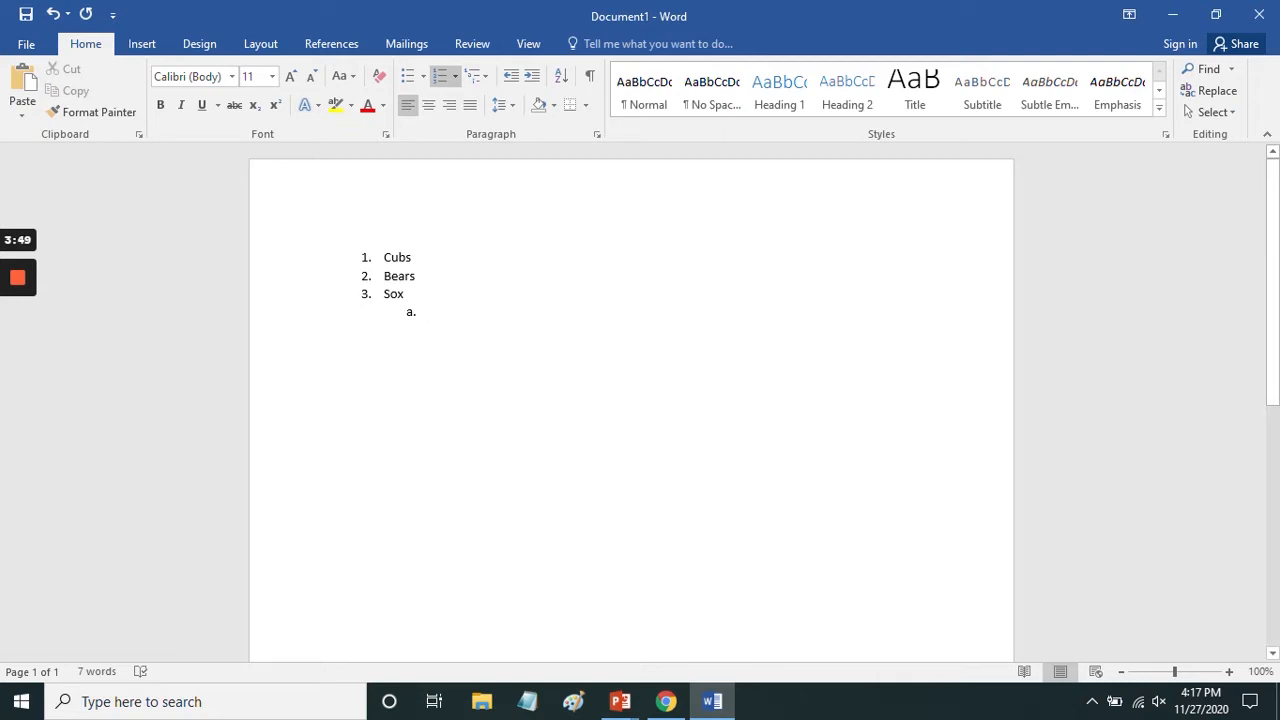
{"action": "type", "text": "pitcher"}
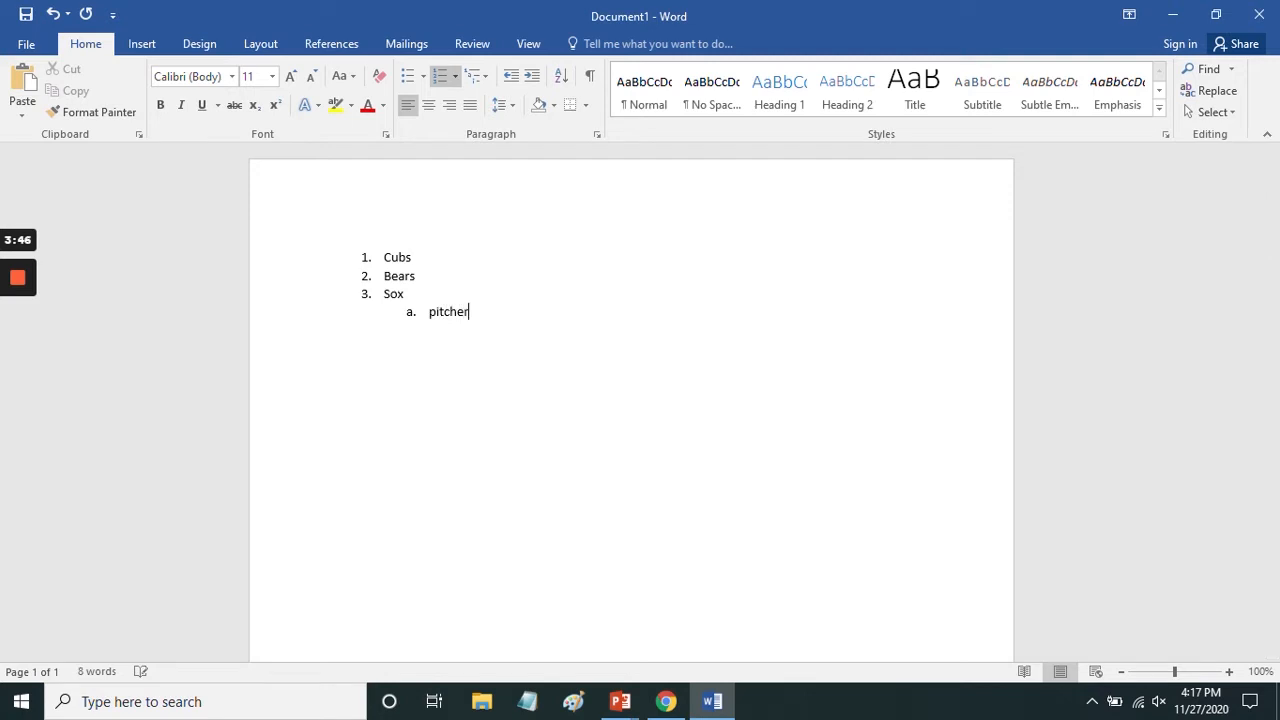
{"action": "key", "text": "Return"}
{"action": "type", "text": "catcher"}
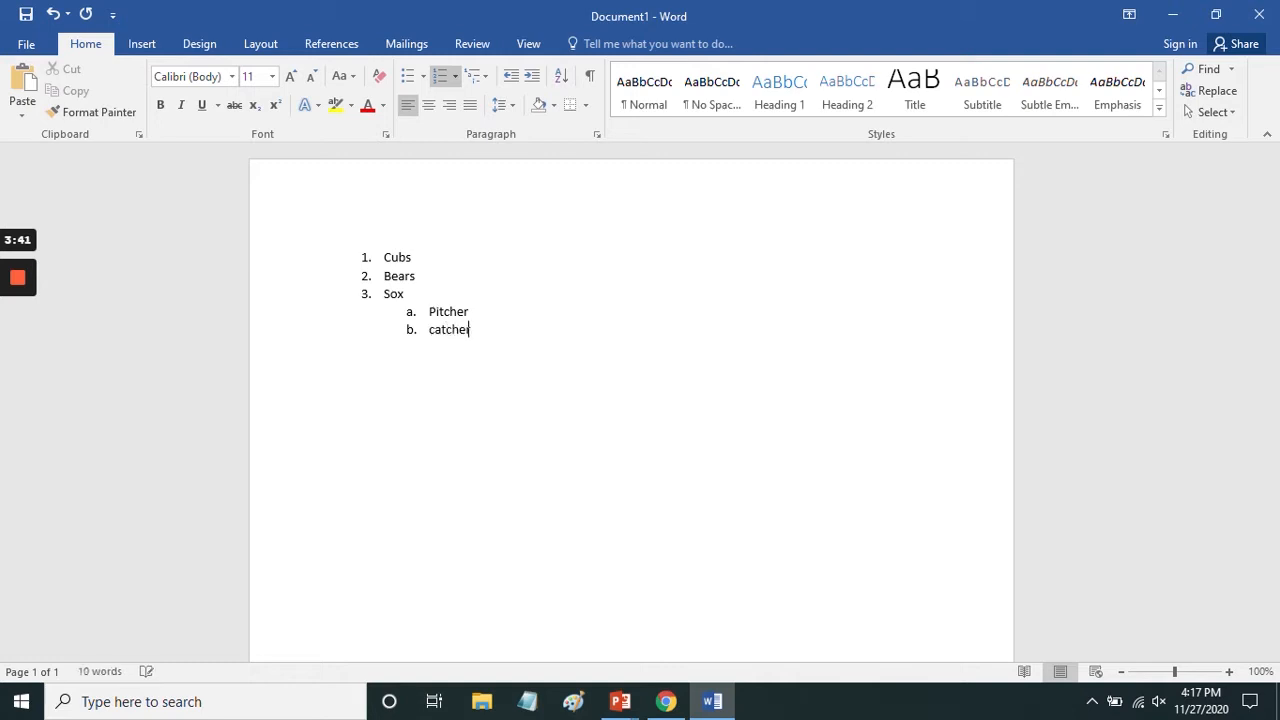
{"action": "key", "text": "Return"}
{"action": "type", "text": "outfielder"}
{"action": "key", "text": "Return"}
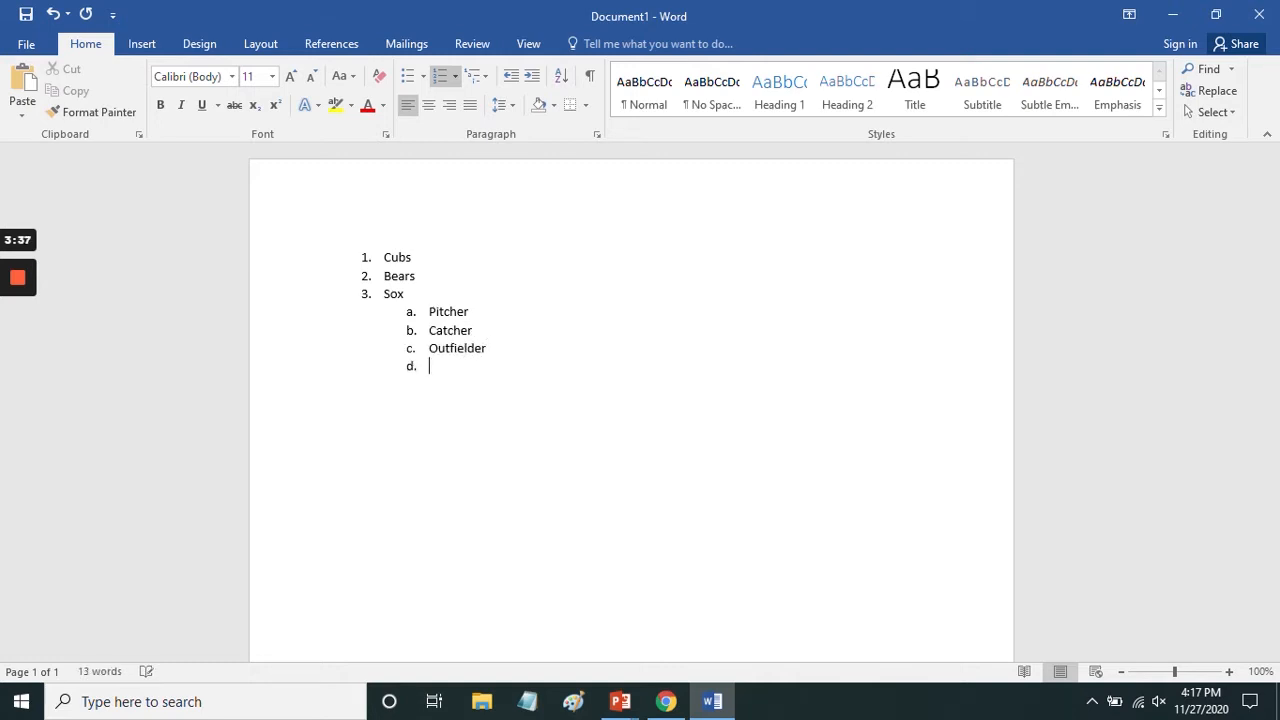
- Add the third-level items 1, 2 and 3 below Outfielder
{"action": "key", "text": "Tab"}
{"action": "type", "text": "1"}
{"action": "key", "text": "Return"}
{"action": "type", "text": "2"}
{"action": "key", "text": "Return"}
{"action": "type", "text": "3"}
{"action": "key", "text": "Return"}
- Demote the empty list item to the fourth level, promote it back to the top level and end the numbering there
{"action": "key", "text": "Tab"}
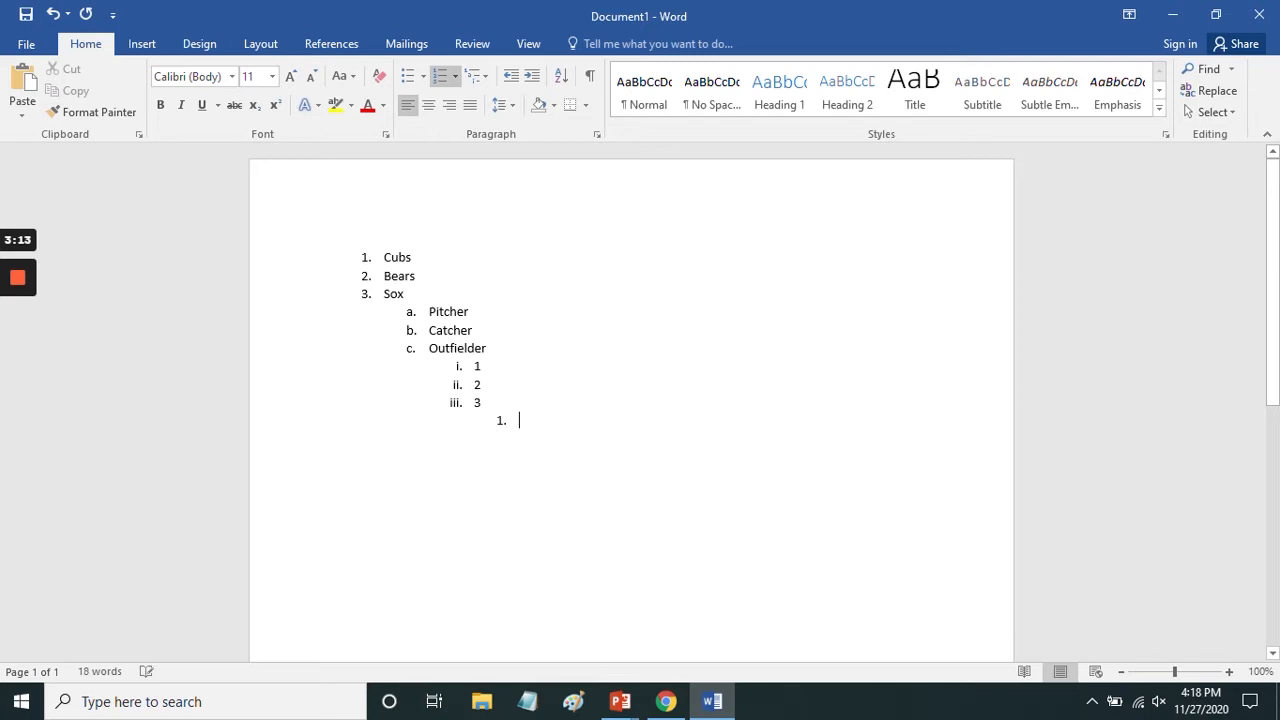
{"action": "key", "text": "shift+Tab"}
{"action": "key", "text": "shift+Tab"}
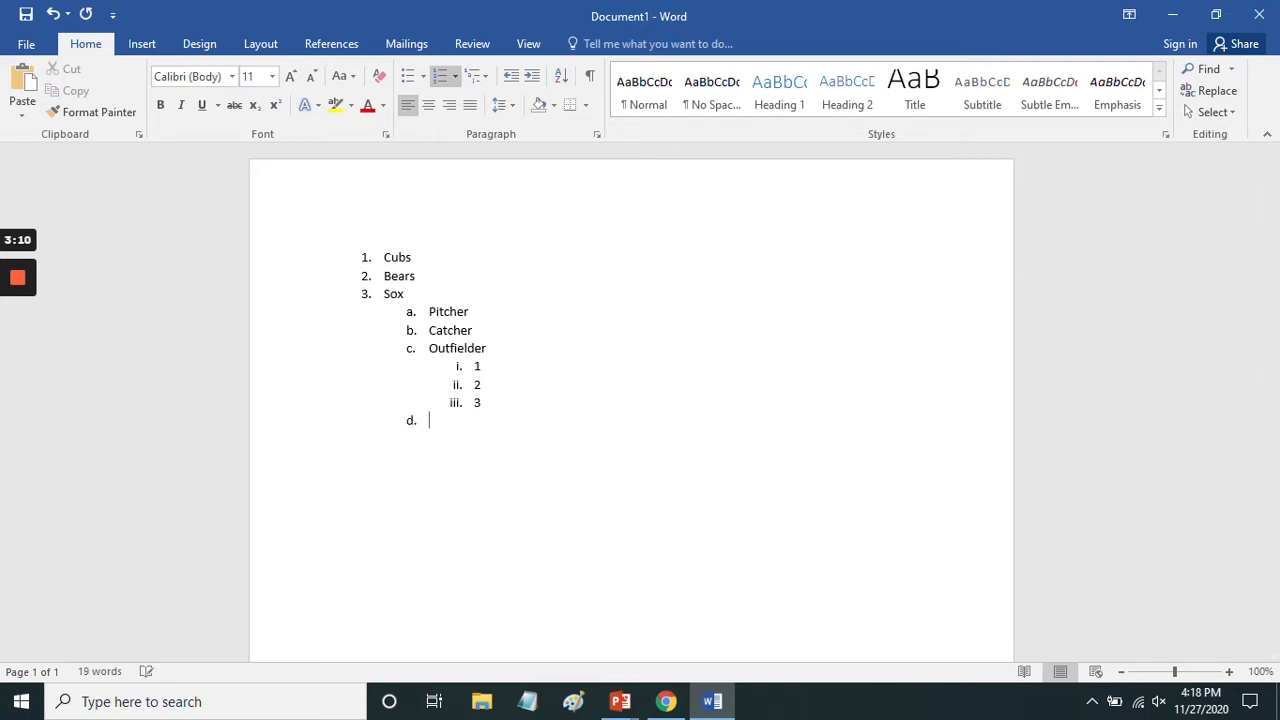
{"action": "key", "text": "shift+Tab"}
{"action": "left_click", "coordinate": [443, 87]}
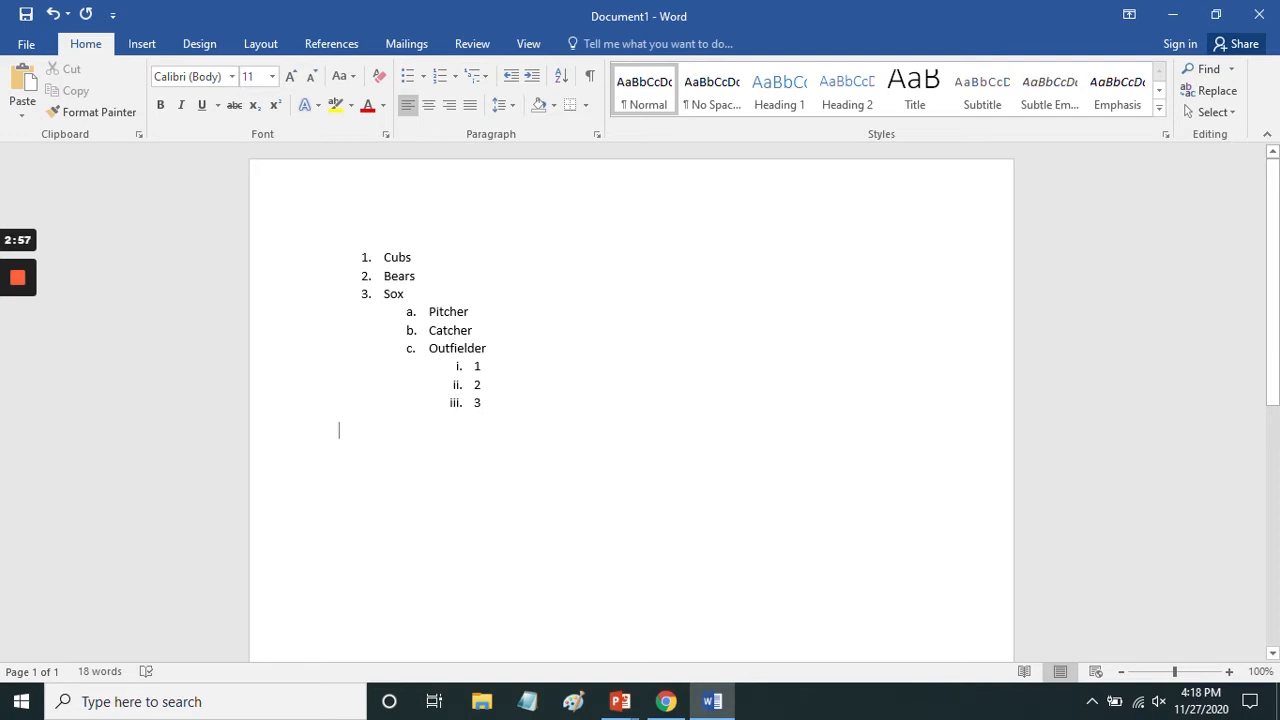
- Start a second list below the first with A. B. C. numbering and the items Cubs, Bears and Sox
{"action": "left_click", "coordinate": [455, 77]}
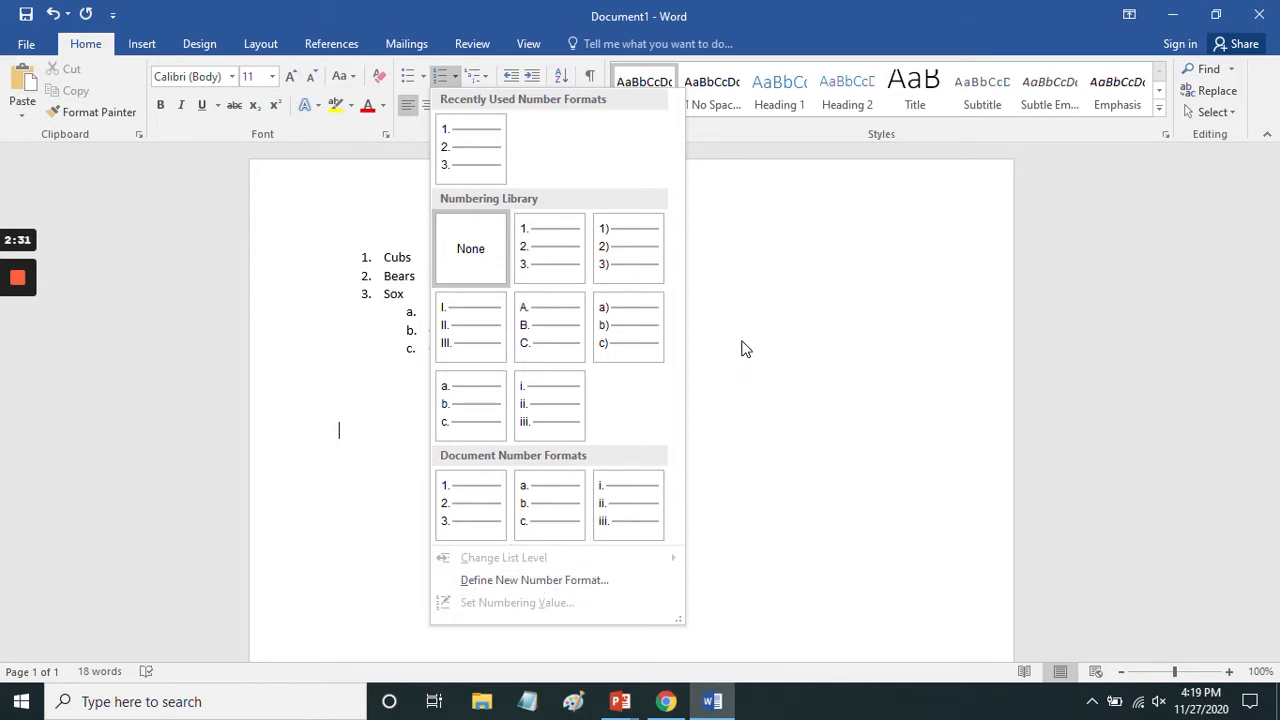
{"action": "left_click", "coordinate": [541, 330]}
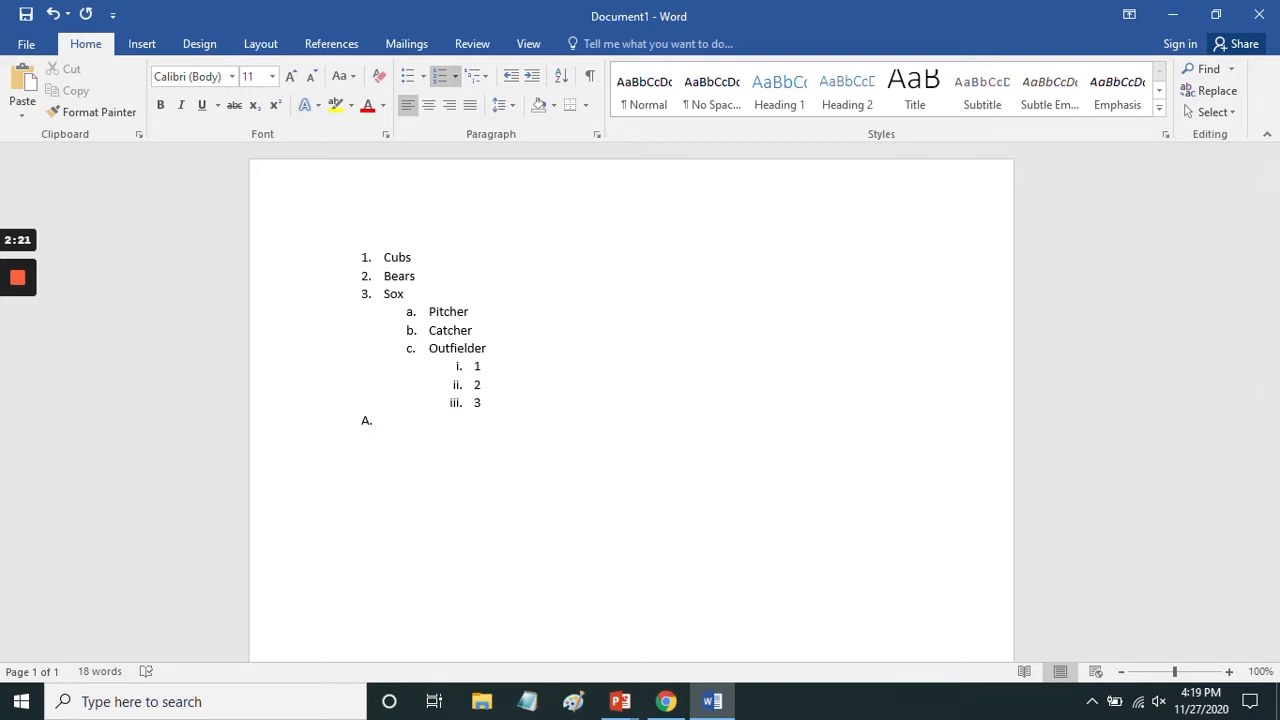
{"action": "type", "text": "cubs"}
{"action": "key", "text": "Return"}
{"action": "type", "text": "bears"}
{"action": "key", "text": "Return"}
{"action": "type", "text": "sox"}
{"action": "key", "text": "Return"}
- Add Pitcher and Catcher below the second Sox as a sublevel with i. ii. iii. numbering, followed by an empty third-level item
{"action": "key", "text": "Tab"}
{"action": "left_click", "coordinate": [455, 75]}
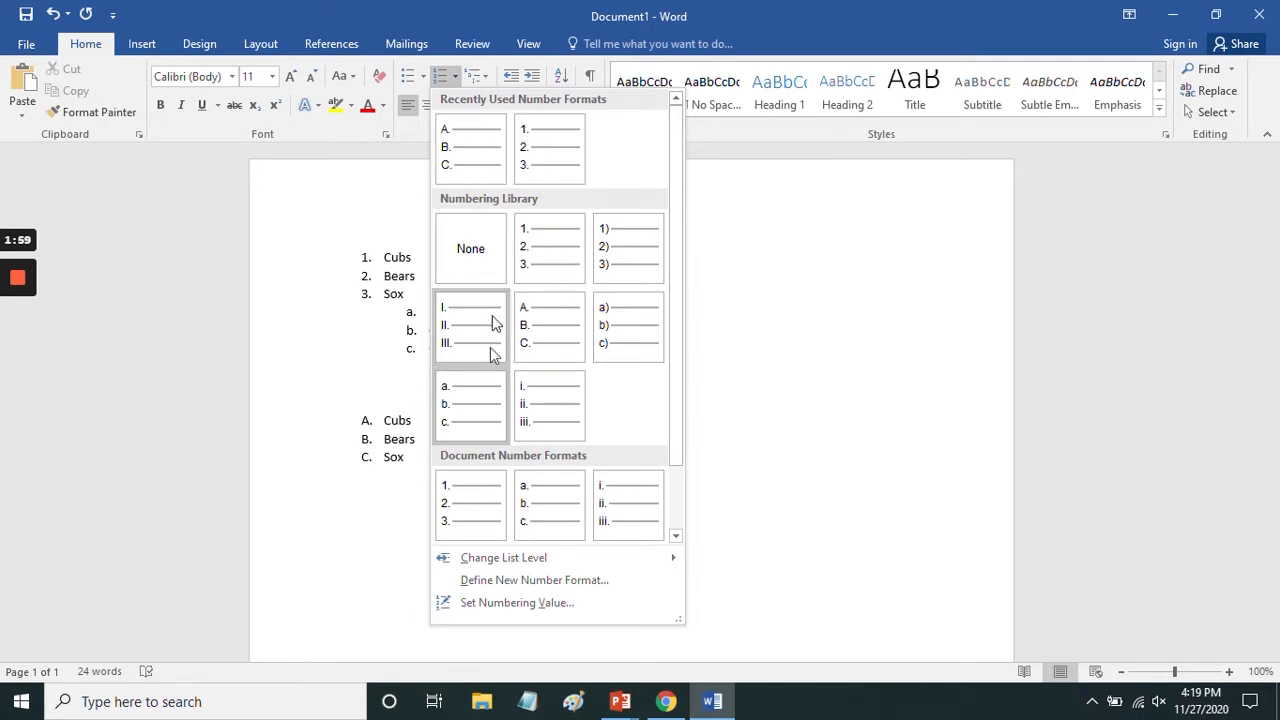
{"action": "left_click", "coordinate": [557, 427]}
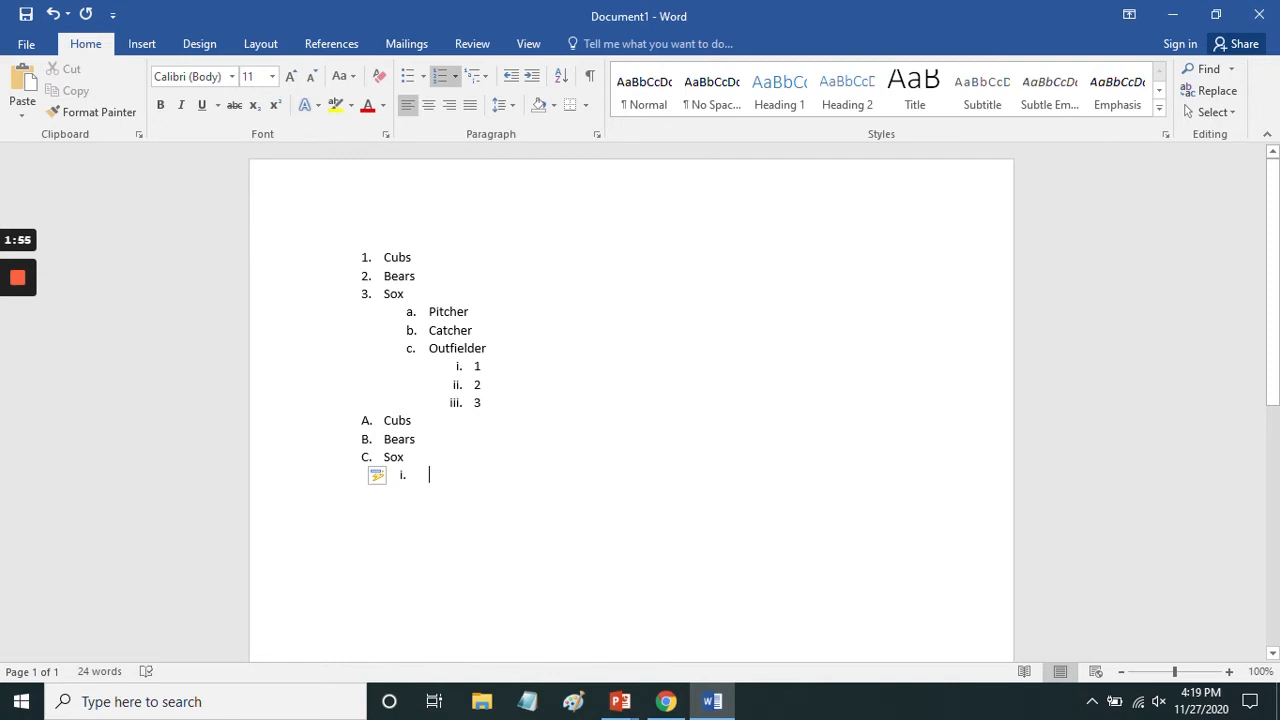
{"action": "type", "text": "Pitcher"}
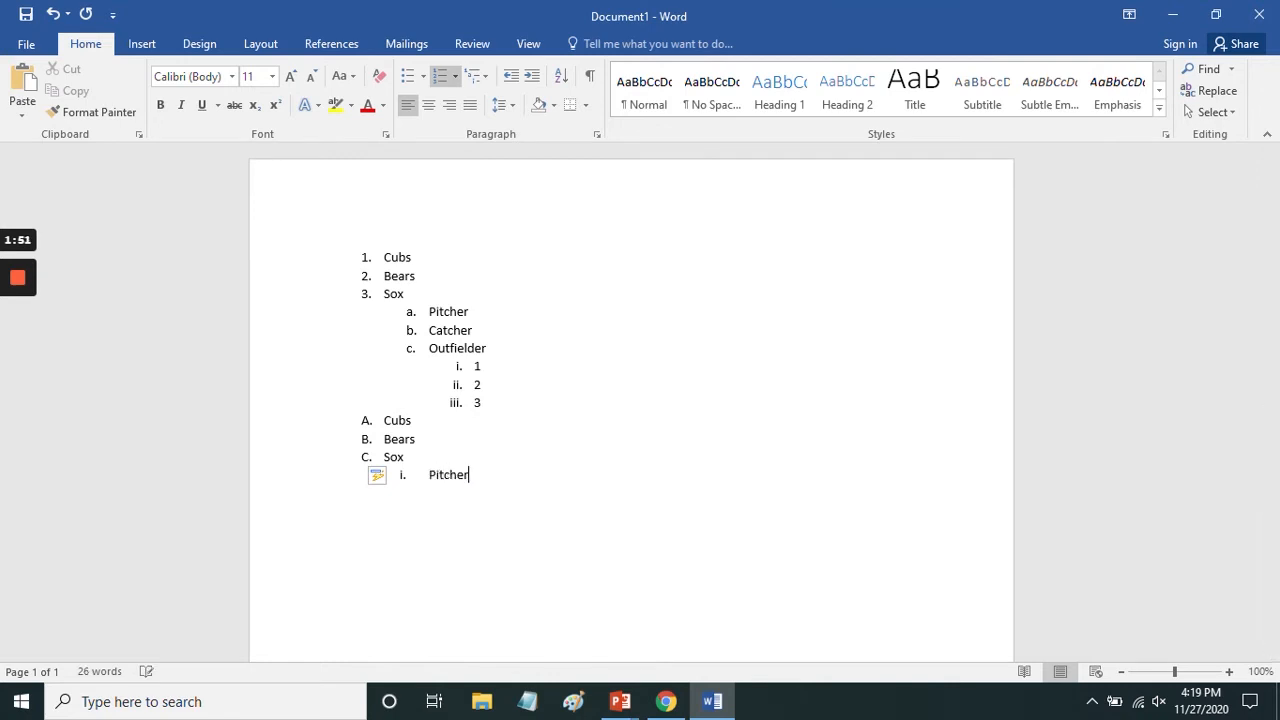
{"action": "key", "text": "Return"}
{"action": "type", "text": "catcher"}
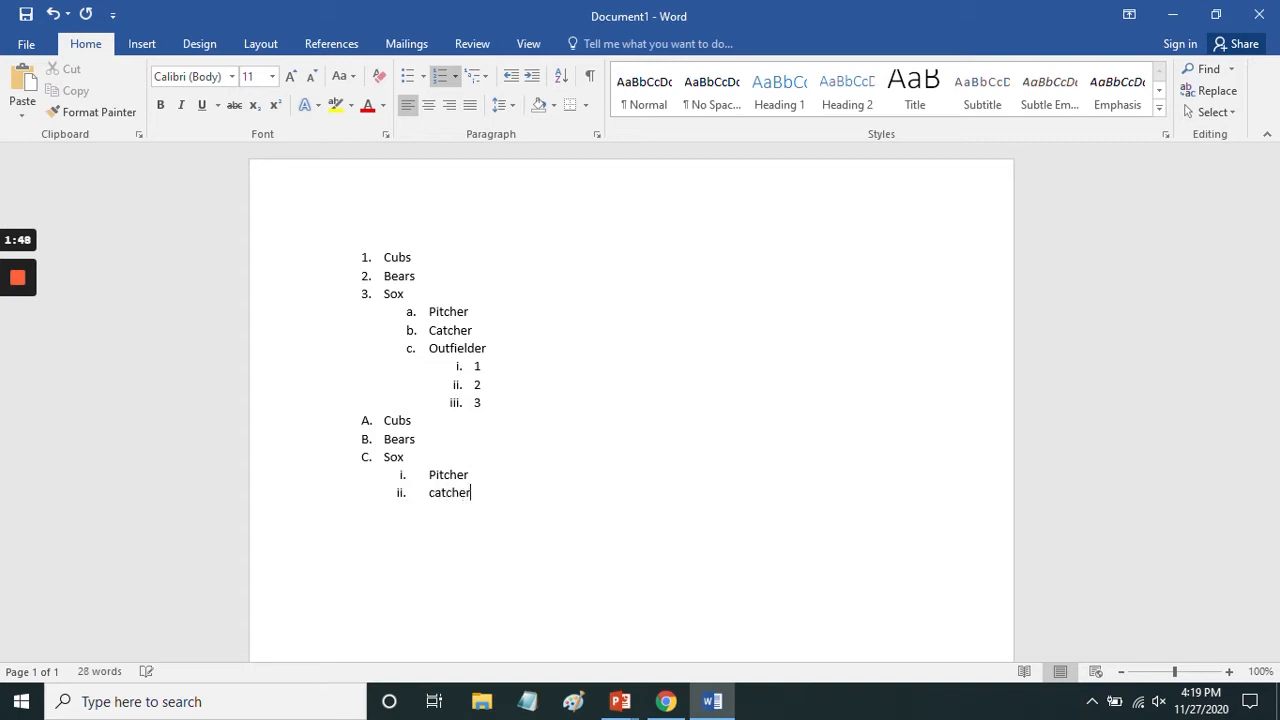
{"action": "key", "text": "Return"}
{"action": "key", "text": "Tab"}
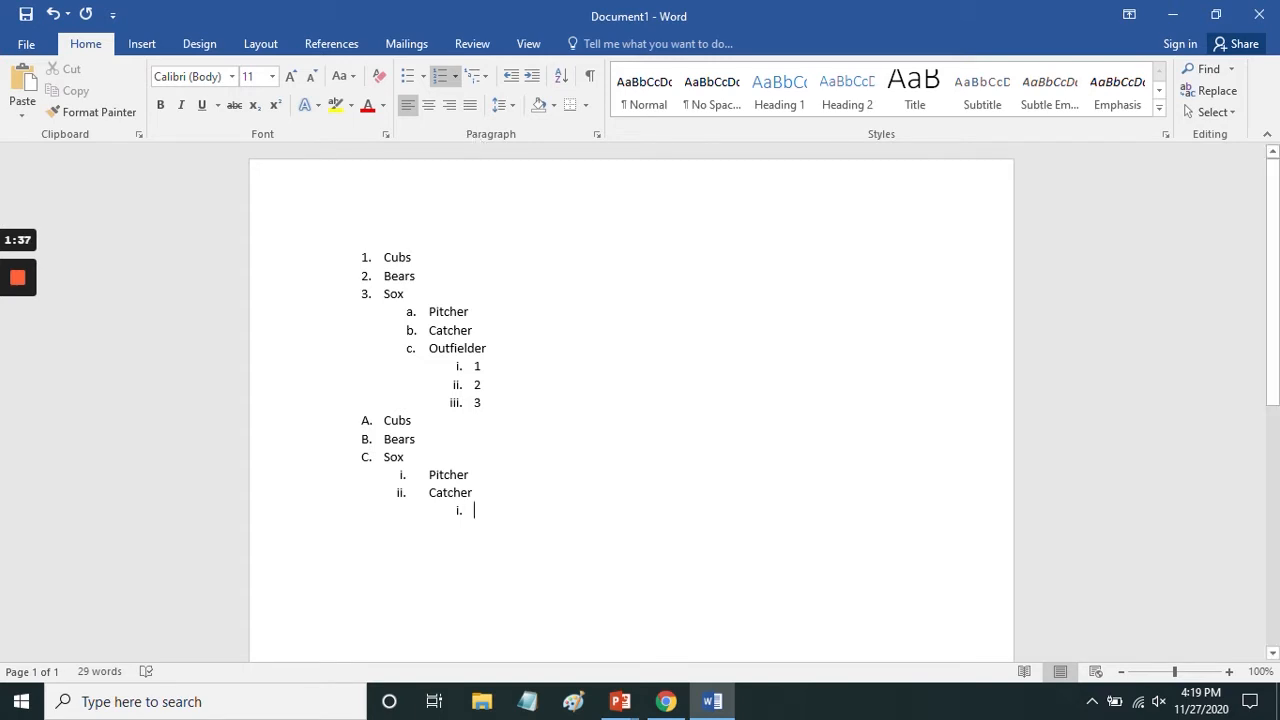
- Start defining a new multilevel list in the blank document, with the solid round bullet as the level 1 number style
{"action": "mouse_move", "coordinate": [18, 283]}
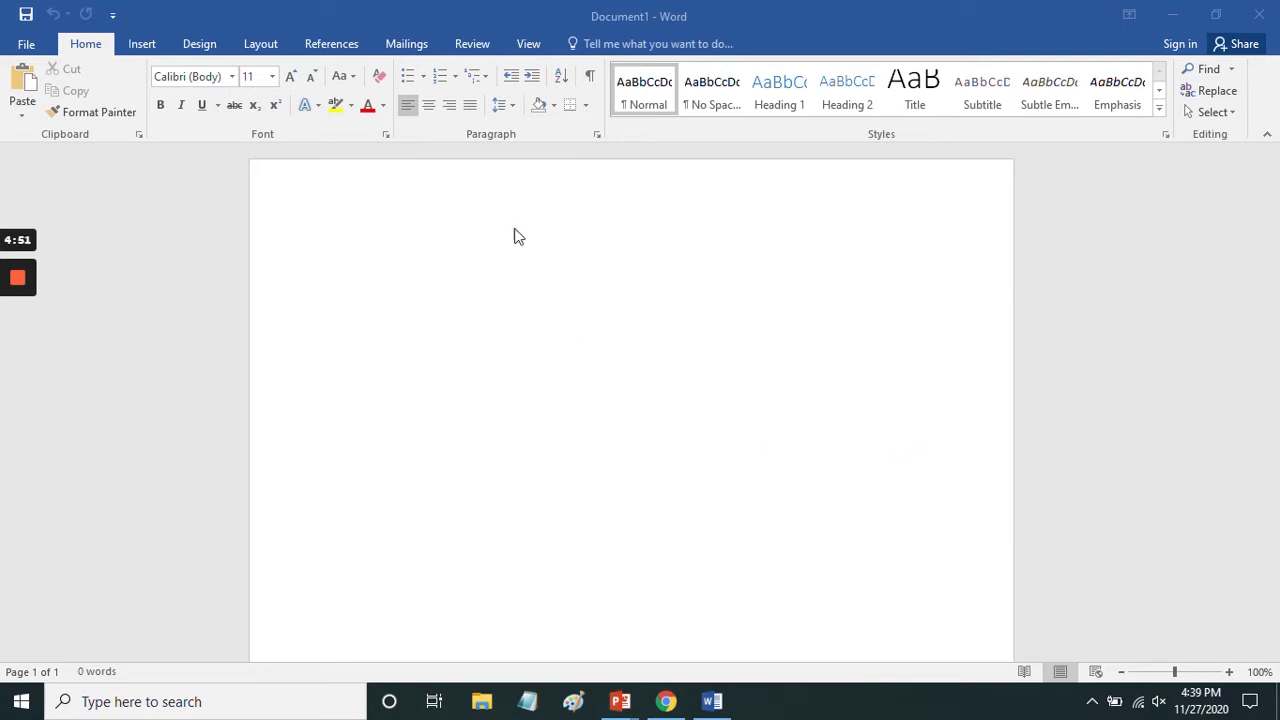
{"action": "left_click", "coordinate": [441, 153]}
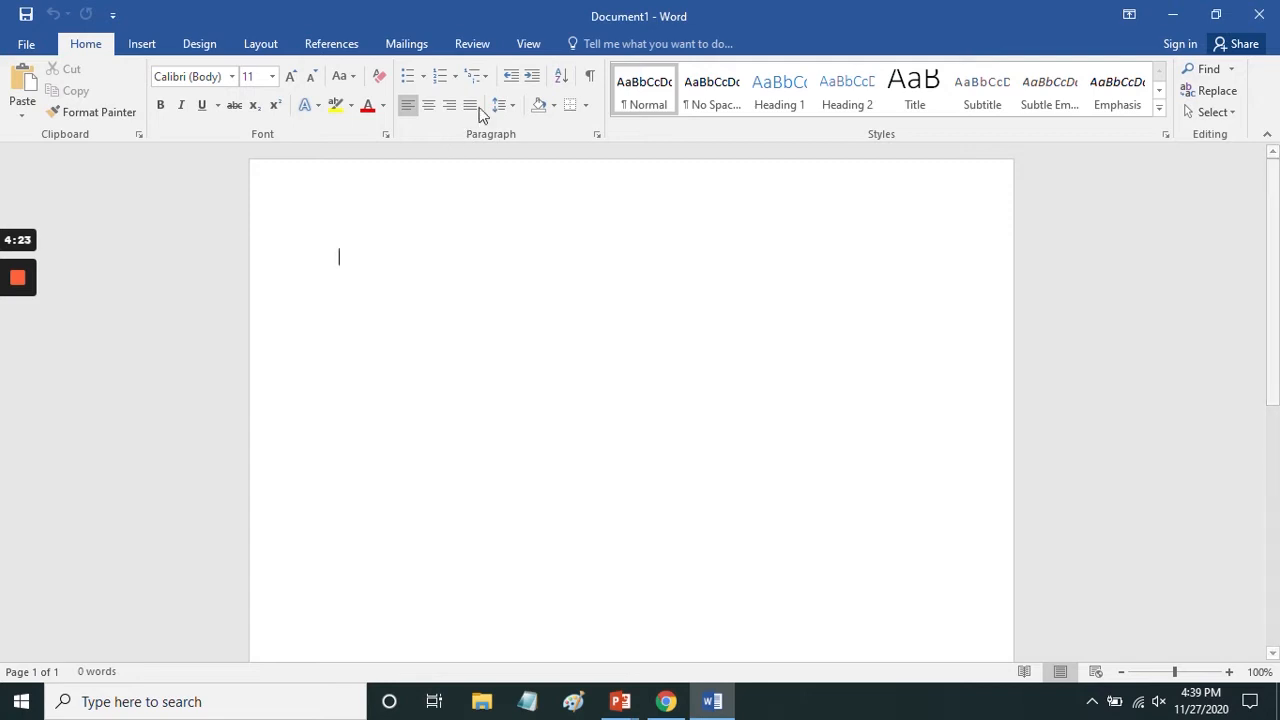
{"action": "left_click", "coordinate": [487, 77]}
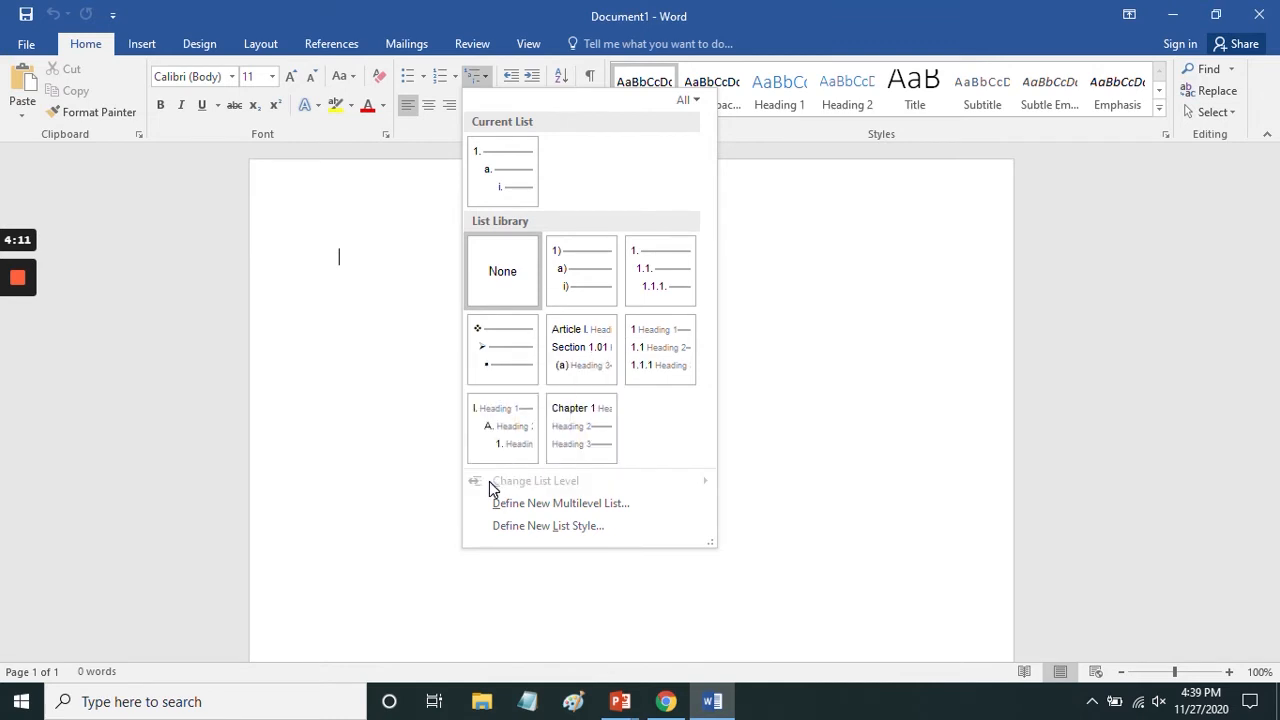
{"action": "left_click", "coordinate": [532, 508]}
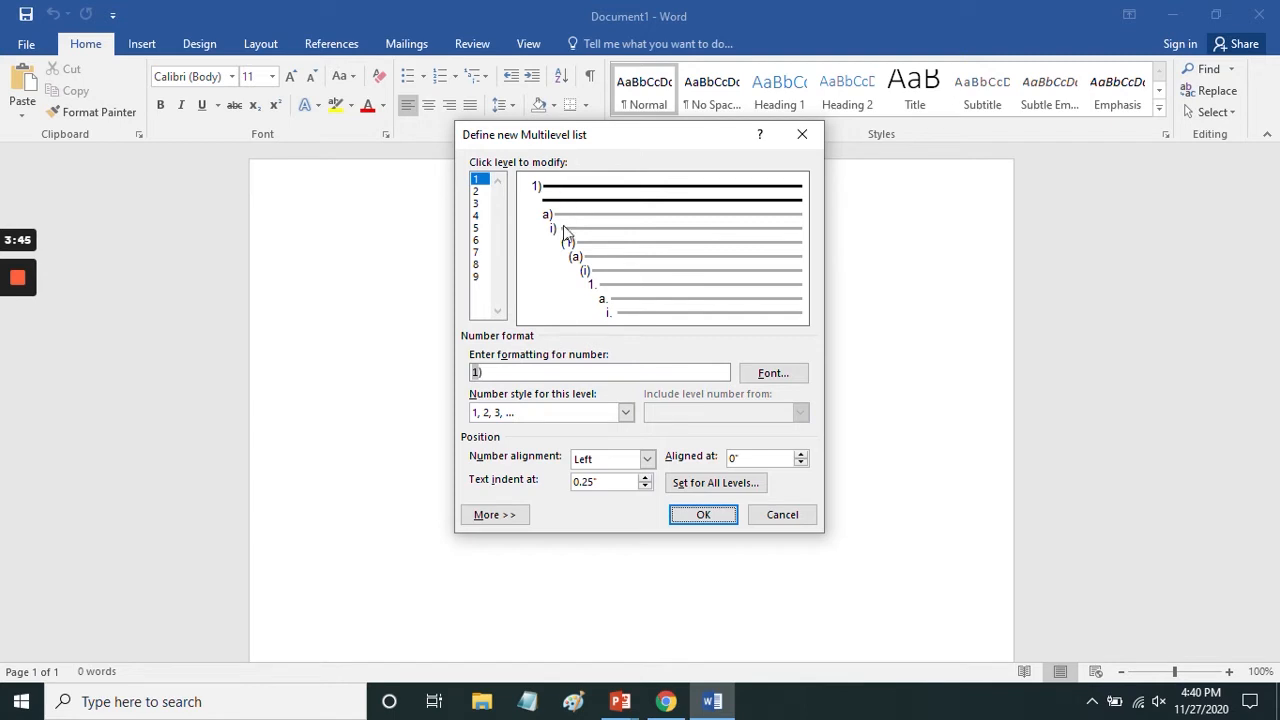
{"action": "left_click", "coordinate": [626, 415]}
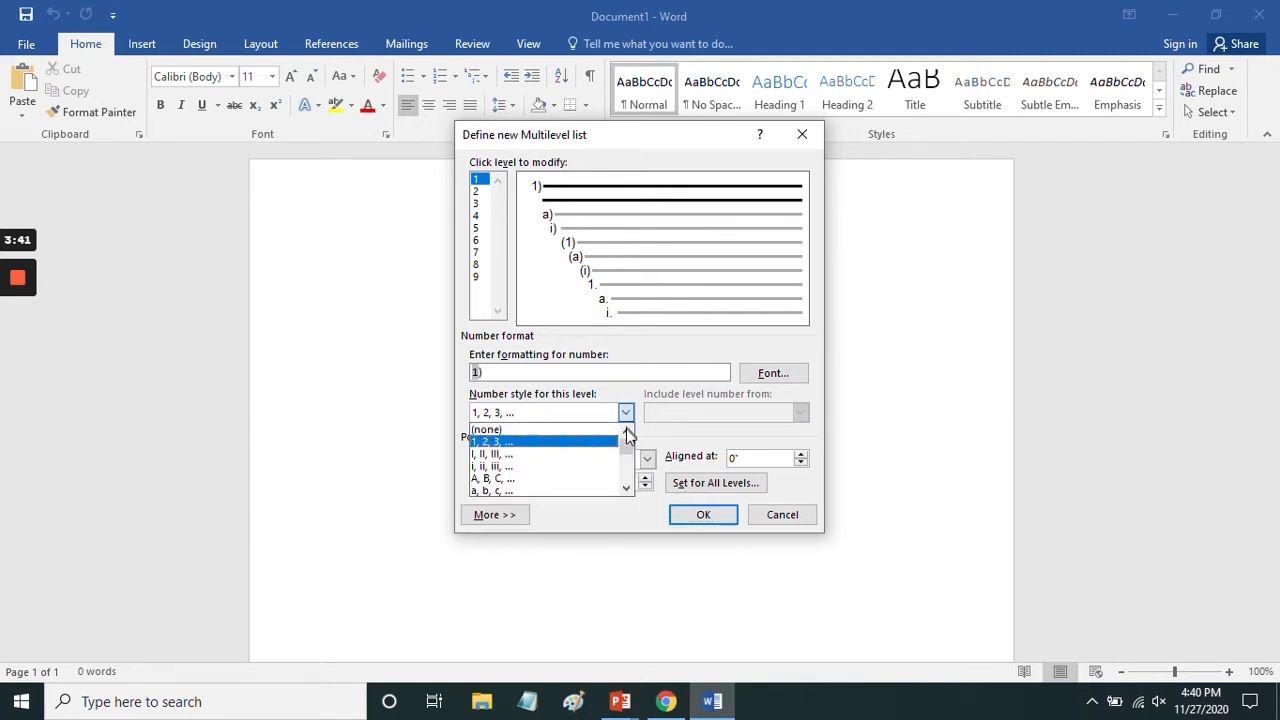
{"action": "left_click_drag", "start_coordinate": [628, 449], "coordinate": [628, 467]}
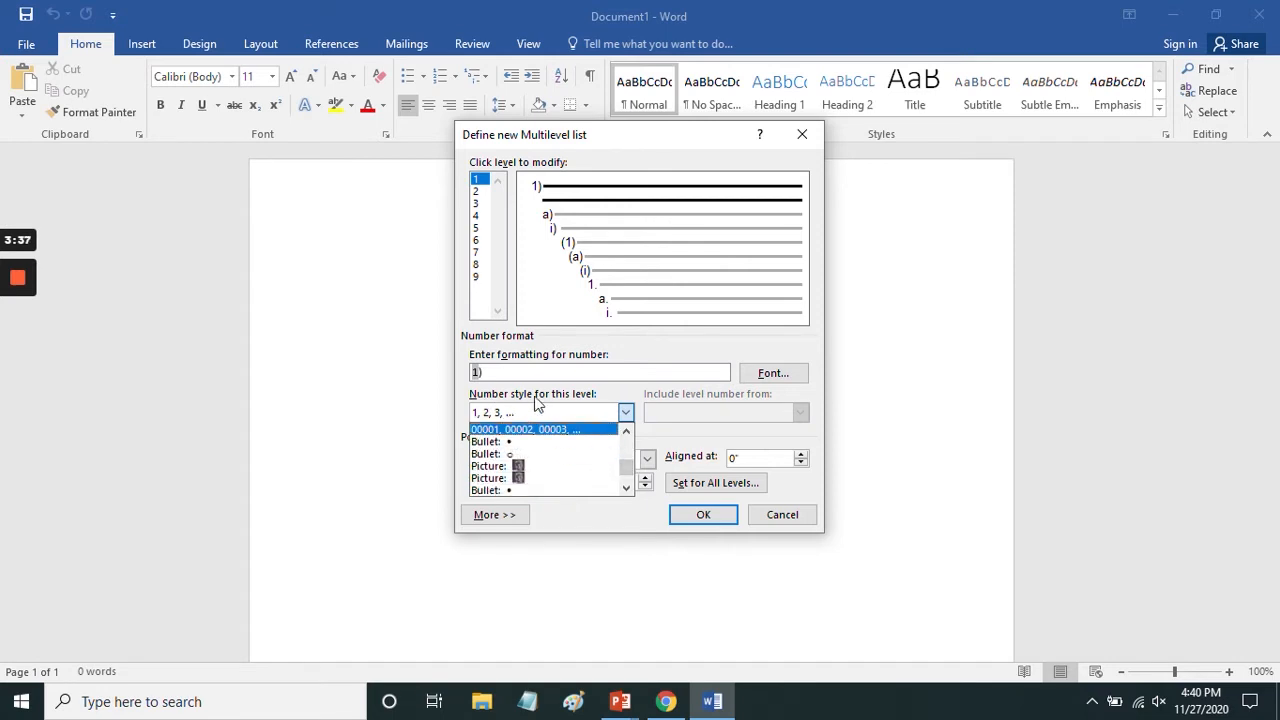
{"action": "left_click", "coordinate": [500, 443]}
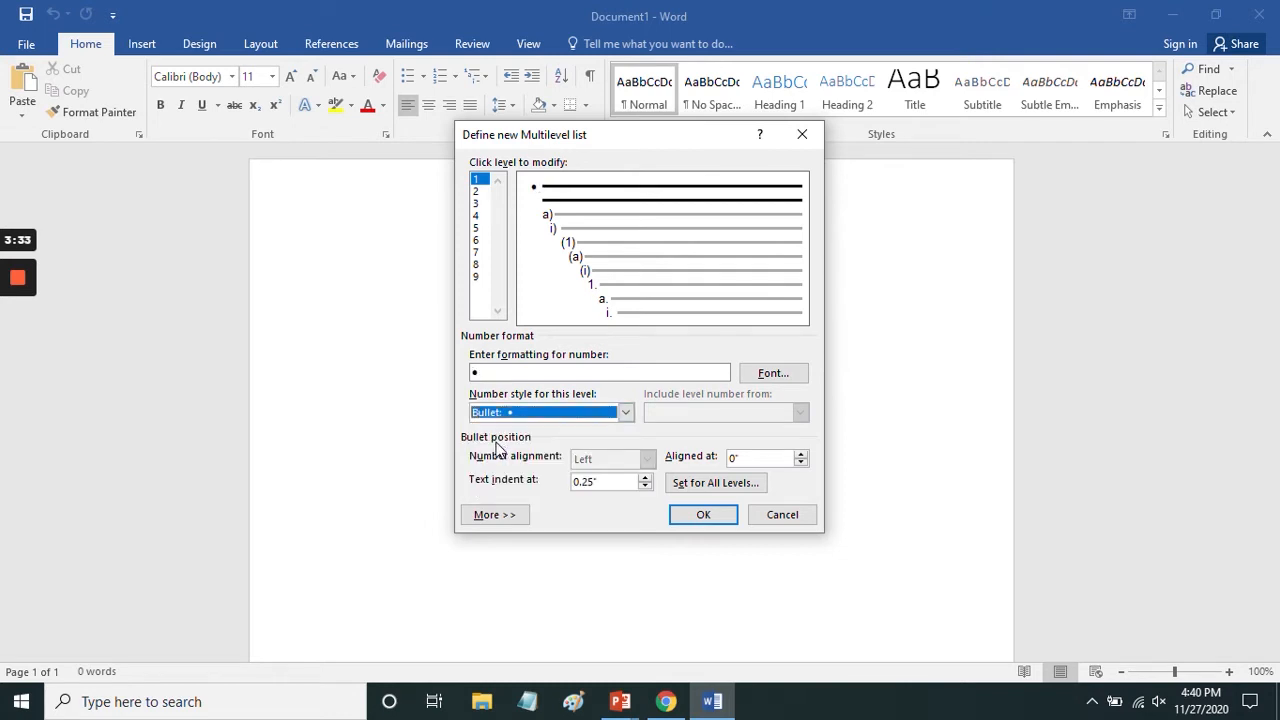
- Set the level 2 number style of the new multilevel list to 1, 2, 3
{"action": "left_click", "coordinate": [478, 193]}
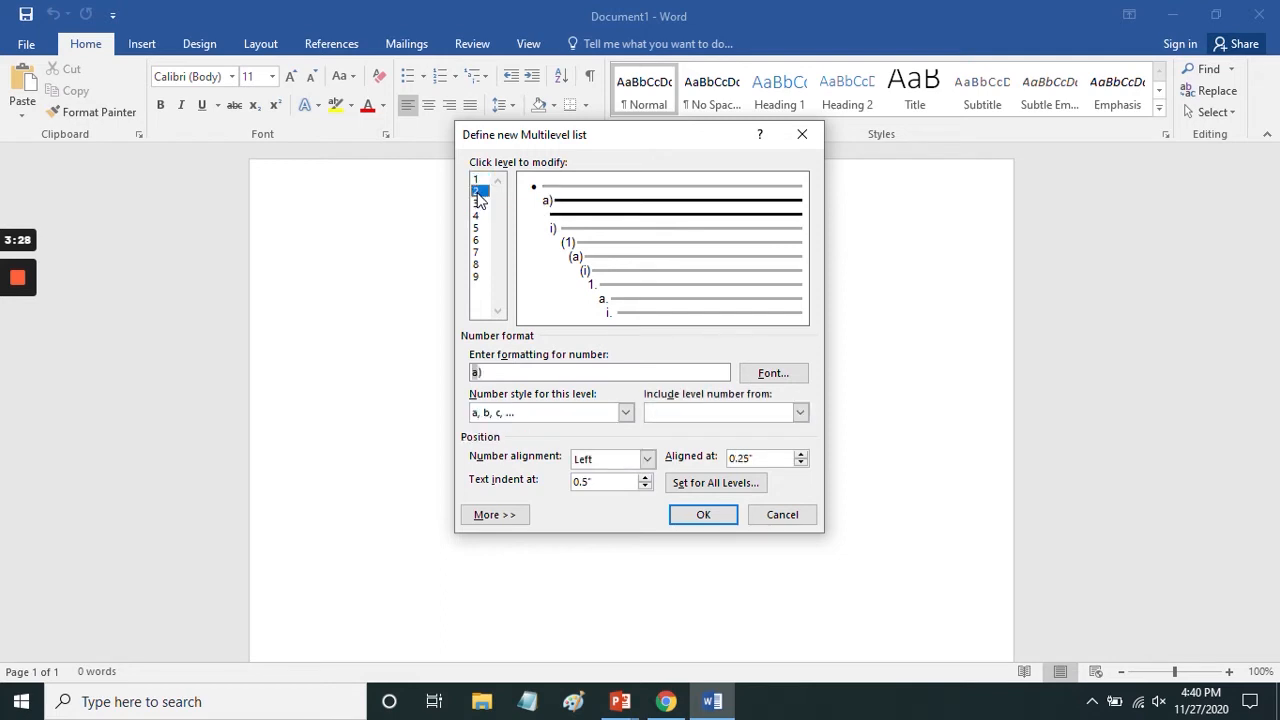
{"action": "left_click", "coordinate": [625, 413]}
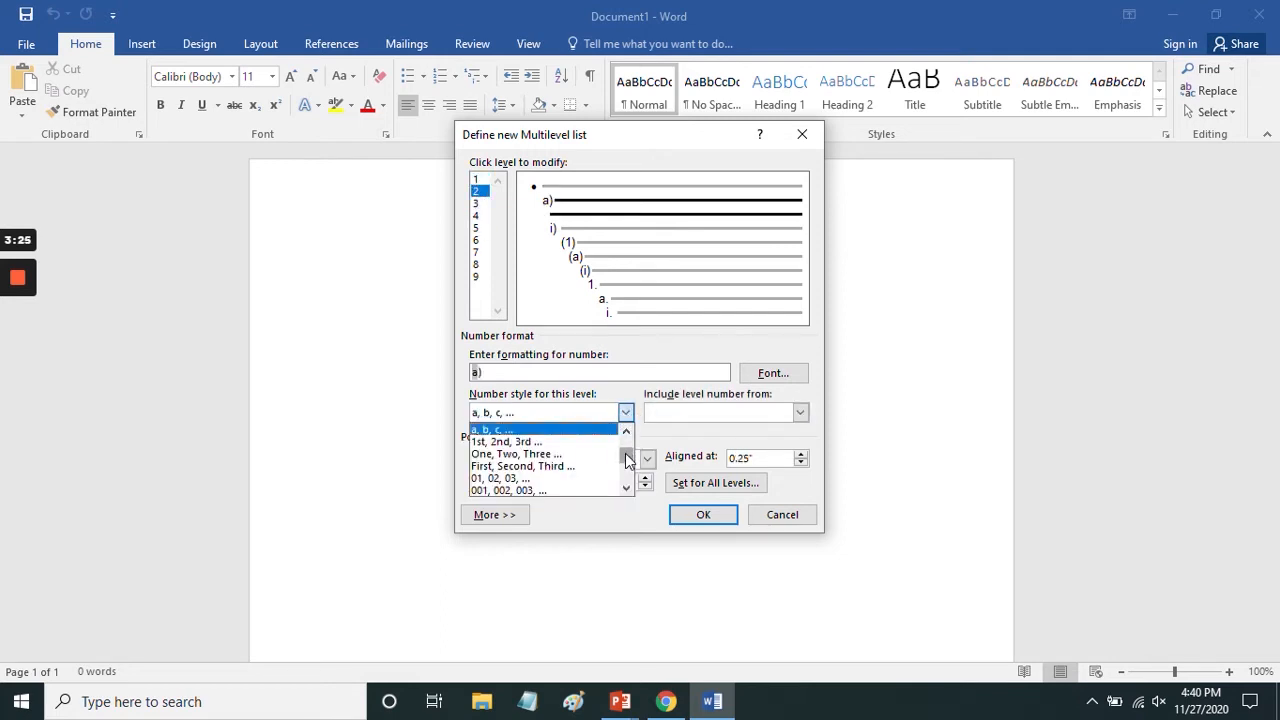
{"action": "left_click_drag", "start_coordinate": [629, 457], "coordinate": [628, 452]}
{"action": "left_click", "coordinate": [521, 442]}
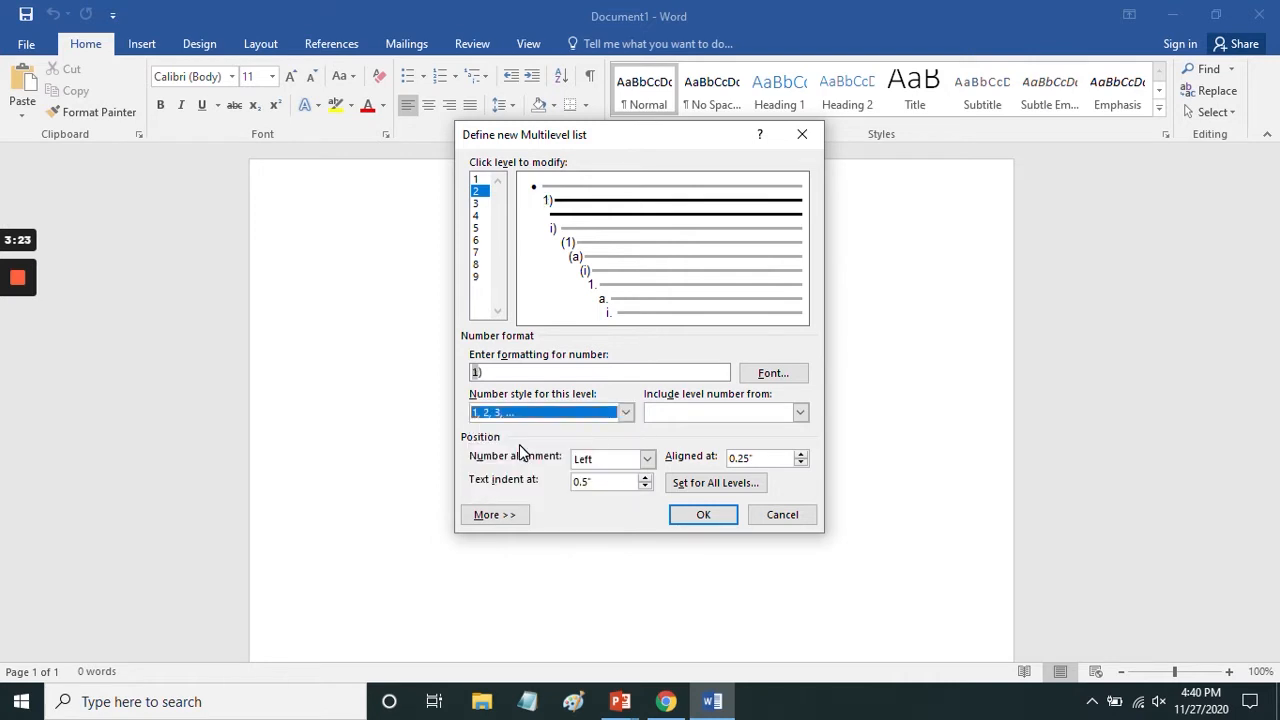
- Set the level 3 number style to First, Second, Third and apply the new multilevel list to the document
{"action": "left_click", "coordinate": [477, 205]}
{"action": "left_click", "coordinate": [625, 412]}
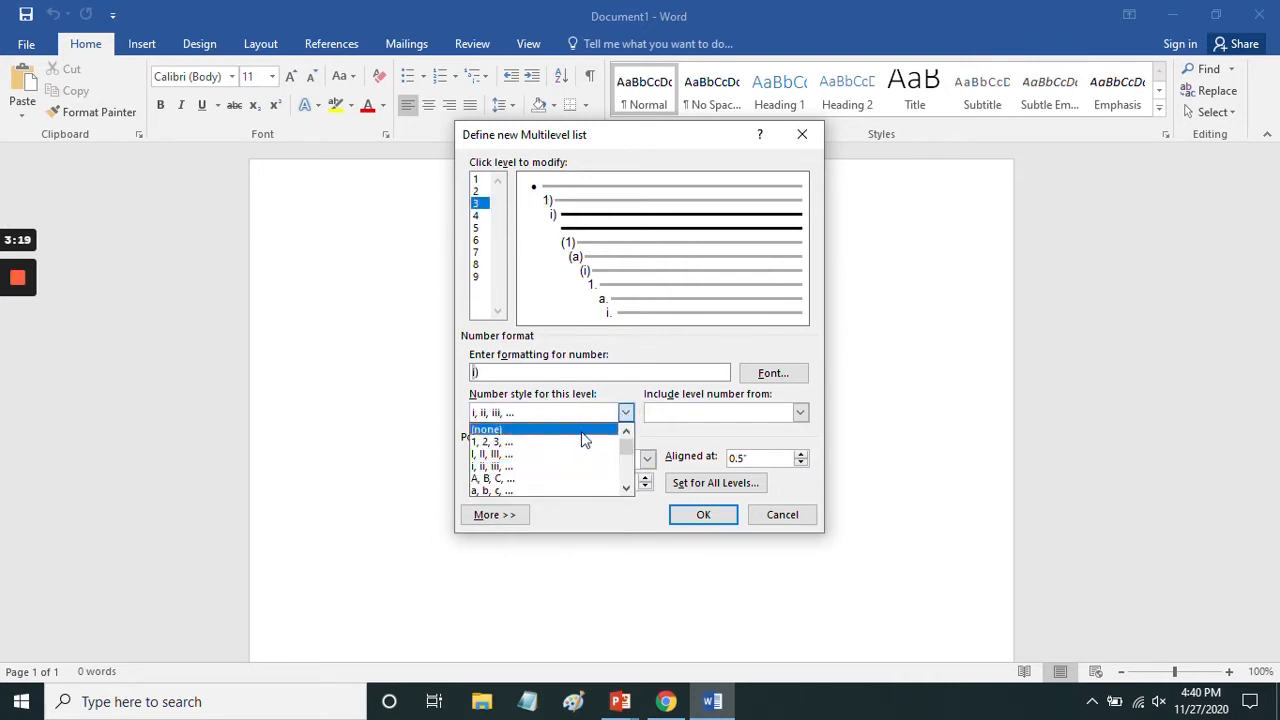
{"action": "scroll", "coordinate": [560, 455], "scroll_direction": "down", "scroll_amount": 1}
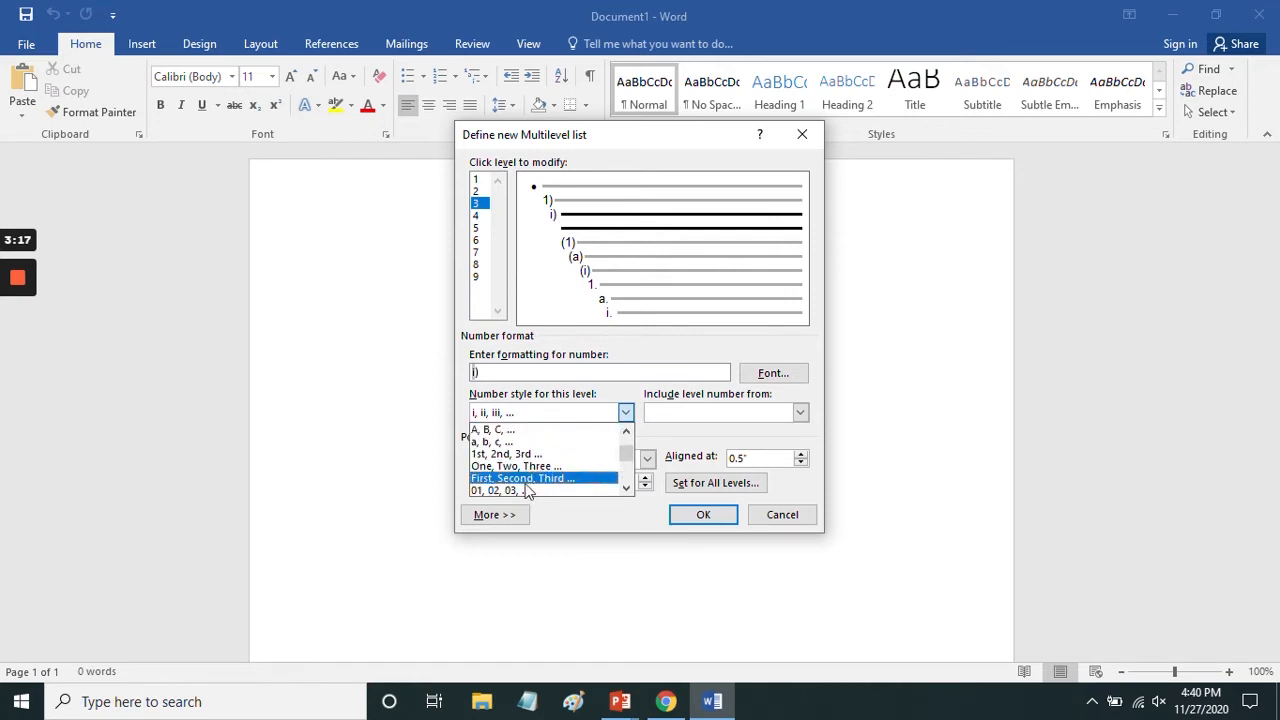
{"action": "left_click", "coordinate": [495, 479]}
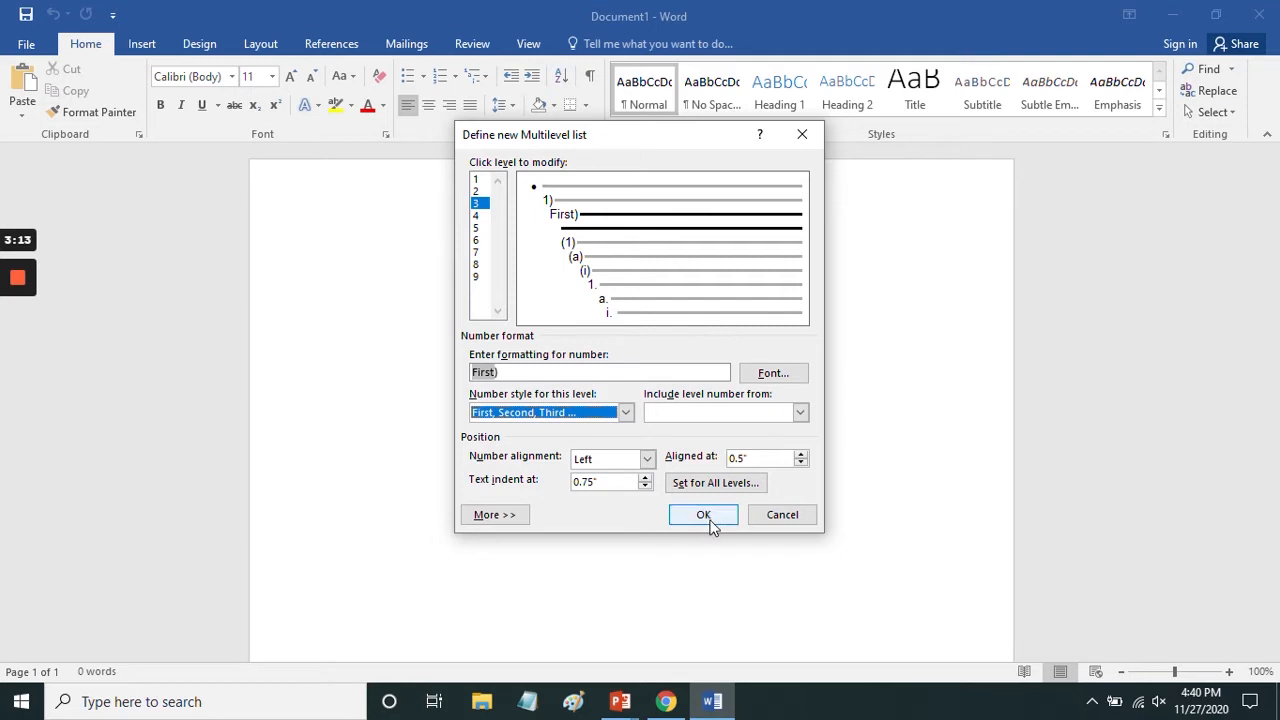
{"action": "left_click", "coordinate": [705, 517]}
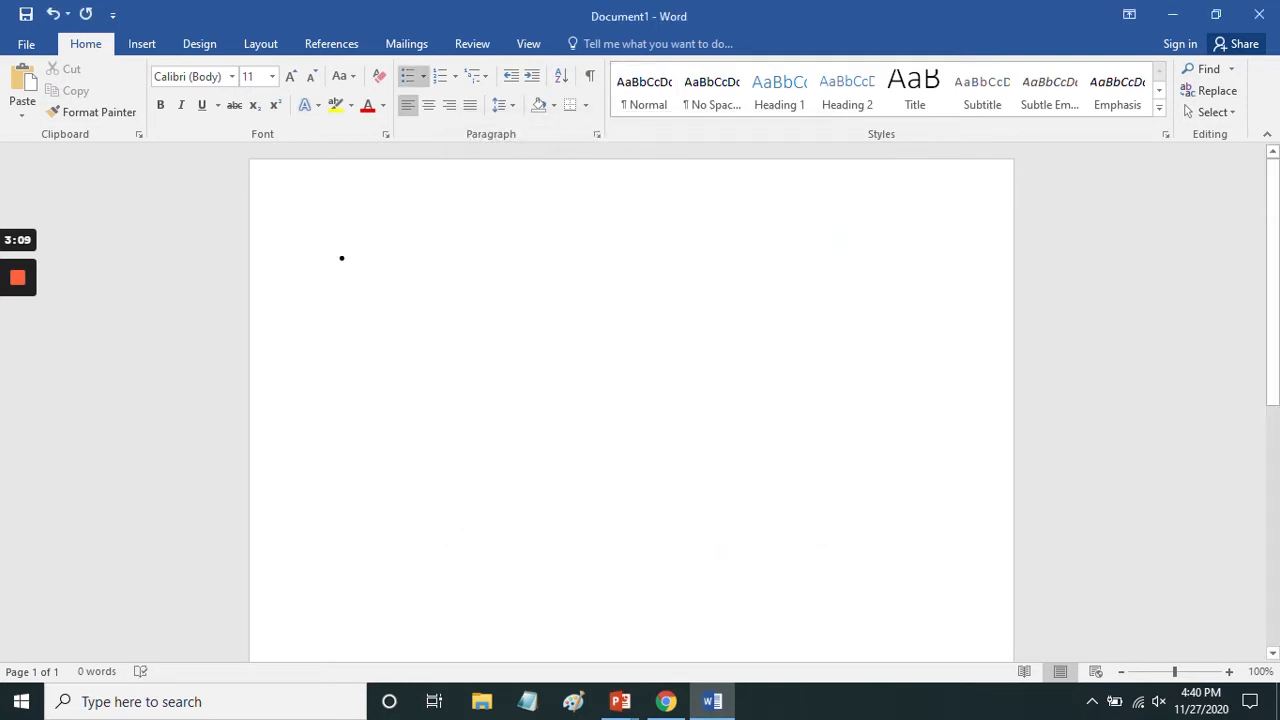
- Enter Hello as the first-level item and Hi as the second-level item of the list
{"action": "type", "text": "hello"}
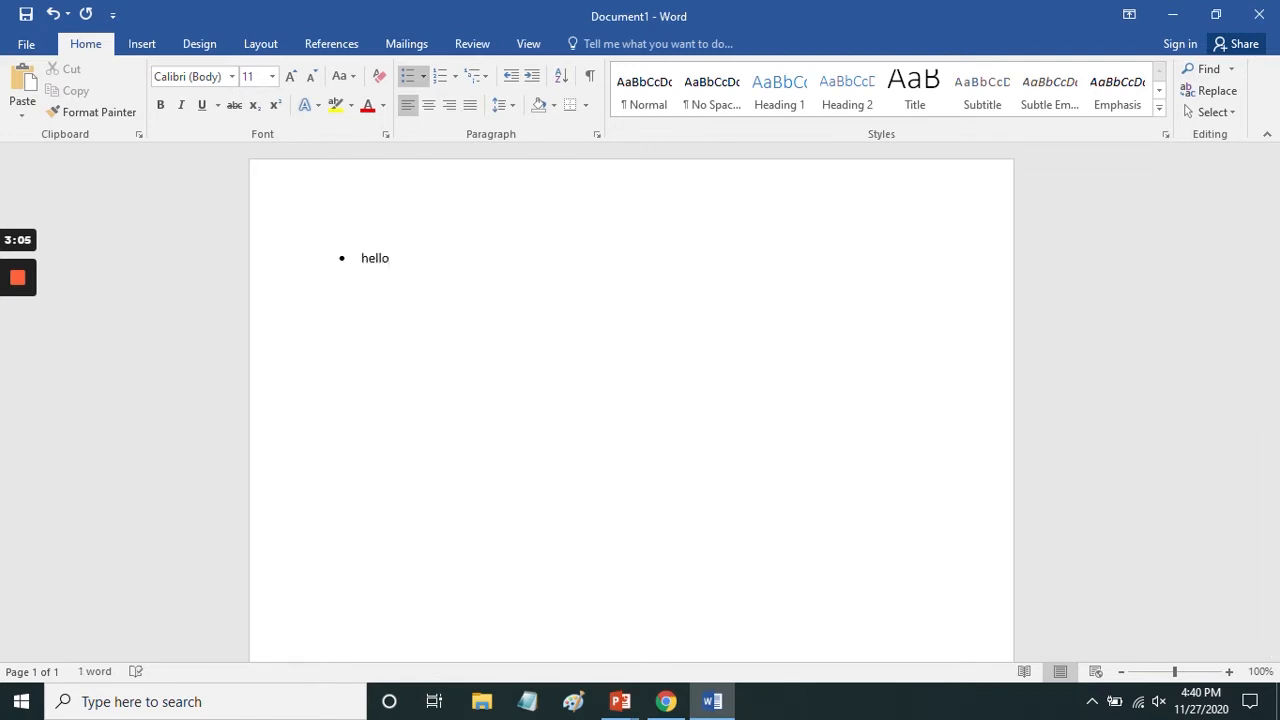
{"action": "key", "text": "Return"}
{"action": "type", "text": "1) "}
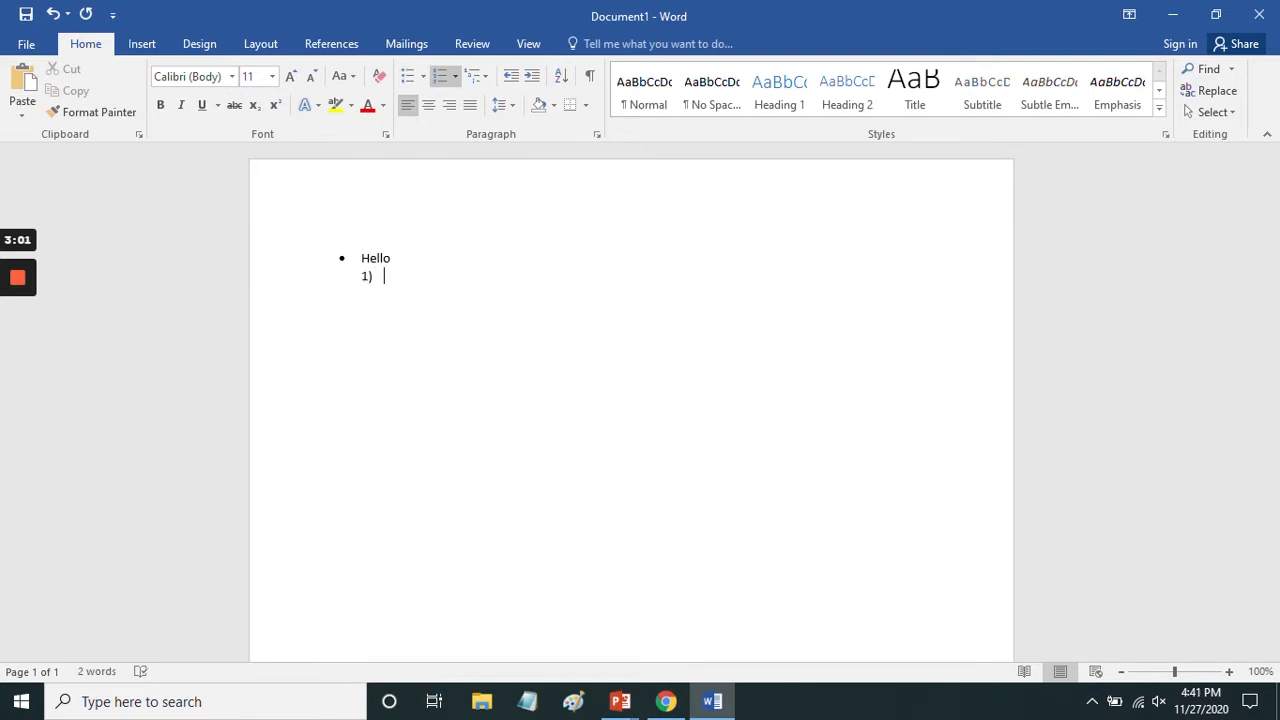
{"action": "type", "text": "Hi"}
{"action": "key", "text": "Return"}
- Add the third-level items Howdy and What it happening below Hi
{"action": "key", "text": "Tab"}
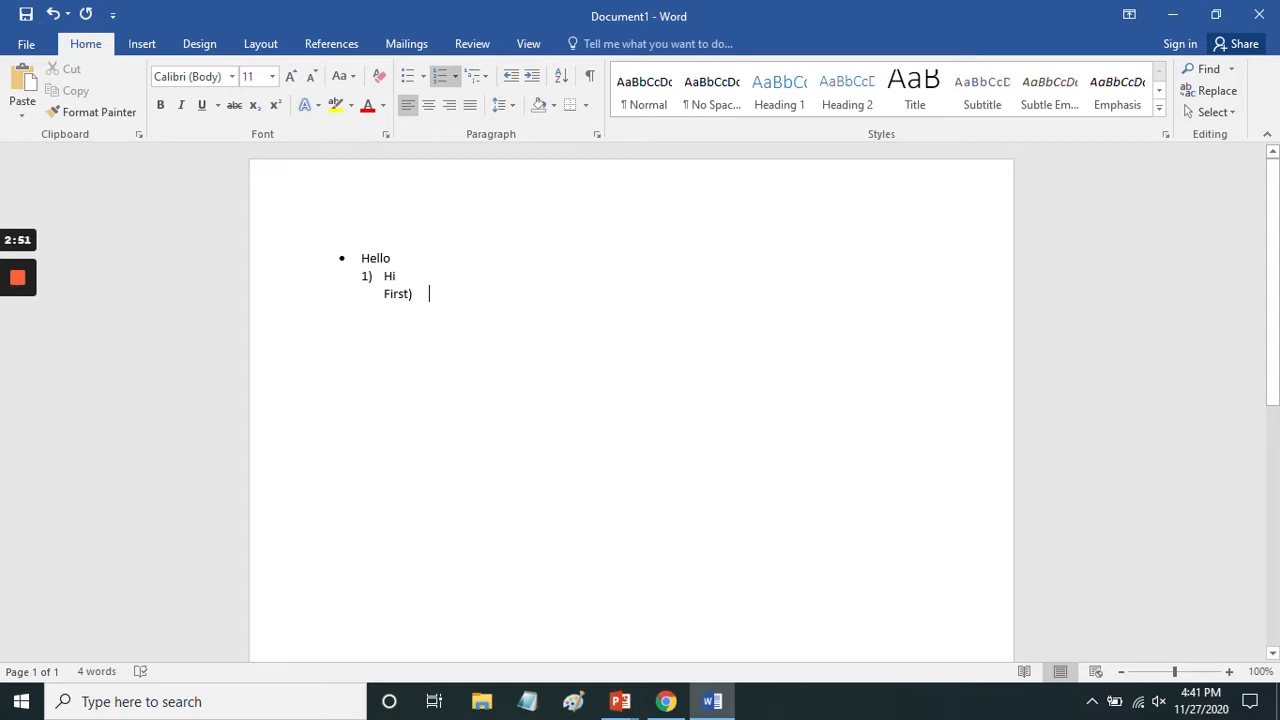
{"action": "type", "text": "howdy"}
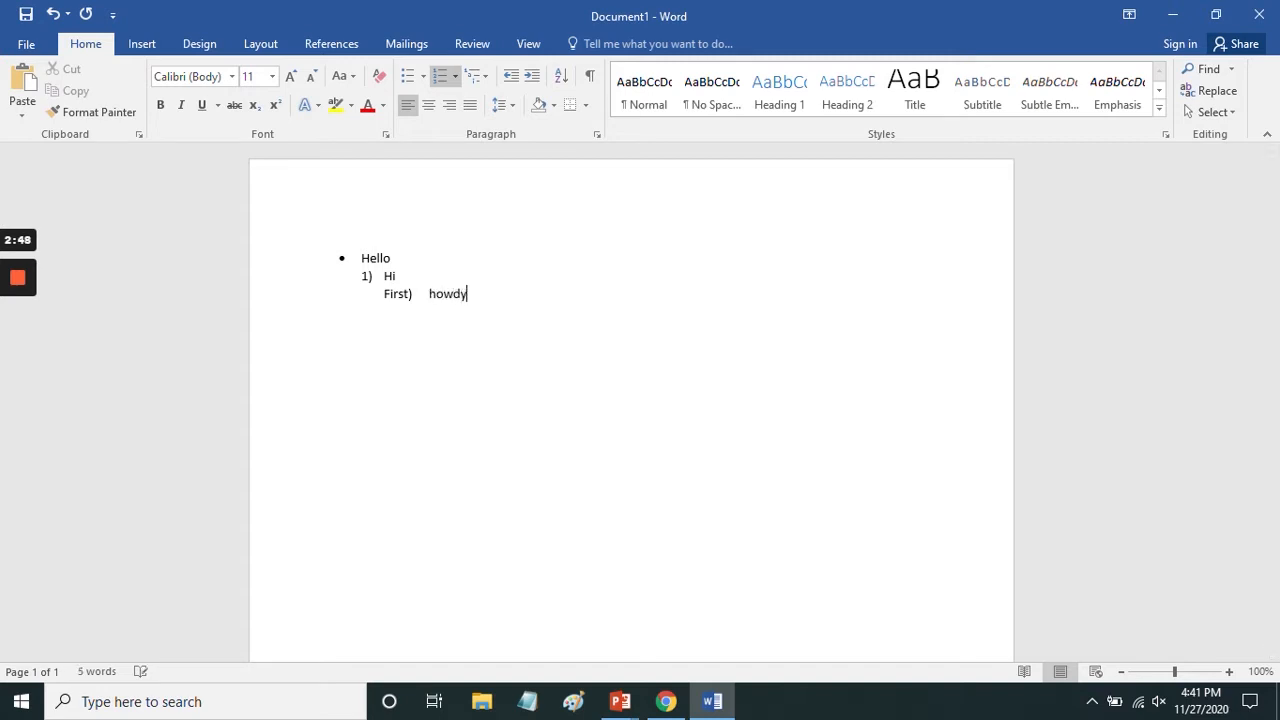
{"action": "key", "text": "Return"}
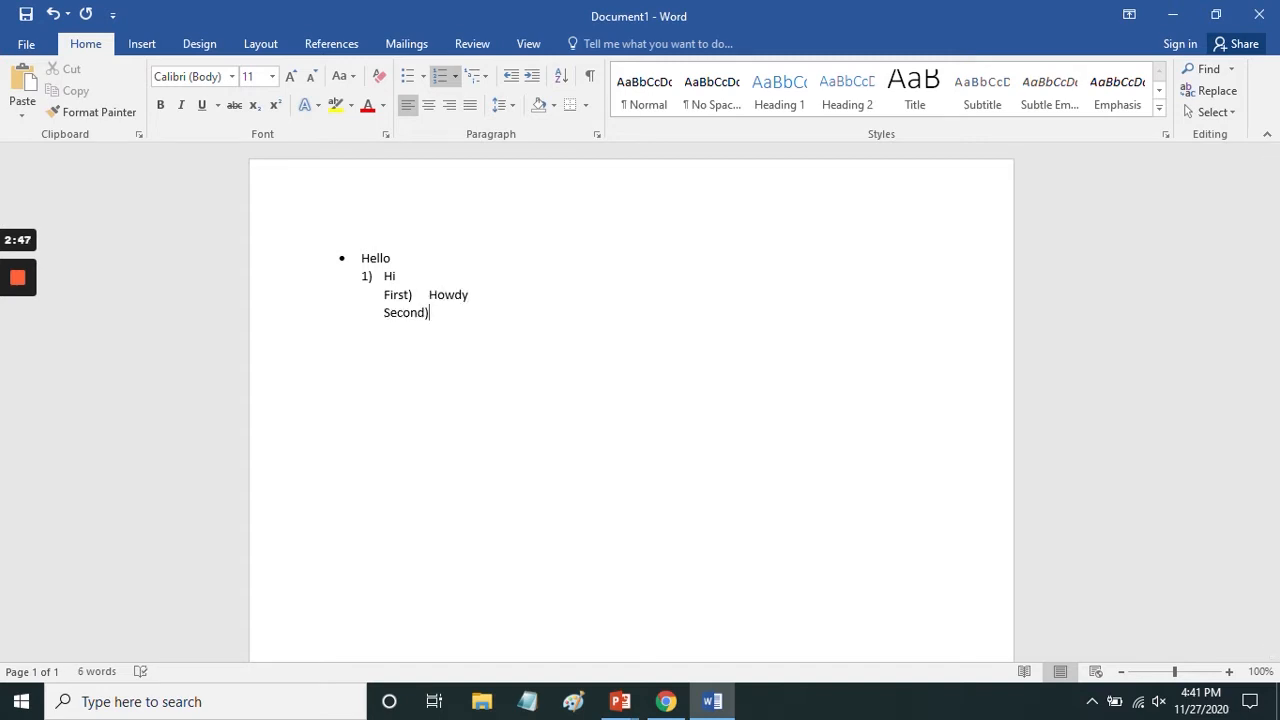
{"action": "type", "text": "wh"}
{"action": "key", "text": "BackSpace"}
{"action": "key", "text": "BackSpace"}
{"action": "type", "text": "what i"}
{"action": "type", "text": "t s"}
{"action": "key", "text": "BackSpace"}
{"action": "type", "text": "happening"}
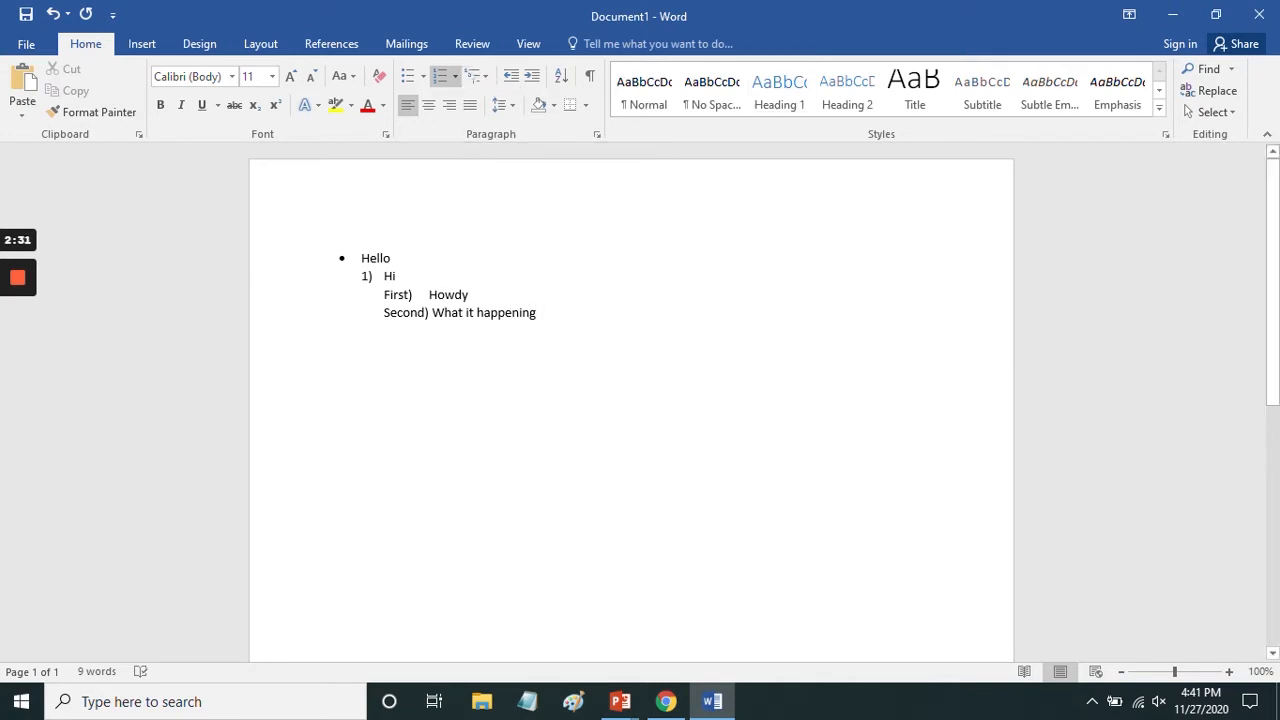
- Define a new multilevel list whose level 1 uses the picture bullet style and apply it to the list
{"action": "left_click", "coordinate": [485, 75]}
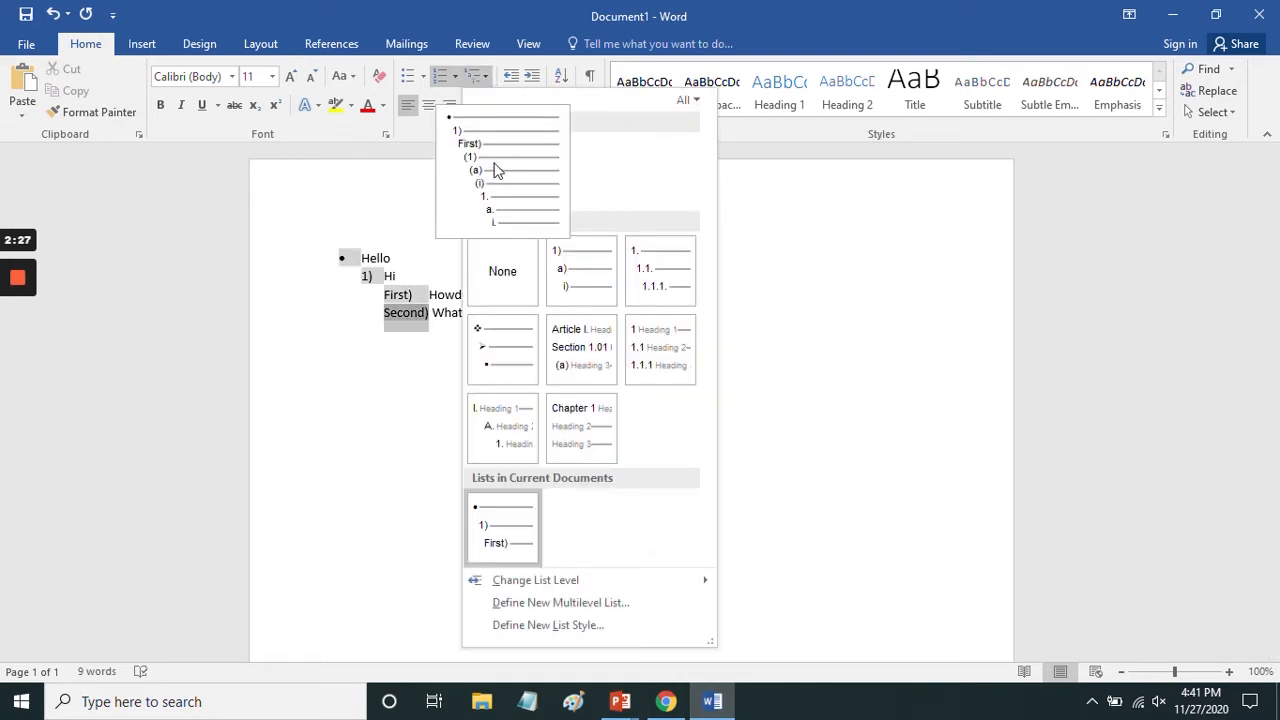
{"action": "left_click", "coordinate": [586, 604]}
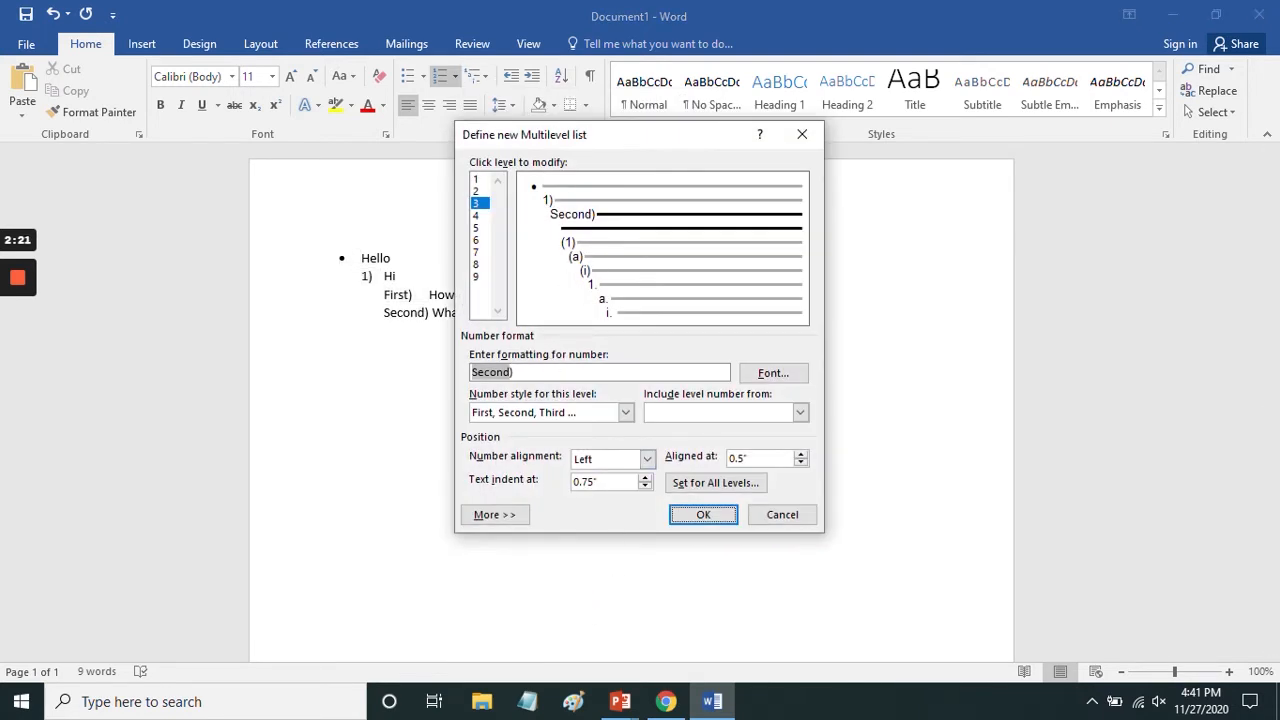
{"action": "left_click", "coordinate": [477, 179]}
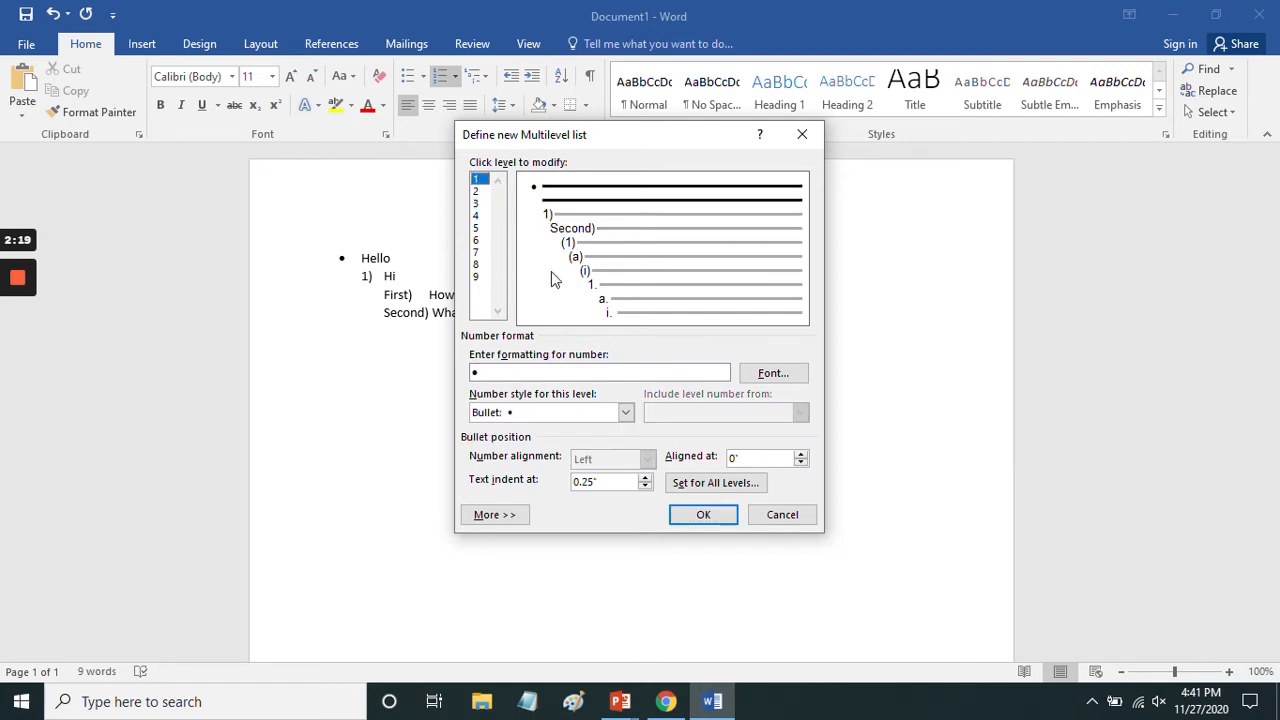
{"action": "left_click", "coordinate": [625, 413]}
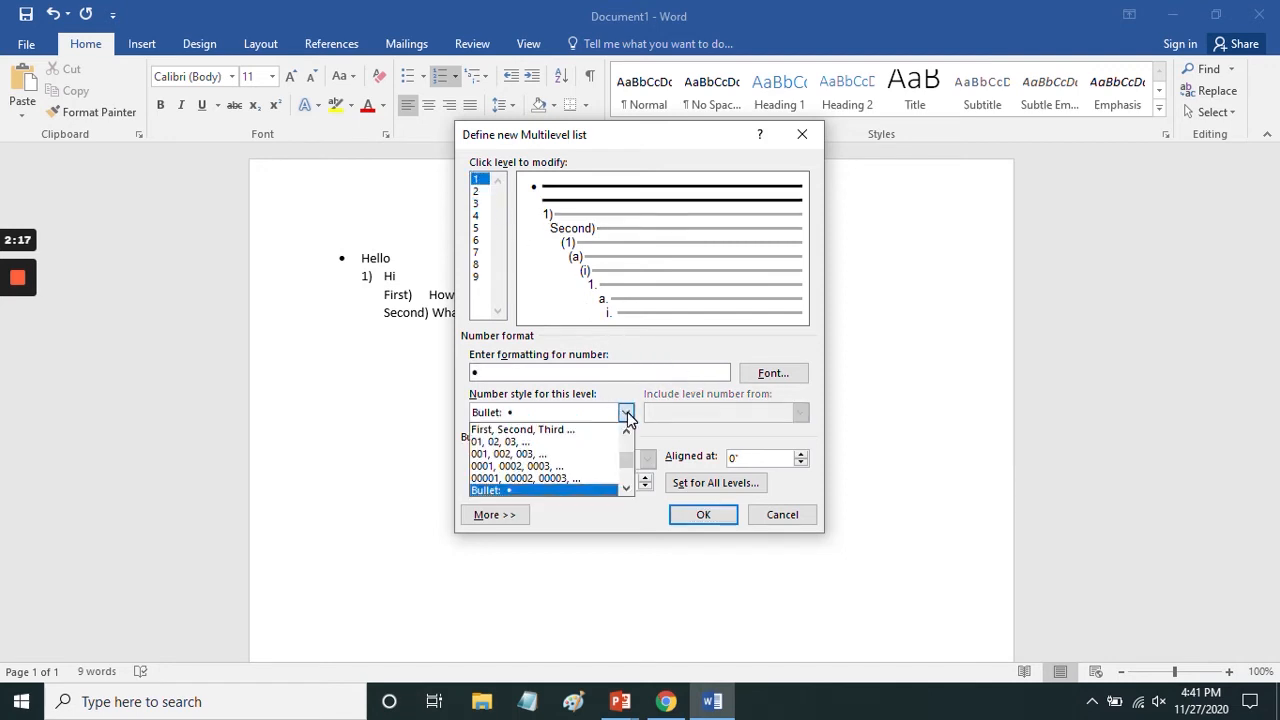
{"action": "mouse_move", "coordinate": [626, 460]}
{"action": "left_mouse_down"}
{"action": "mouse_move", "coordinate": [628, 475]}
{"action": "mouse_move", "coordinate": [626, 463]}
{"action": "left_mouse_up"}
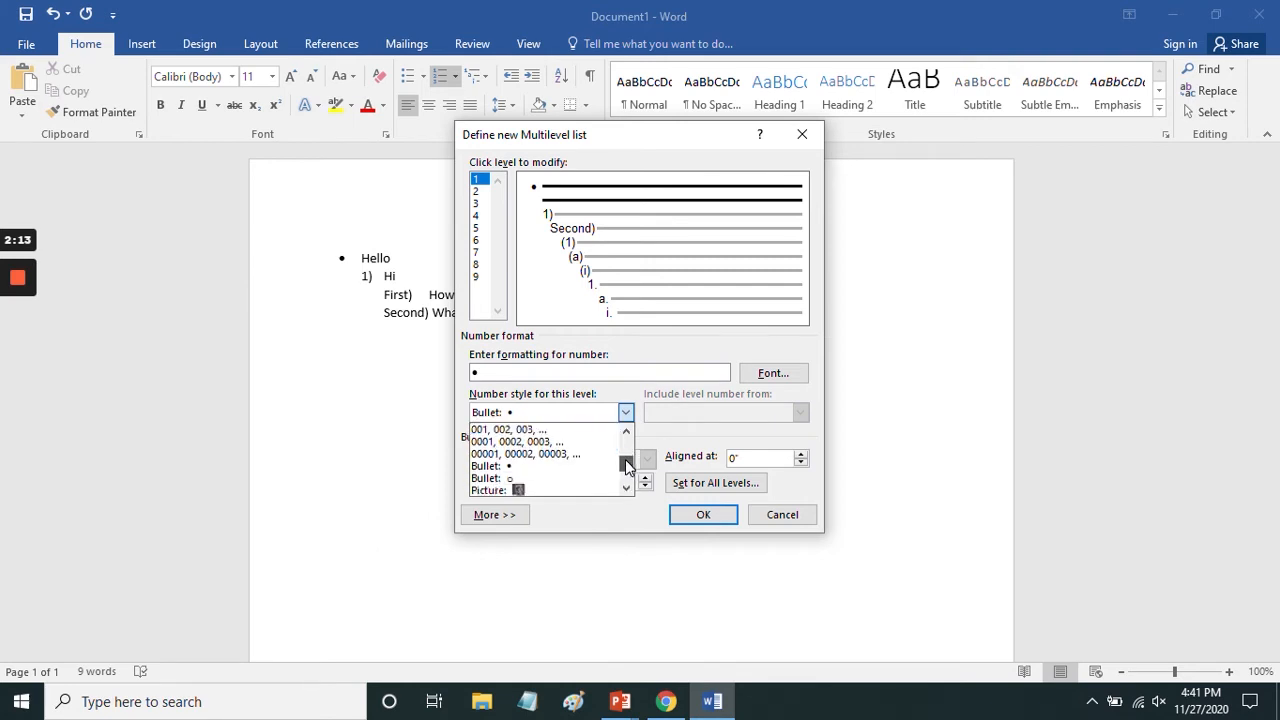
{"action": "left_click", "coordinate": [518, 489]}
{"action": "left_click", "coordinate": [703, 514]}
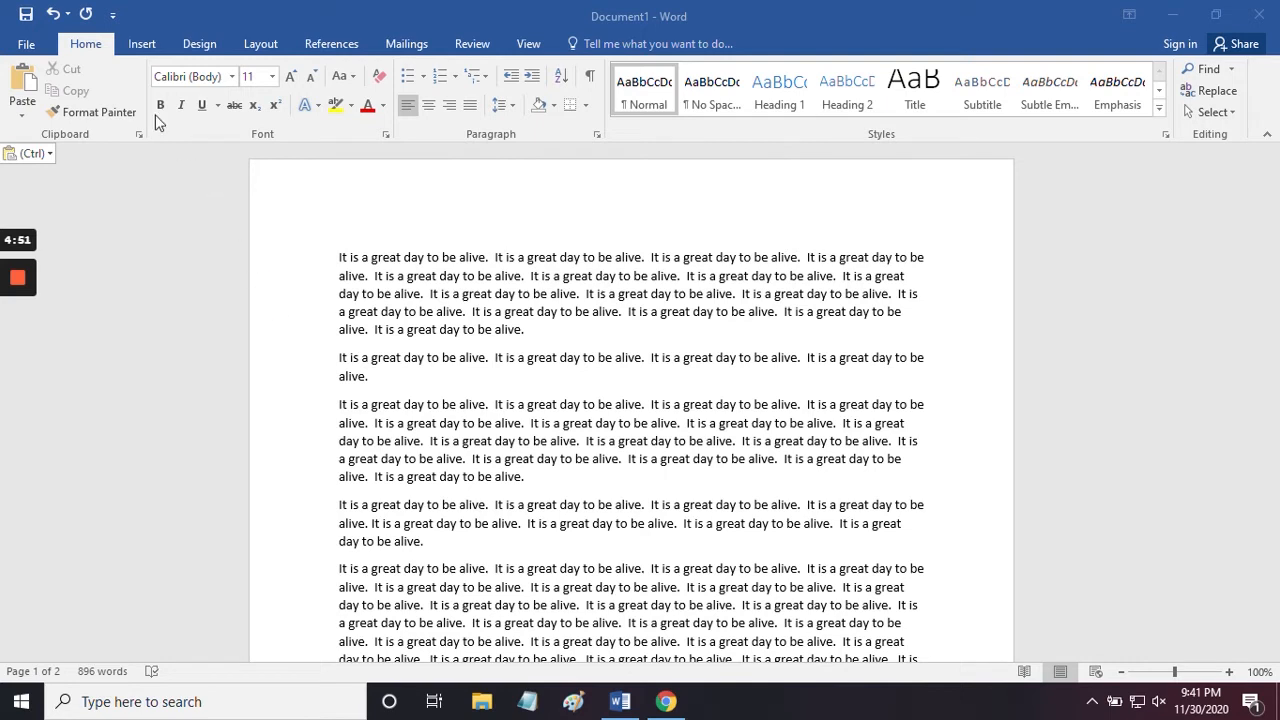
- Insert the dog picture from the Desktop folder into the document's first paragraph and undo the insertion
{"action": "left_click", "coordinate": [145, 44]}
{"action": "left_click", "coordinate": [145, 44]}
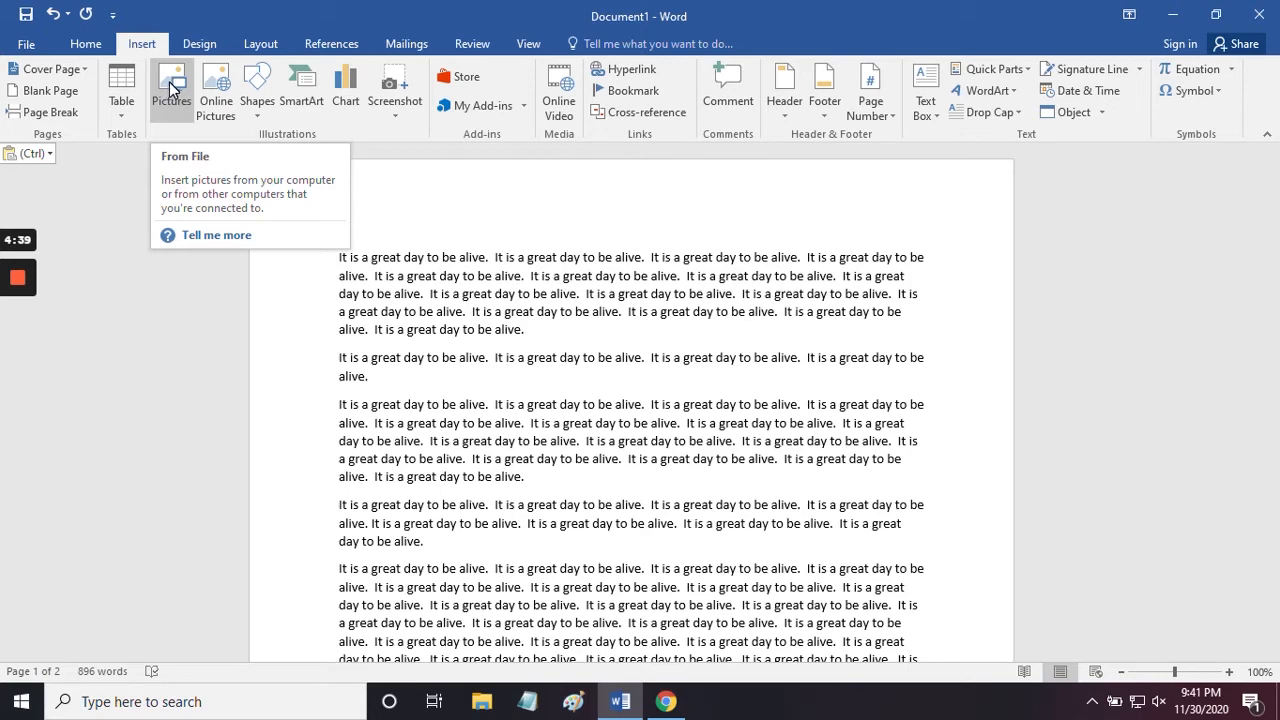
{"action": "left_click", "coordinate": [170, 88]}
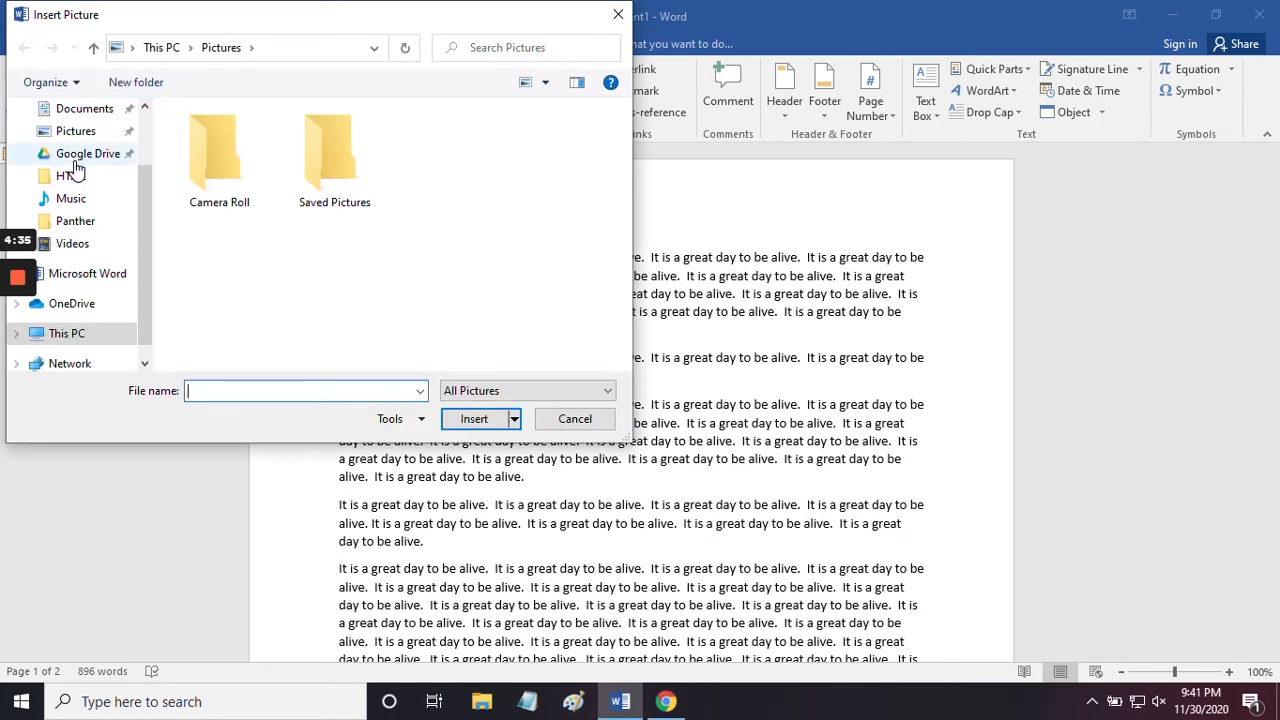
{"action": "scroll", "coordinate": [72, 165], "scroll_direction": "up", "scroll_amount": 2}
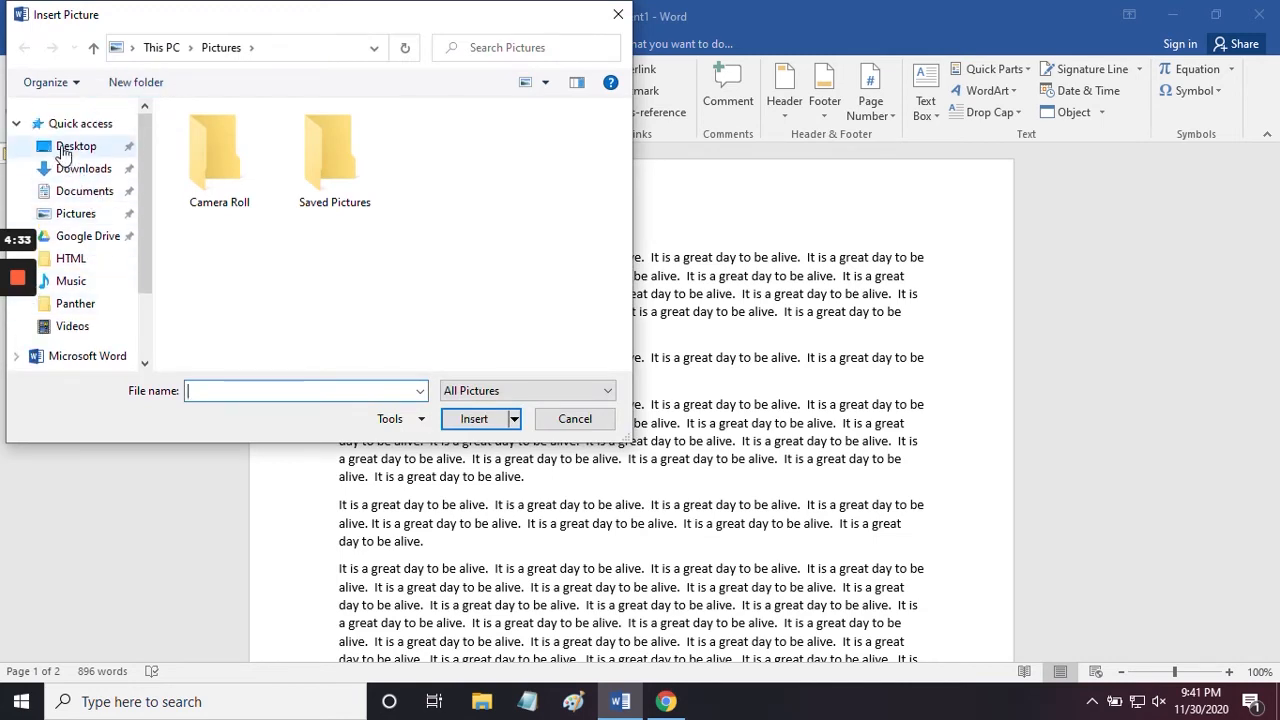
{"action": "left_click", "coordinate": [66, 150]}
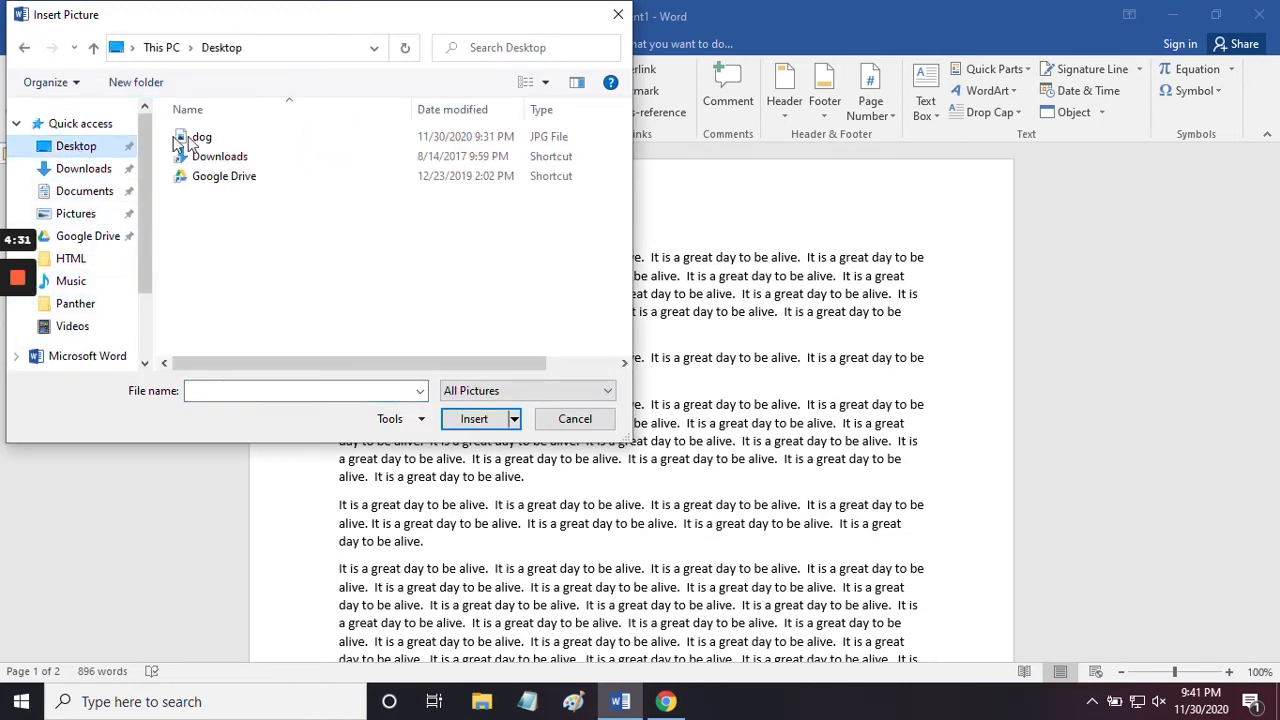
{"action": "left_click", "coordinate": [201, 137]}
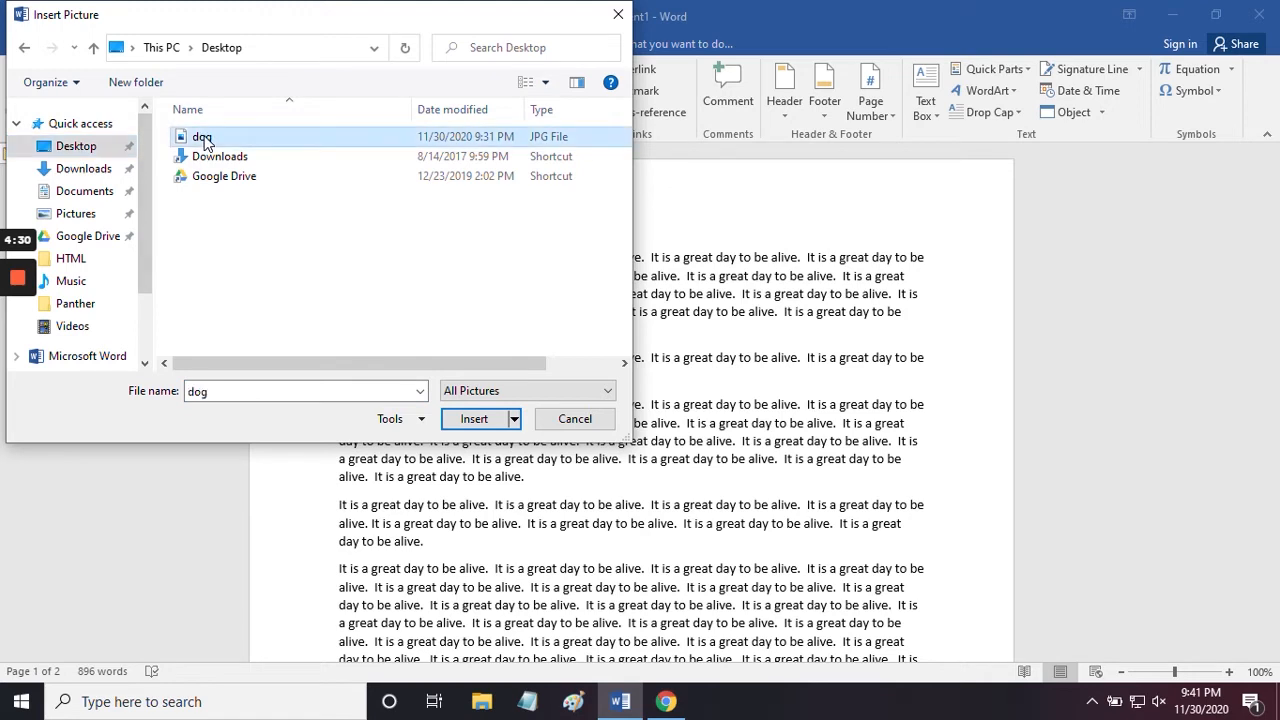
{"action": "left_click", "coordinate": [476, 420]}
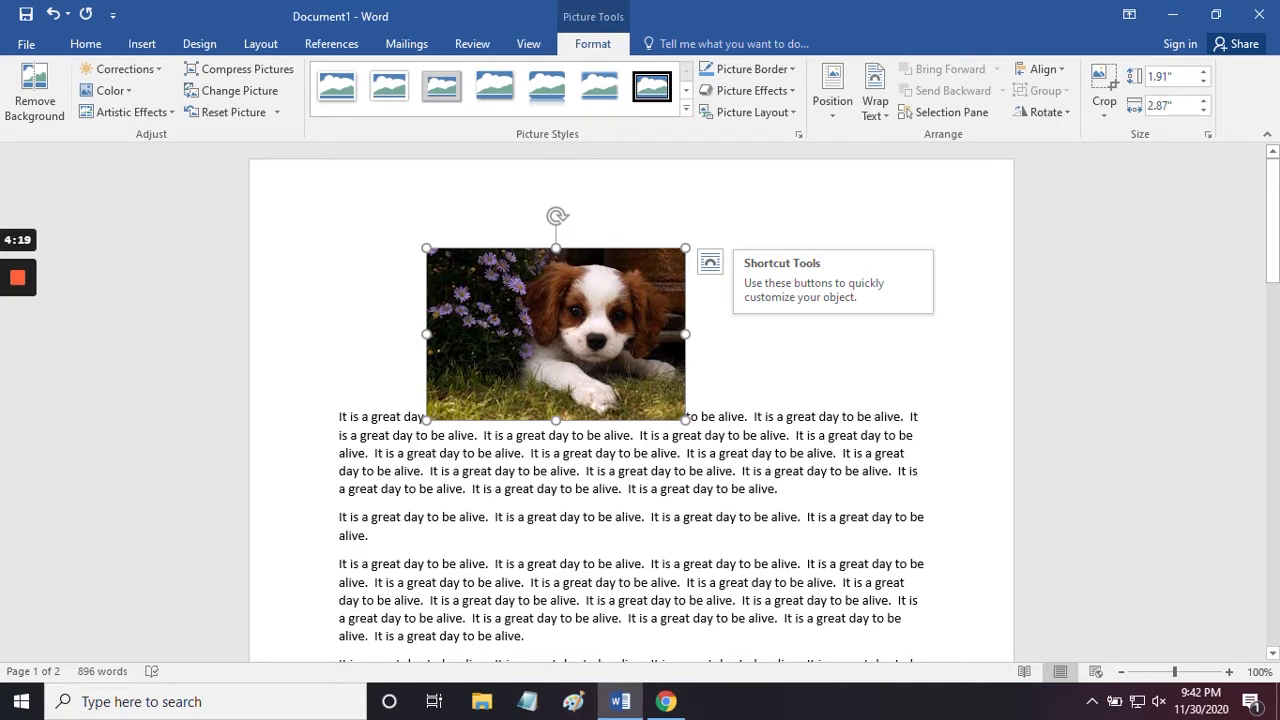
{"action": "left_click", "coordinate": [53, 14]}
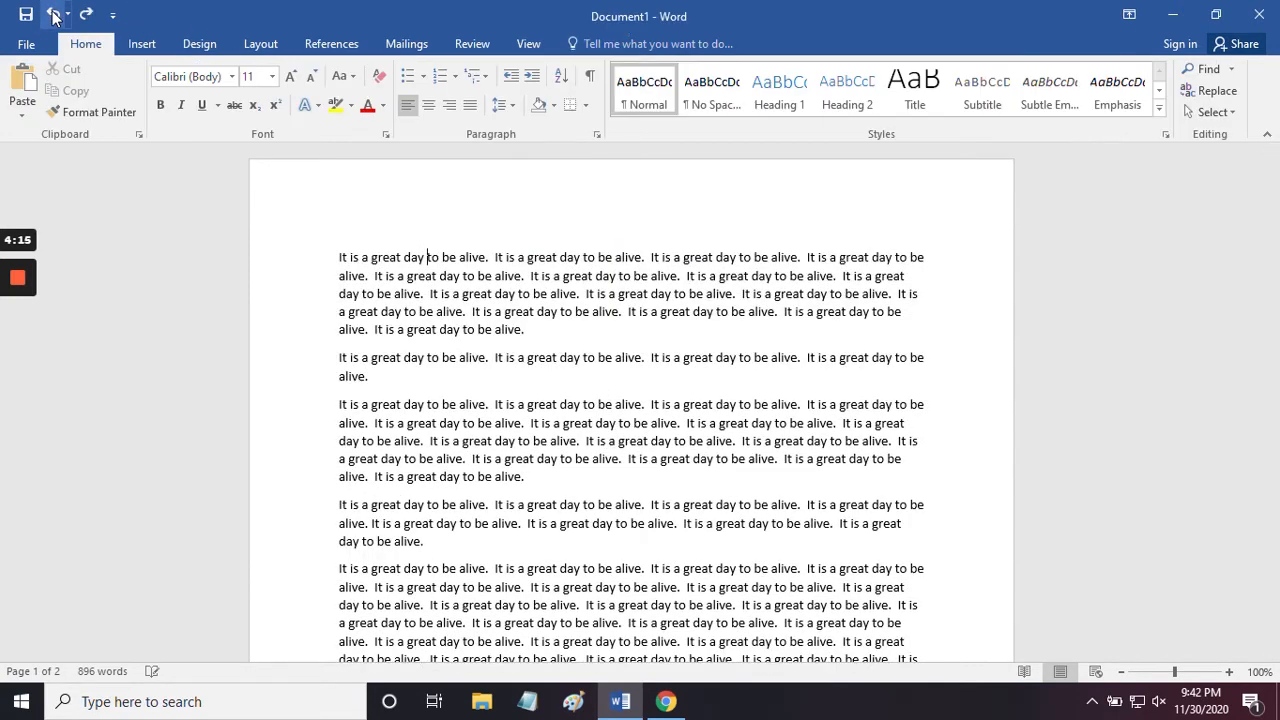
- Search Bing online pictures for cars with the Creative Commons only filter turned off
{"action": "left_click", "coordinate": [150, 42]}
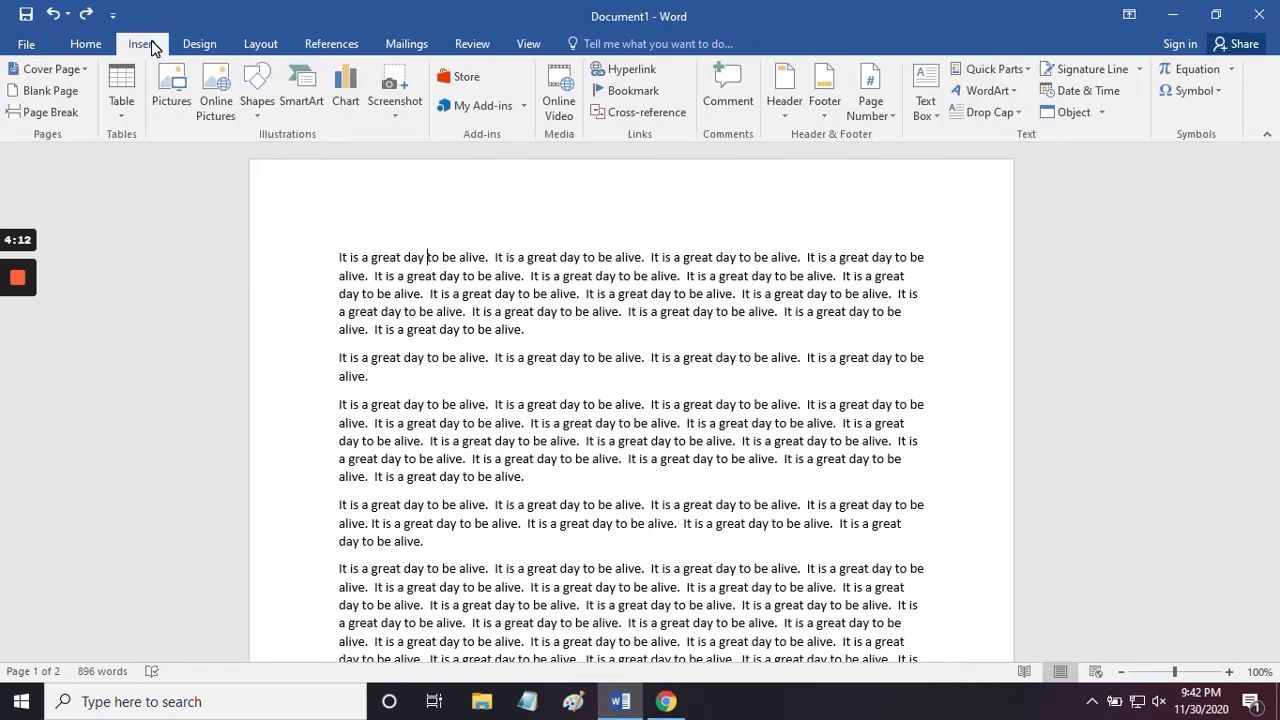
{"action": "left_click", "coordinate": [209, 92]}
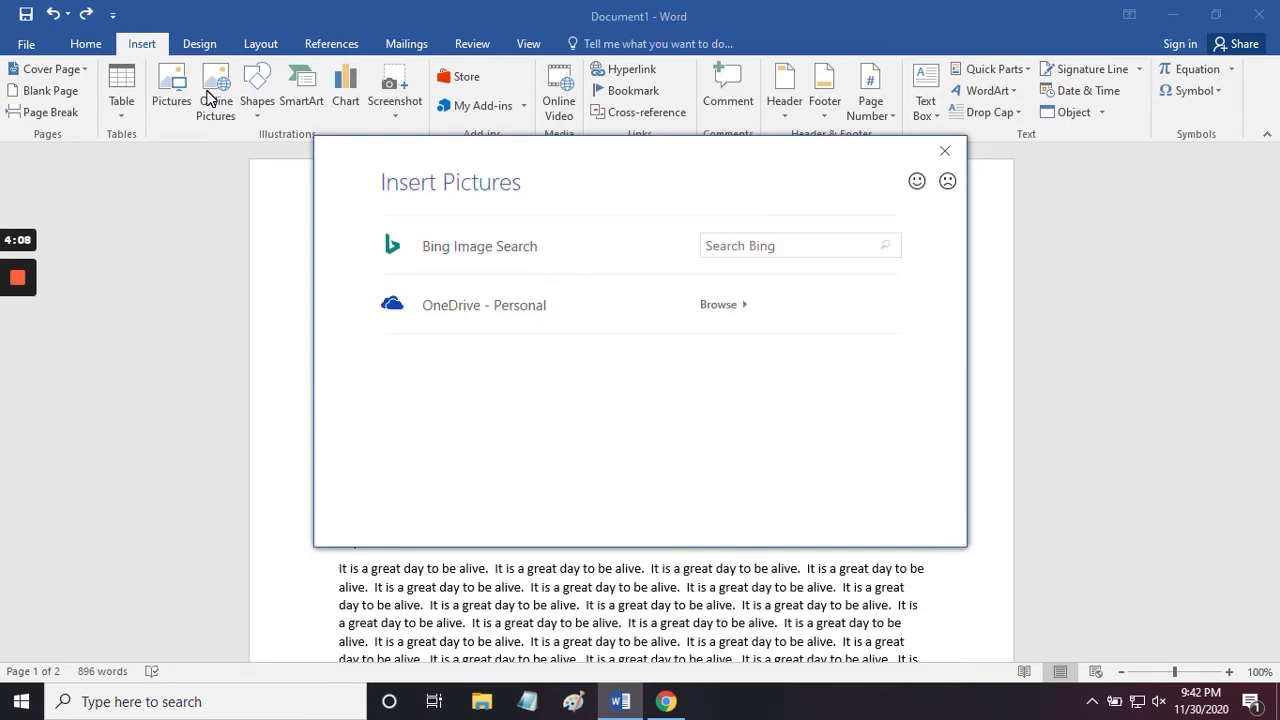
{"action": "left_click", "coordinate": [760, 242]}
{"action": "type", "text": "cars"}
{"action": "key", "text": "Return"}
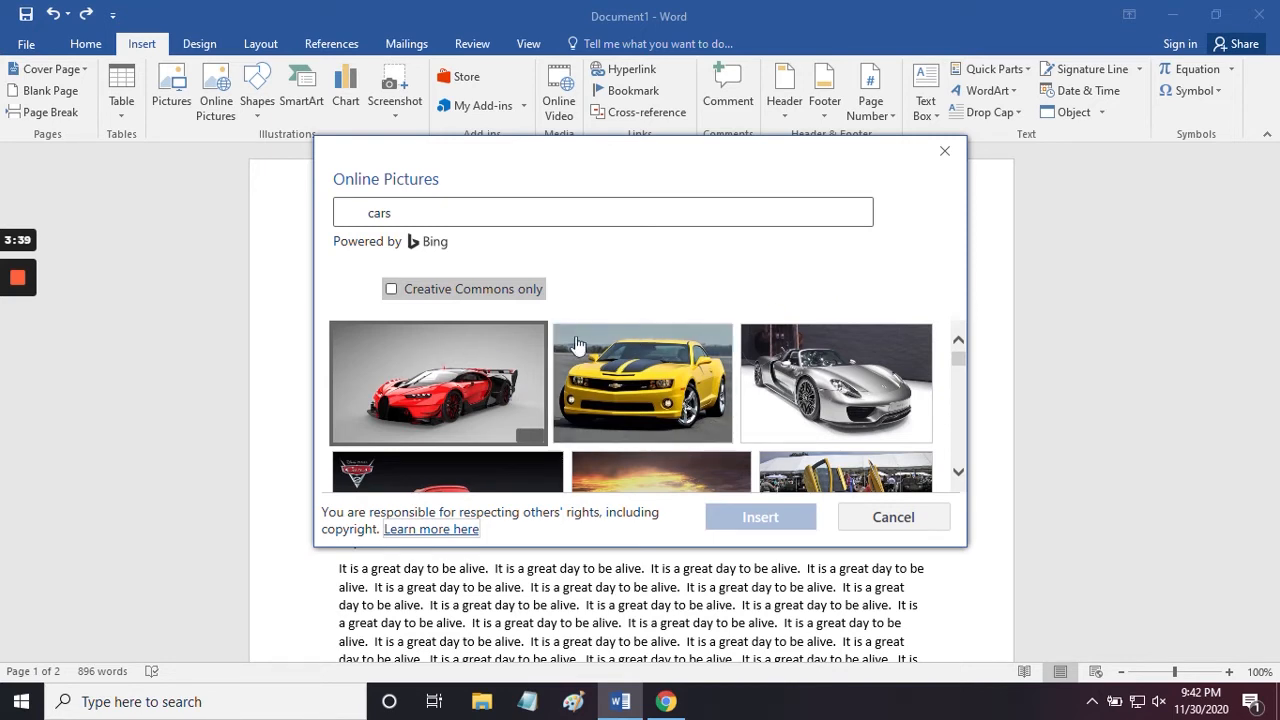
{"action": "left_click", "coordinate": [410, 289]}
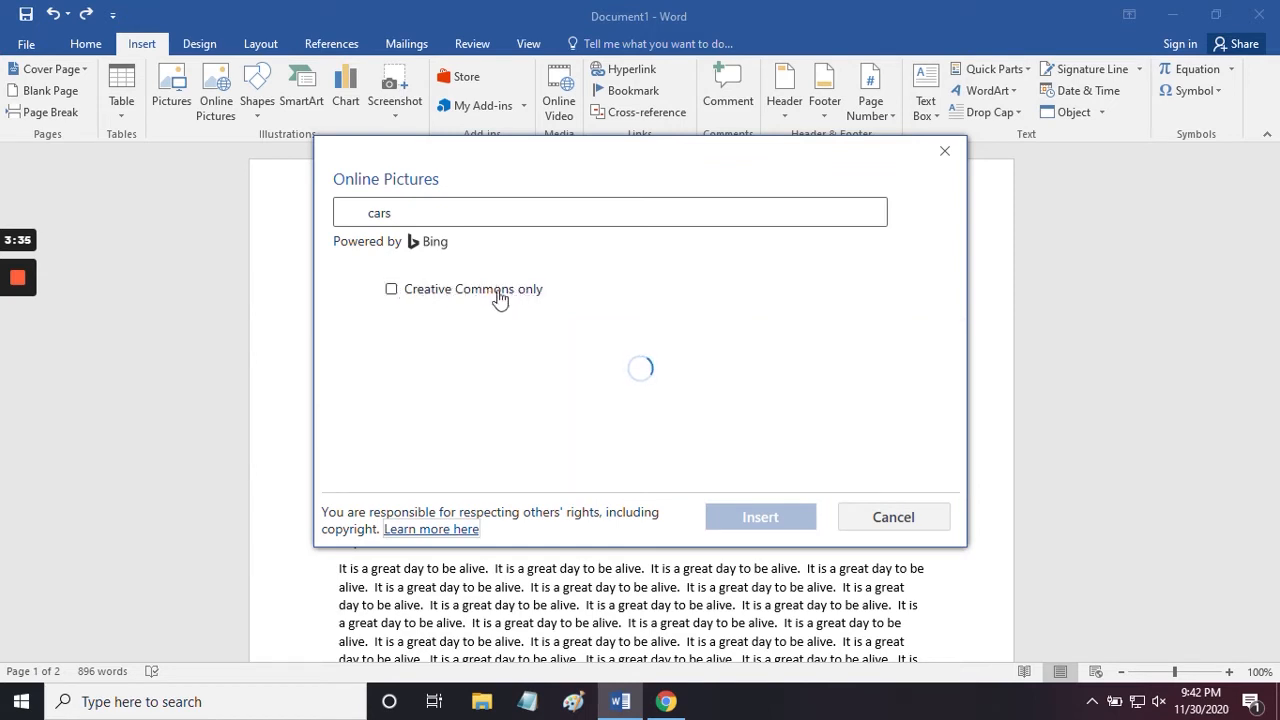
{"action": "left_click", "coordinate": [434, 290]}
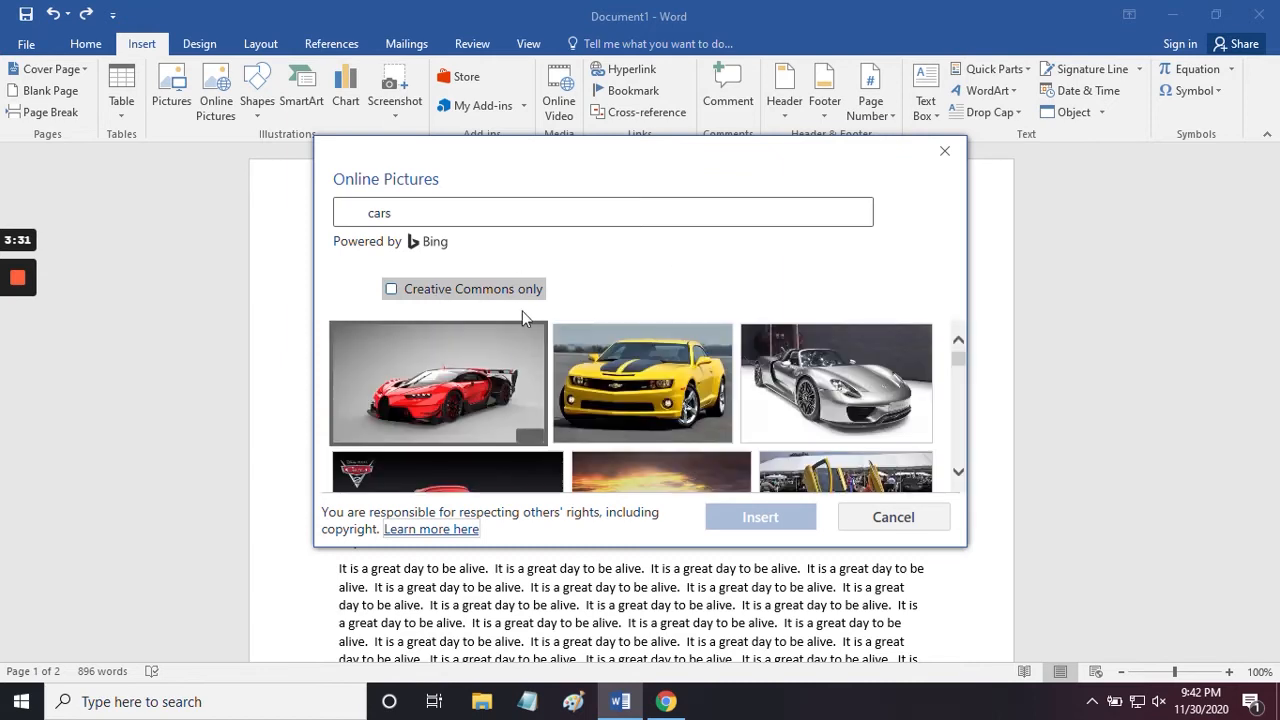
- Insert the red sports car from the online picture results into the first paragraph and undo the insertion
{"action": "left_click", "coordinate": [423, 377]}
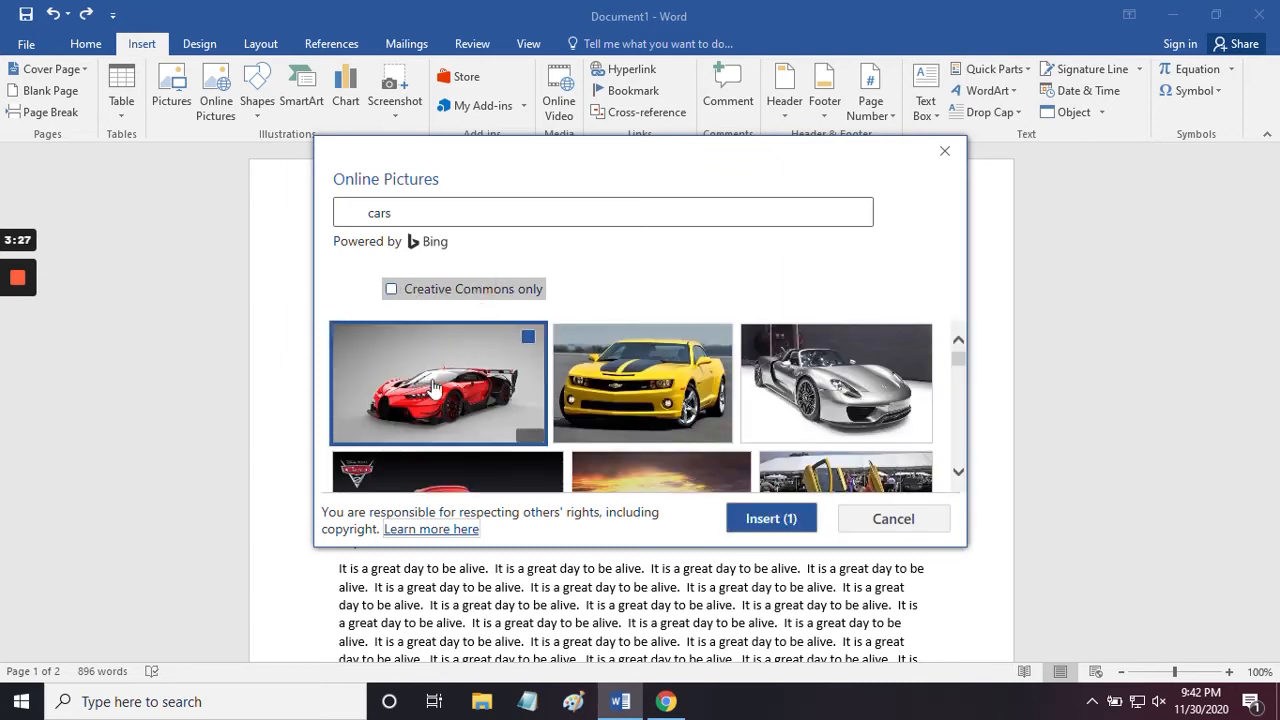
{"action": "left_click", "coordinate": [770, 518]}
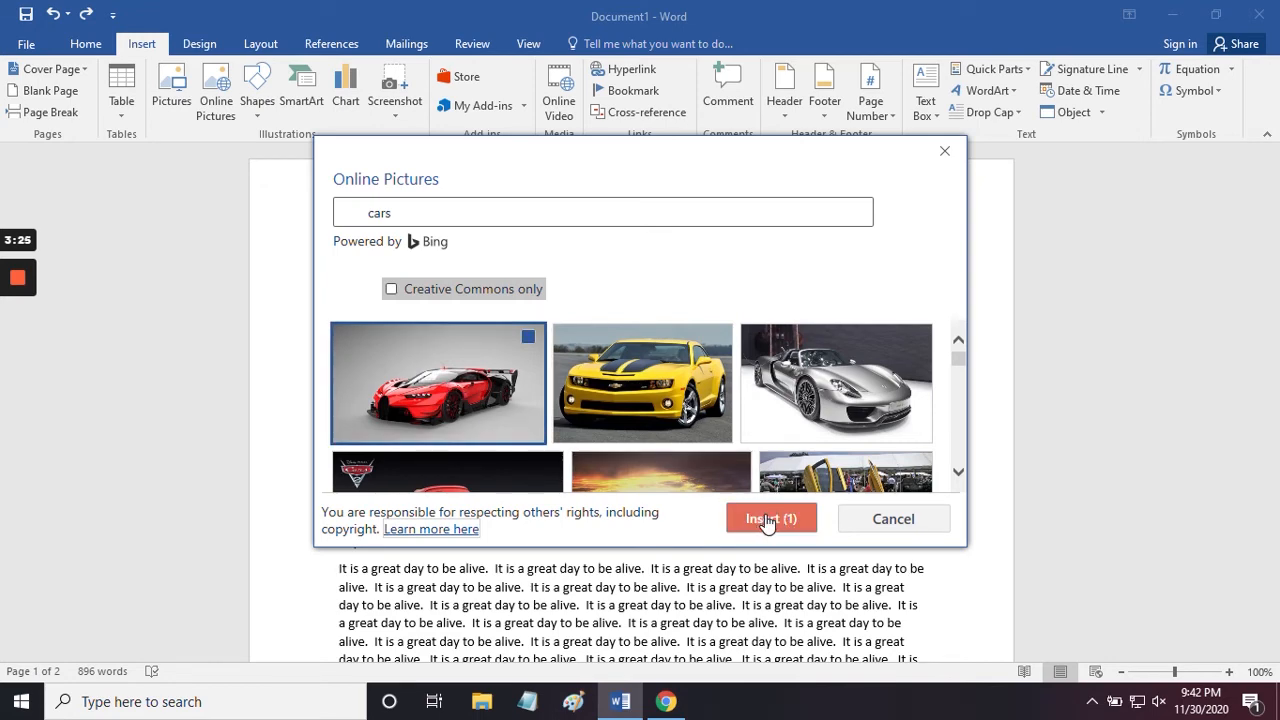
{"action": "left_click", "coordinate": [767, 520]}
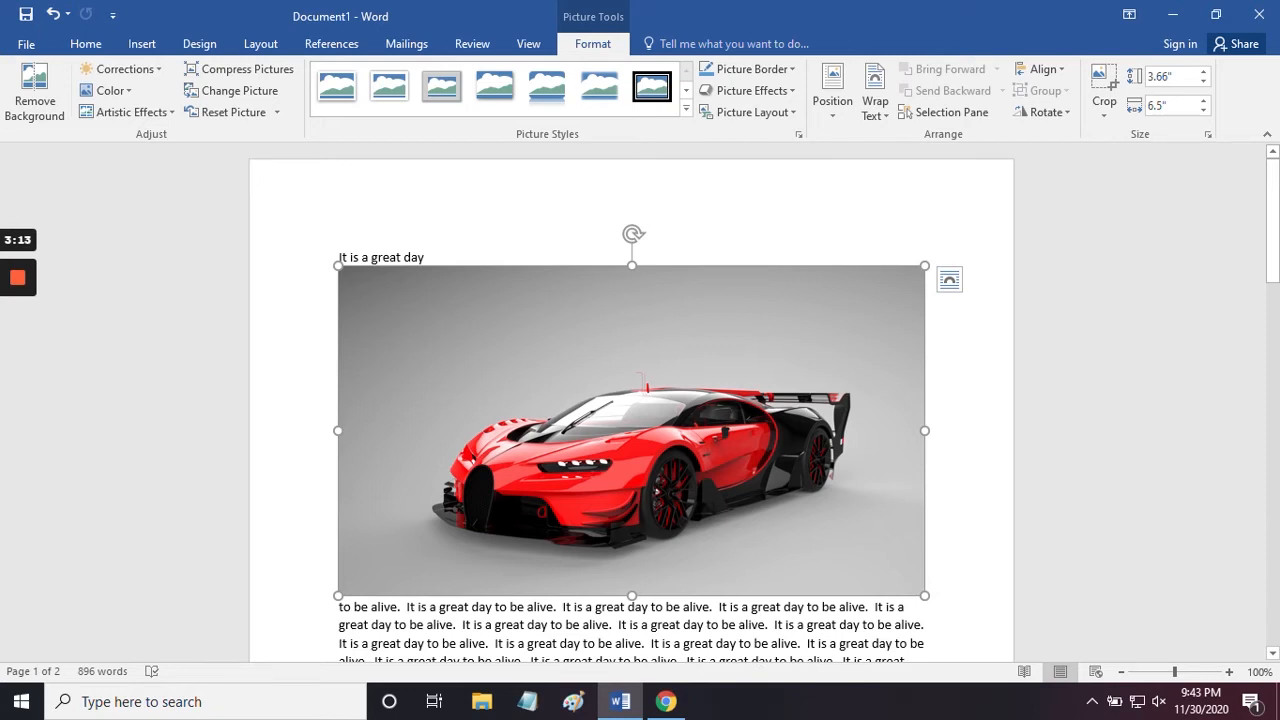
{"action": "left_click", "coordinate": [51, 14]}
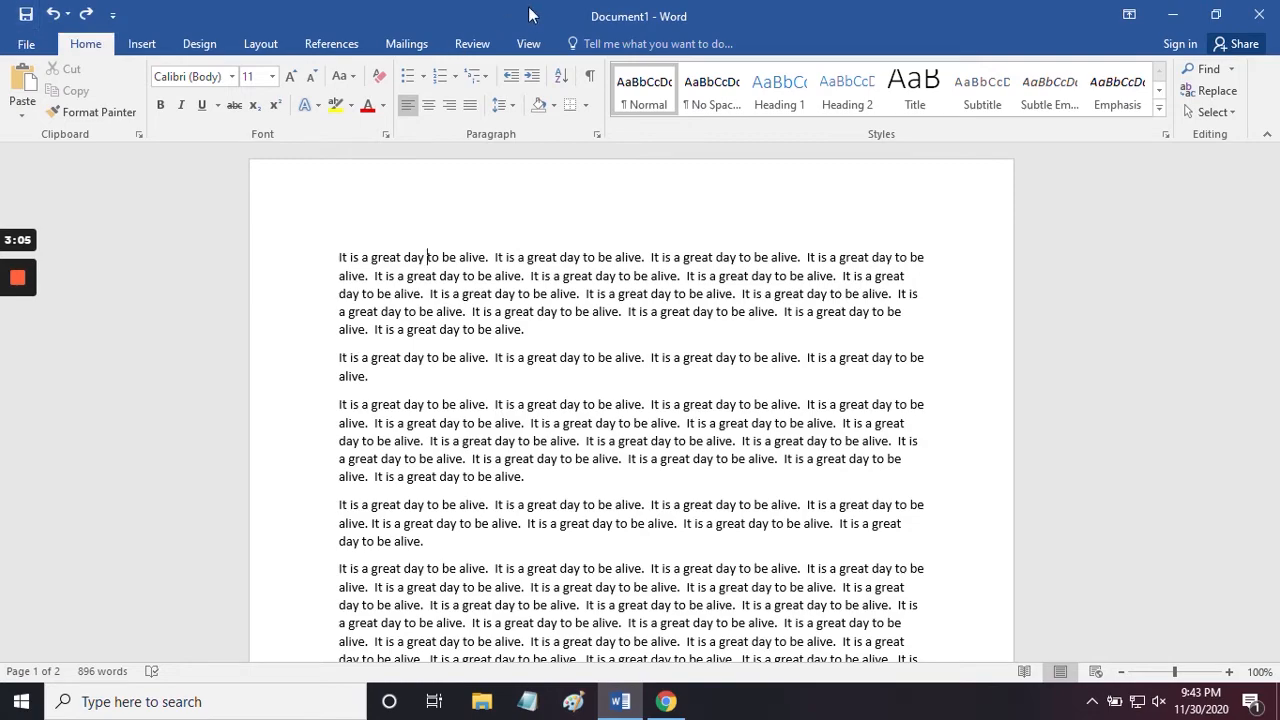
- Dock the Word window beside Chrome and copy the Total Request Live banner image from the mybpl.org homepage
{"action": "left_click_drag", "start_coordinate": [414, 19], "coordinate": [1279, 140]}
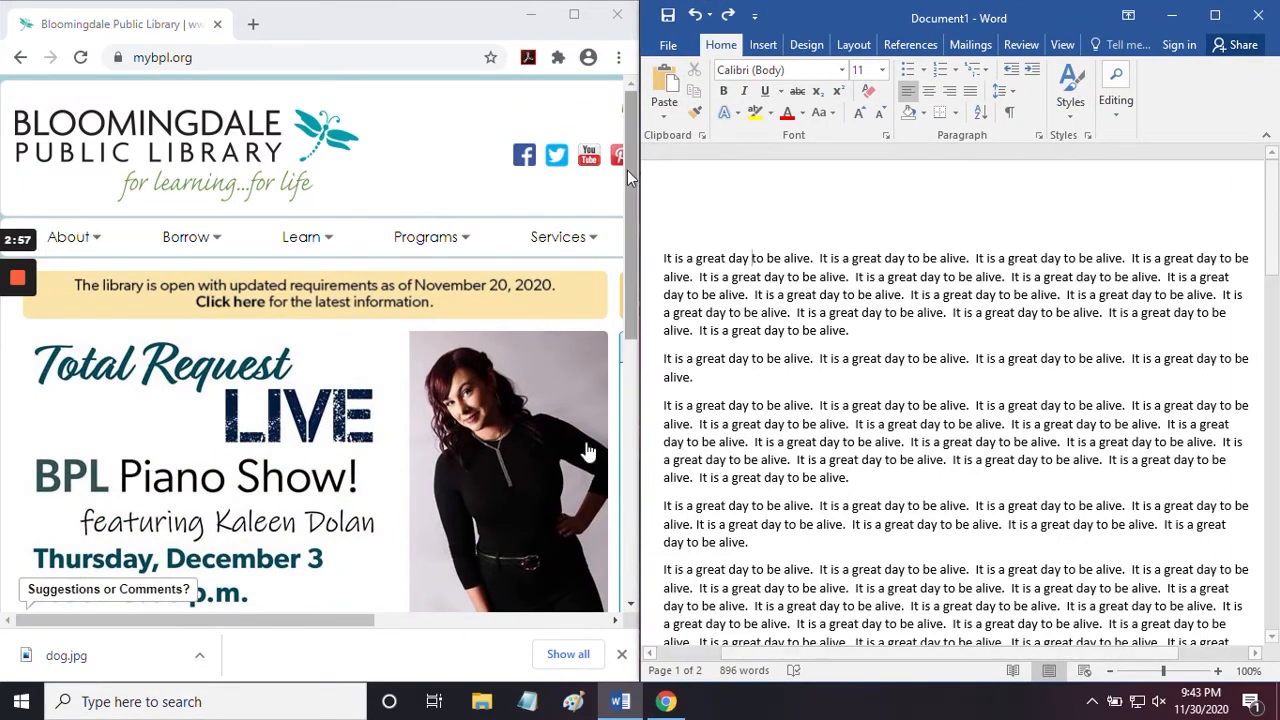
{"action": "scroll", "coordinate": [352, 338], "scroll_direction": "down", "scroll_amount": 2}
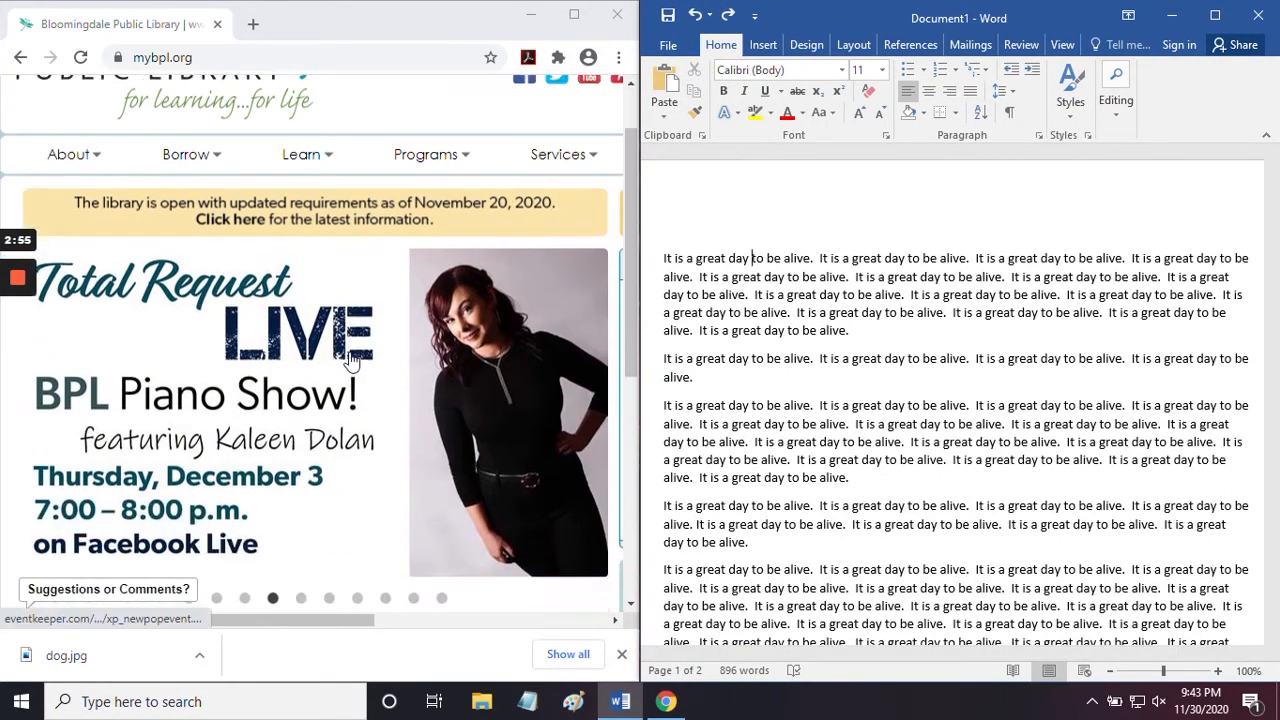
{"action": "scroll", "coordinate": [352, 362], "scroll_direction": "down", "scroll_amount": 3}
{"action": "scroll", "coordinate": [340, 368], "scroll_direction": "up", "scroll_amount": 3}
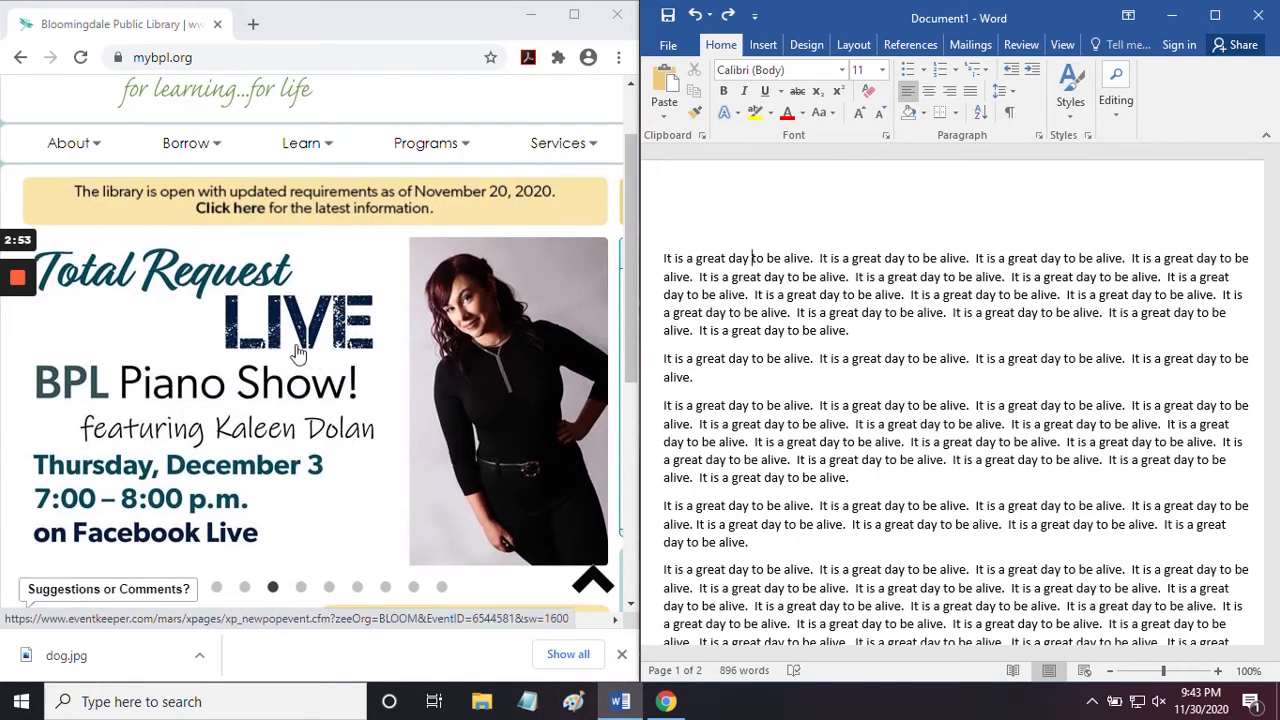
{"action": "right_click", "coordinate": [151, 347]}
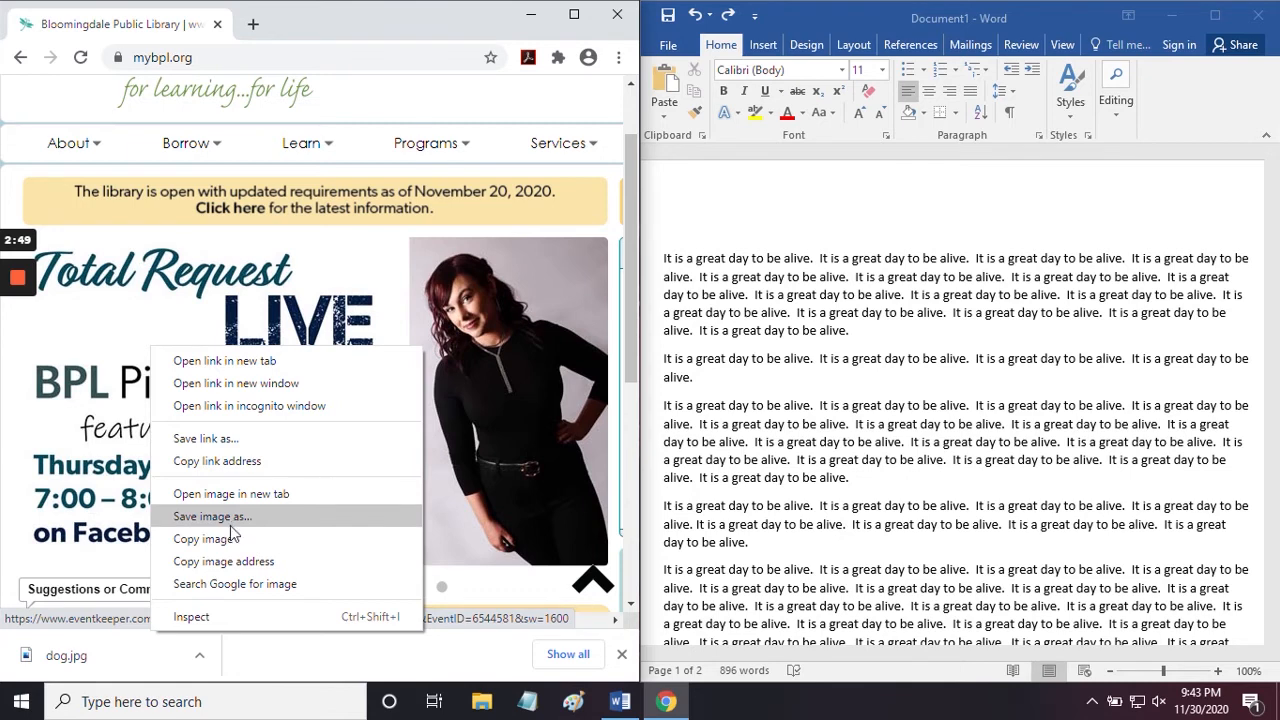
{"action": "left_click", "coordinate": [203, 539]}
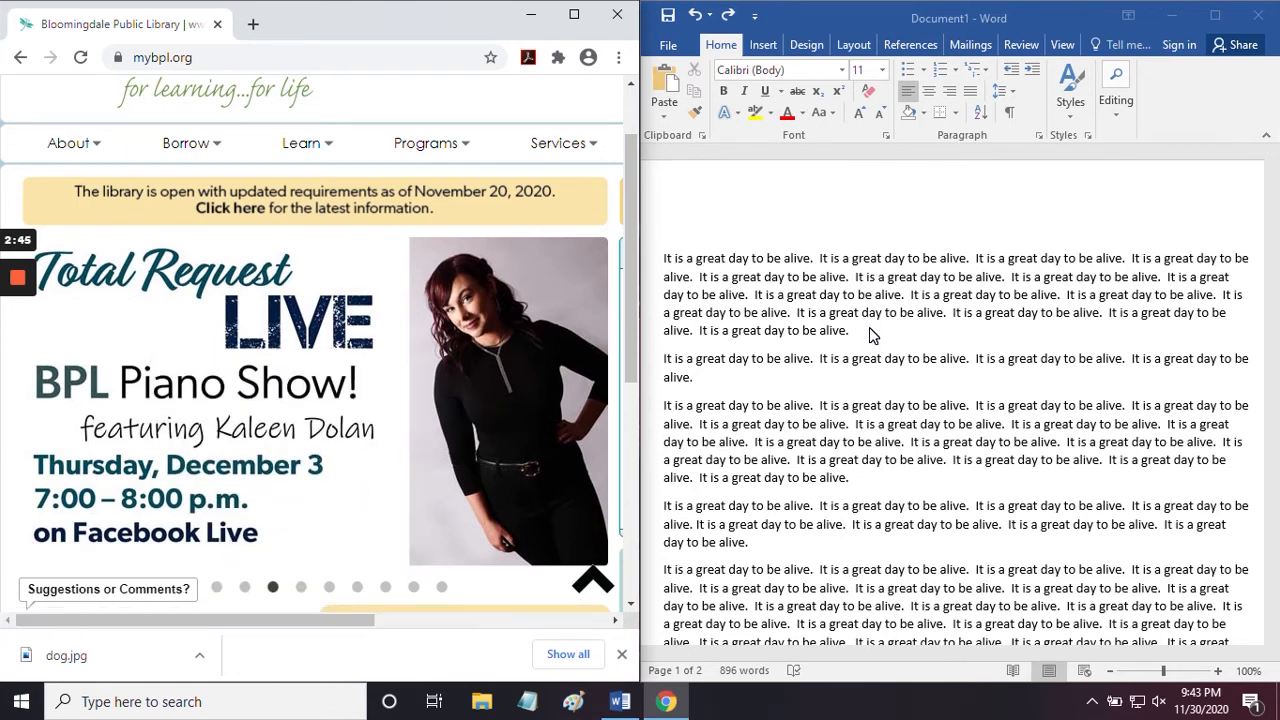
- Paste the copied banner after "It is a great day" in the Word document's first paragraph and undo the paste
{"action": "left_click", "coordinate": [751, 258]}
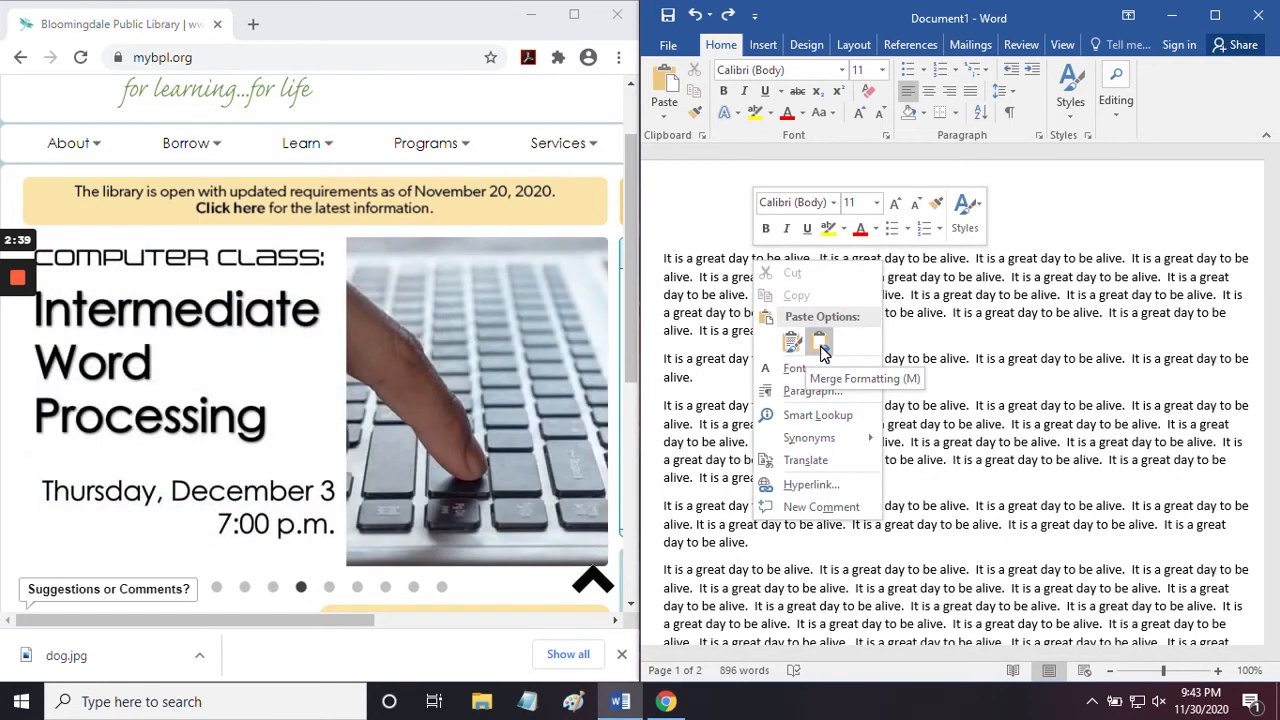
{"action": "left_click", "coordinate": [792, 346]}
{"action": "scroll", "coordinate": [957, 400], "scroll_direction": "down", "scroll_amount": 10}
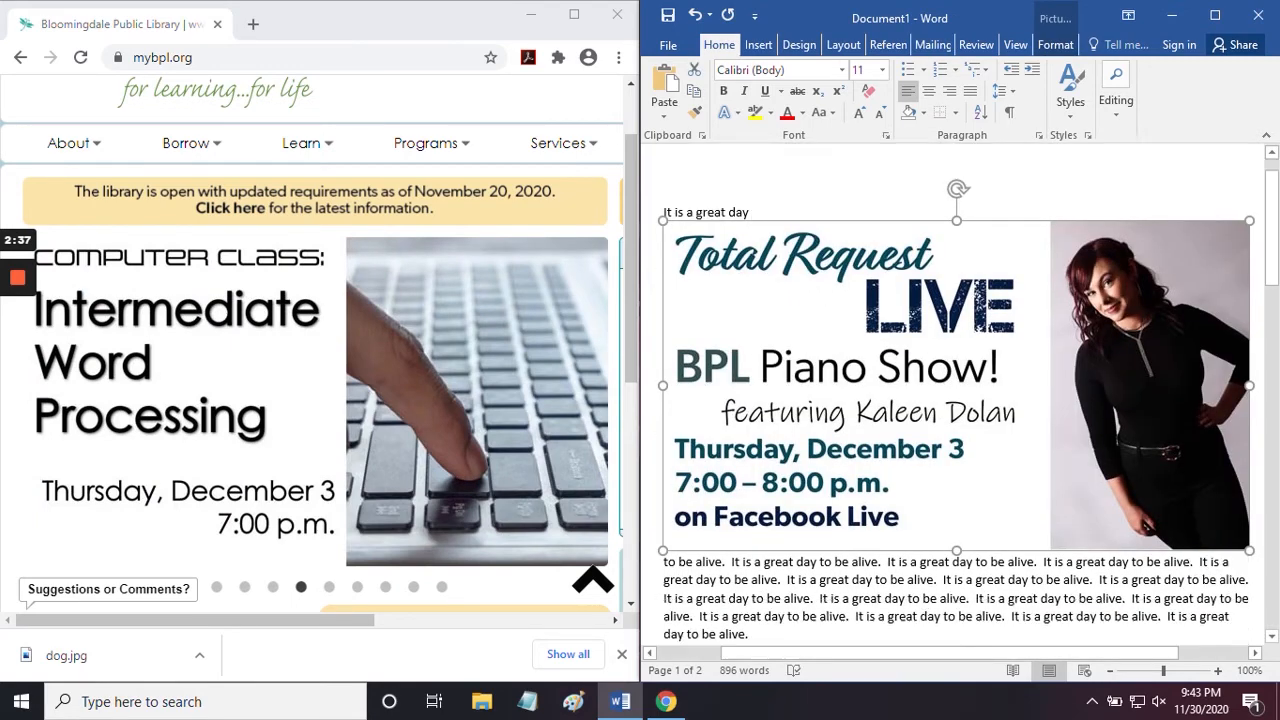
{"action": "scroll", "coordinate": [957, 400], "scroll_direction": "up", "scroll_amount": 8}
{"action": "scroll", "coordinate": [957, 400], "scroll_direction": "up", "scroll_amount": 3}
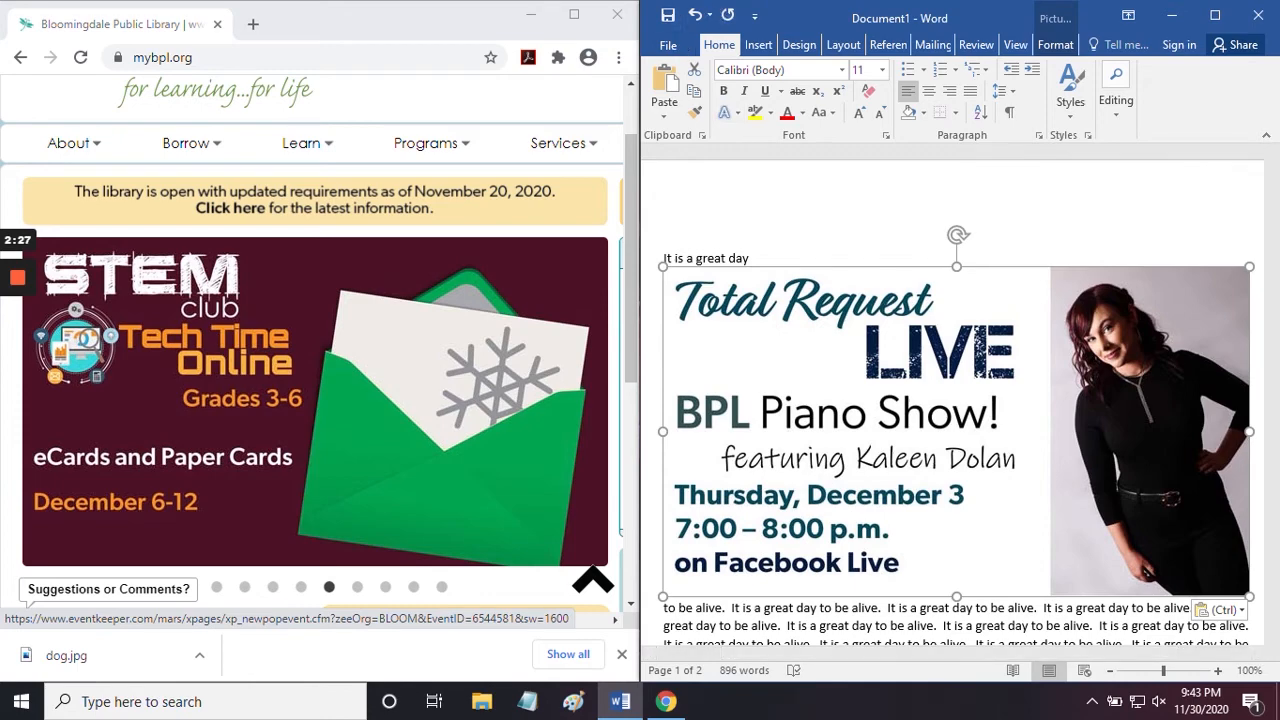
{"action": "left_click", "coordinate": [694, 15]}
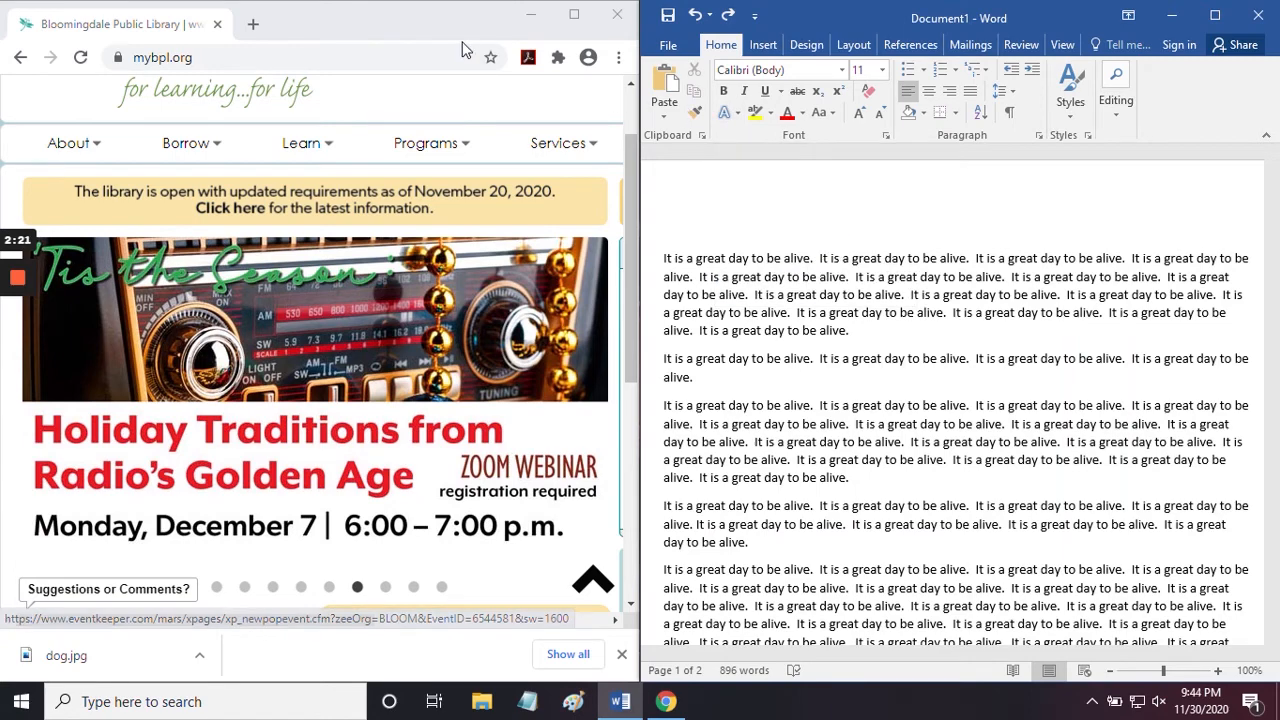
- Minimize Chrome and insert the dog image file from the Windows desktop into the Word document's first paragraph
{"action": "left_click", "coordinate": [530, 14]}
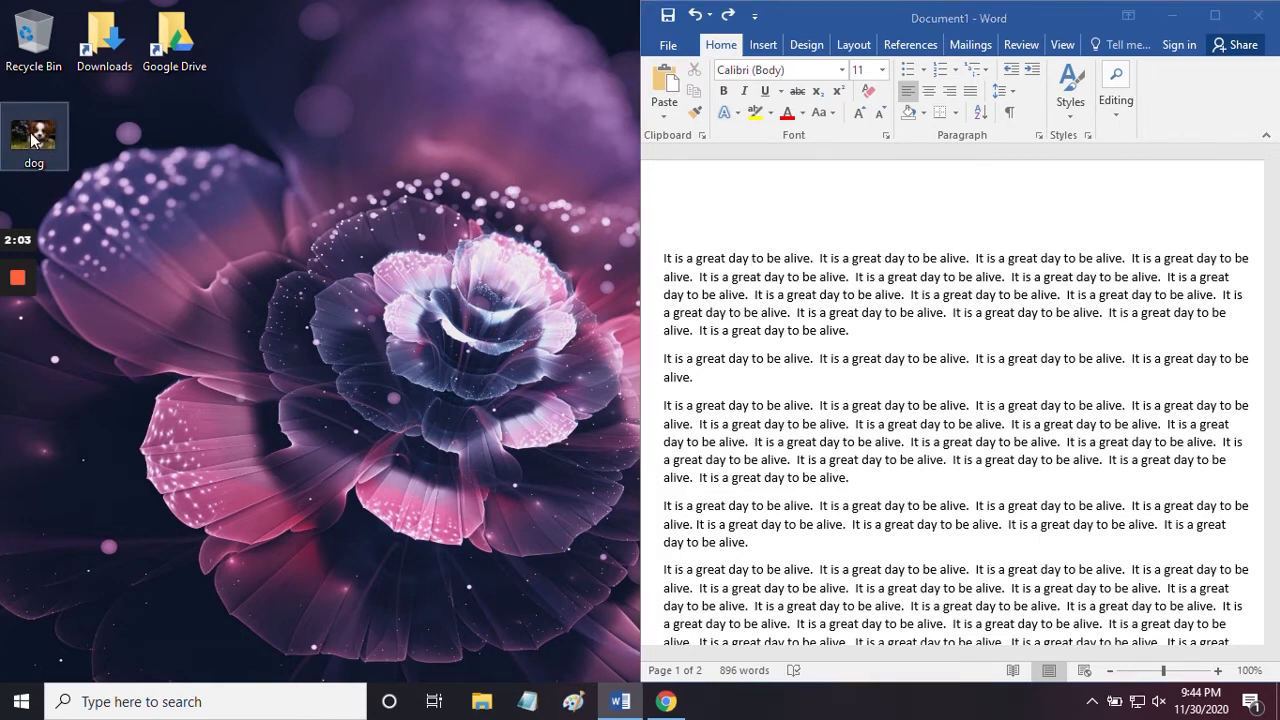
{"action": "left_click_drag", "start_coordinate": [33, 140], "coordinate": [848, 312]}
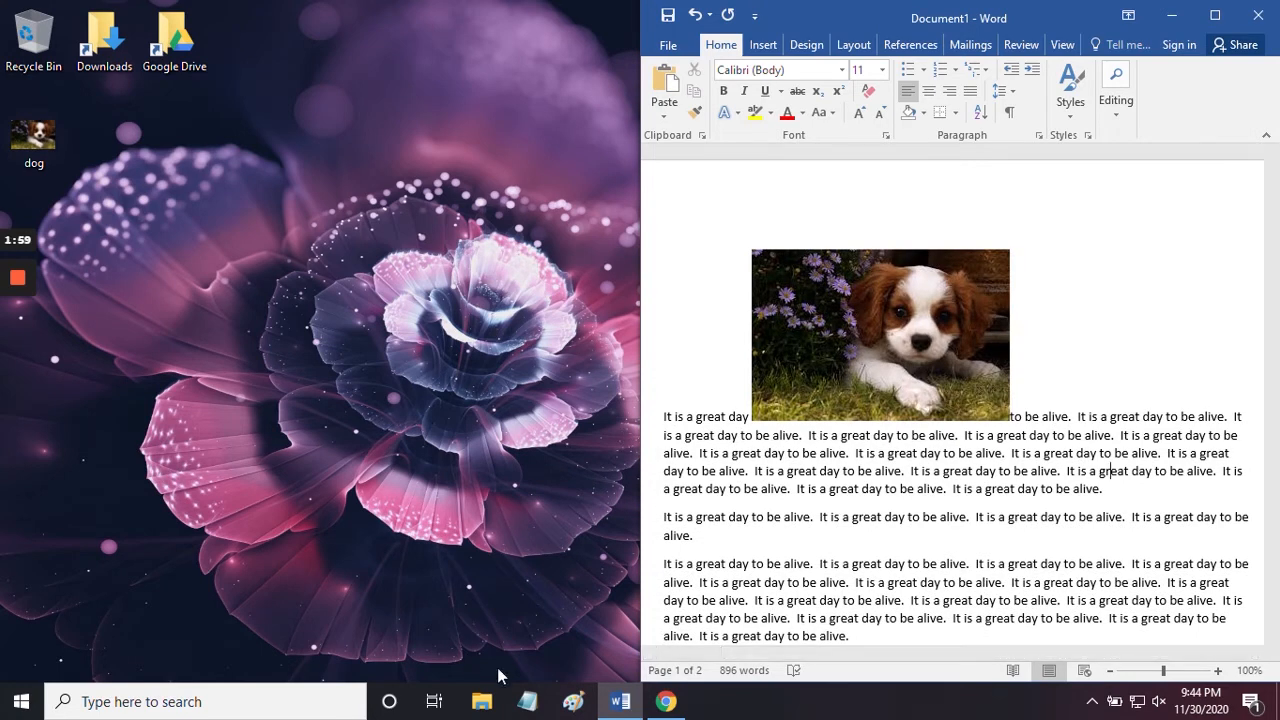
- Insert the dog image from File Explorer's Desktop folder into the Word document's first paragraph, below the existing dog picture
{"action": "left_click", "coordinate": [481, 703]}
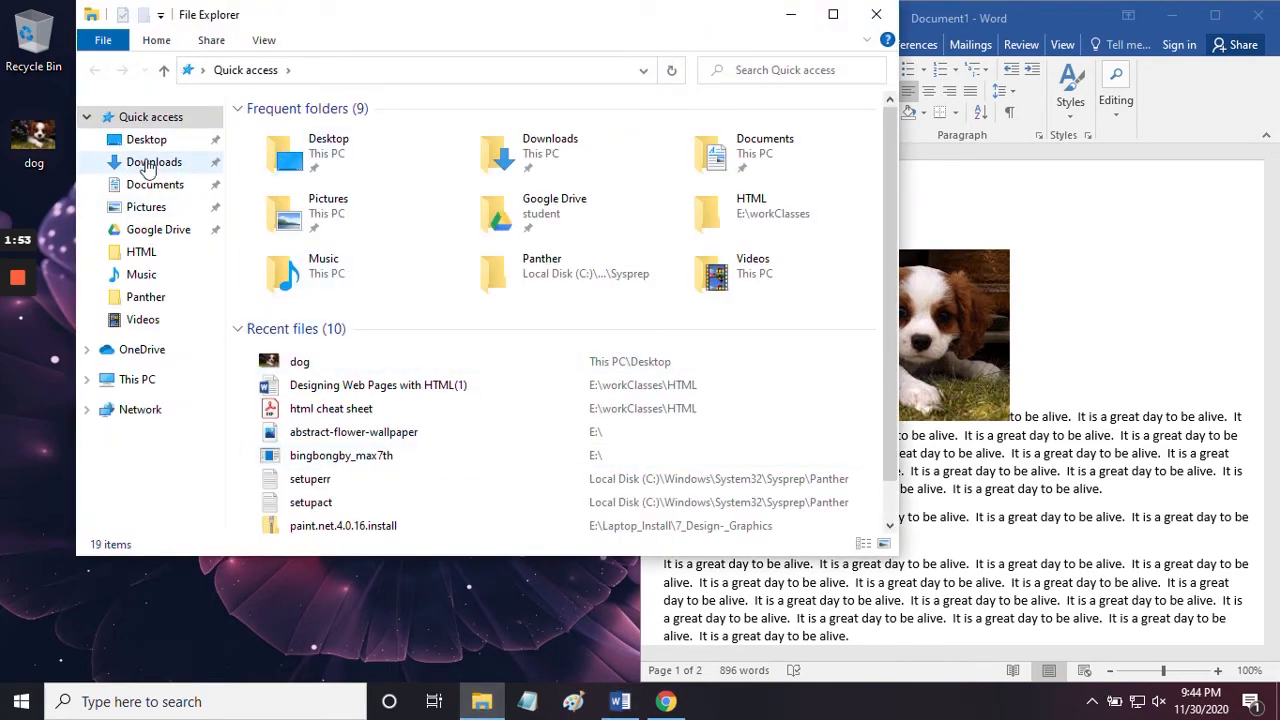
{"action": "left_click", "coordinate": [153, 140]}
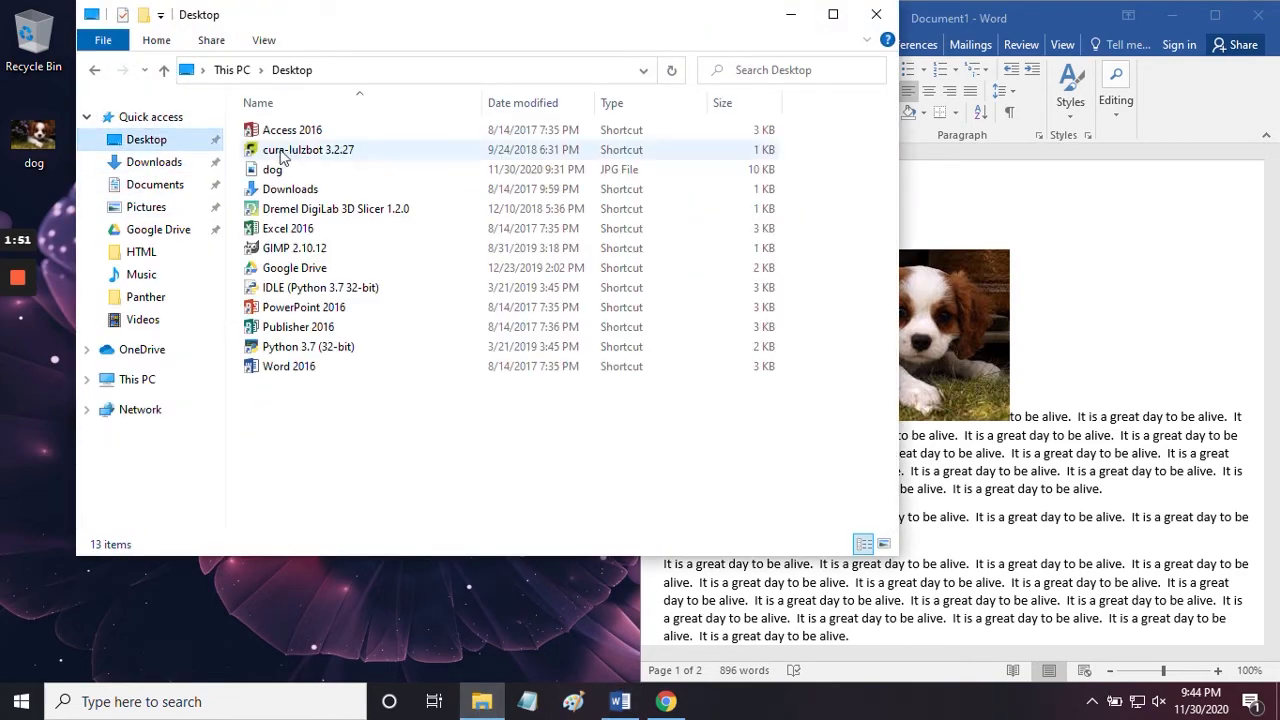
{"action": "left_click_drag", "start_coordinate": [270, 170], "coordinate": [1010, 517]}
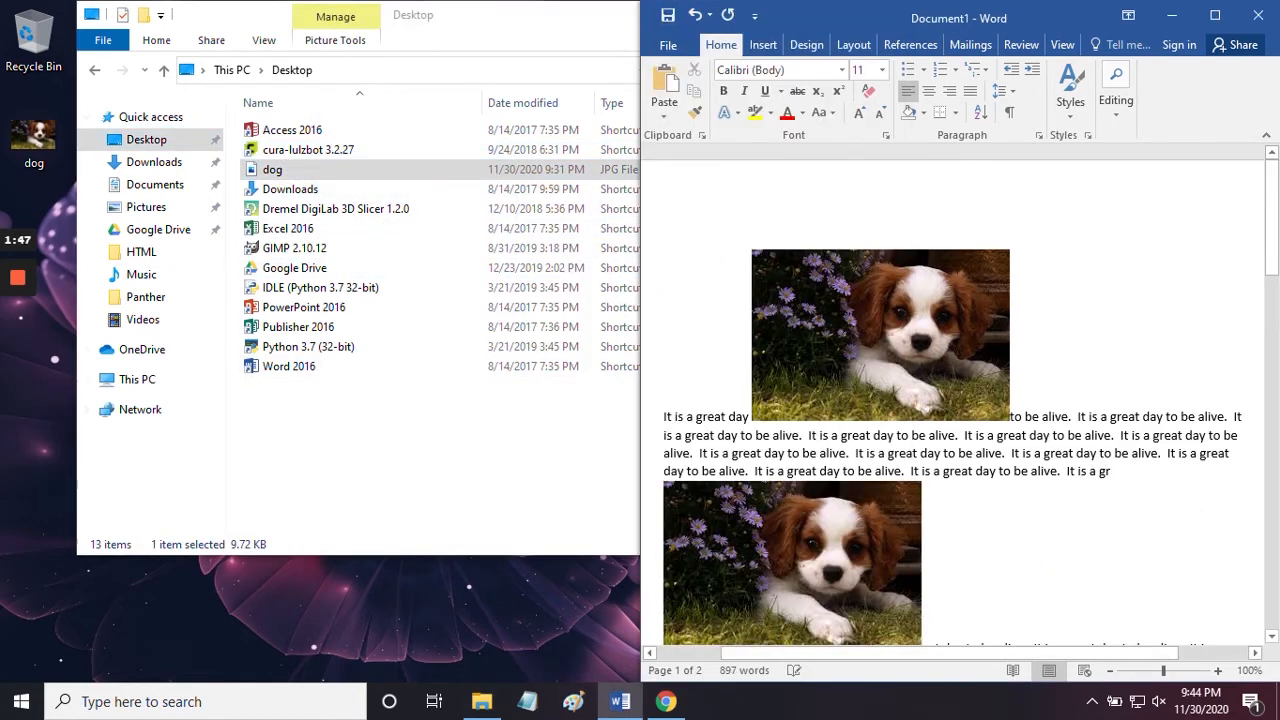
{"action": "scroll", "coordinate": [952, 400], "scroll_direction": "up", "scroll_amount": 2}
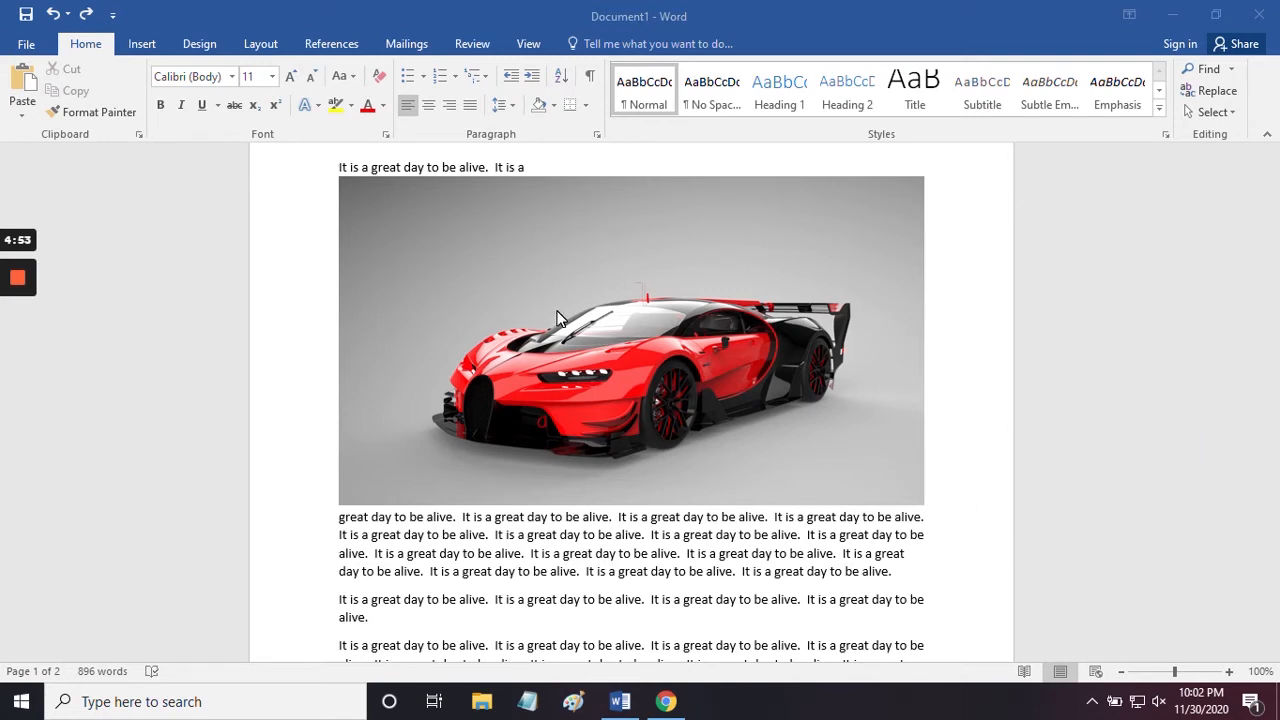
- Narrow the red car picture from its side, reduce its height from its upper edge, and undo both resizes
{"action": "left_click", "coordinate": [617, 351]}
{"action": "left_click", "coordinate": [617, 351]}
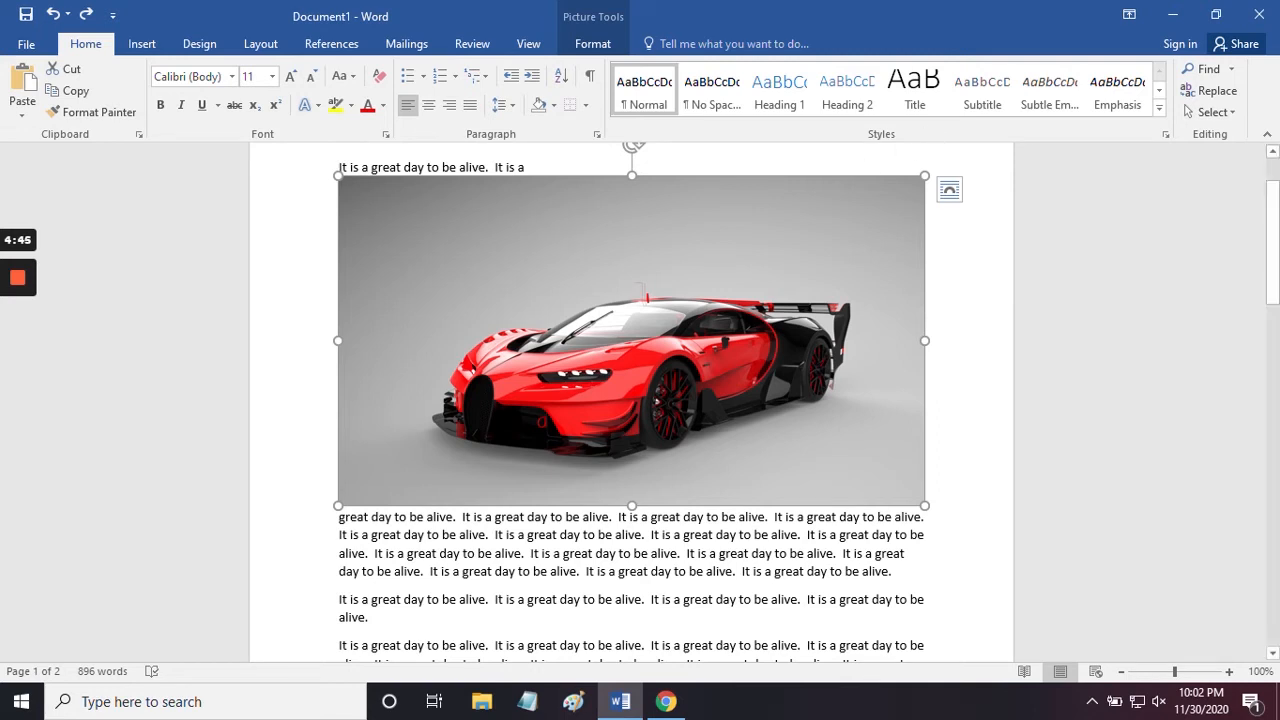
{"action": "scroll", "coordinate": [609, 172], "scroll_direction": "up", "scroll_amount": 1}
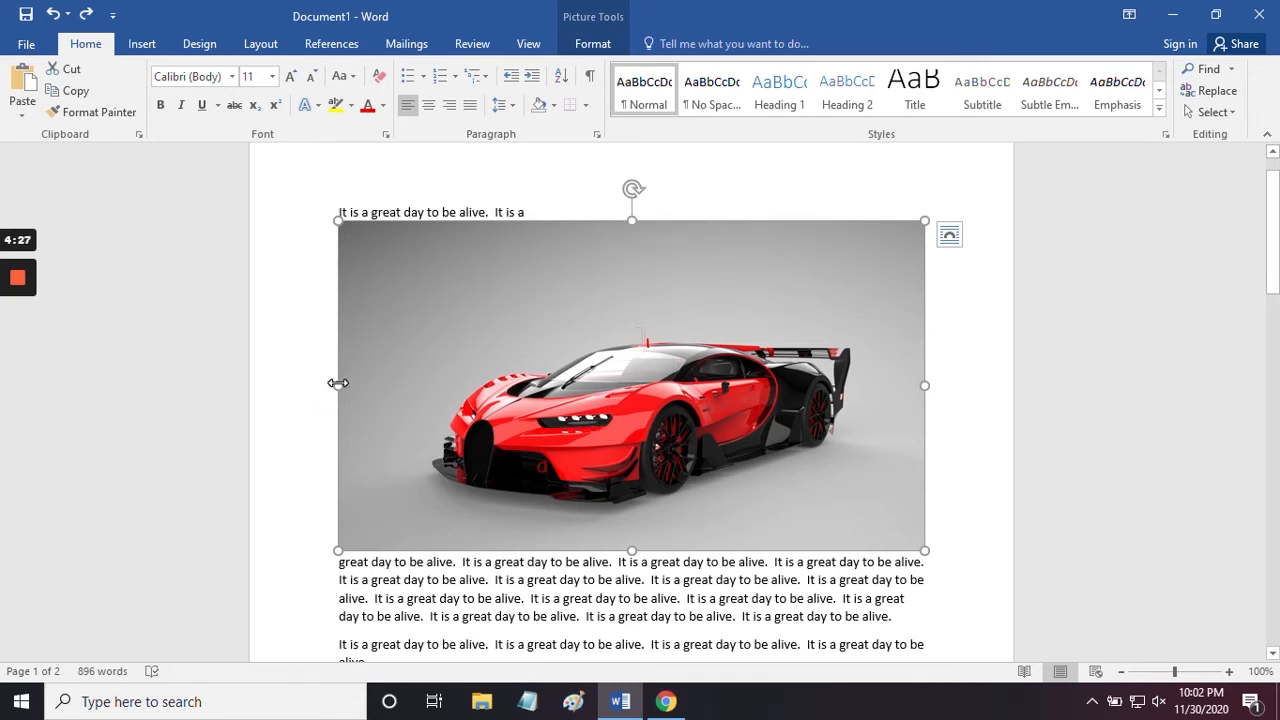
{"action": "left_click_drag", "start_coordinate": [338, 383], "coordinate": [523, 384]}
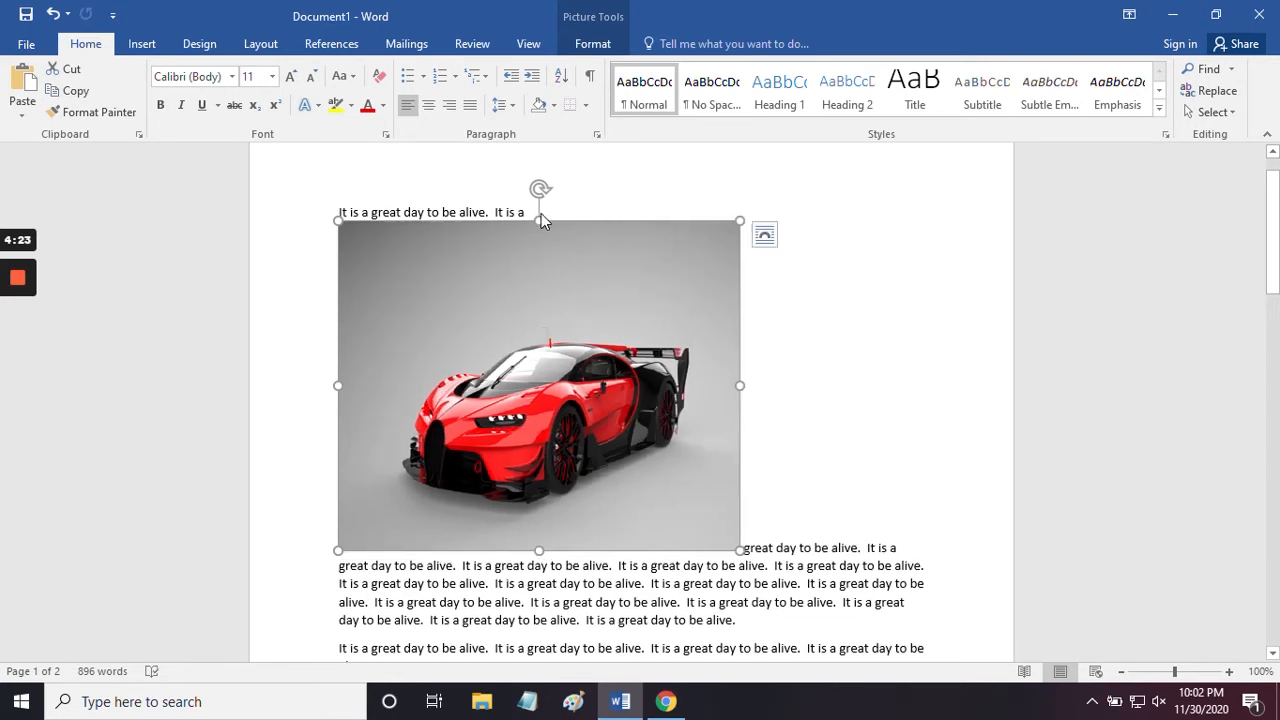
{"action": "left_click_drag", "start_coordinate": [539, 220], "coordinate": [539, 377]}
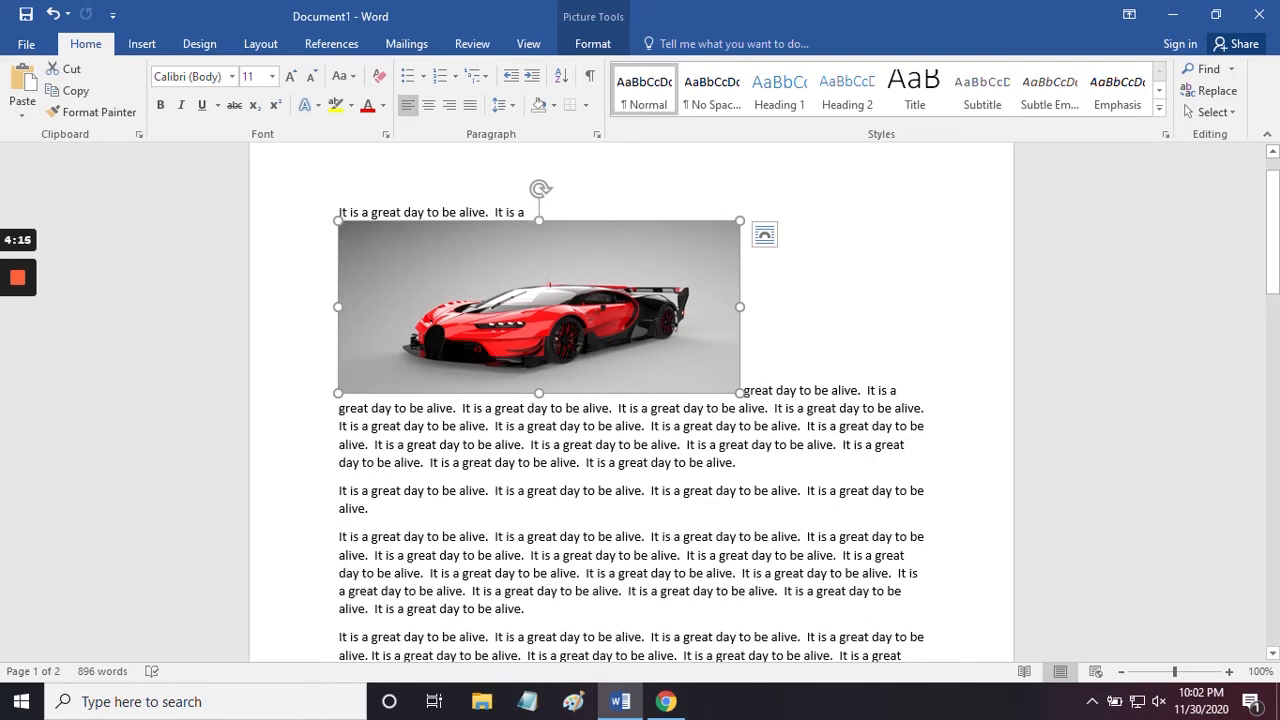
{"action": "left_click", "coordinate": [53, 14]}
{"action": "left_click", "coordinate": [53, 14]}
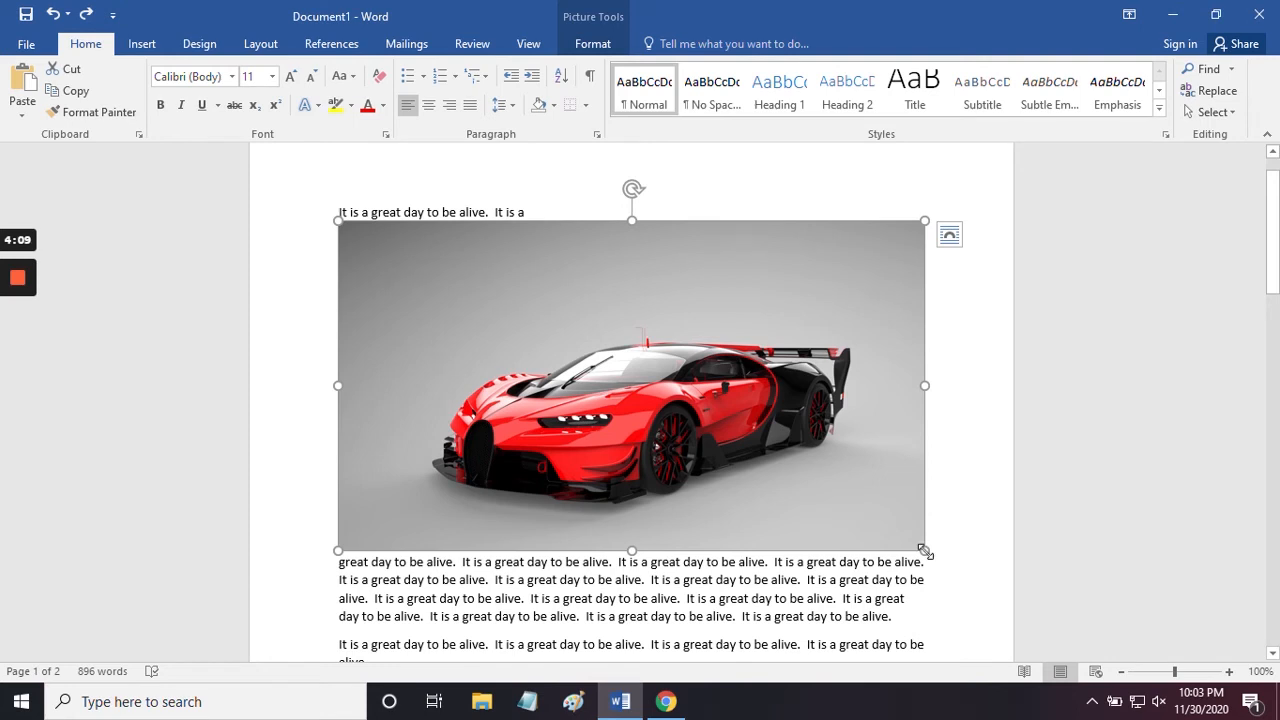
- Scale the car picture proportionally to about 2.52 by 4.48 inches and tilt it counterclockwise so the car's rear is raised
{"action": "left_click_drag", "start_coordinate": [925, 550], "coordinate": [742, 448]}
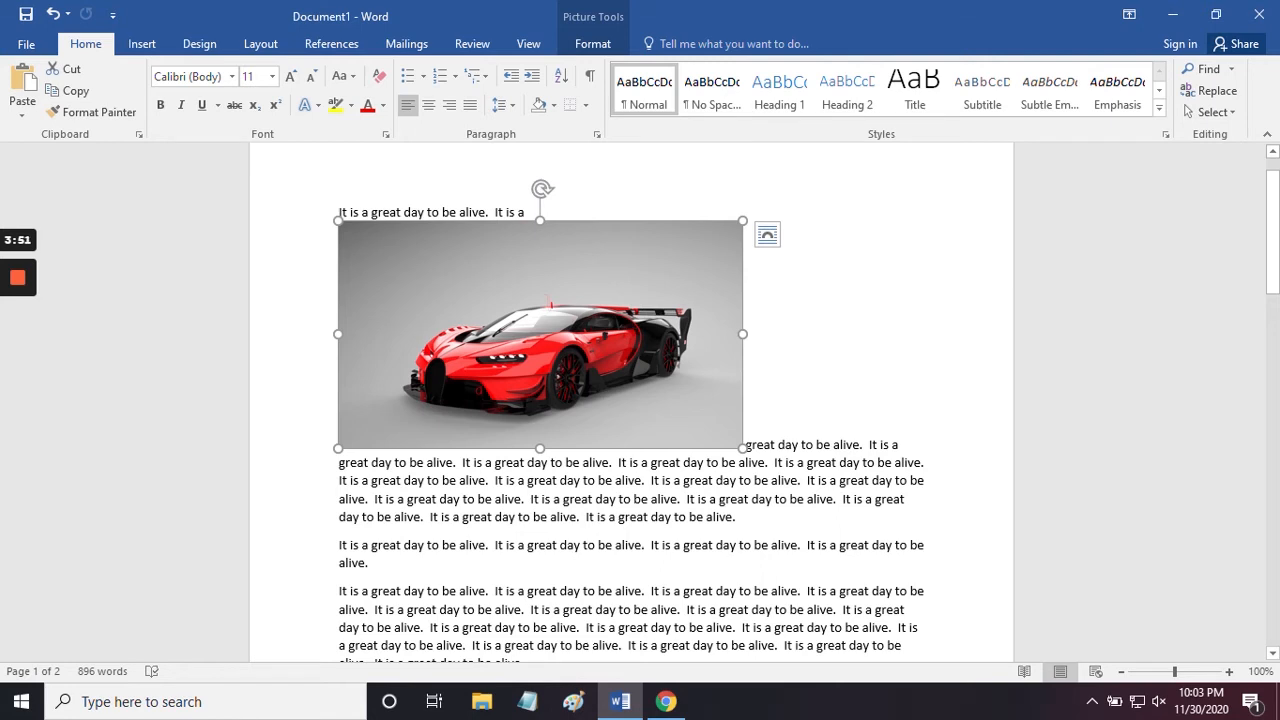
{"action": "left_click_drag", "start_coordinate": [541, 189], "coordinate": [655, 312]}
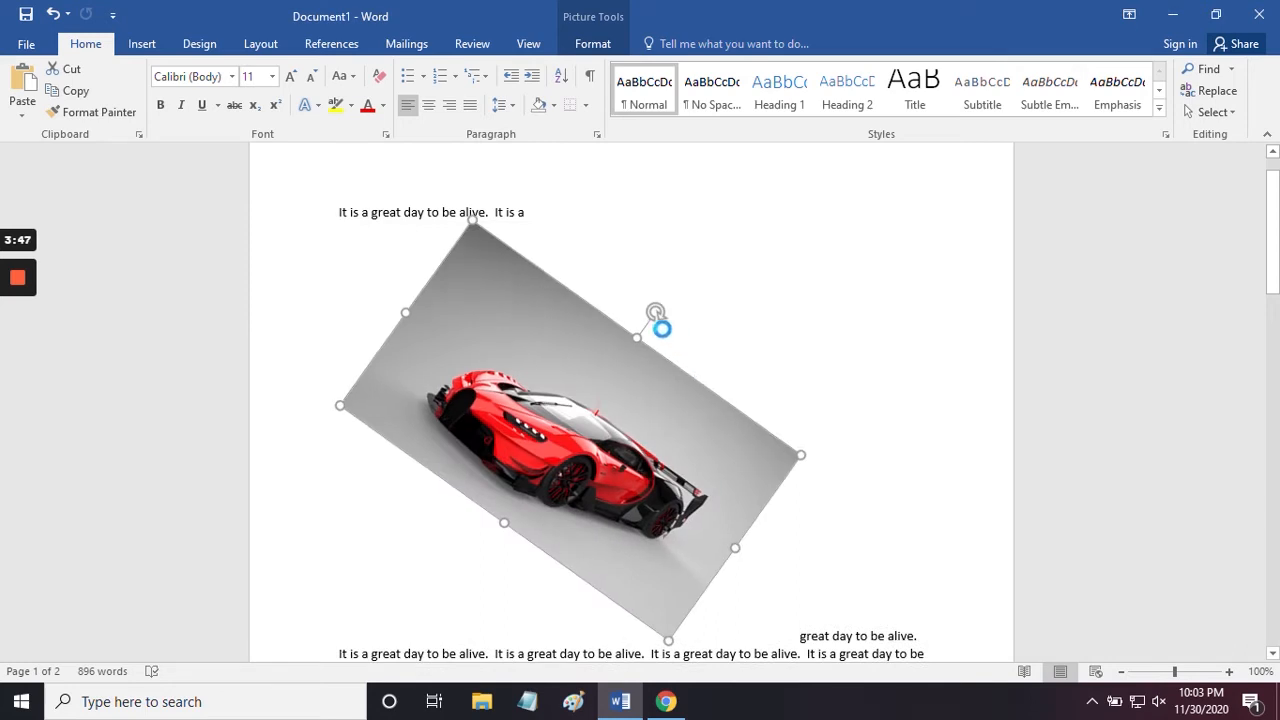
{"action": "left_click_drag", "start_coordinate": [655, 314], "coordinate": [484, 316]}
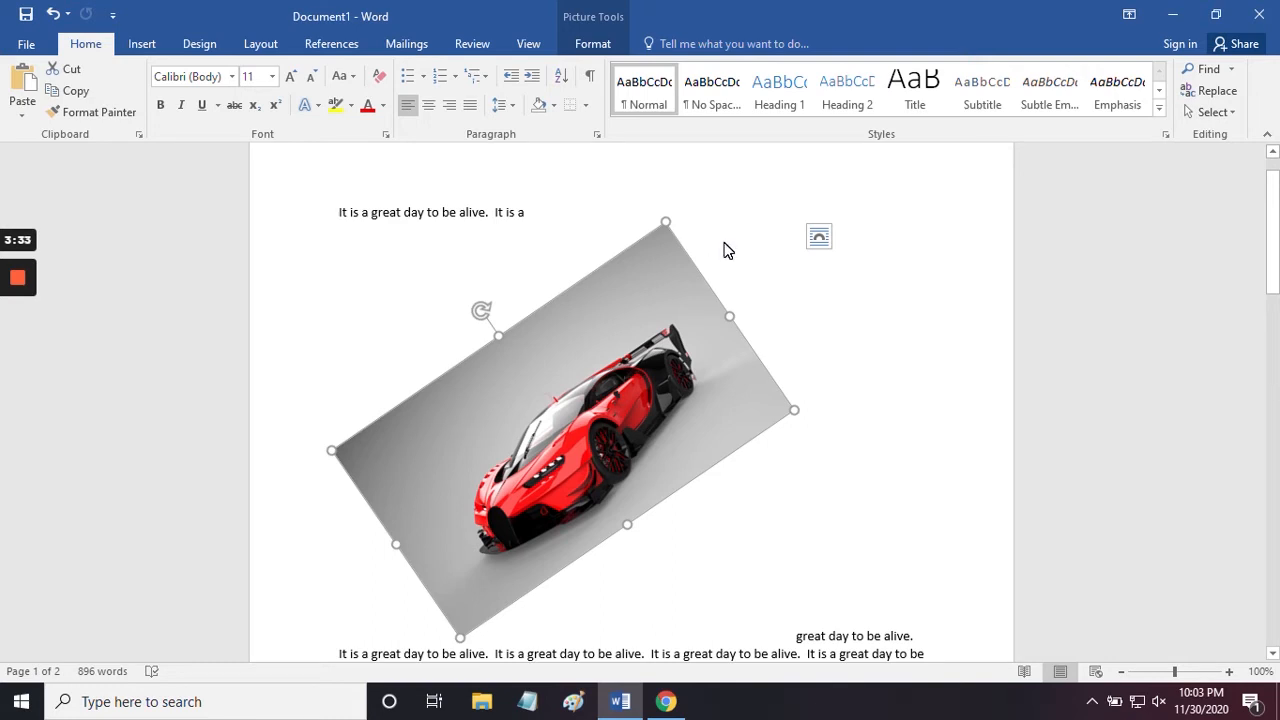
- Try the car picture's text wrapping options in turn: Square, Tight, Through, Top and Bottom, Behind Text, and In Front of Text
{"action": "left_click", "coordinate": [819, 238]}
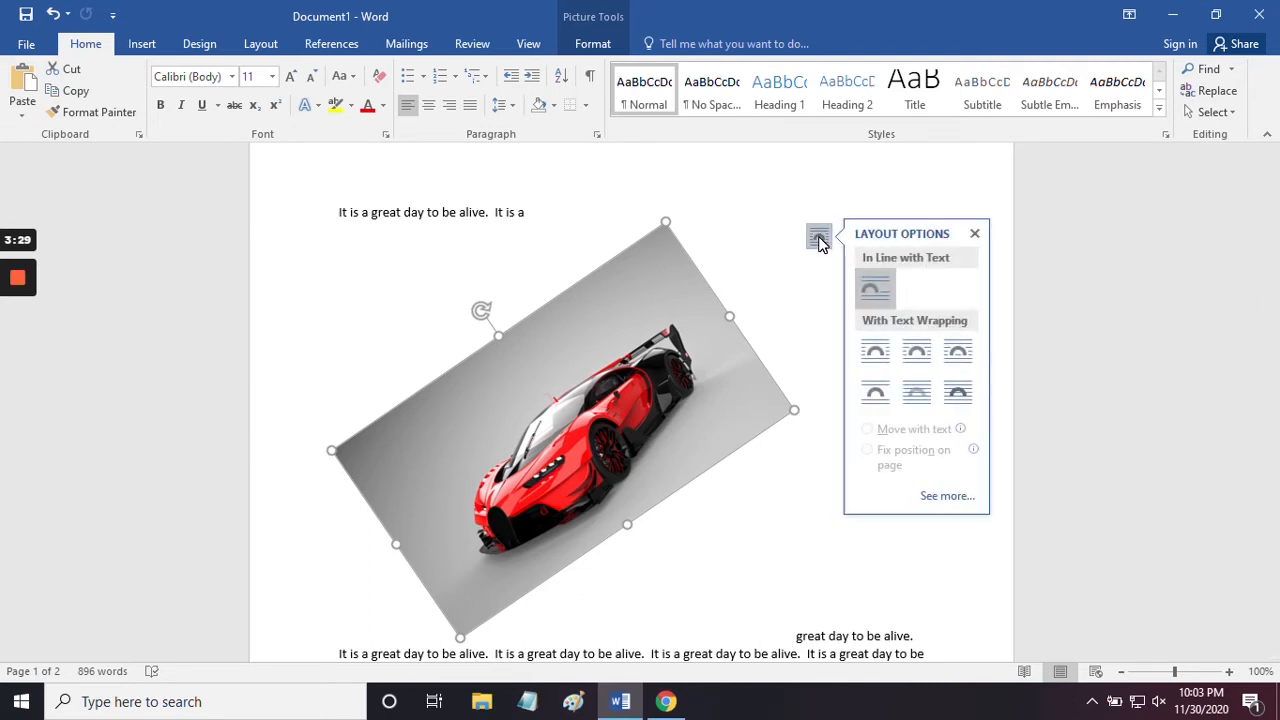
{"action": "left_click", "coordinate": [876, 355]}
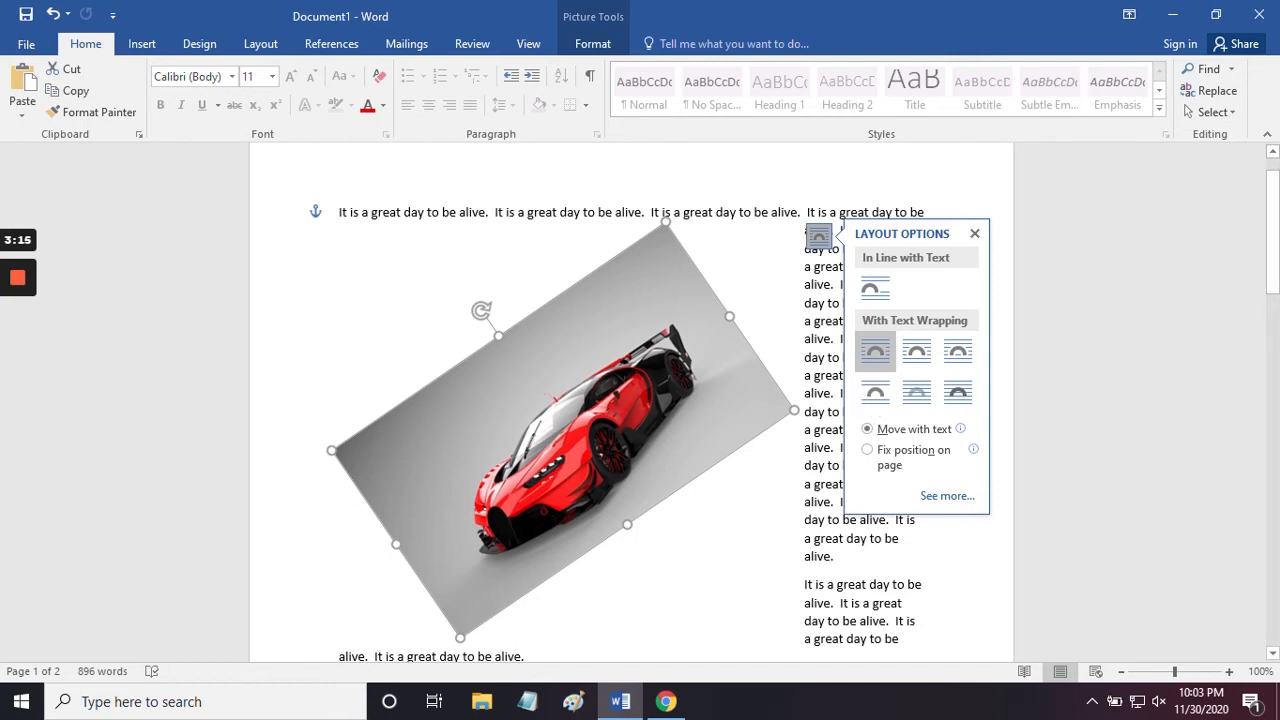
{"action": "left_click", "coordinate": [922, 362]}
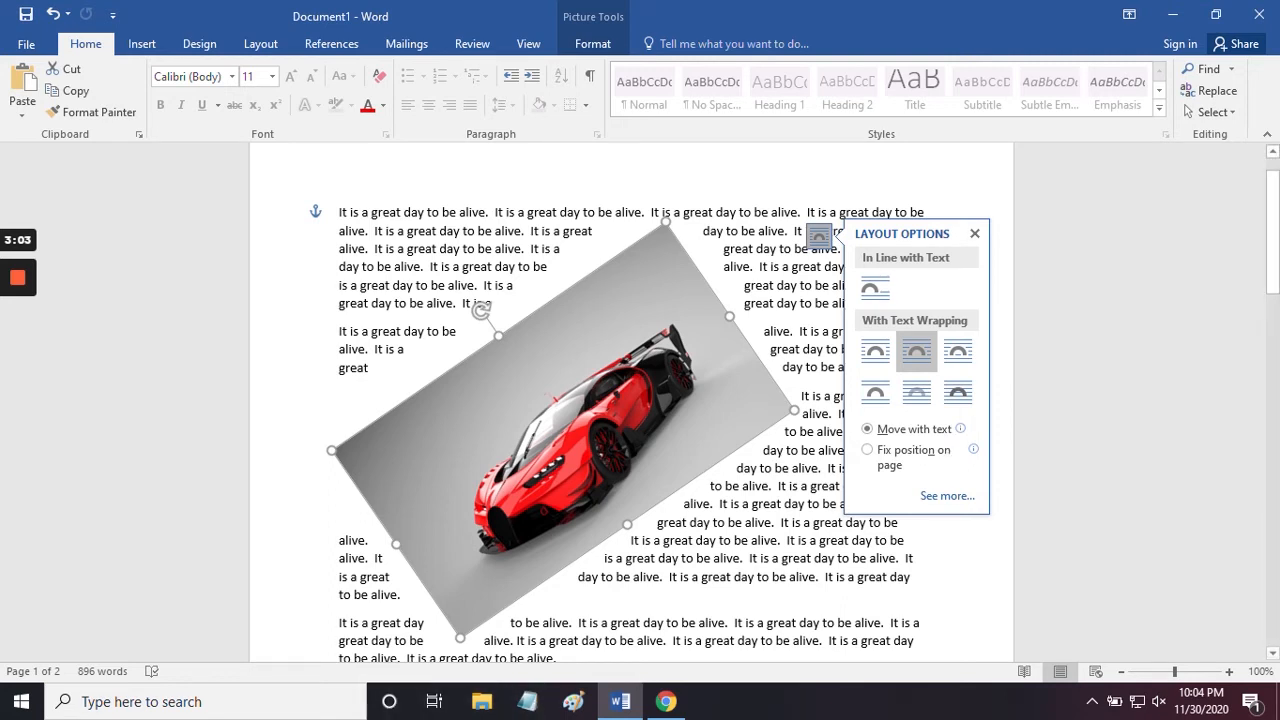
{"action": "left_click", "coordinate": [958, 355]}
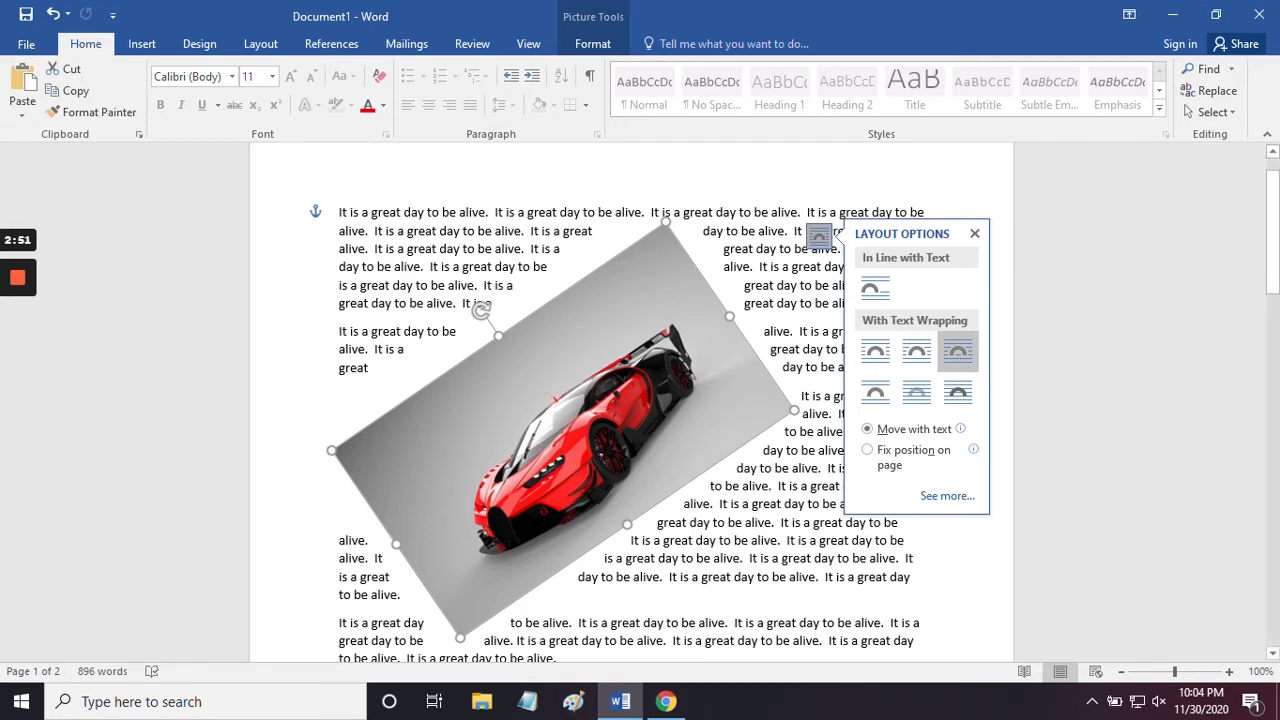
{"action": "left_click", "coordinate": [868, 400]}
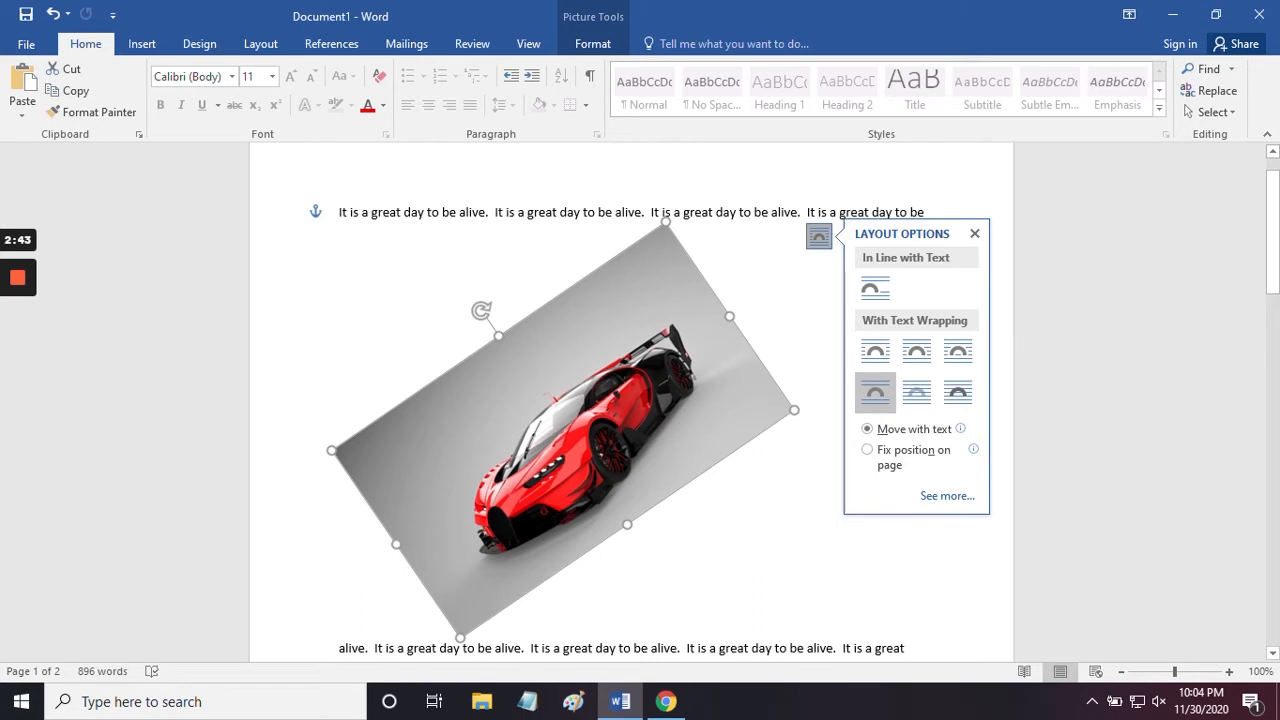
{"action": "left_click", "coordinate": [917, 395]}
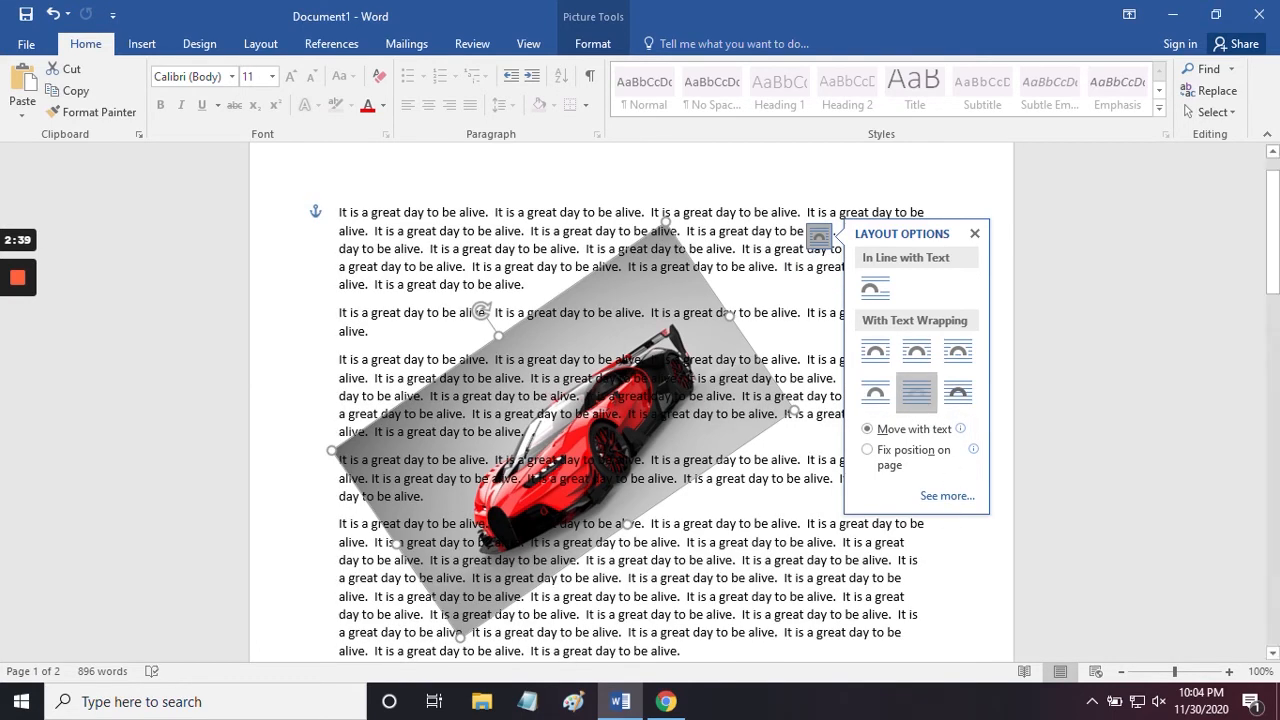
{"action": "left_click", "coordinate": [964, 395]}
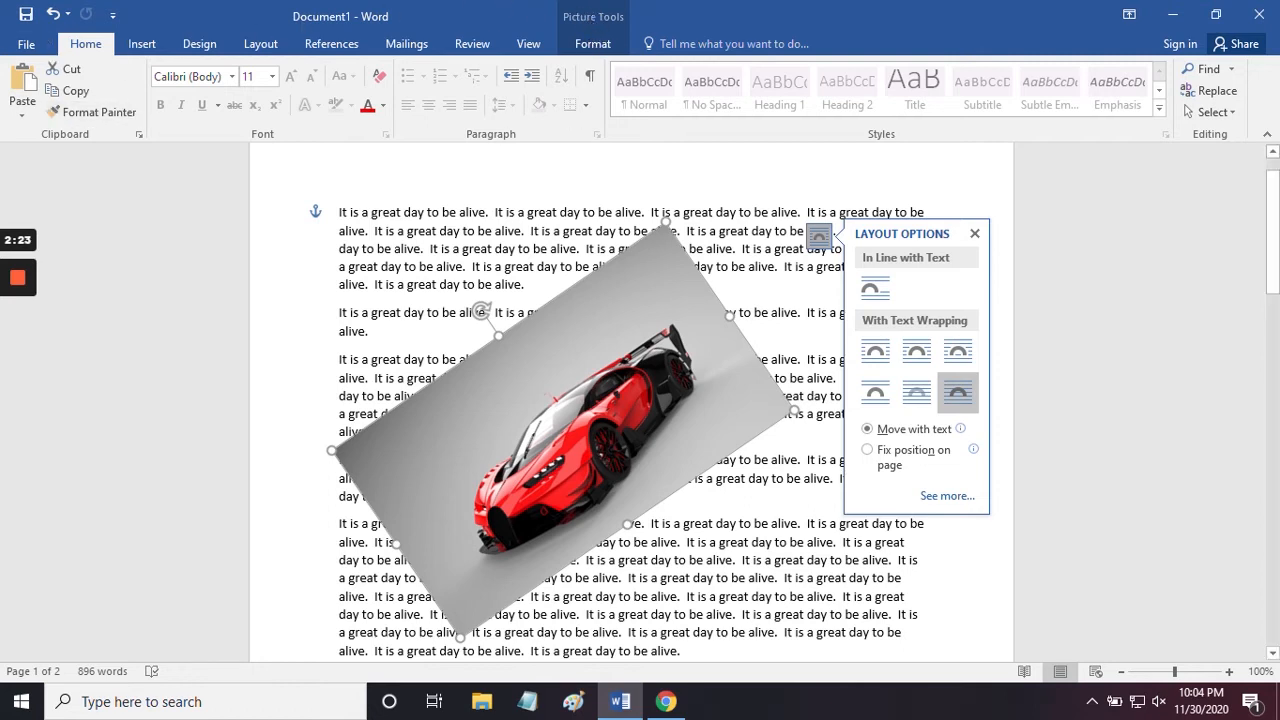
- Remove the car picture's background using the automatically marked area and set its text wrapping to Through
{"action": "left_click", "coordinate": [593, 47]}
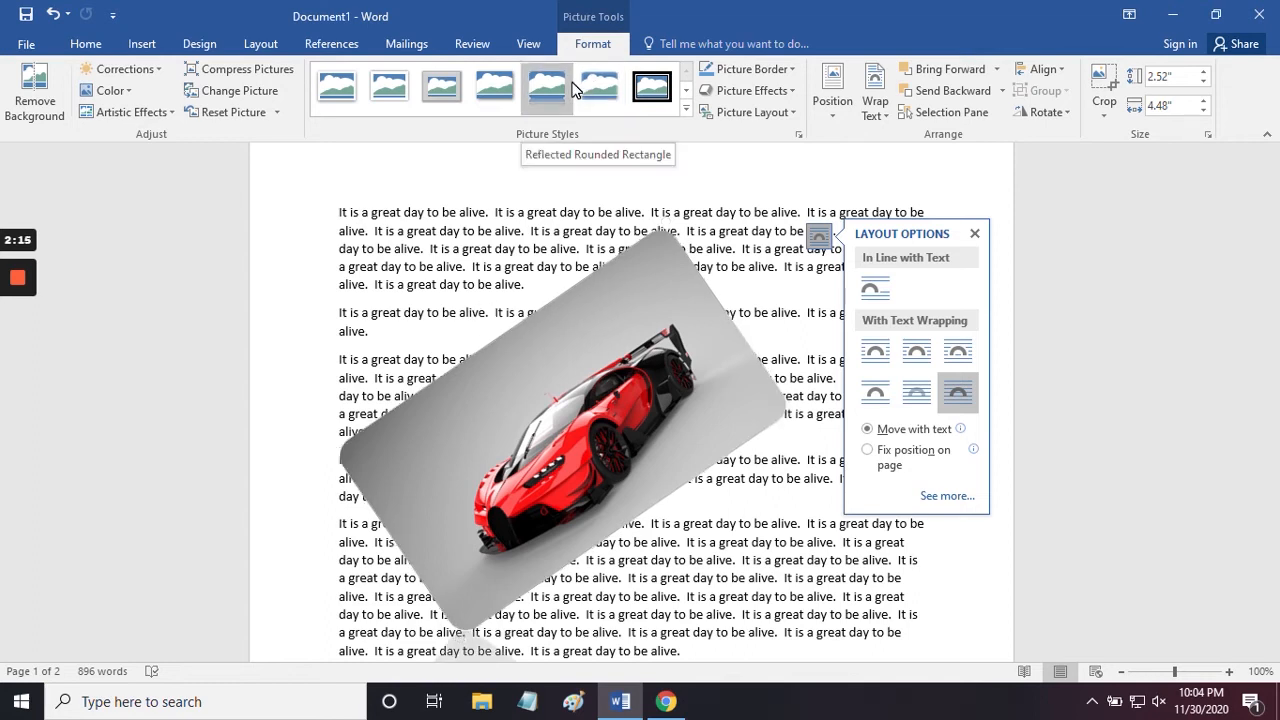
{"action": "left_click", "coordinate": [33, 90]}
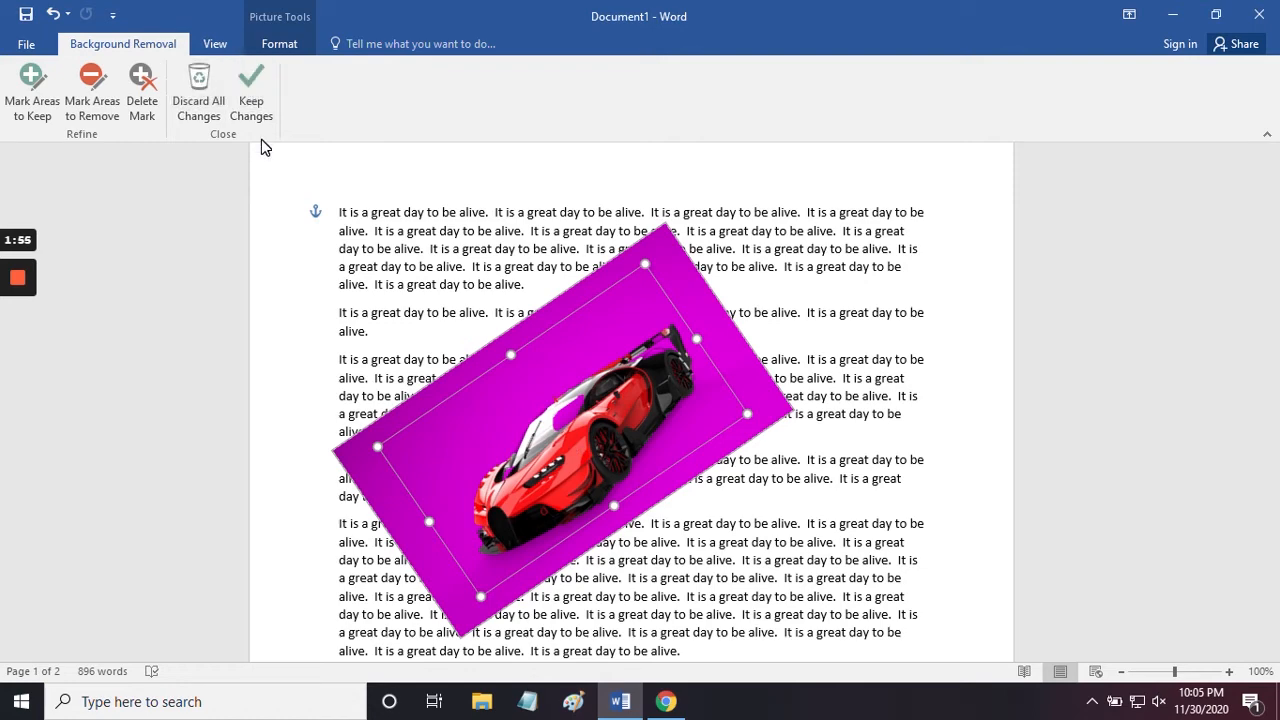
{"action": "left_click", "coordinate": [253, 98]}
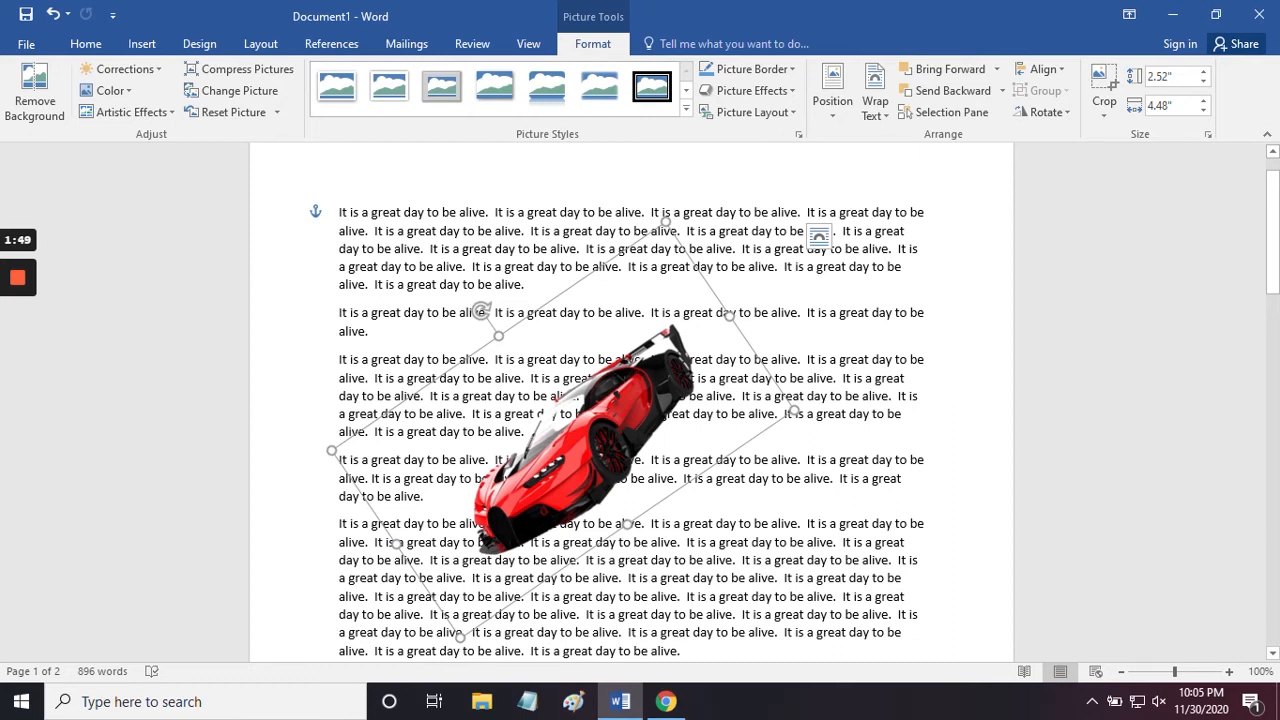
{"action": "left_click", "coordinate": [818, 235]}
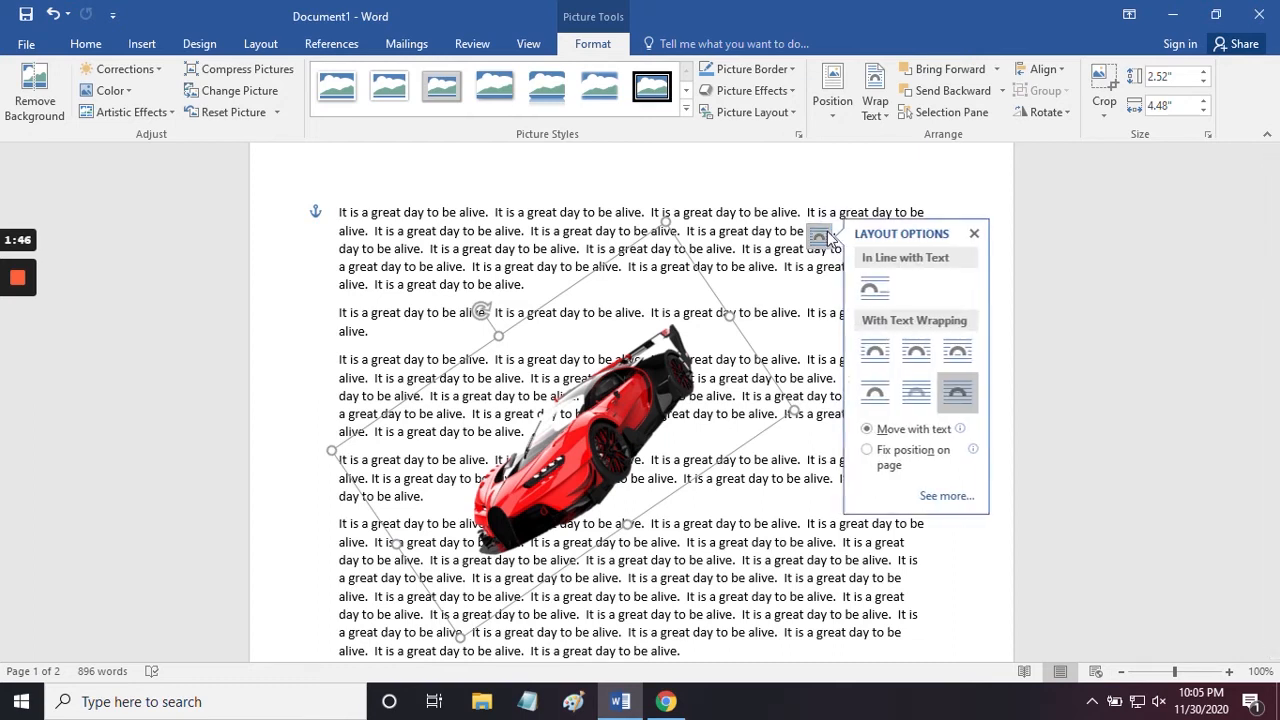
{"action": "left_click", "coordinate": [960, 350]}
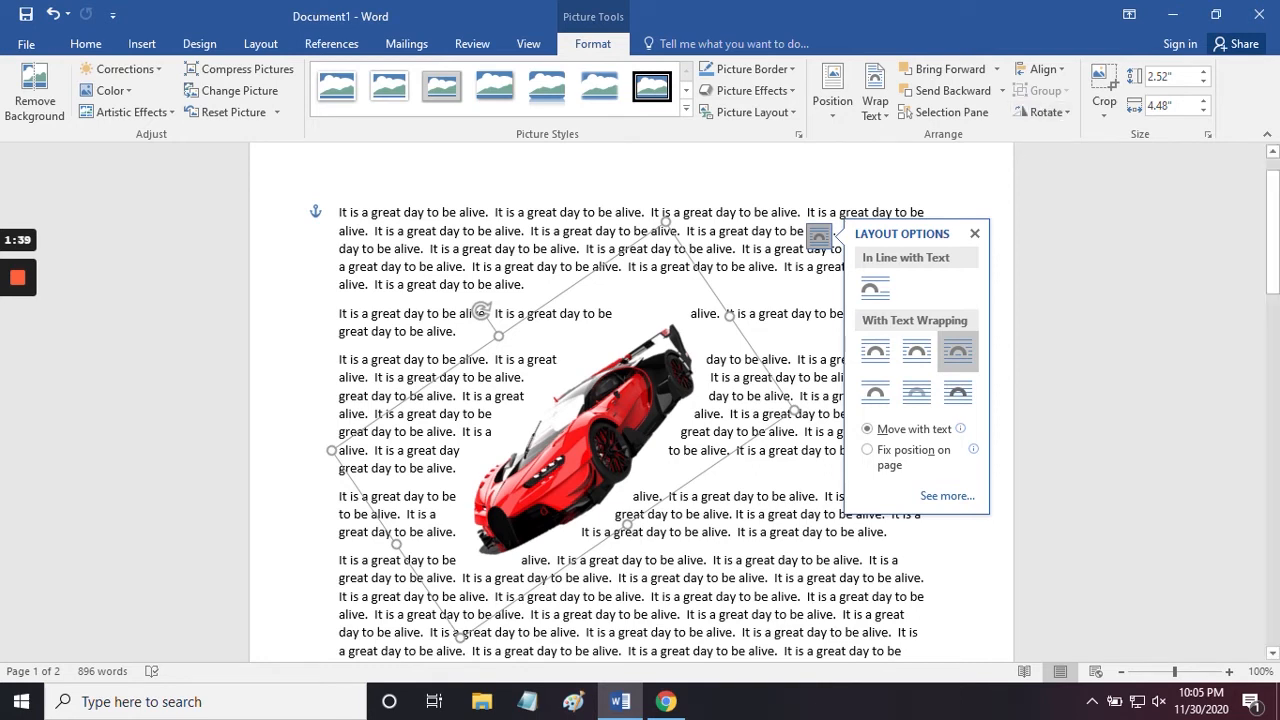
- Crop the car picture to about 1.4 by 2.5 inches and shift the image so most of the car fills the crop frame
{"action": "left_click", "coordinate": [1104, 80]}
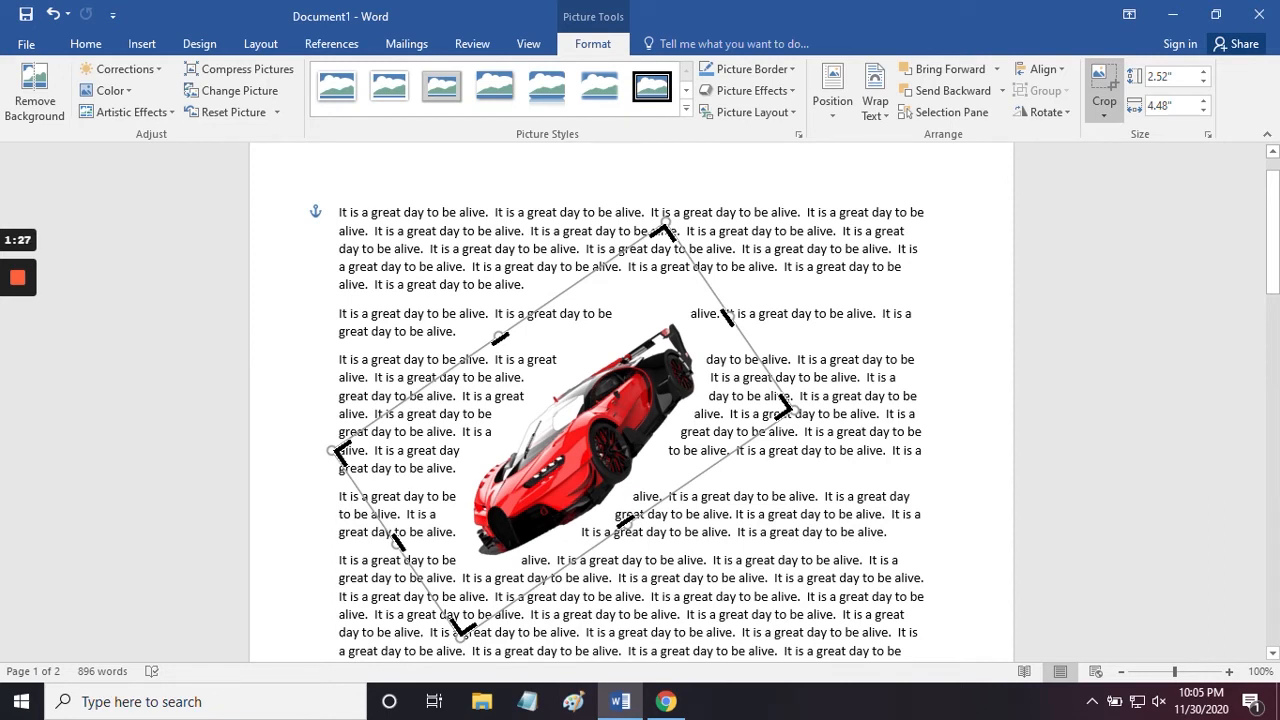
{"action": "left_click_drag", "start_coordinate": [338, 452], "coordinate": [549, 440]}
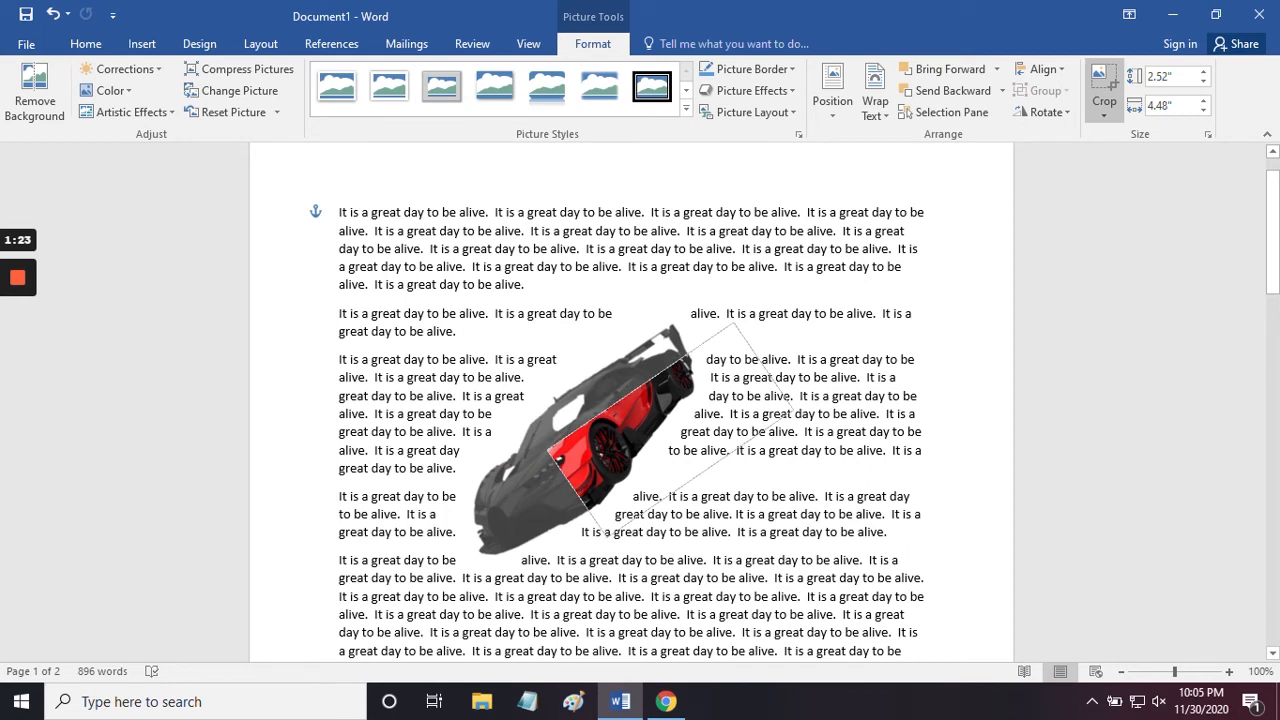
{"action": "left_click_drag", "start_coordinate": [549, 440], "coordinate": [538, 433]}
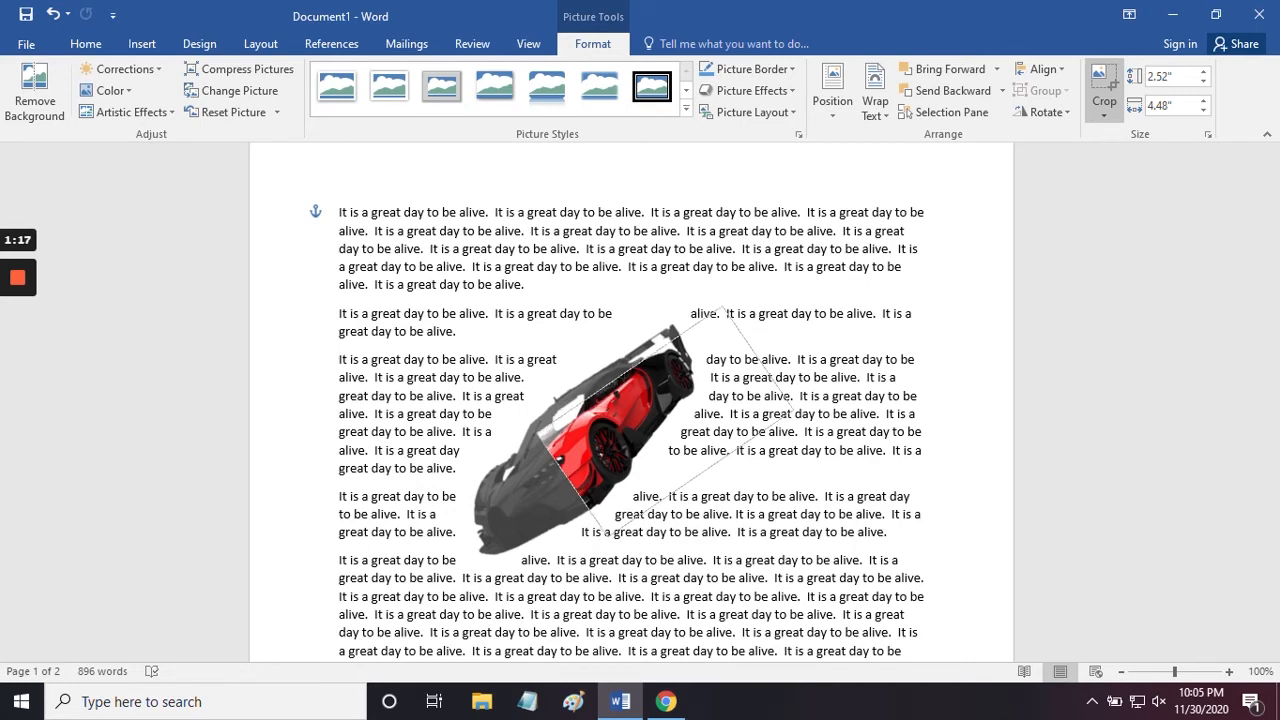
{"action": "left_click_drag", "start_coordinate": [538, 434], "coordinate": [538, 434]}
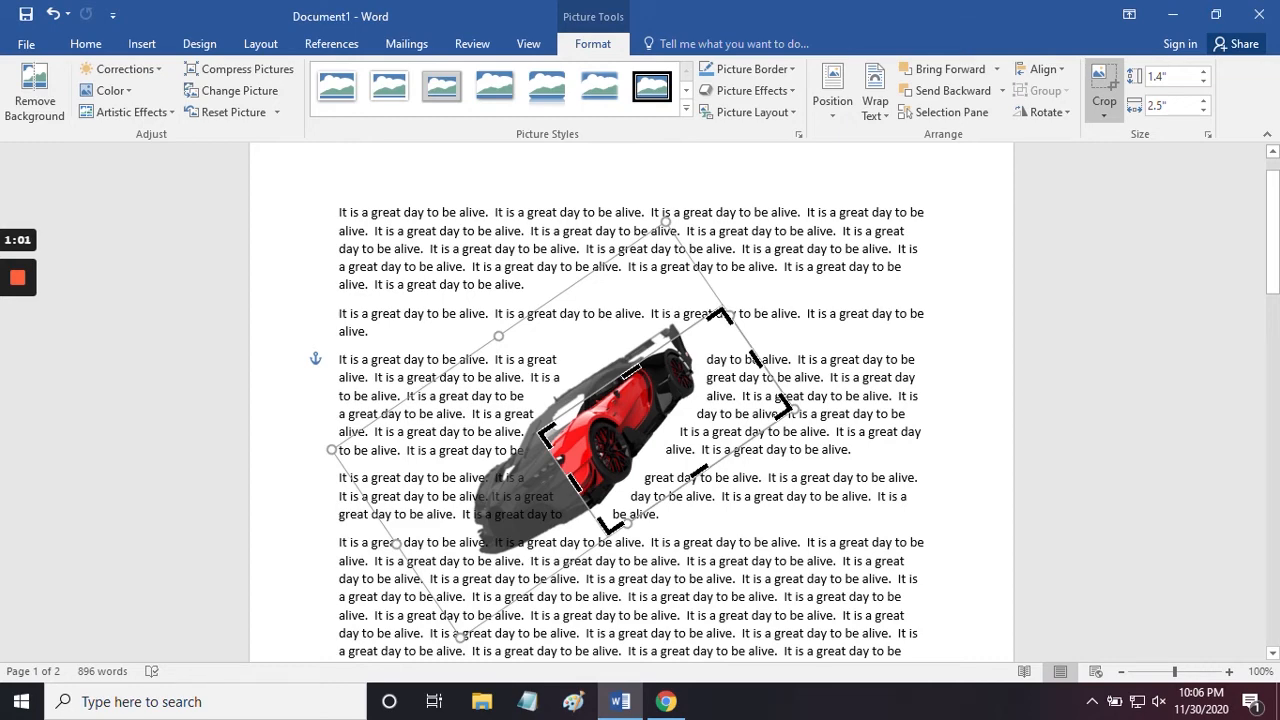
{"action": "left_click_drag", "start_coordinate": [620, 425], "coordinate": [672, 410]}
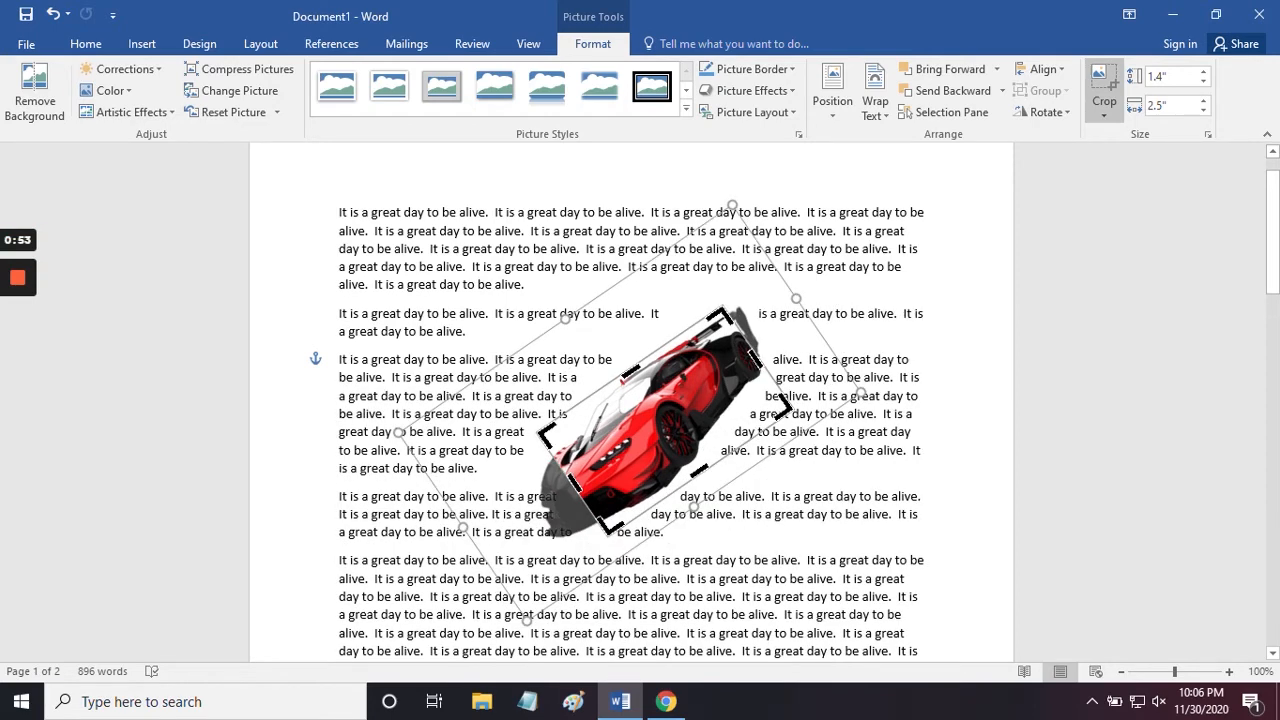
{"action": "left_click", "coordinate": [1106, 84]}
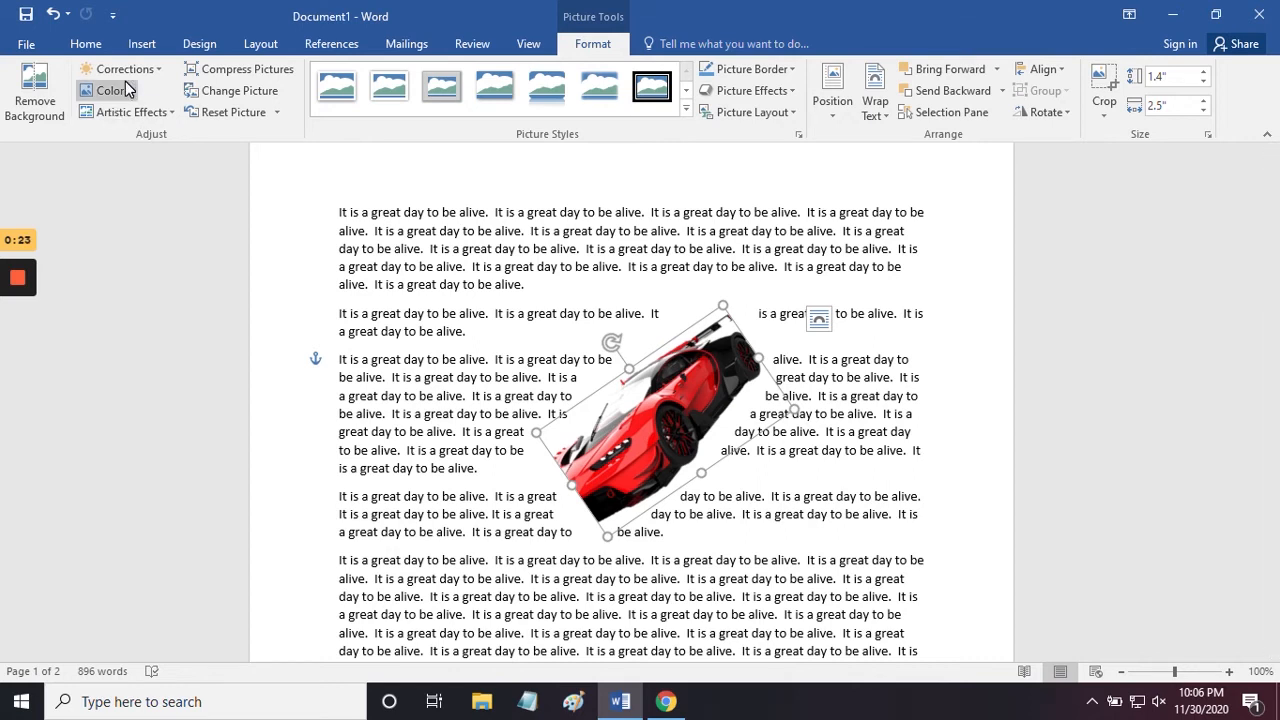
- Darken the car picture with the darkest brightness correction preset in the middle contrast row
{"action": "left_click", "coordinate": [156, 66]}
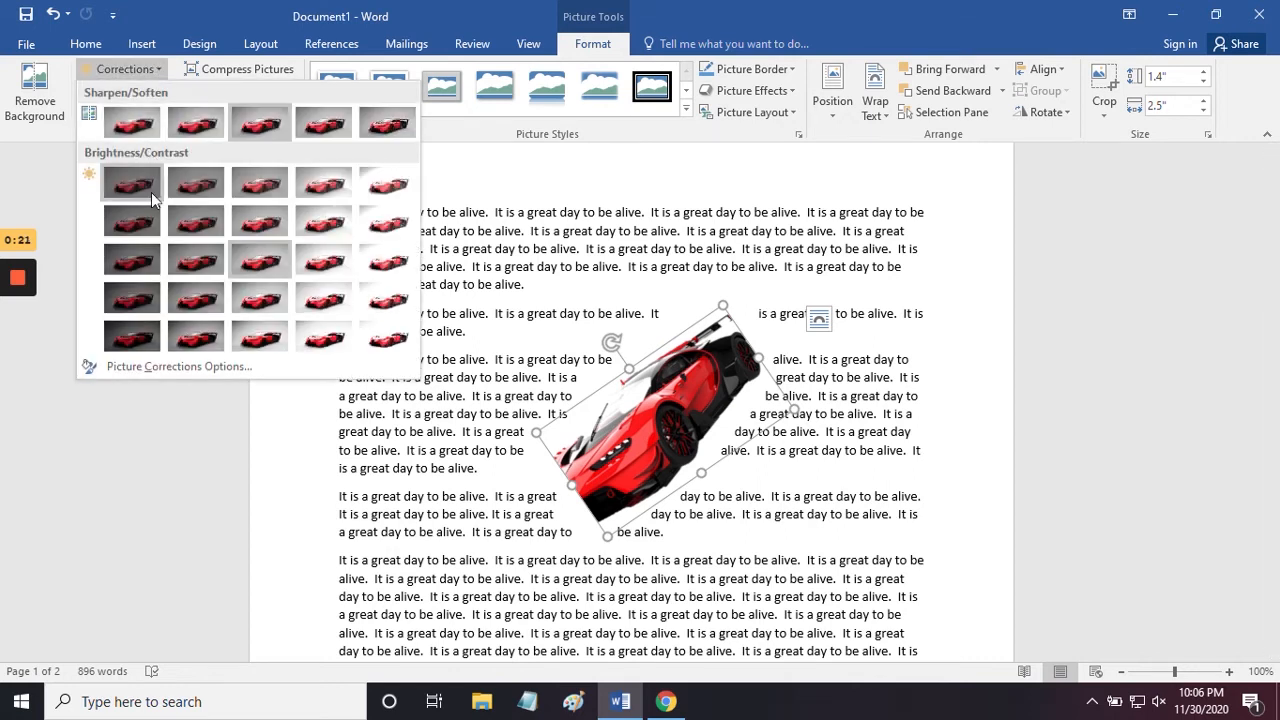
{"action": "left_click", "coordinate": [141, 268]}
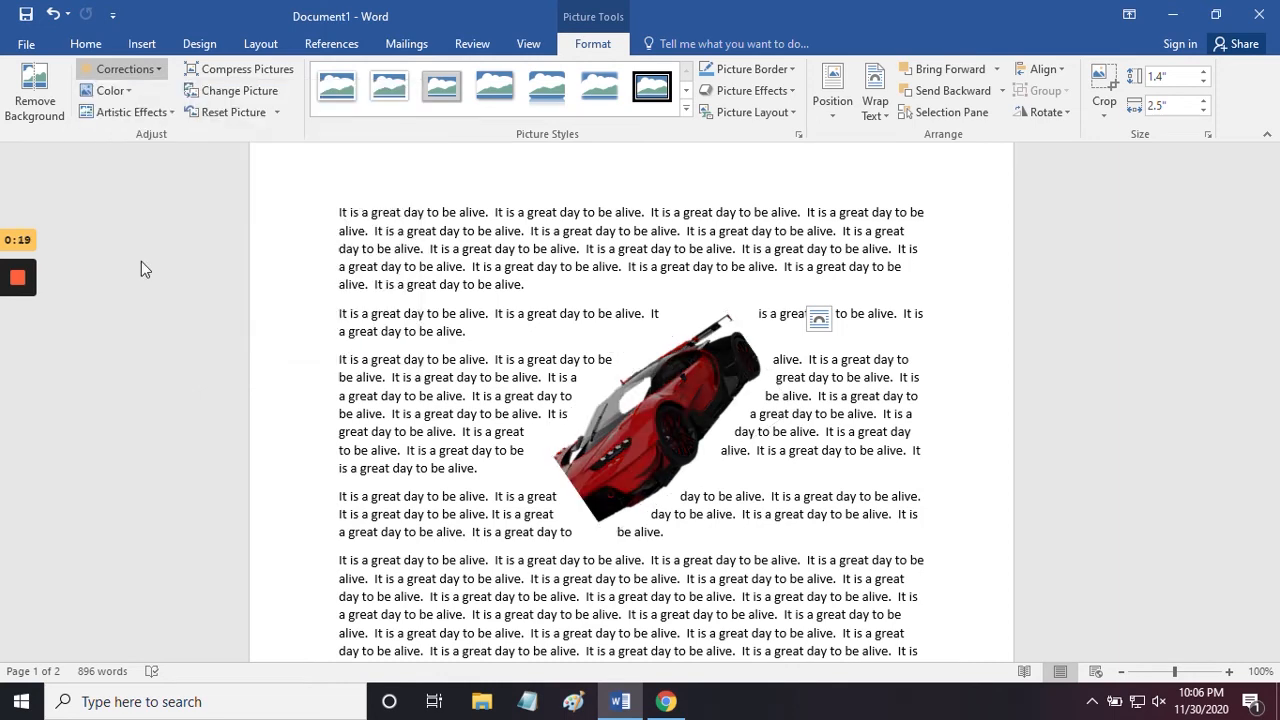
- Examine the color variations, picture styles and picture effects available for the car picture
{"action": "left_click", "coordinate": [121, 90]}
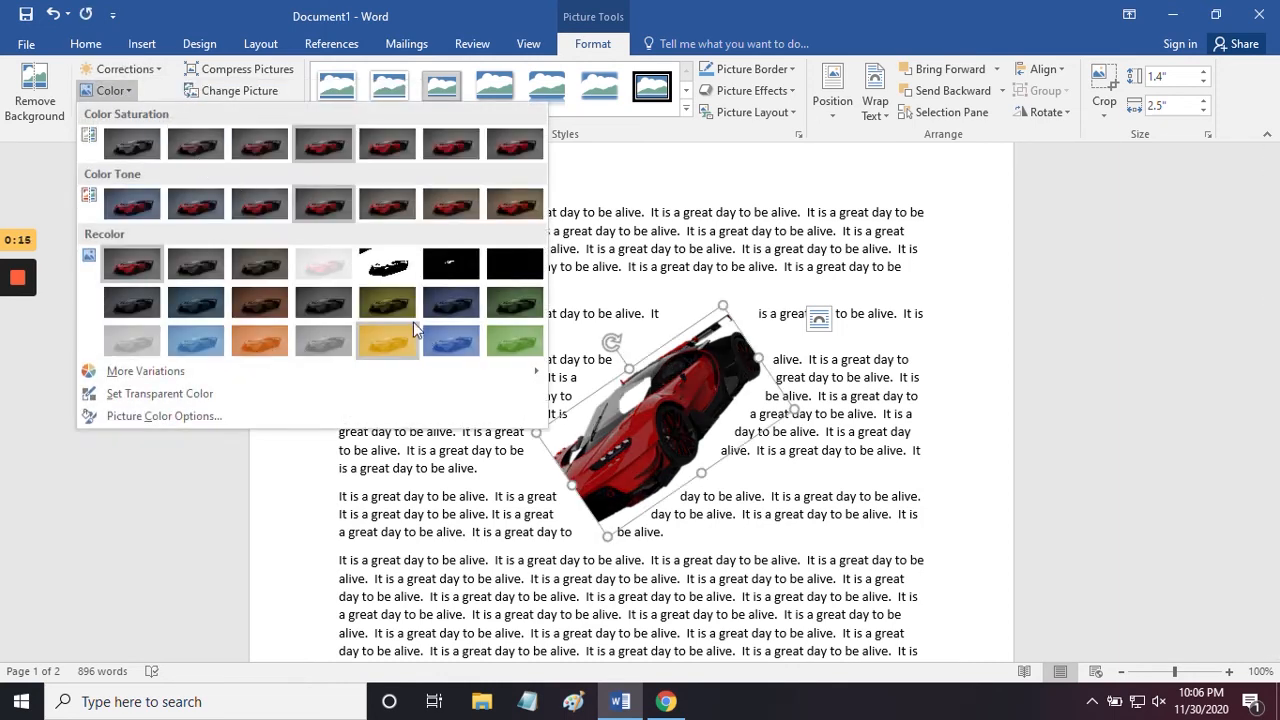
{"action": "left_click", "coordinate": [178, 25]}
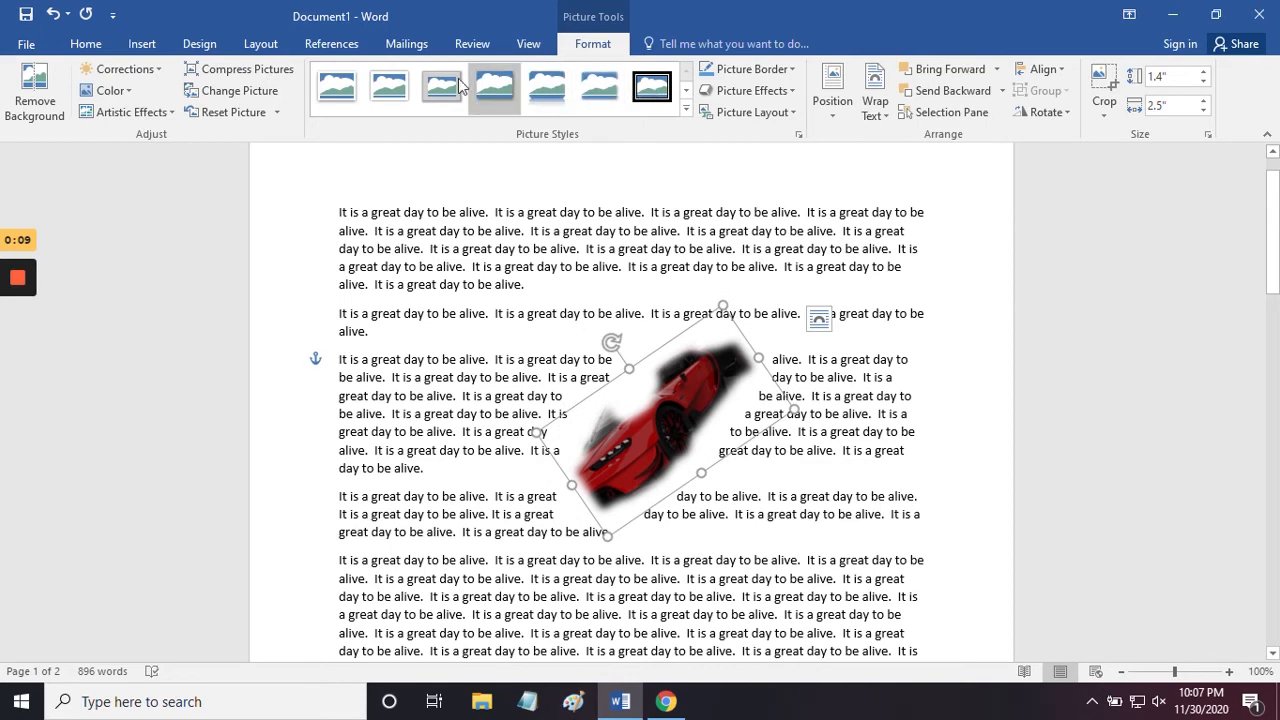
{"action": "left_click", "coordinate": [790, 91]}
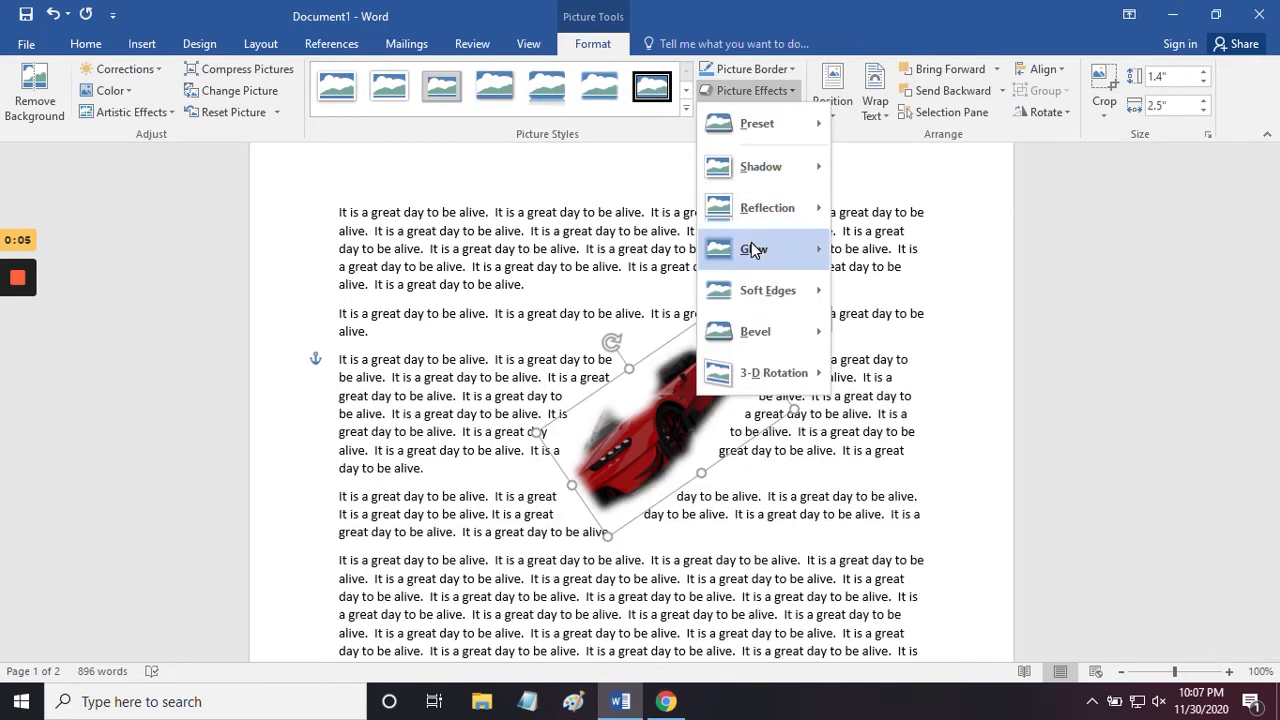
{"action": "mouse_move", "coordinate": [754, 255]}
{"action": "left_click", "coordinate": [84, 320]}
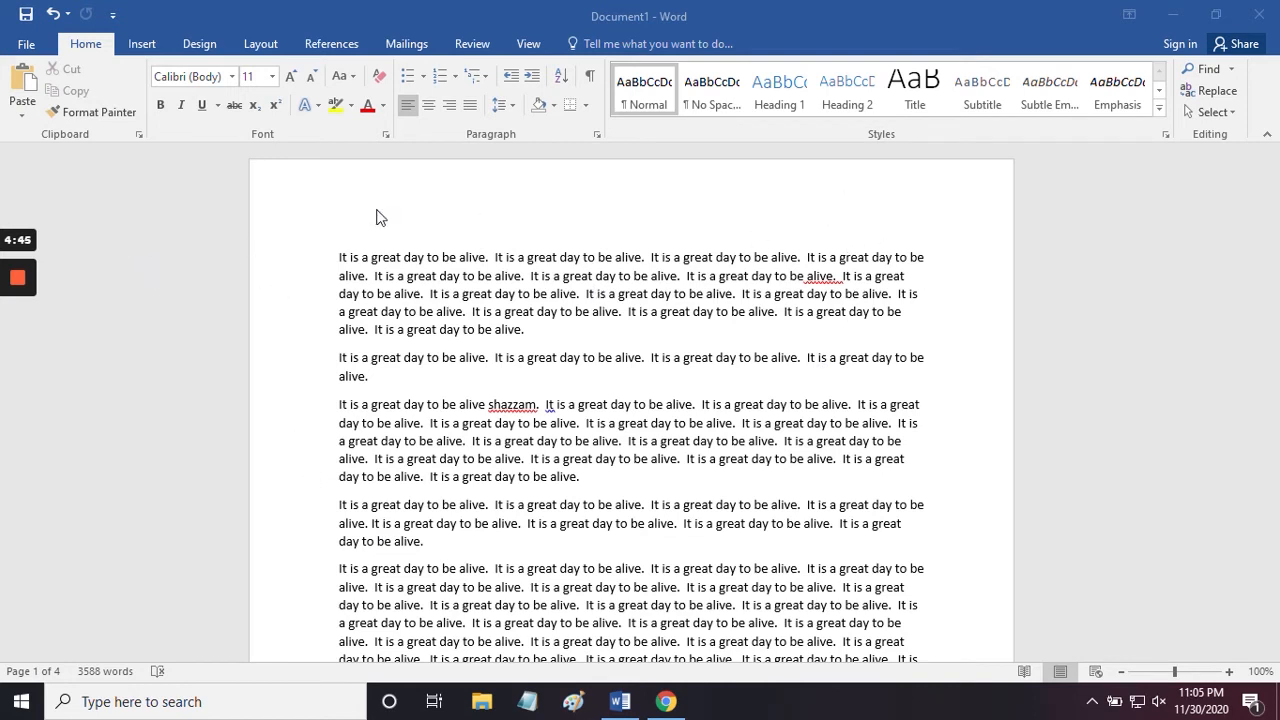
- Insert page numbers at the bottom of the page using the Plain Number 3 style
{"action": "left_click", "coordinate": [147, 47]}
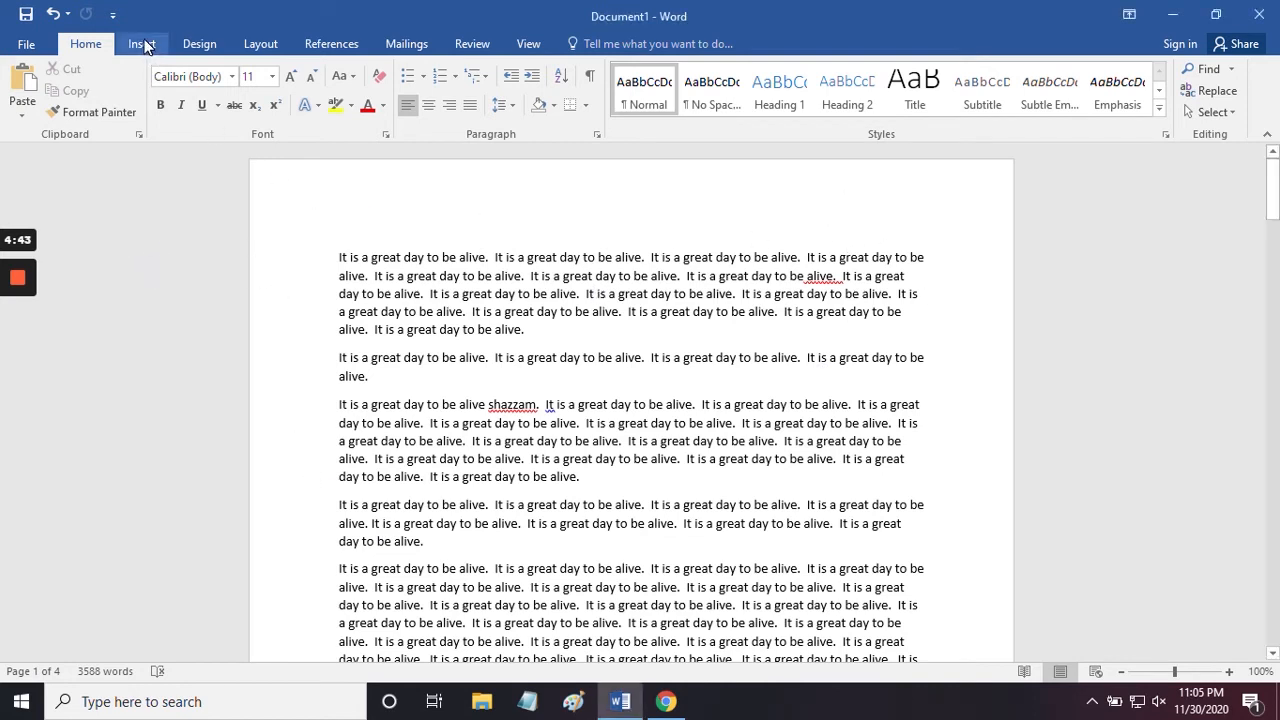
{"action": "left_click", "coordinate": [144, 47]}
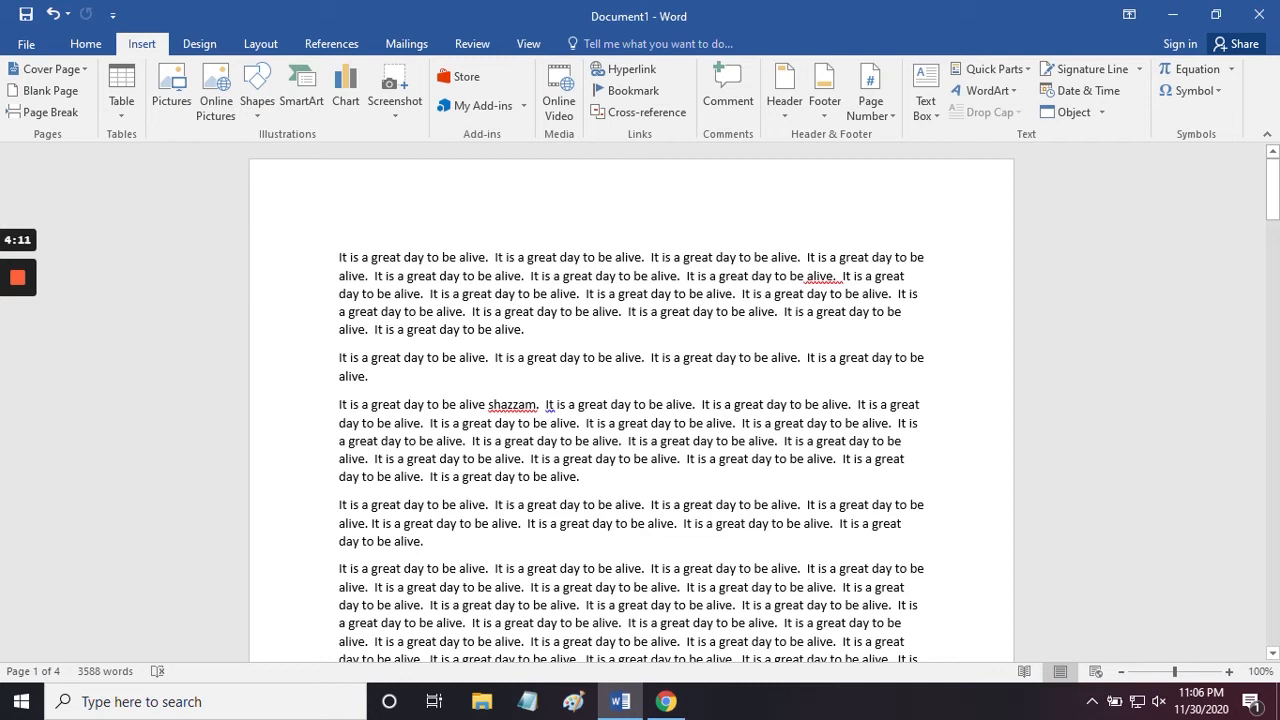
{"action": "left_click", "coordinate": [873, 110]}
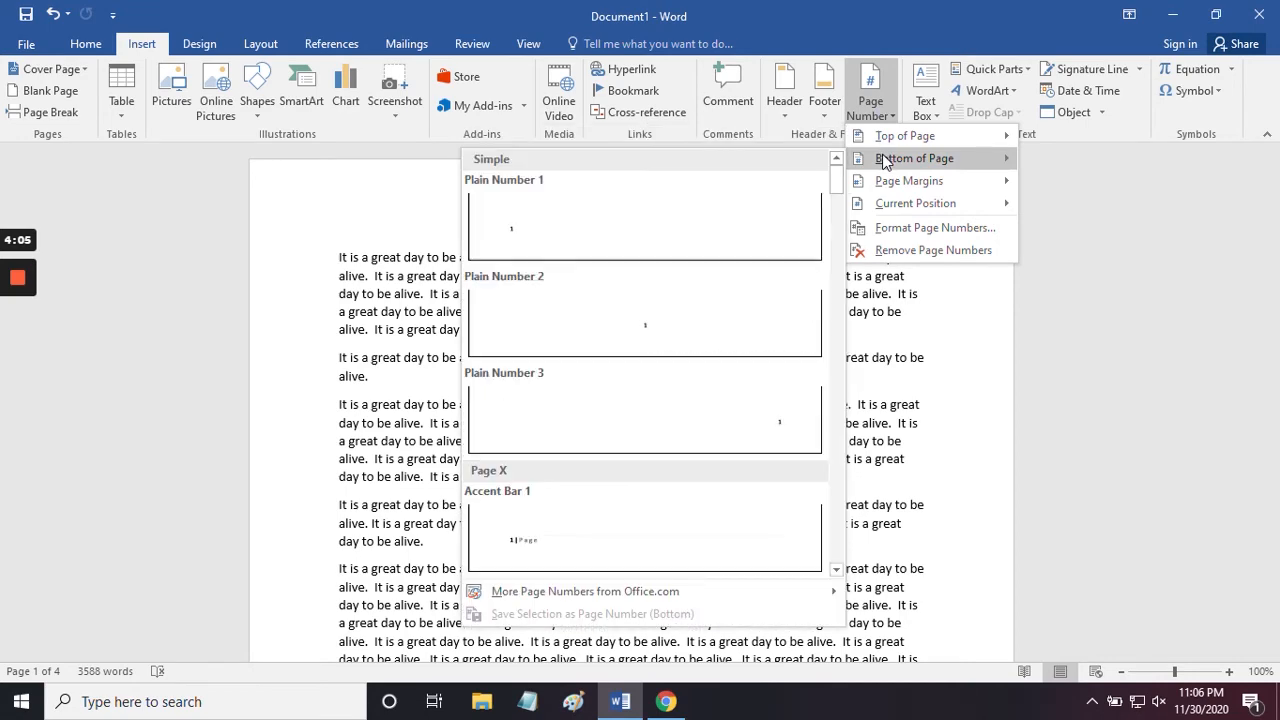
{"action": "mouse_move", "coordinate": [895, 180]}
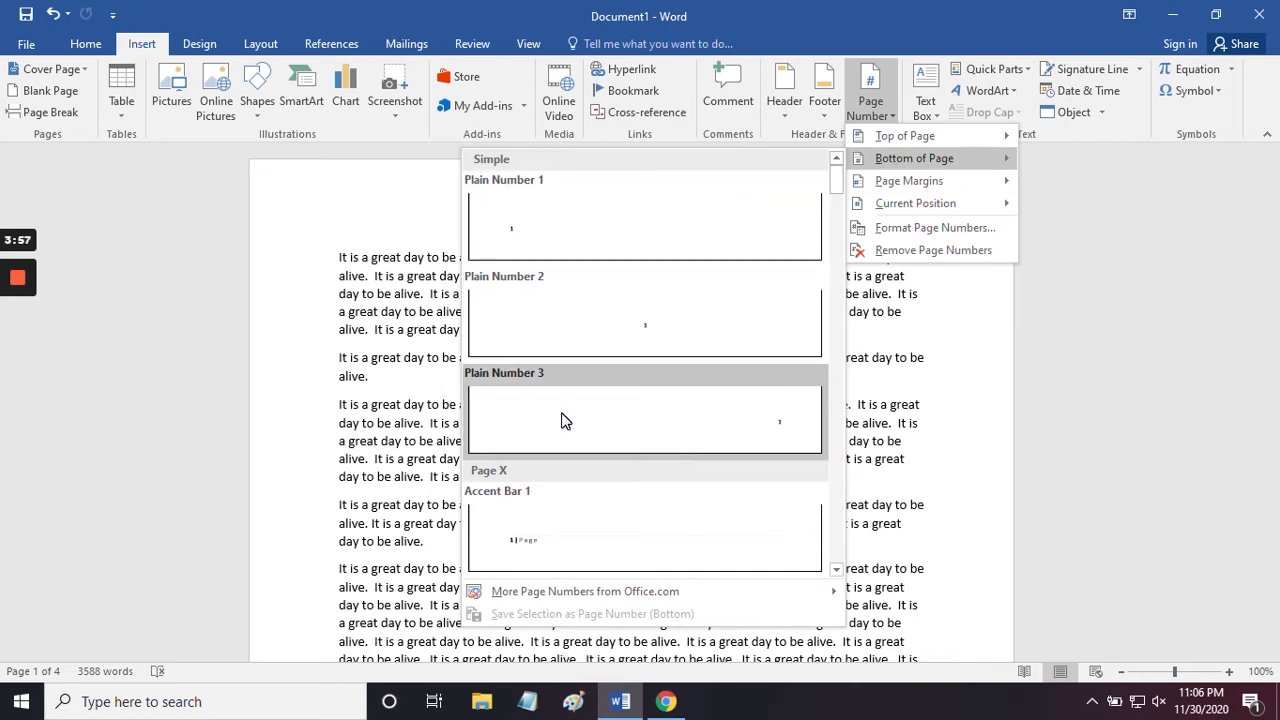
{"action": "left_click", "coordinate": [725, 432]}
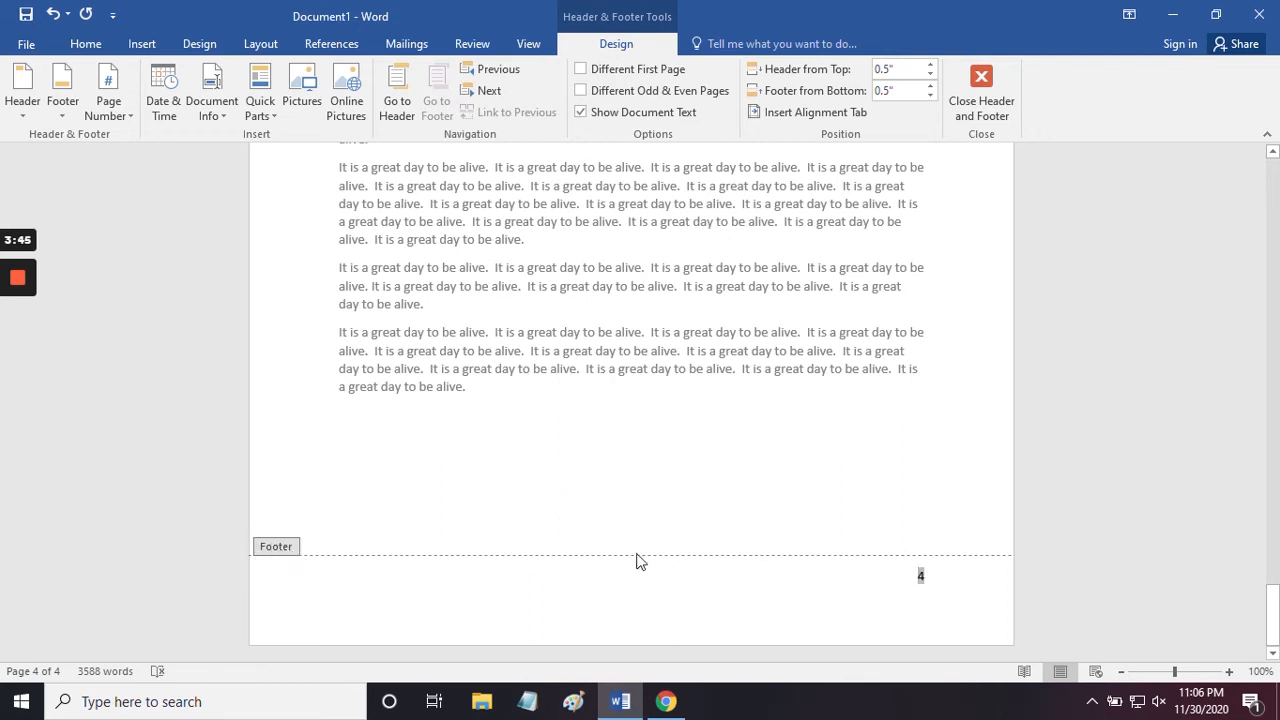
- Examine the page numbers in the footers throughout the document, ending at the first page's footer
{"action": "scroll", "coordinate": [655, 537], "scroll_direction": "up", "scroll_amount": 1}
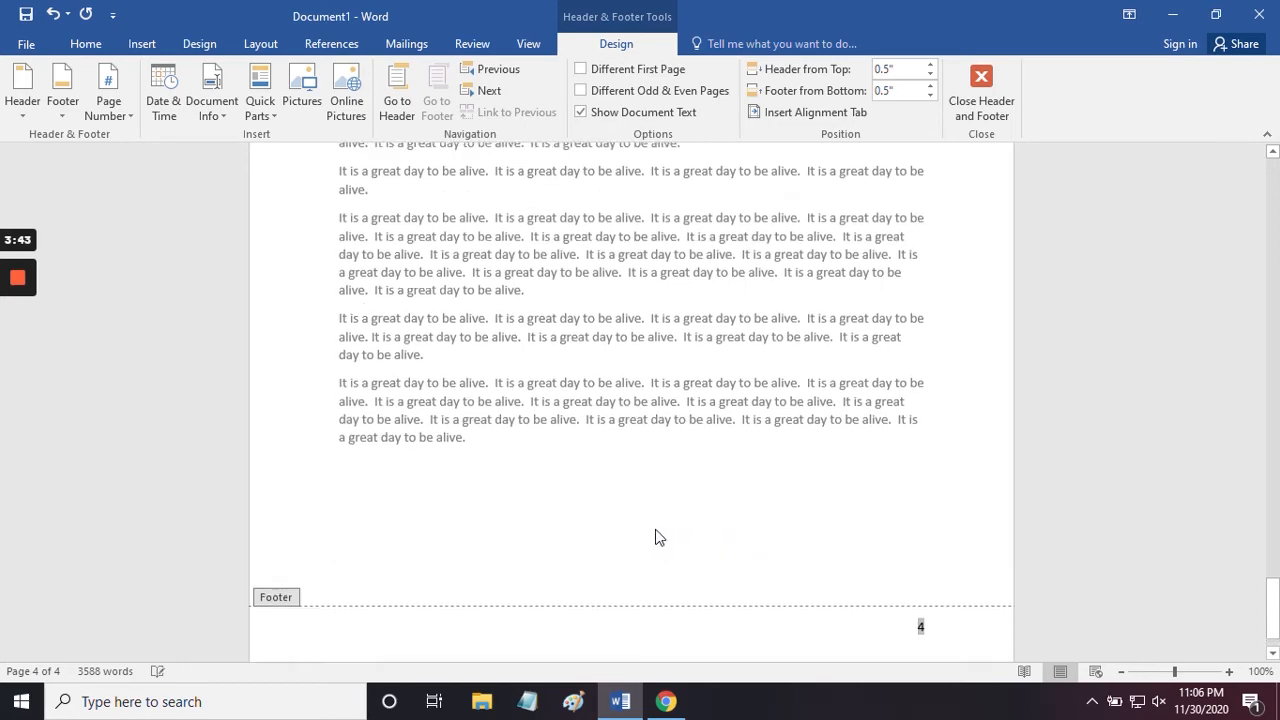
{"action": "scroll", "coordinate": [655, 530], "scroll_direction": "up", "scroll_amount": 12}
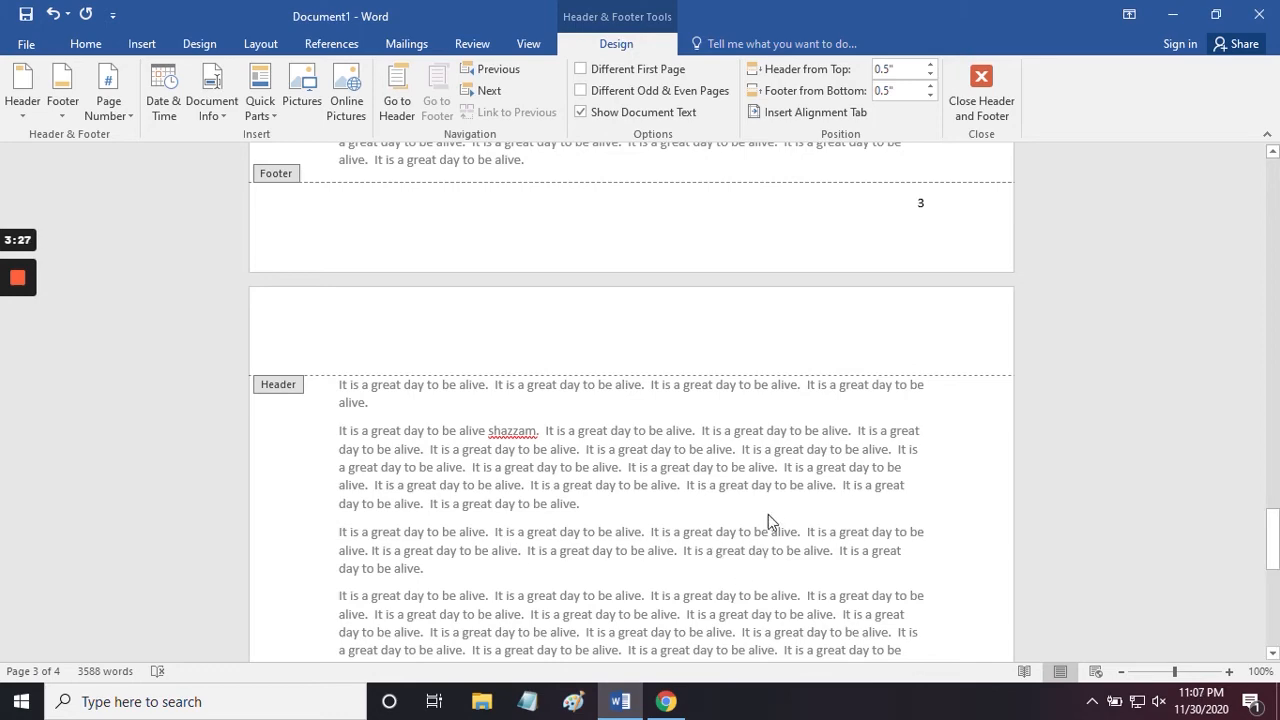
{"action": "scroll", "coordinate": [810, 532], "scroll_direction": "up", "scroll_amount": 15}
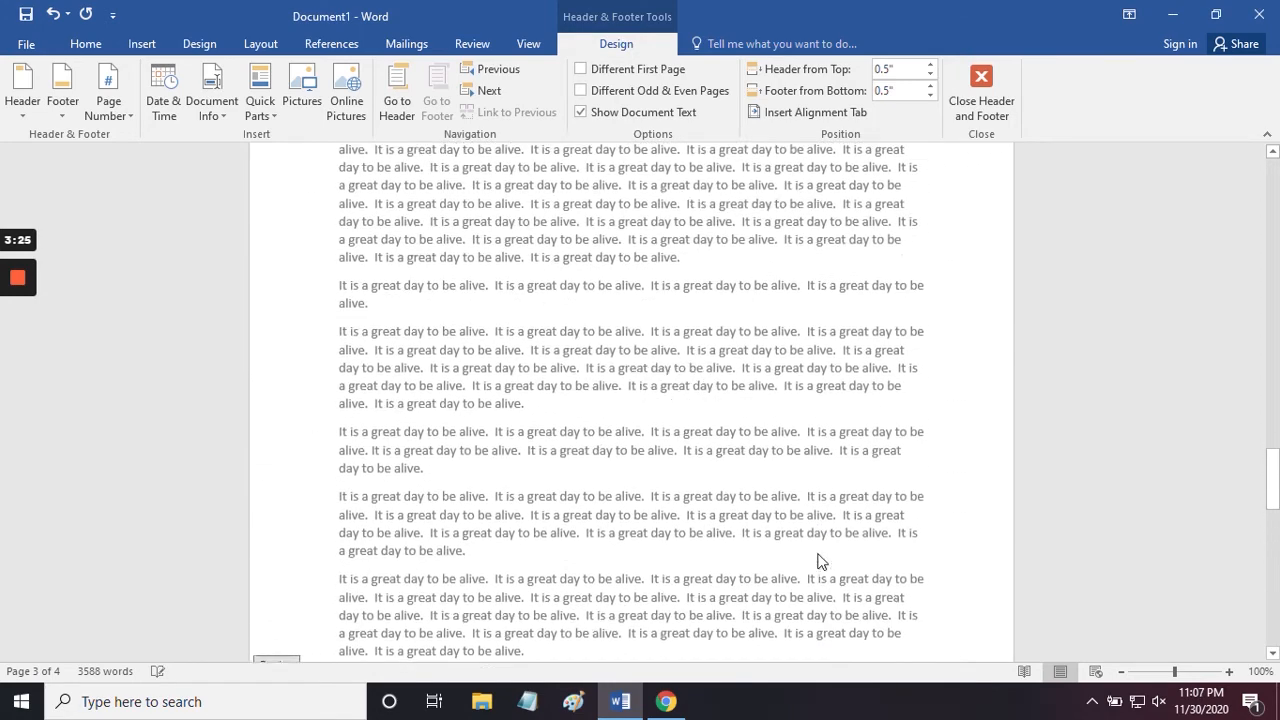
{"action": "scroll", "coordinate": [830, 548], "scroll_direction": "up", "scroll_amount": 3}
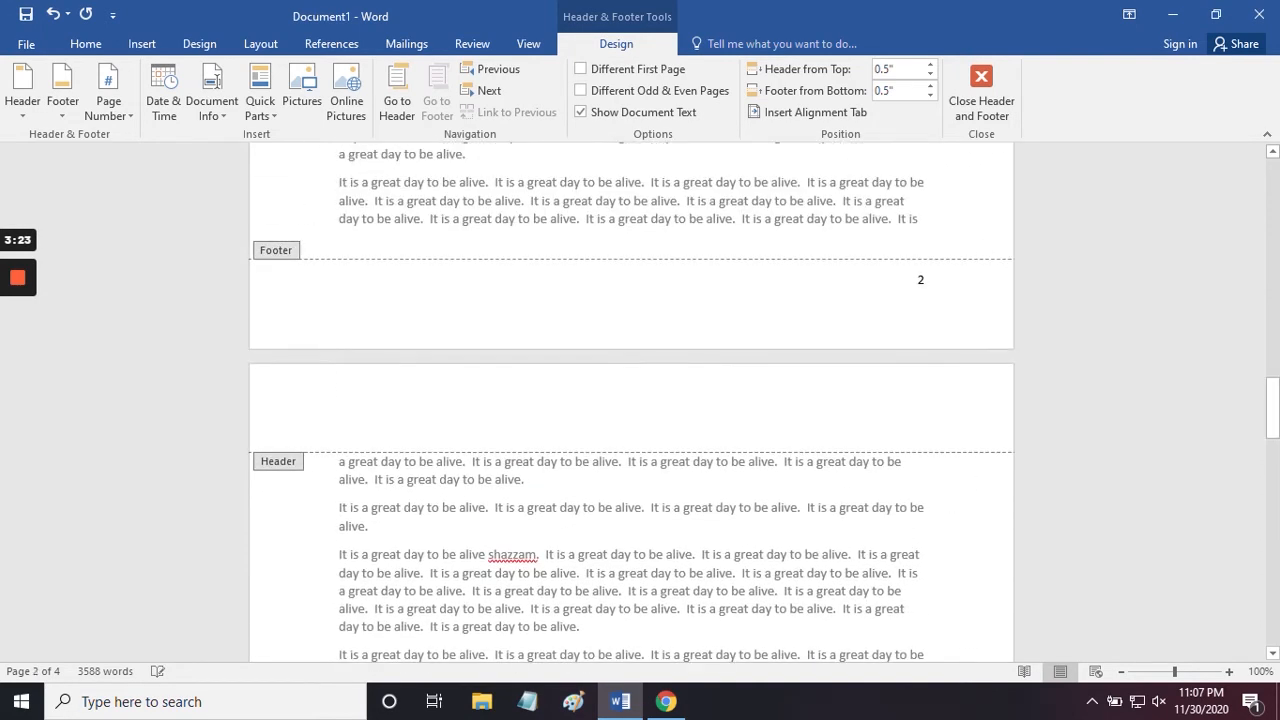
{"action": "scroll", "coordinate": [920, 441], "scroll_direction": "up", "scroll_amount": 20}
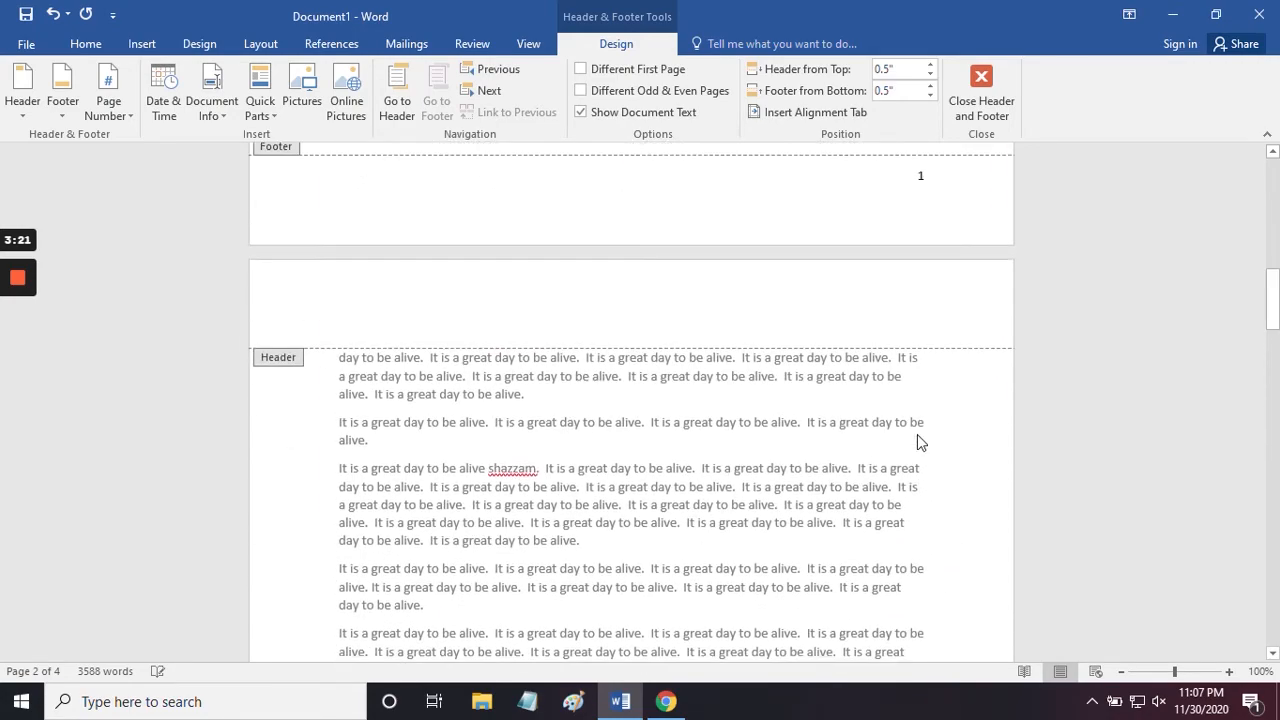
{"action": "scroll", "coordinate": [917, 434], "scroll_direction": "down", "scroll_amount": 20}
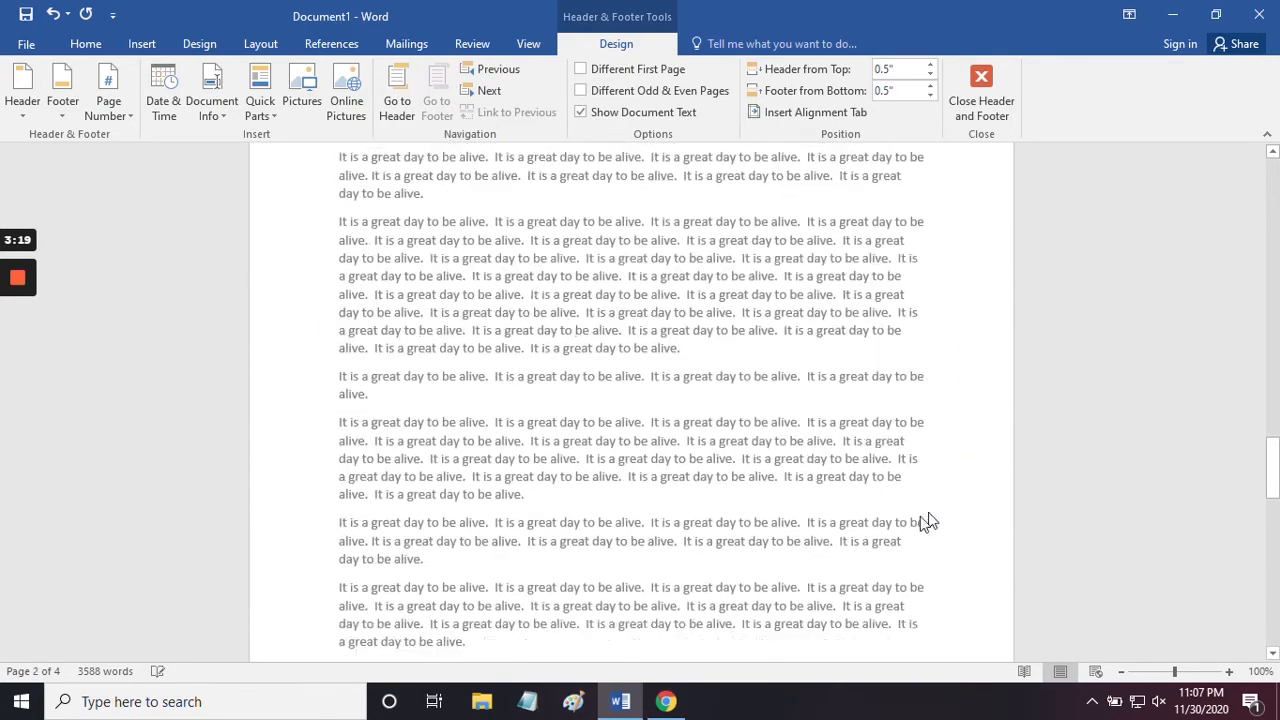
{"action": "scroll", "coordinate": [925, 528], "scroll_direction": "down", "scroll_amount": 20}
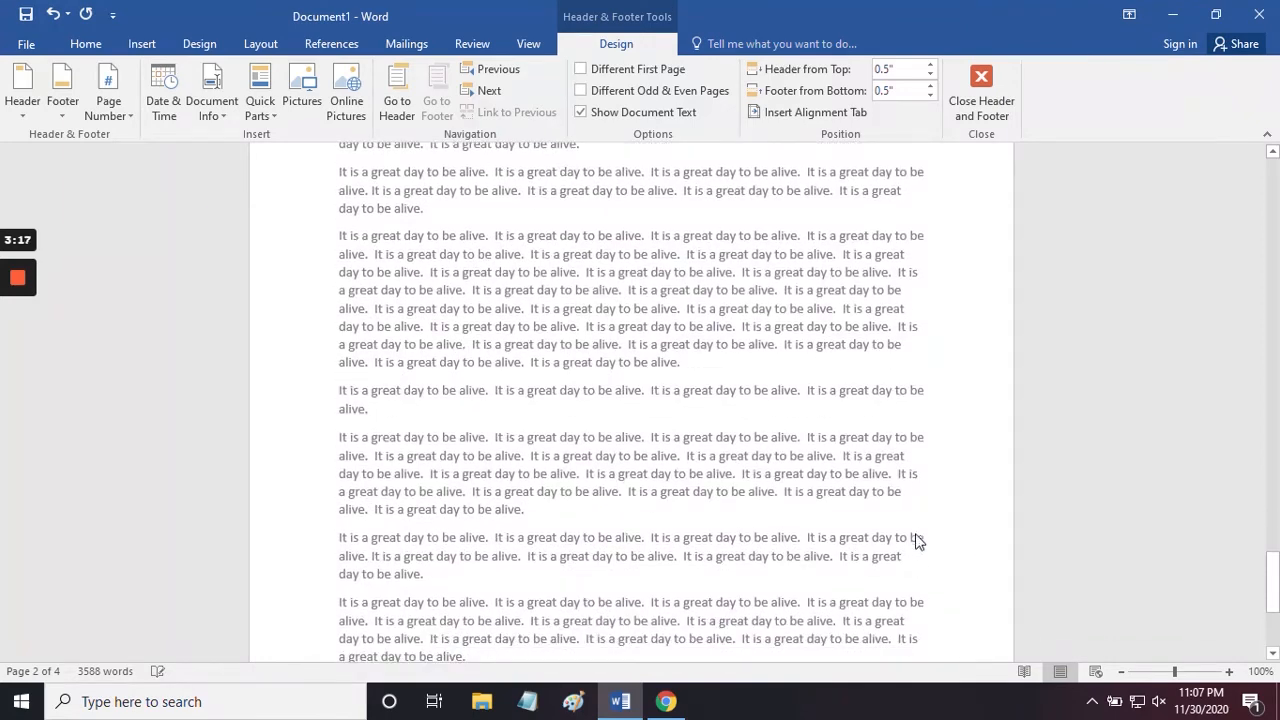
{"action": "scroll", "coordinate": [917, 540], "scroll_direction": "down", "scroll_amount": 20}
{"action": "left_click", "coordinate": [1273, 620]}
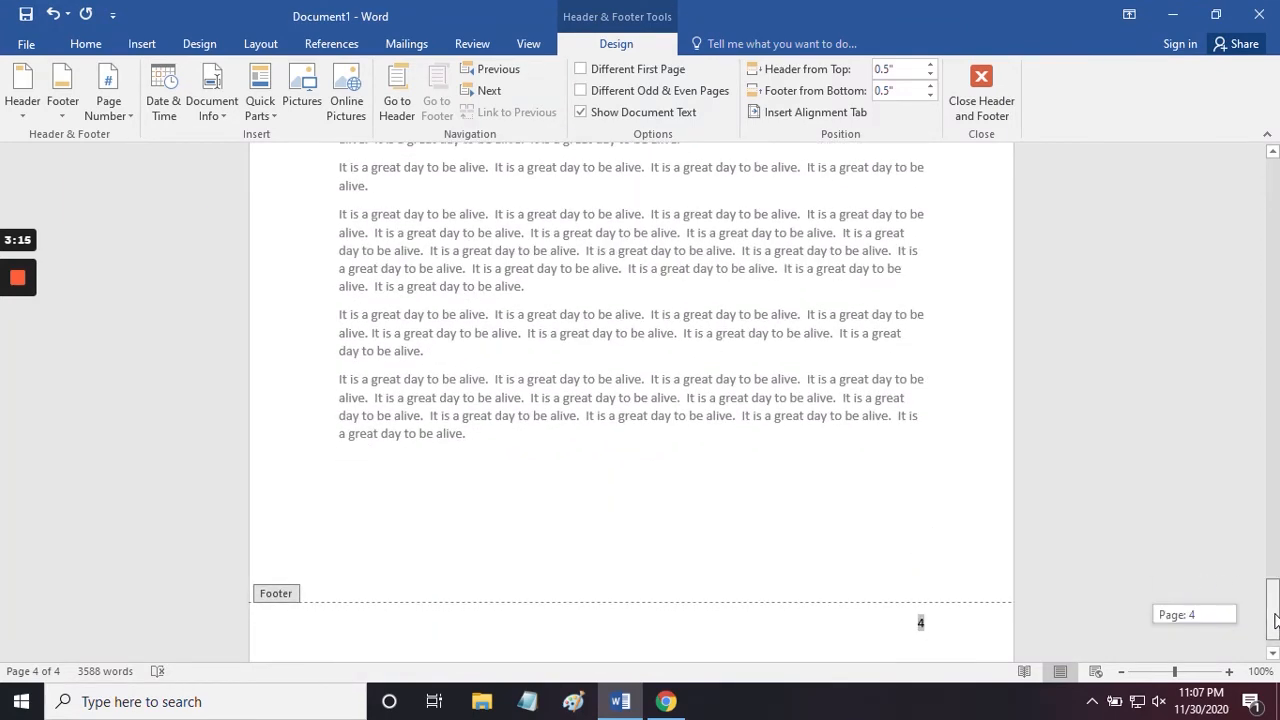
{"action": "left_click_drag", "start_coordinate": [1273, 620], "coordinate": [1273, 185]}
{"action": "scroll", "coordinate": [925, 376], "scroll_direction": "down", "scroll_amount": 3}
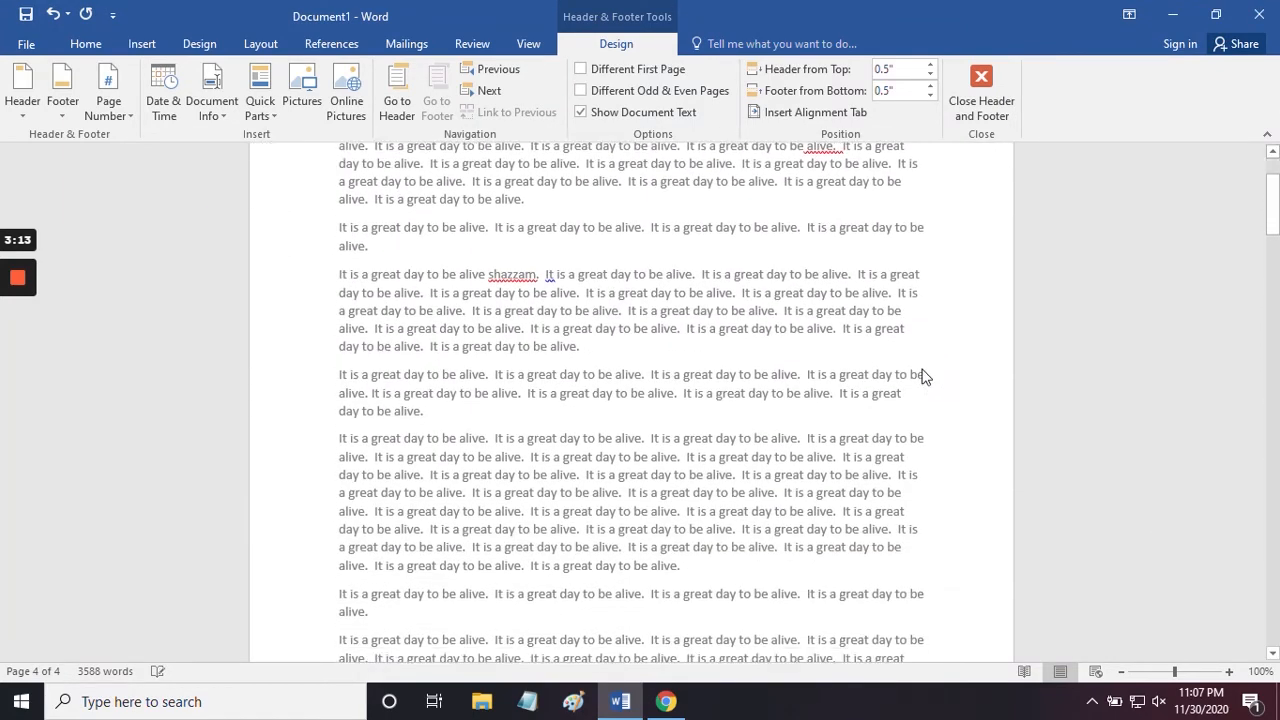
{"action": "scroll", "coordinate": [925, 376], "scroll_direction": "down", "scroll_amount": 8}
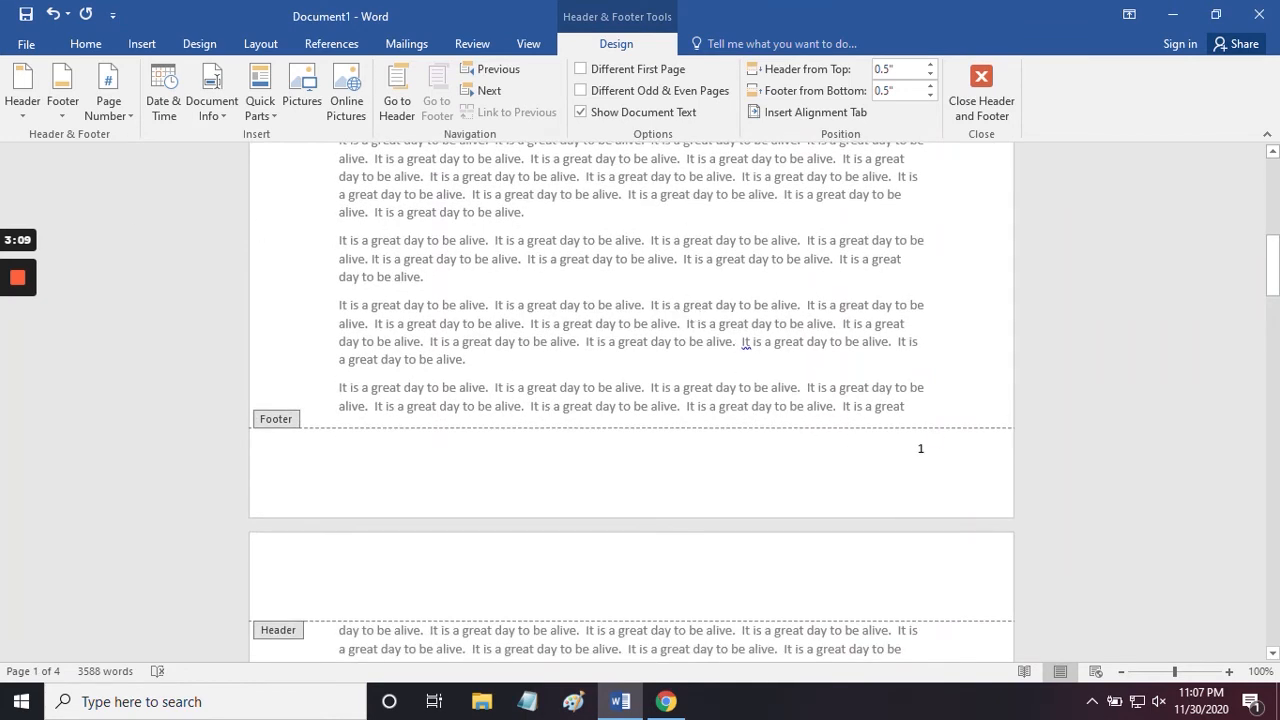
- Format the page number in the first page's footer with the Bernard MT Condensed font at size 22
{"action": "double_click", "coordinate": [921, 448]}
{"action": "left_click", "coordinate": [86, 44]}
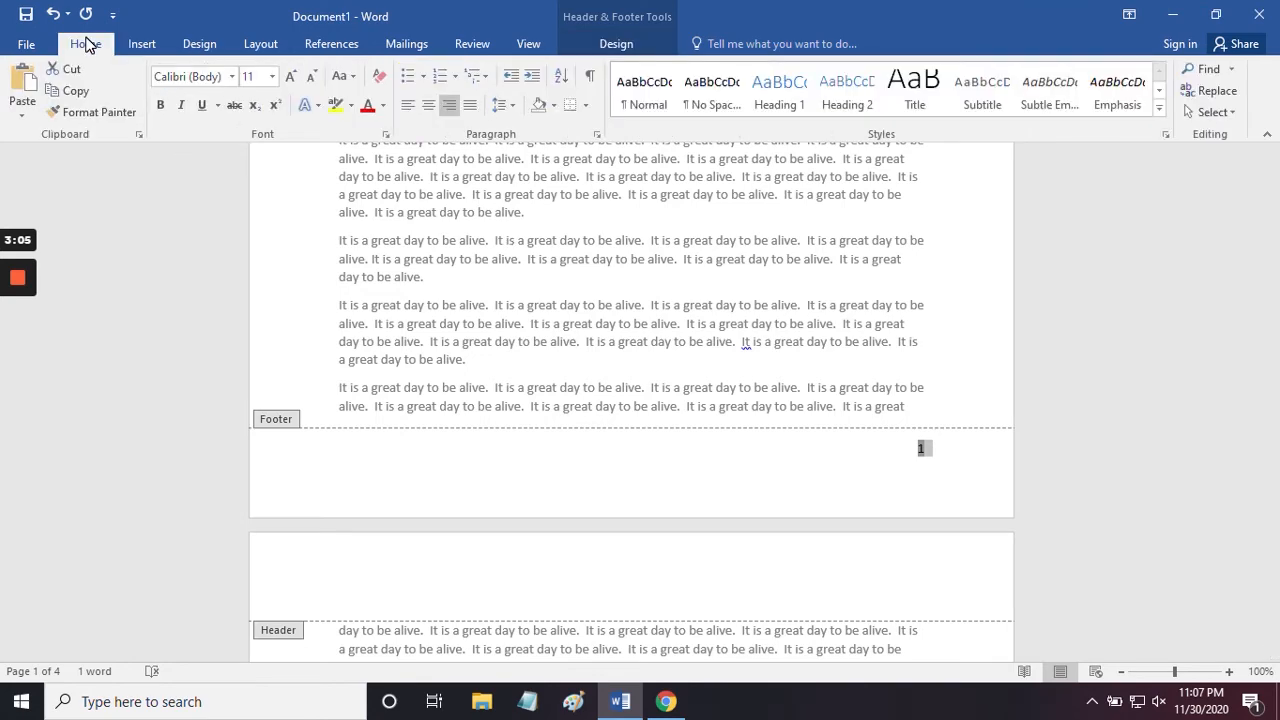
{"action": "left_click", "coordinate": [232, 76]}
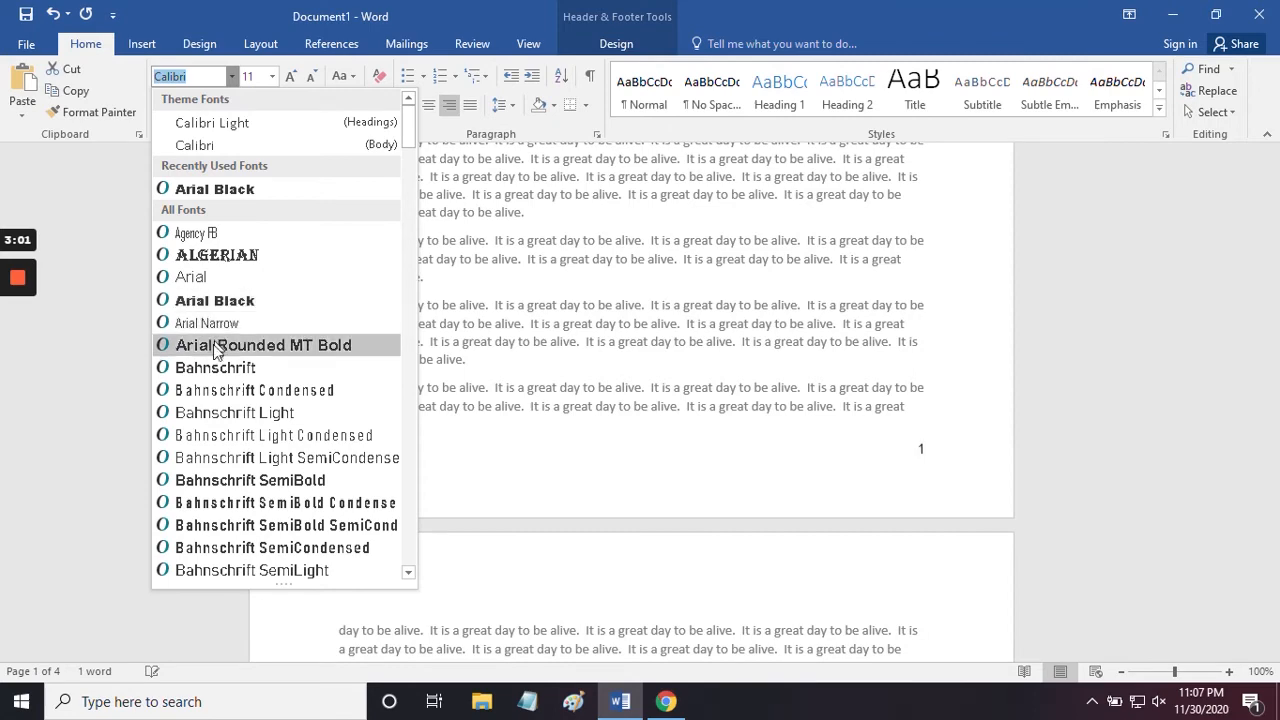
{"action": "scroll", "coordinate": [226, 535], "scroll_direction": "down", "scroll_amount": 5}
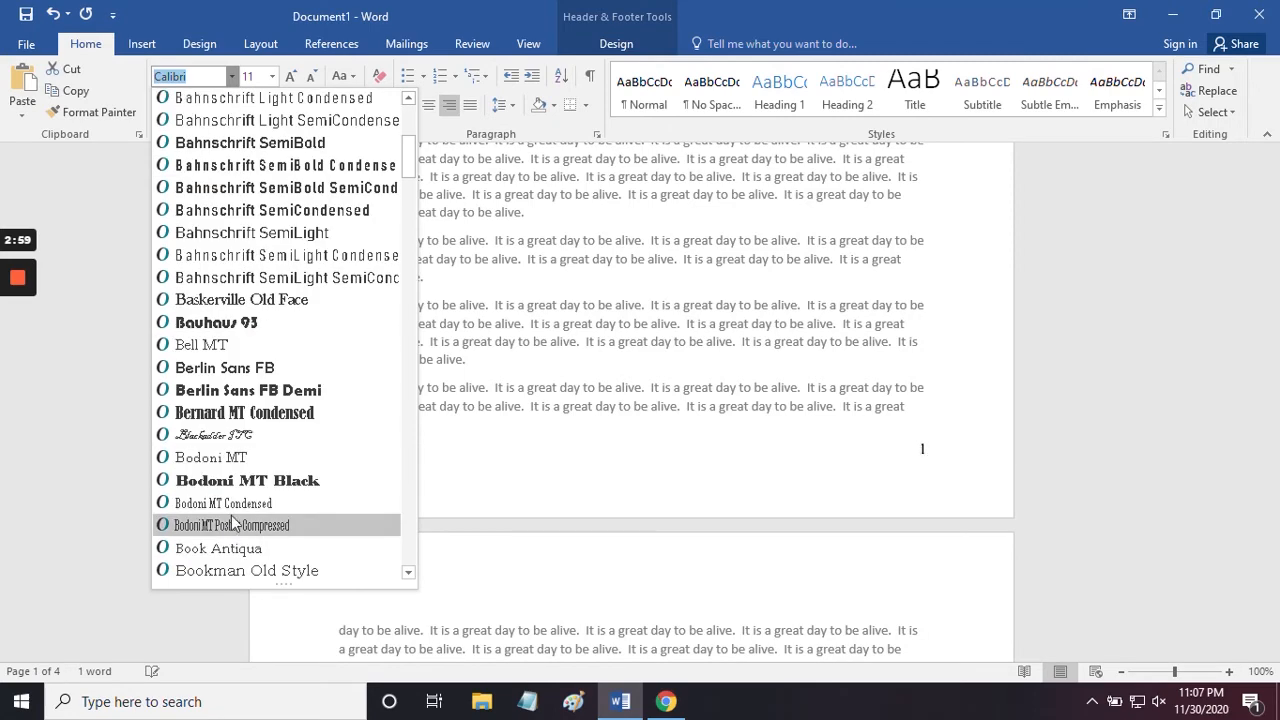
{"action": "left_click", "coordinate": [258, 414]}
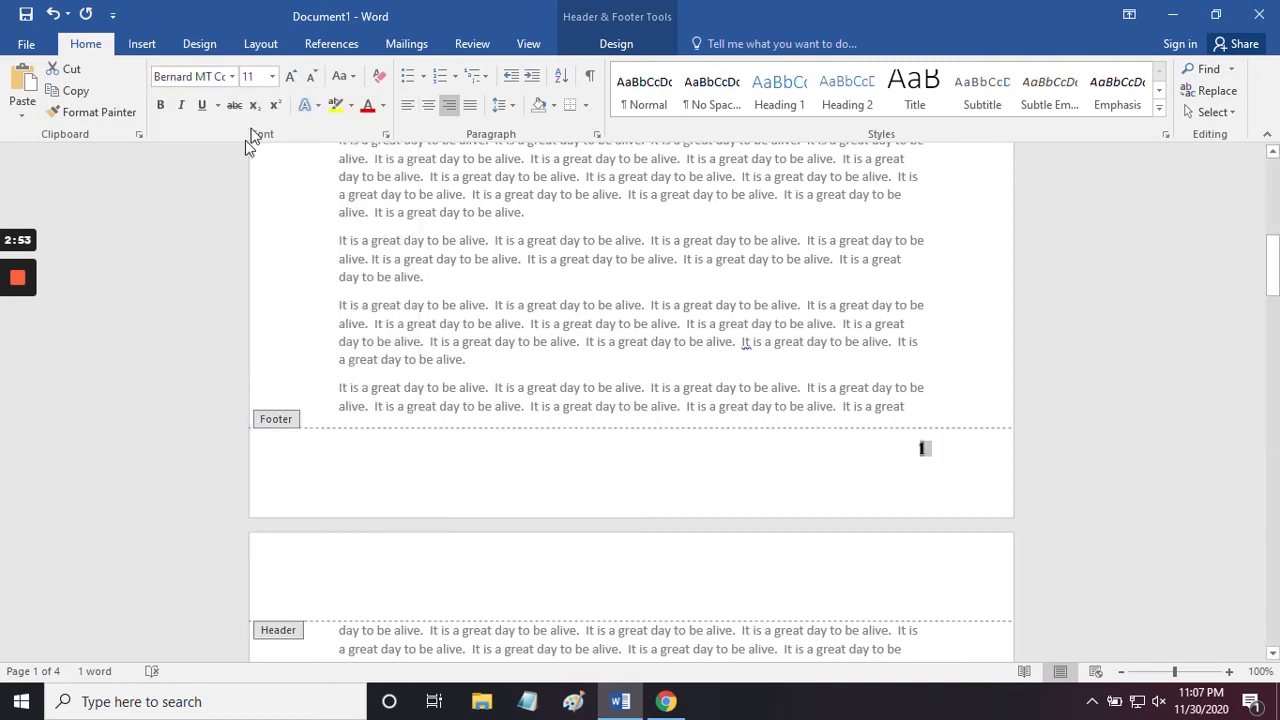
{"action": "left_click", "coordinate": [273, 77]}
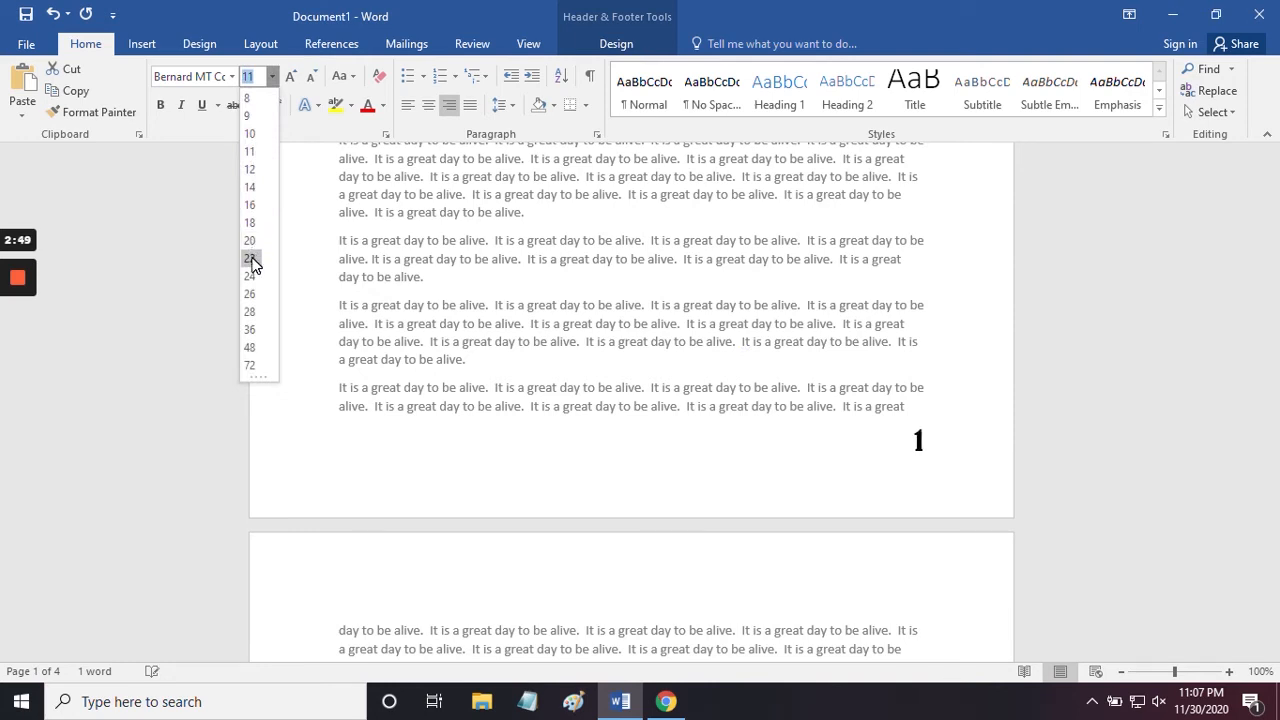
{"action": "left_click", "coordinate": [250, 258]}
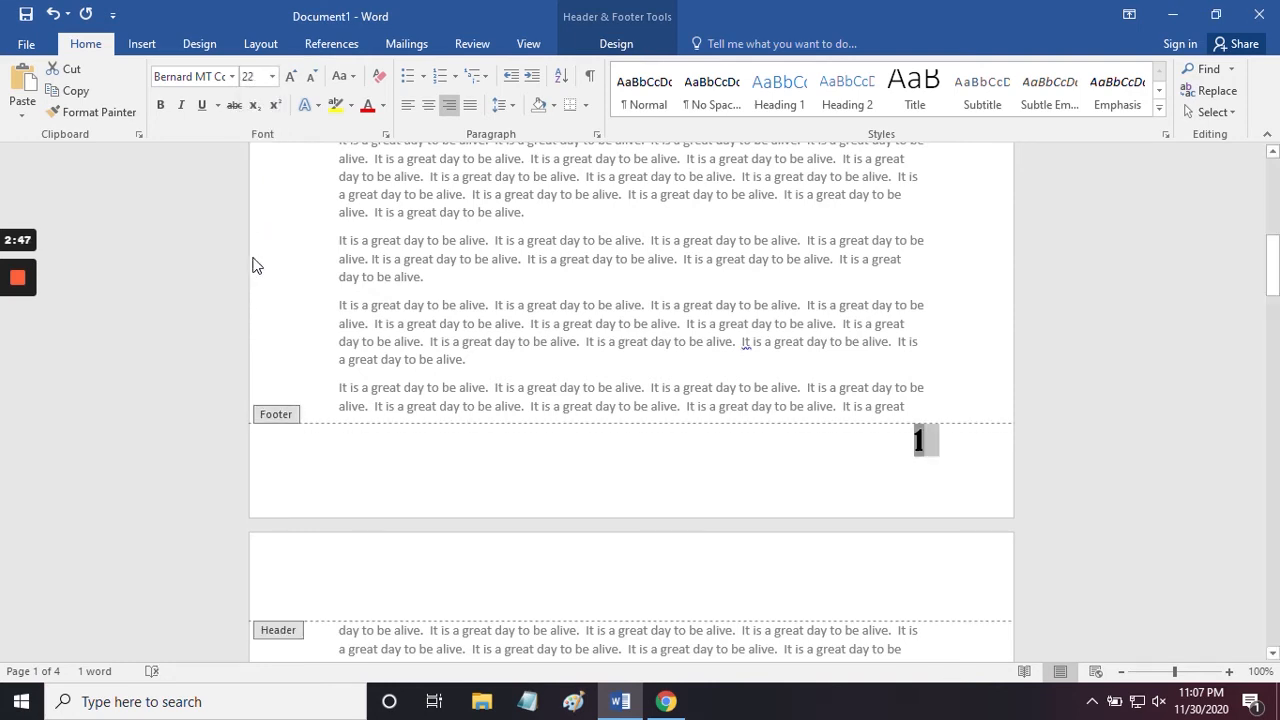
- Color the footer page number yellow and give it a red highlight
{"action": "left_click", "coordinate": [381, 107]}
{"action": "left_click", "coordinate": [415, 275]}
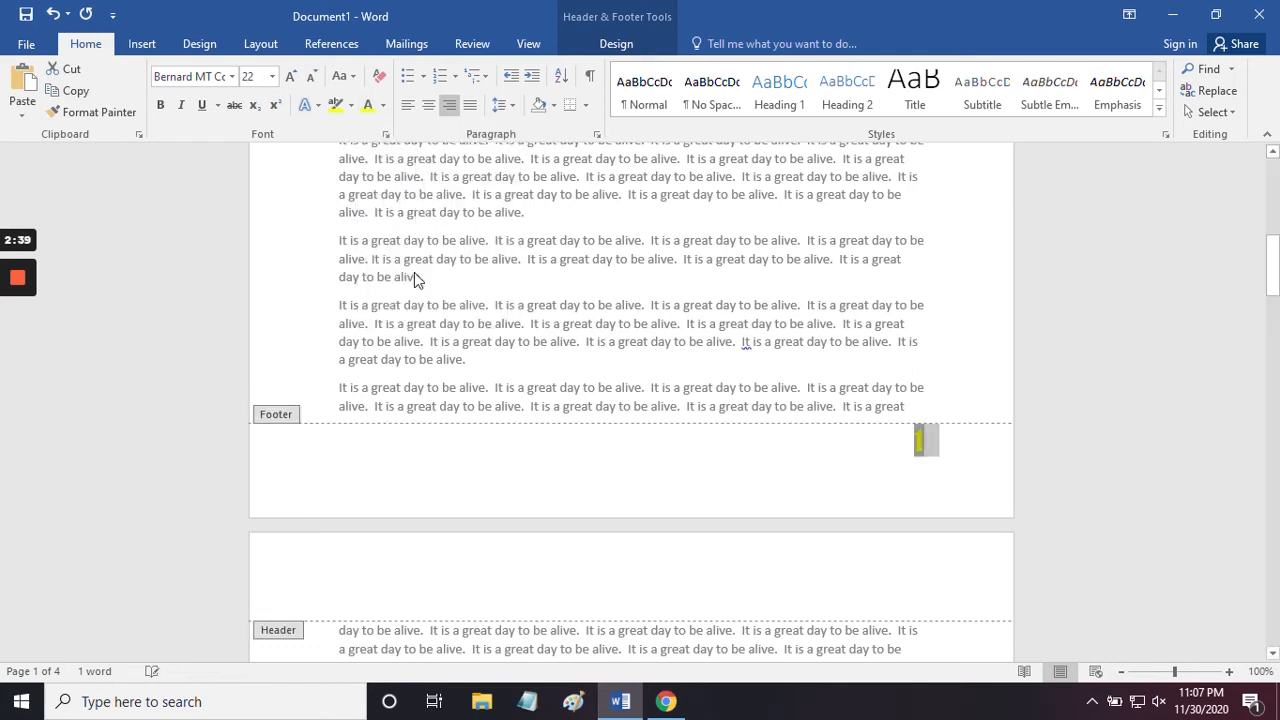
{"action": "left_click", "coordinate": [352, 105]}
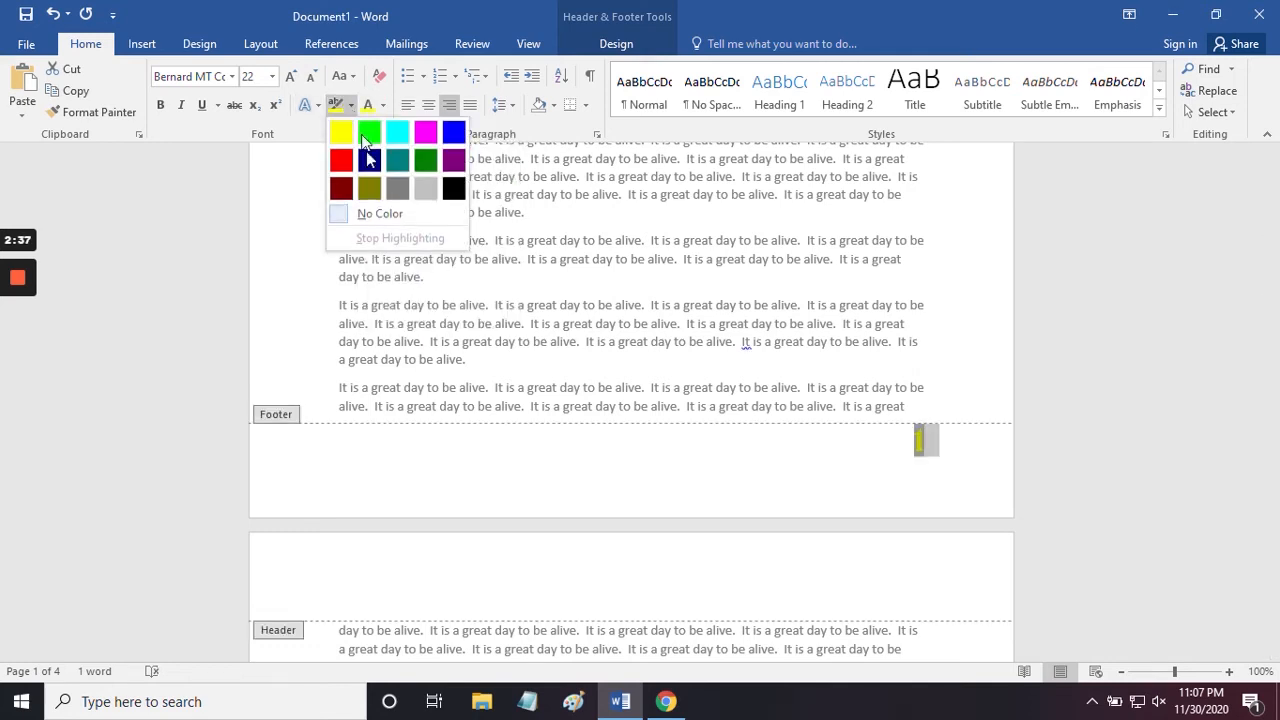
{"action": "left_click", "coordinate": [341, 165]}
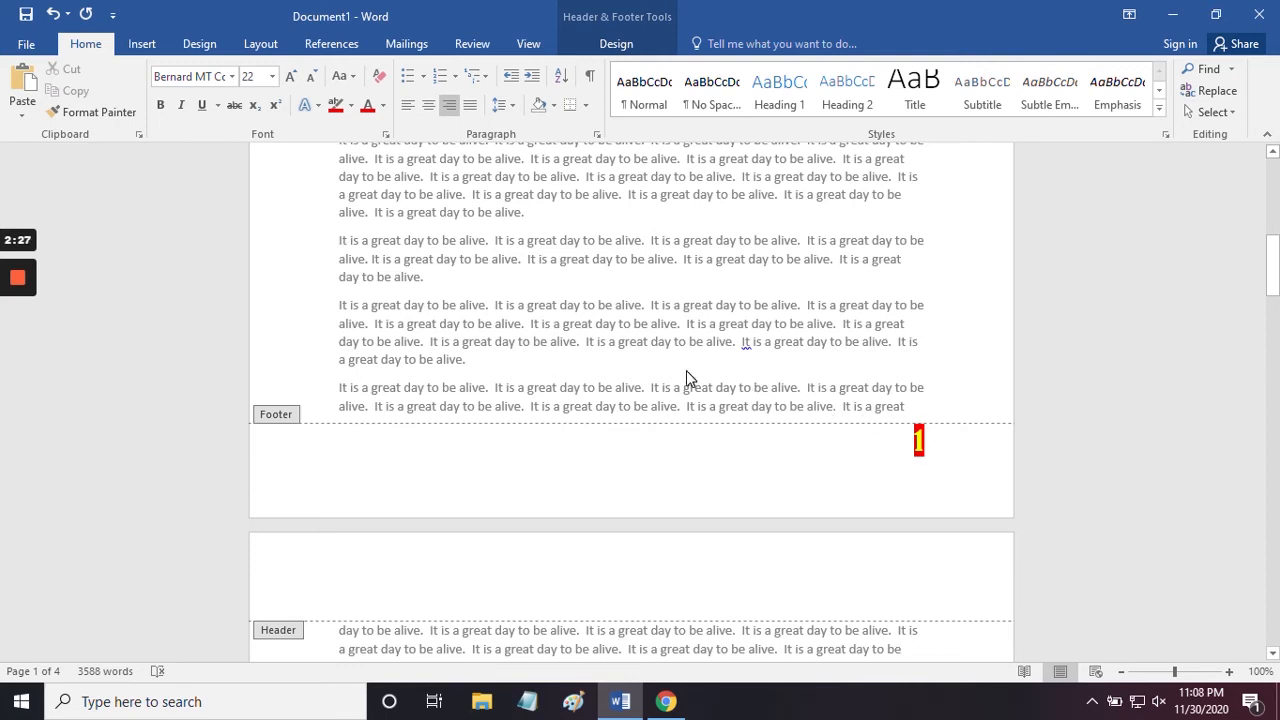
- Exit footer editing and review the formatted page numbers from the last page back to the first
{"action": "left_click", "coordinate": [614, 44]}
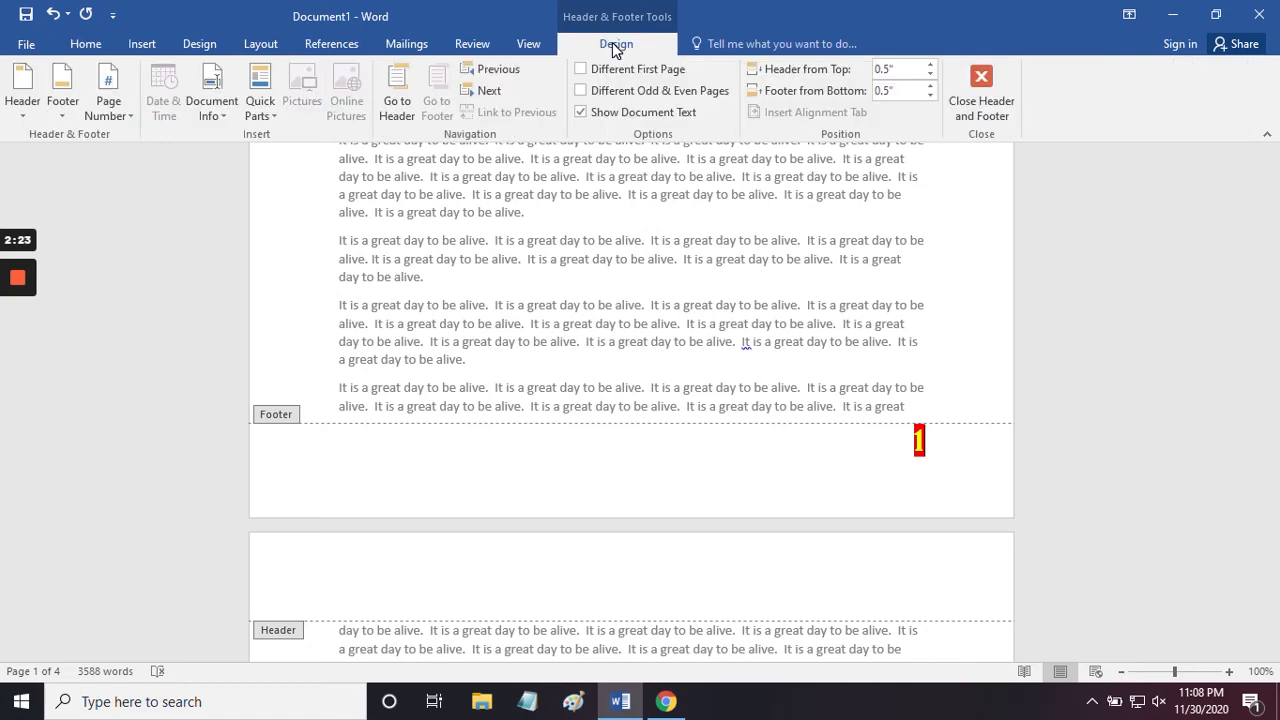
{"action": "left_click", "coordinate": [984, 77]}
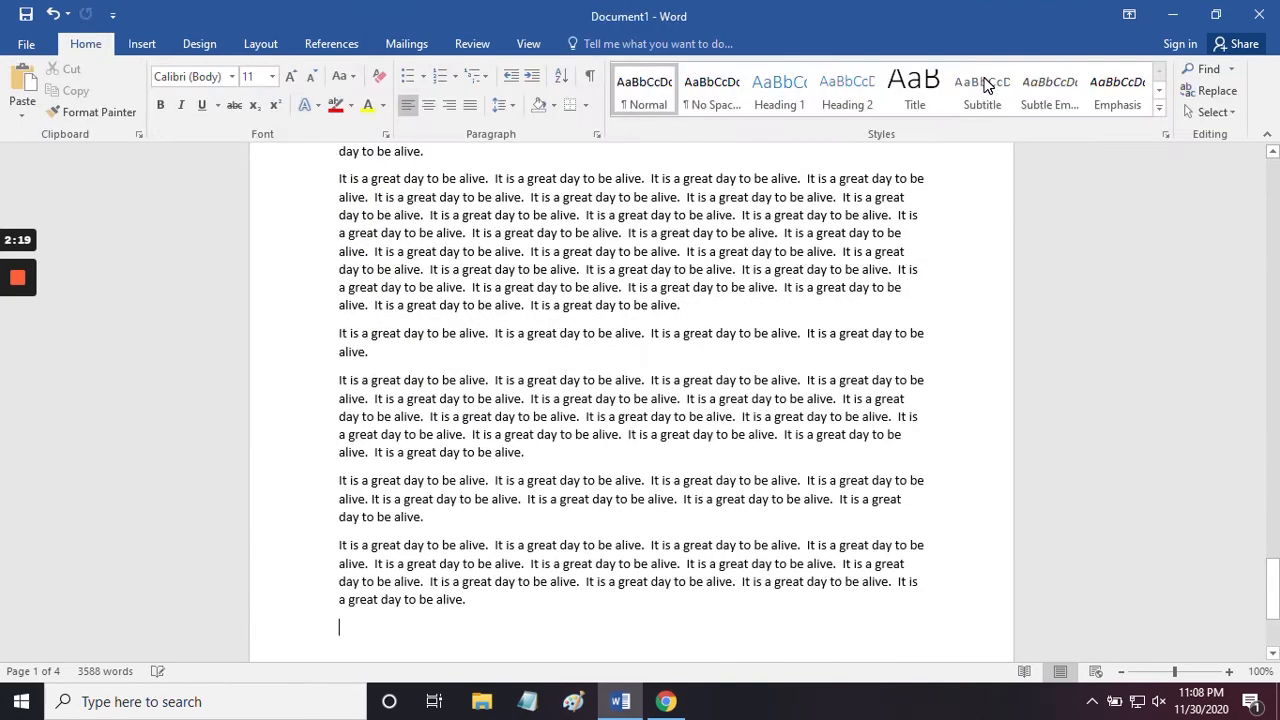
{"action": "scroll", "coordinate": [631, 400], "scroll_direction": "up", "scroll_amount": 20}
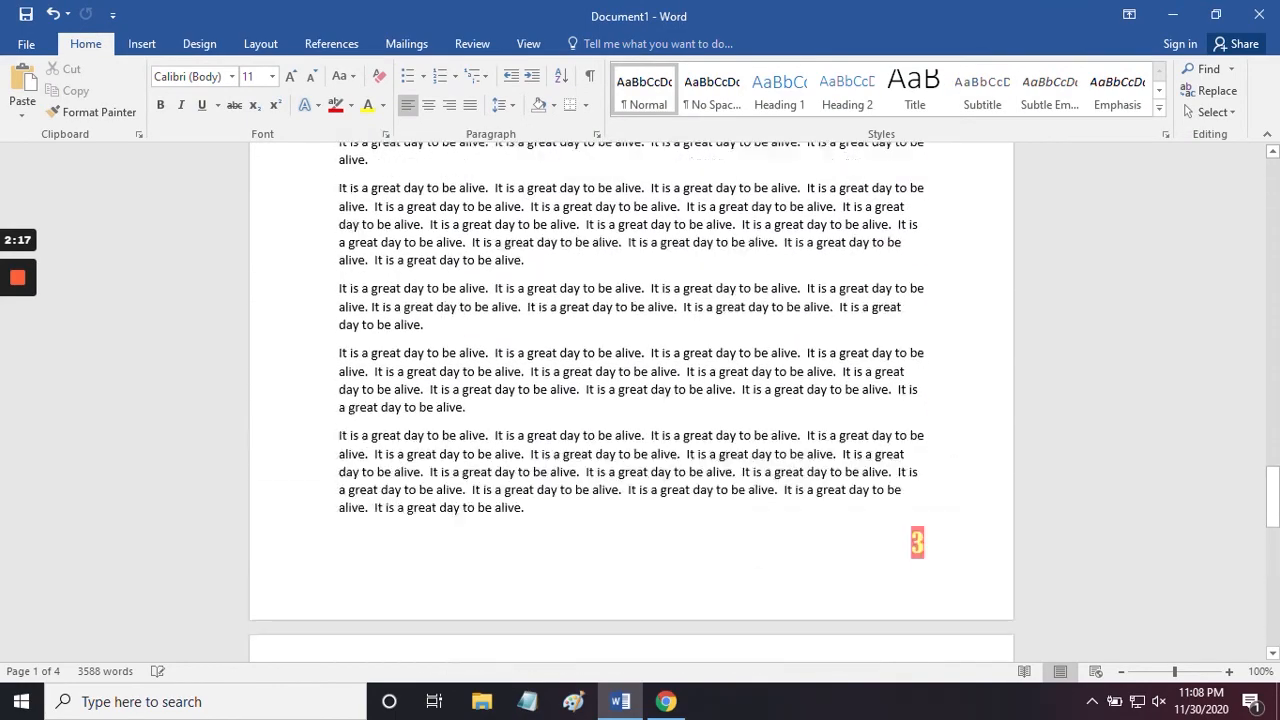
{"action": "scroll", "coordinate": [631, 400], "scroll_direction": "up", "scroll_amount": 15}
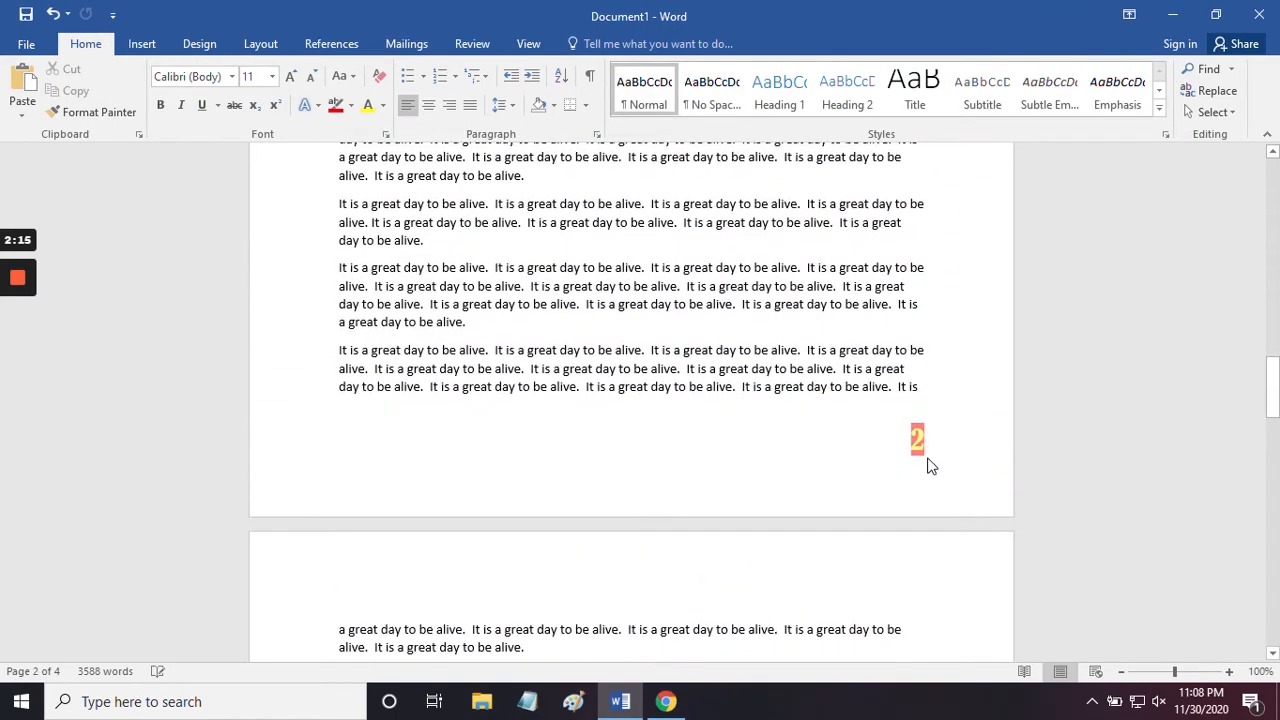
{"action": "scroll", "coordinate": [631, 400], "scroll_direction": "up", "scroll_amount": 6}
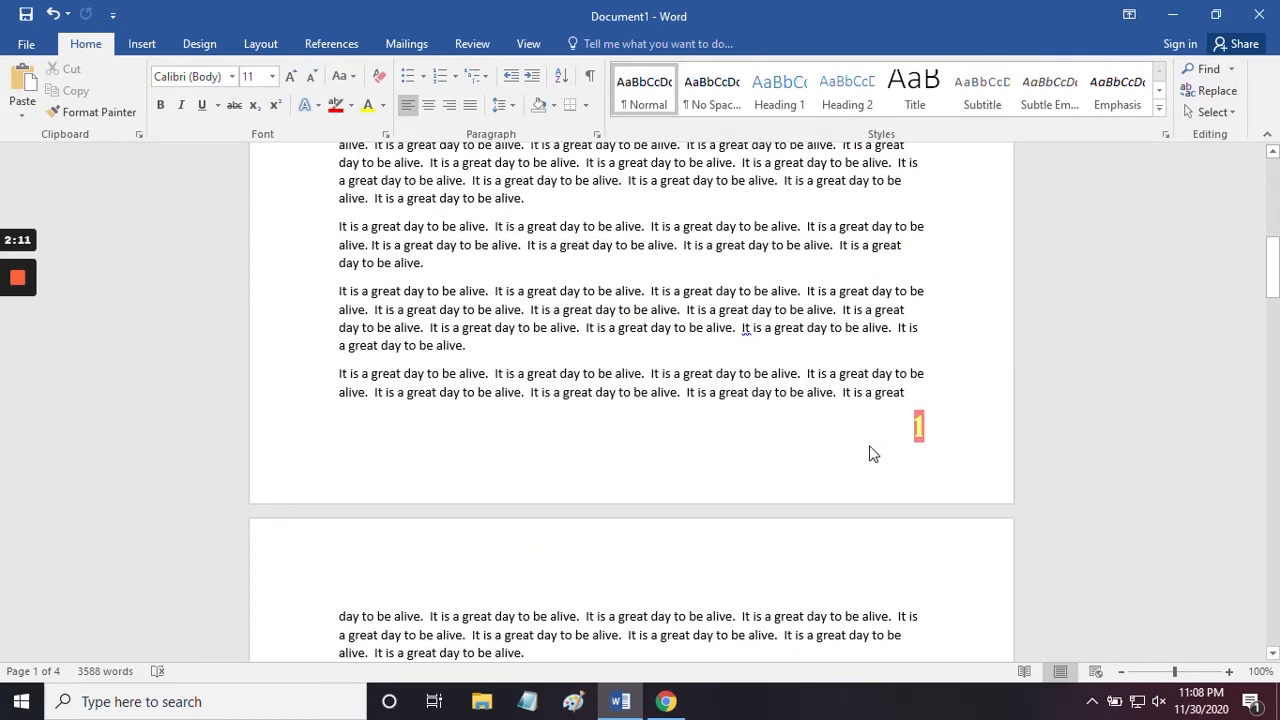
{"action": "scroll", "coordinate": [919, 426], "scroll_direction": "up", "scroll_amount": 10}
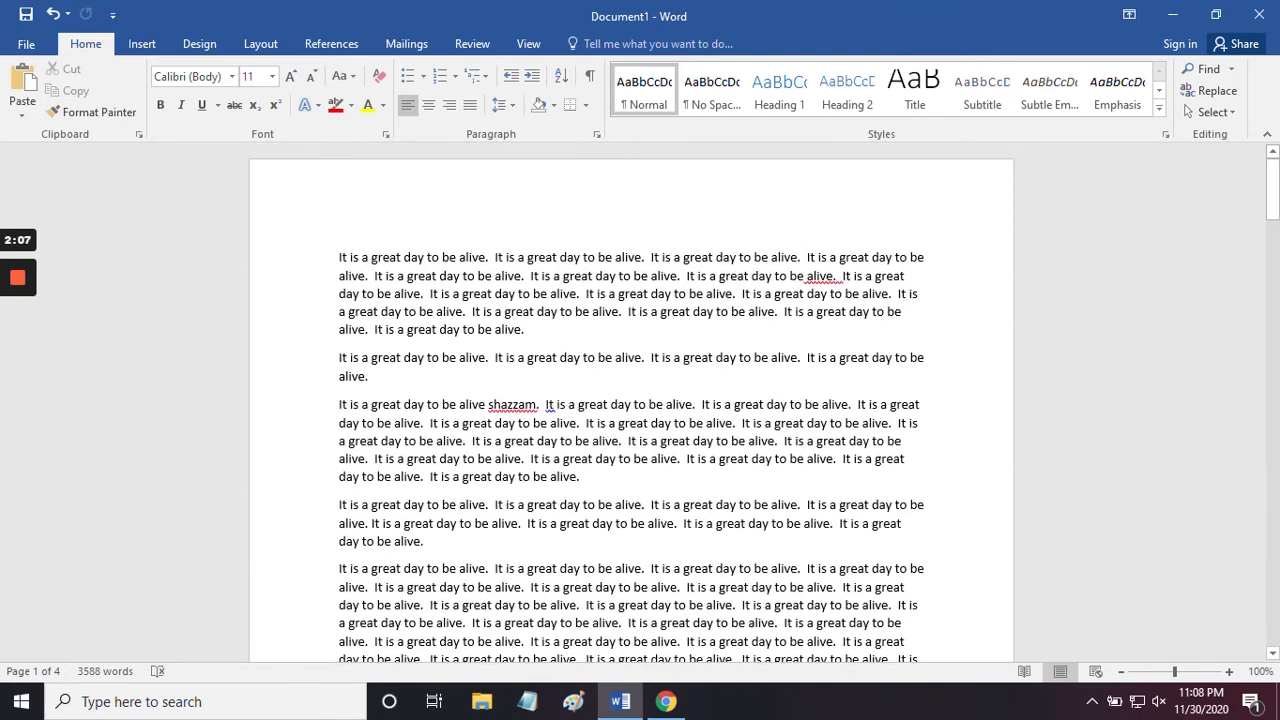
- Insert a header using the built-in Blank (Three Columns) layout
{"action": "left_click", "coordinate": [140, 44]}
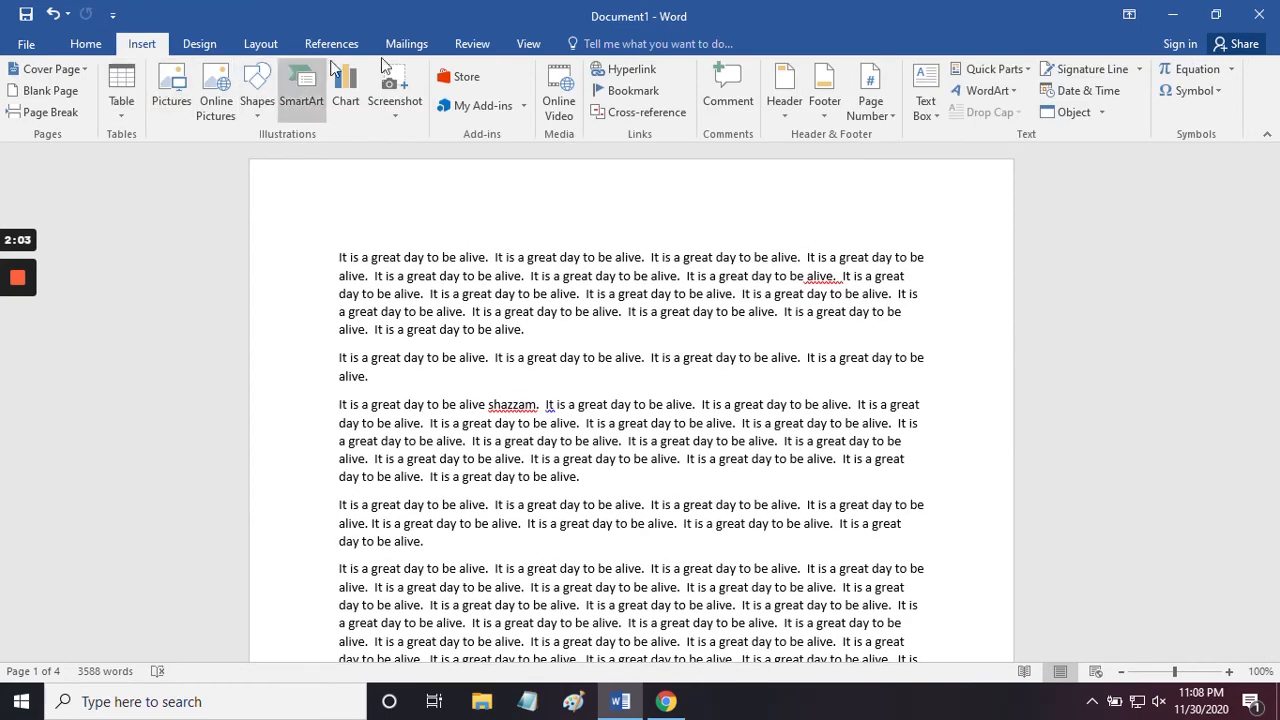
{"action": "left_click", "coordinate": [787, 95]}
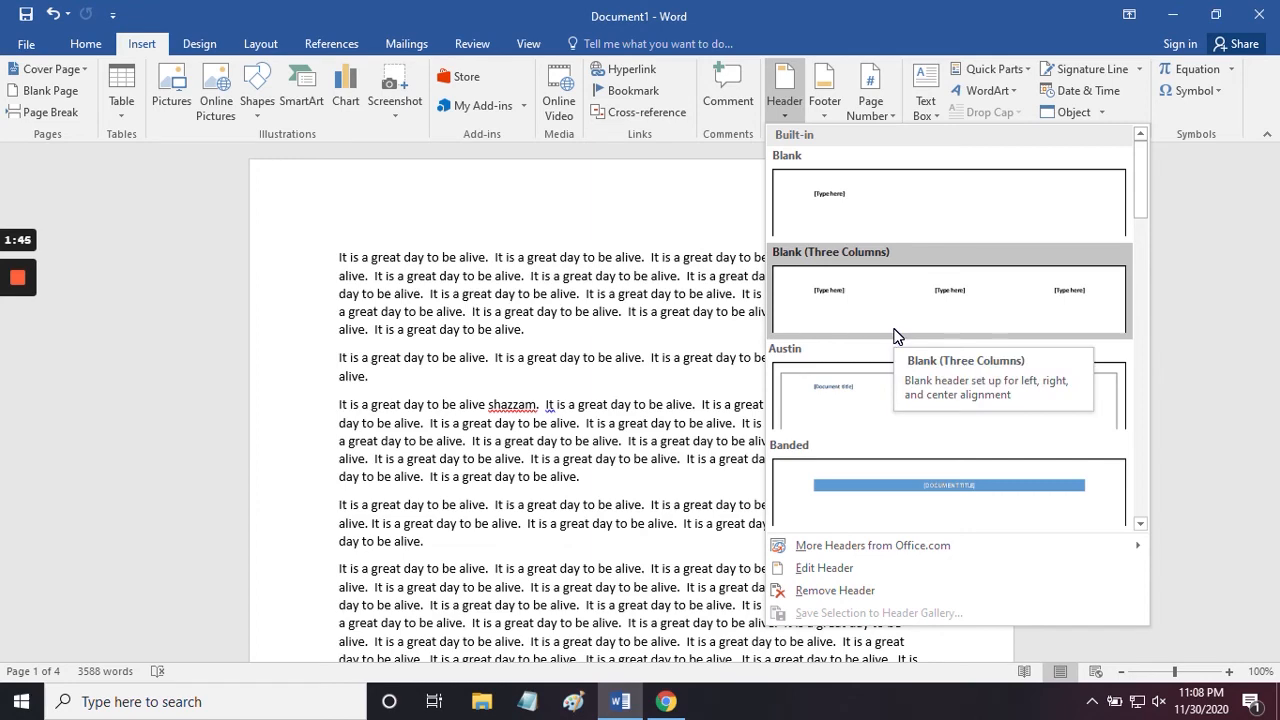
{"action": "left_click", "coordinate": [951, 303]}
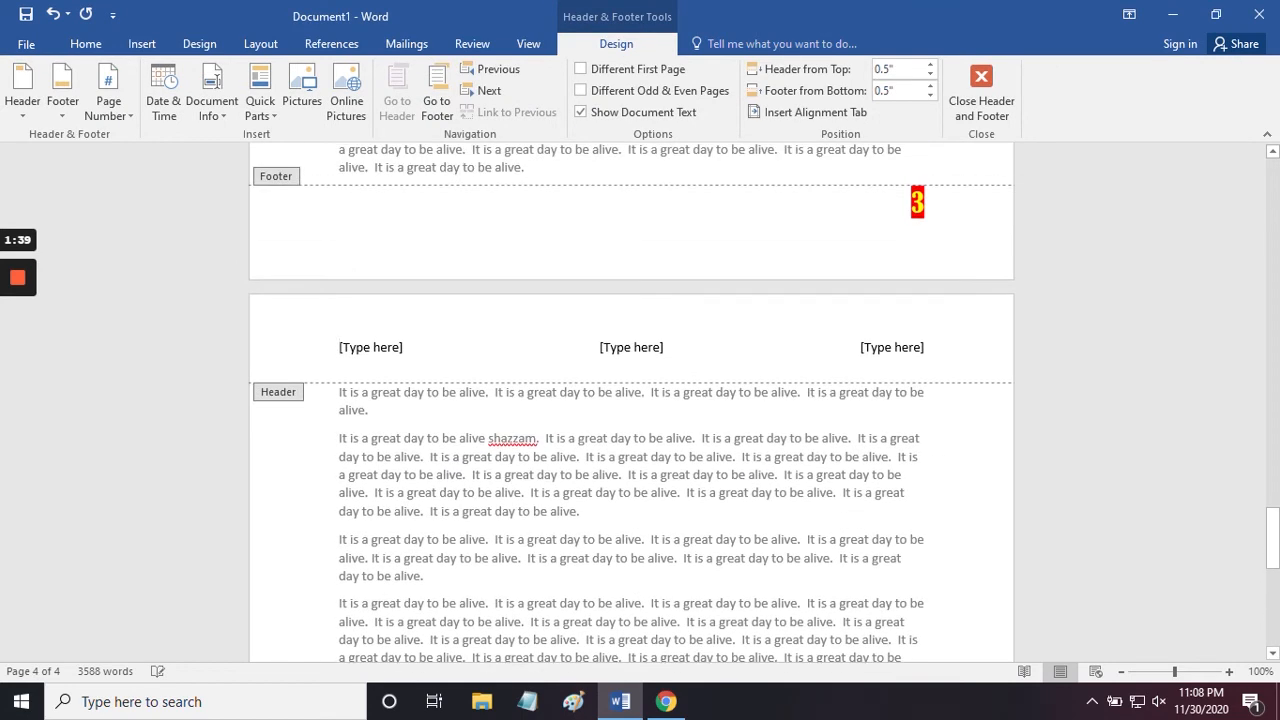
- Fill the three header placeholders from left to right with "Left justified", "middle justified" and "right justified"
{"action": "left_click", "coordinate": [363, 354]}
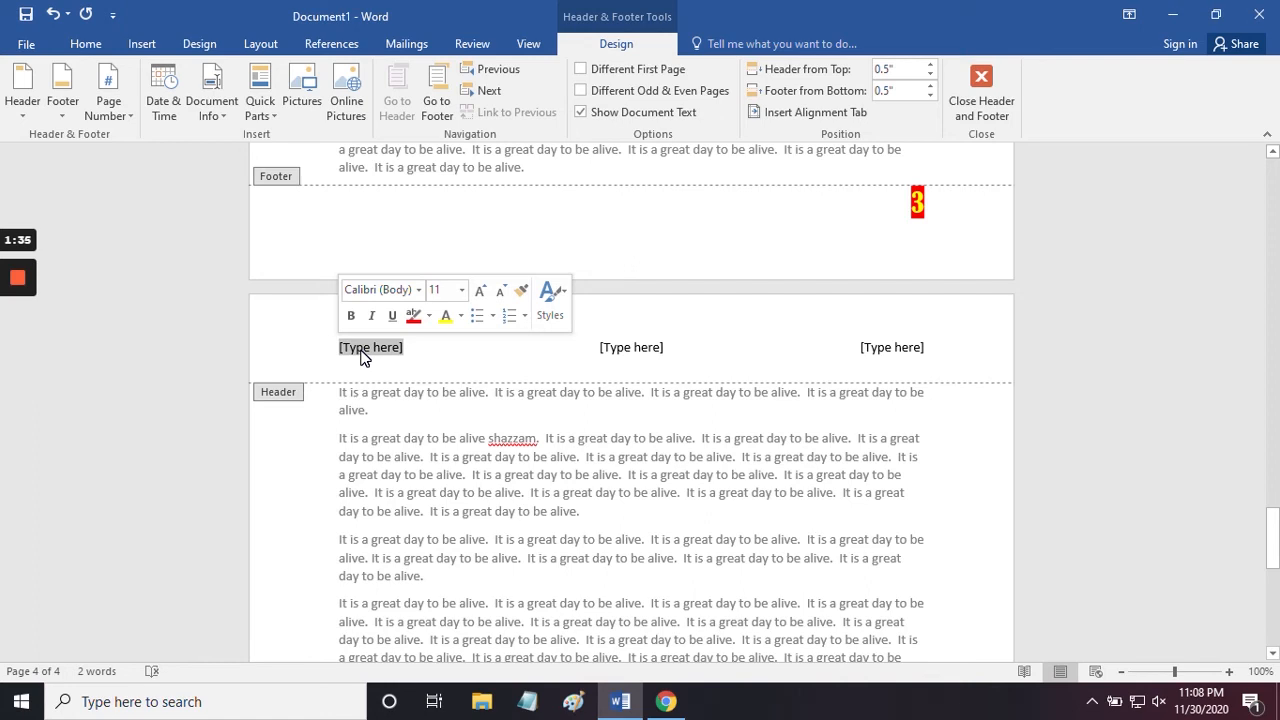
{"action": "type", "text": "Left justified"}
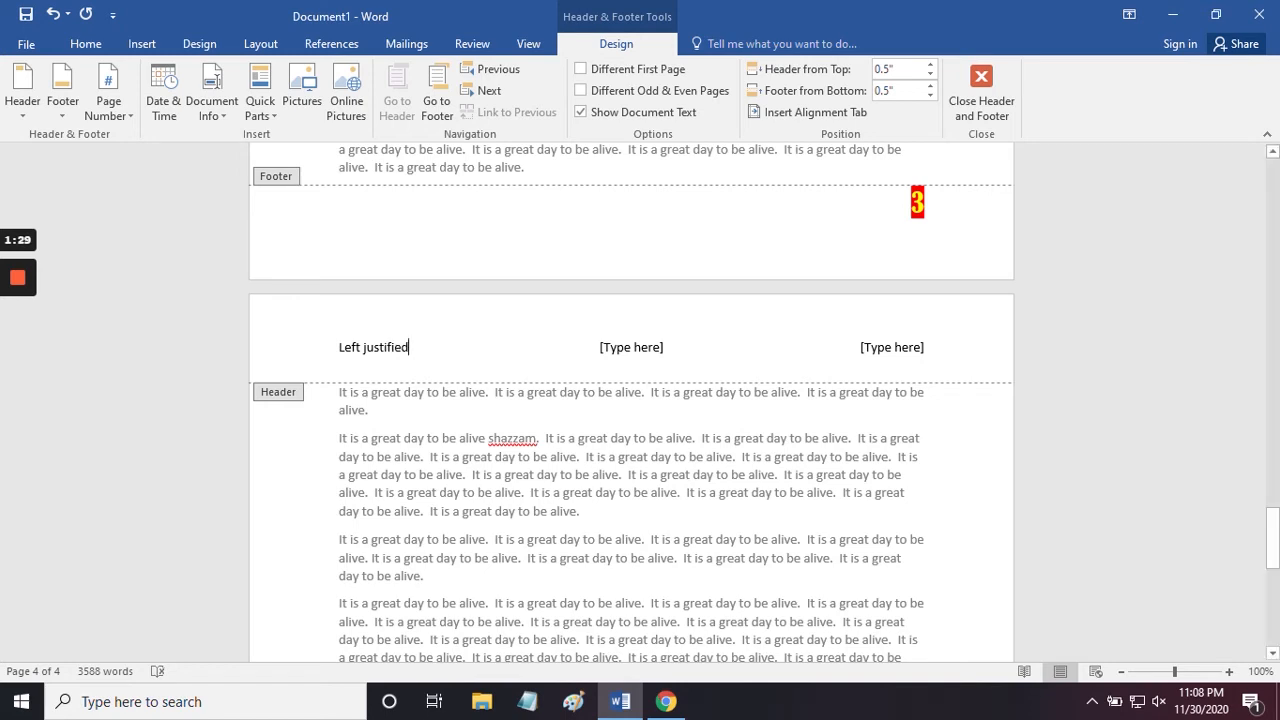
{"action": "left_click", "coordinate": [661, 349]}
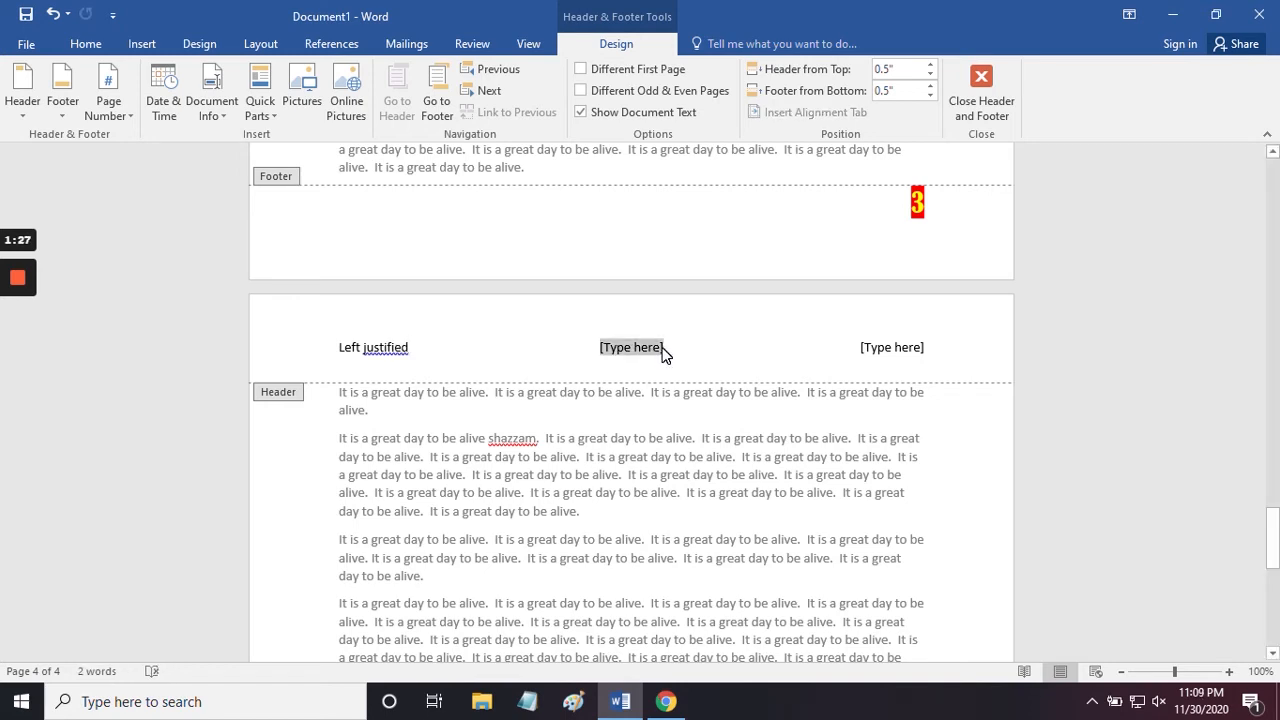
{"action": "type", "text": "middle justif"}
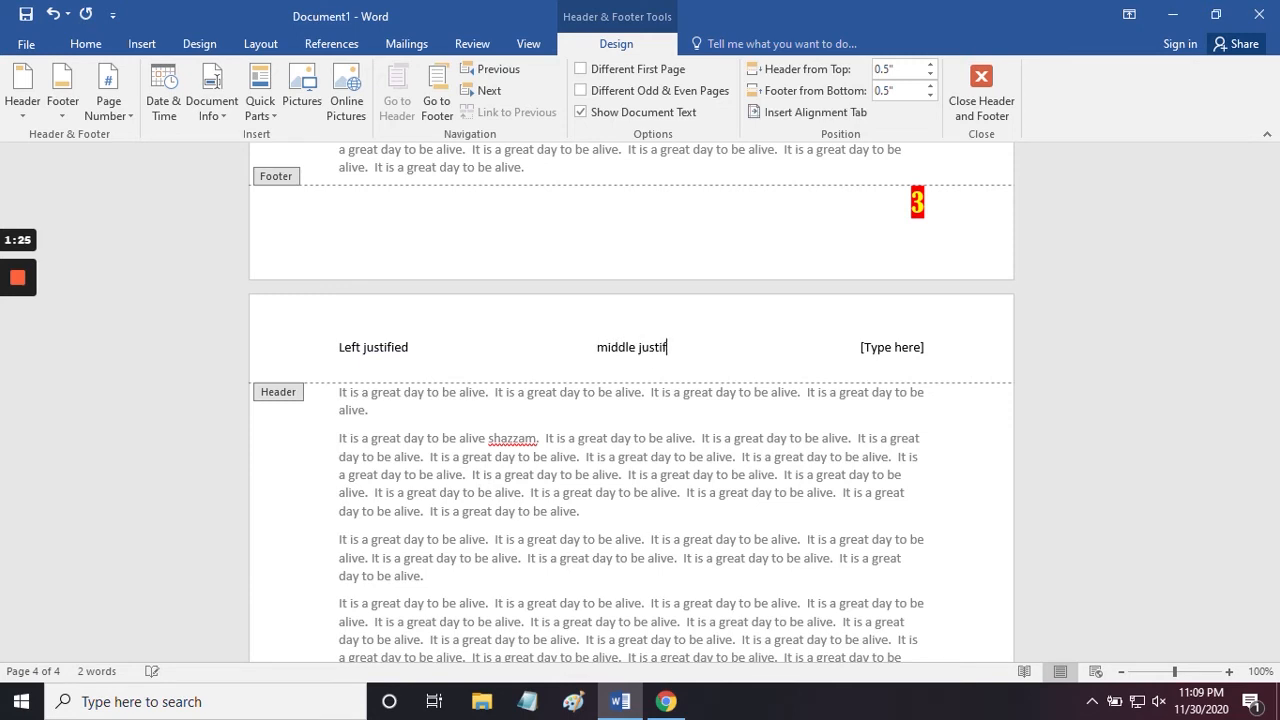
{"action": "type", "text": "ied"}
{"action": "left_click", "coordinate": [893, 352]}
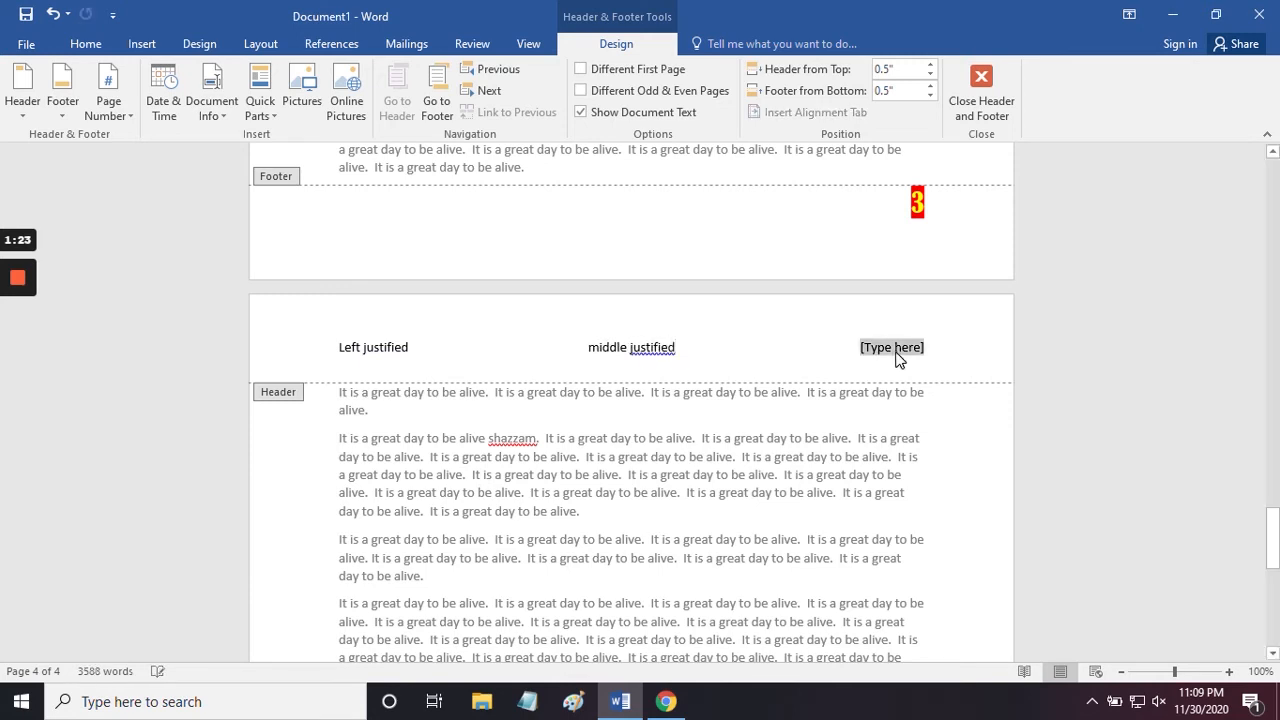
{"action": "type", "text": "right ju"}
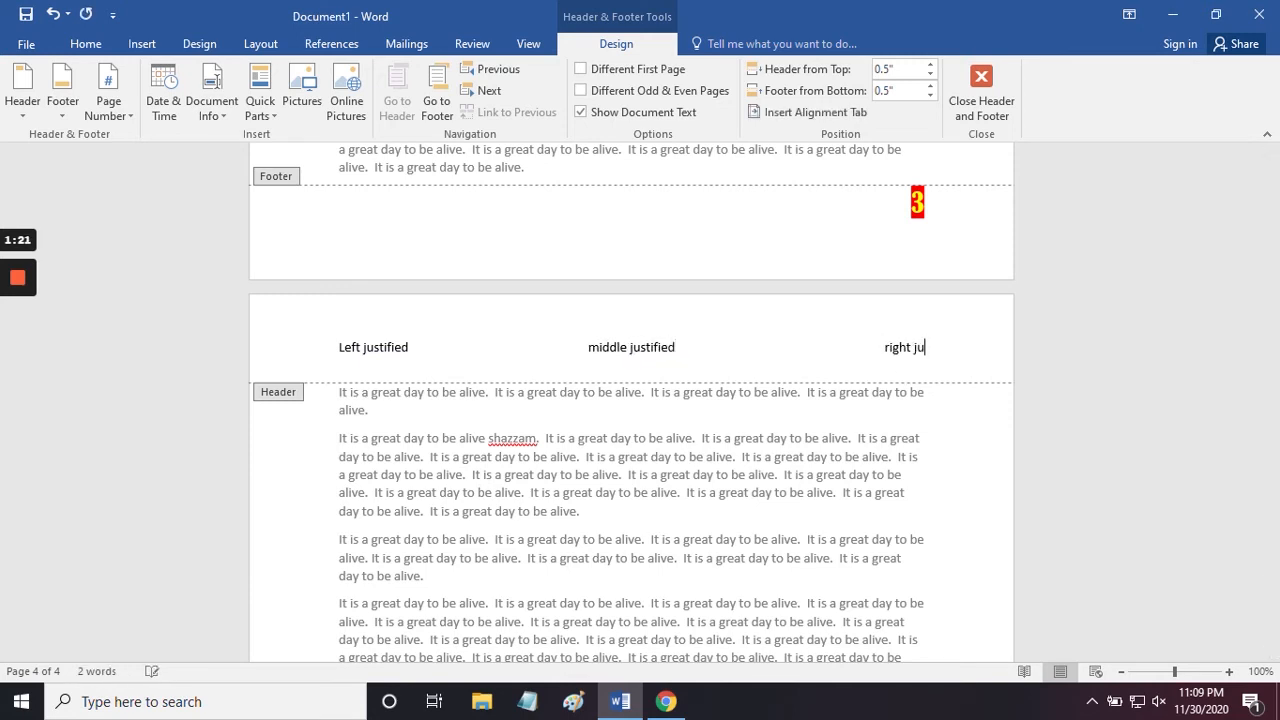
{"action": "type", "text": "stified"}
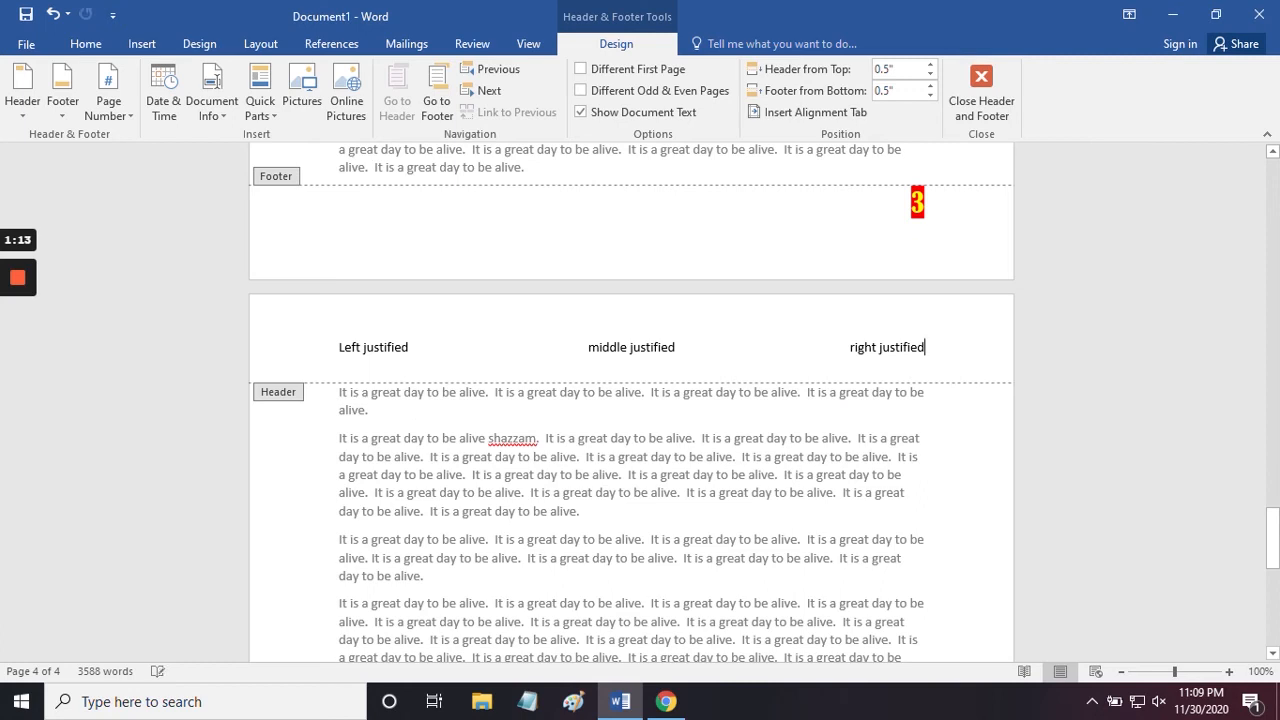
- Delete the "right justified" text from the header, leaving its right column empty
{"action": "key", "text": "BackSpace"}
{"action": "key", "text": "BackSpace"}
{"action": "key", "text": "BackSpace"}
{"action": "key", "text": "BackSpace"}
{"action": "key", "text": "BackSpace"}
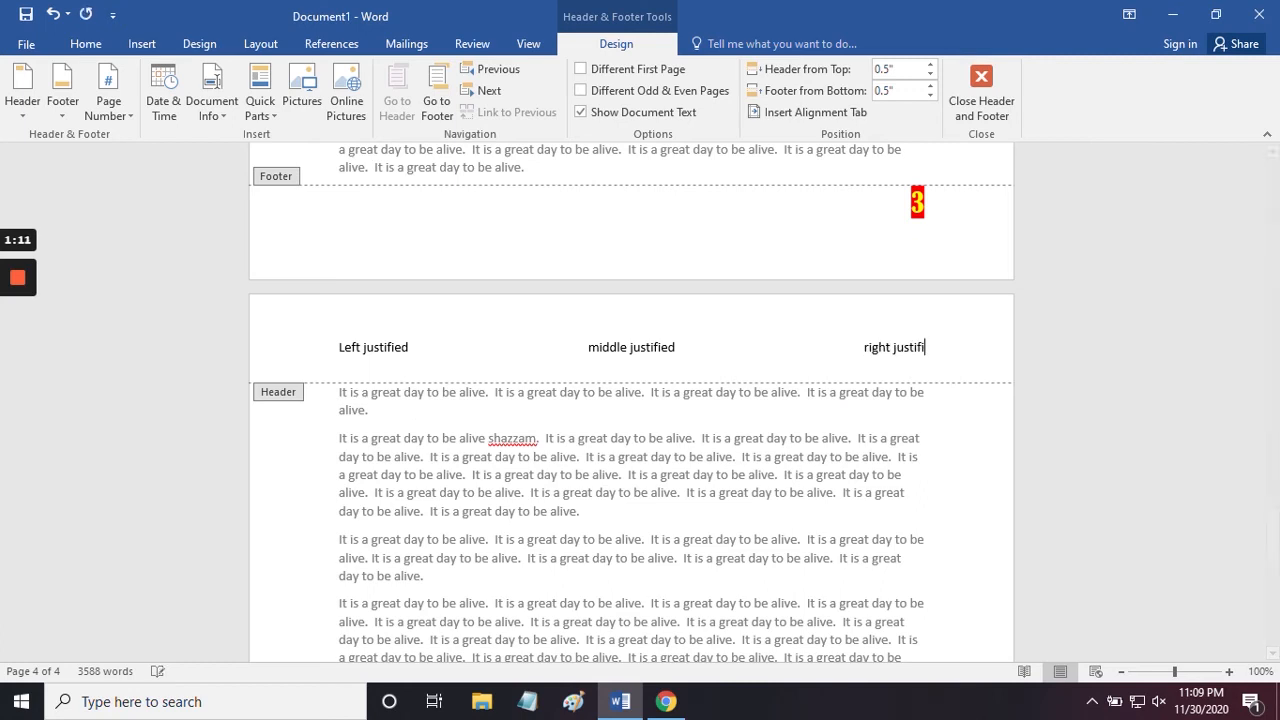
{"action": "key", "text": "BackSpace"}
{"action": "key", "text": "BackSpace"}
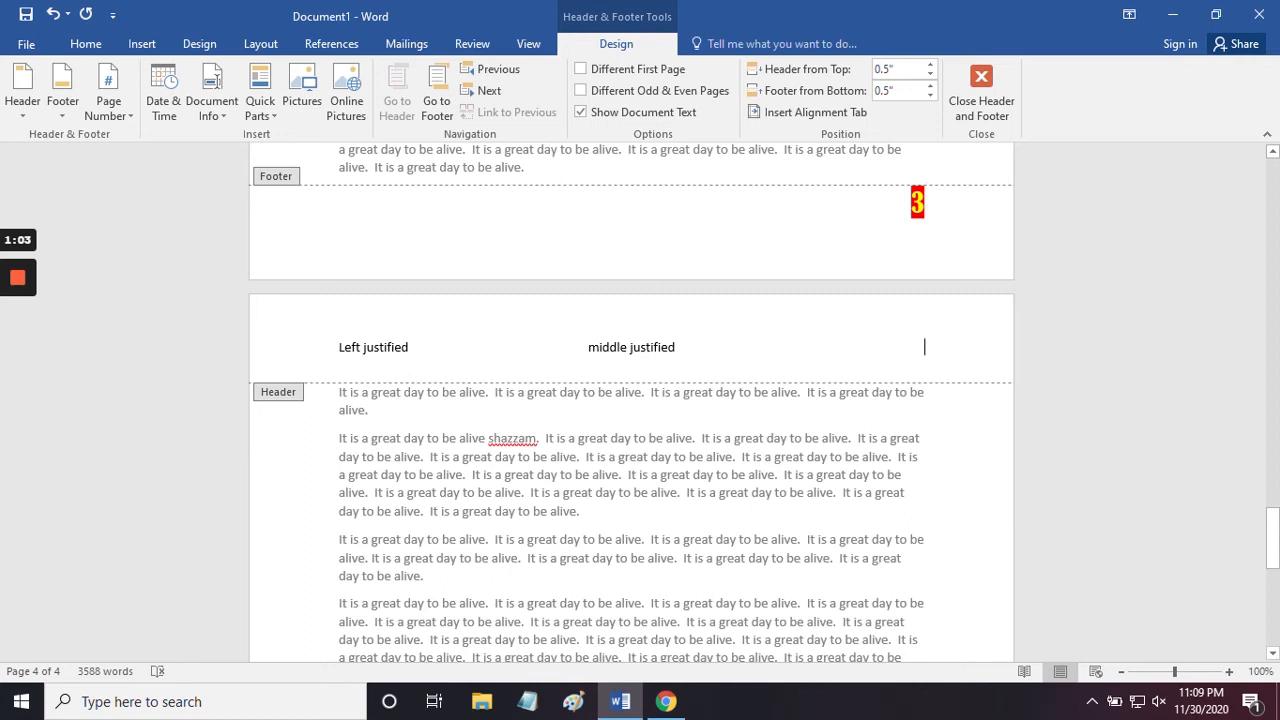
- Format the whole header line in the Arial Black font at size 20
{"action": "triple_click", "coordinate": [640, 352]}
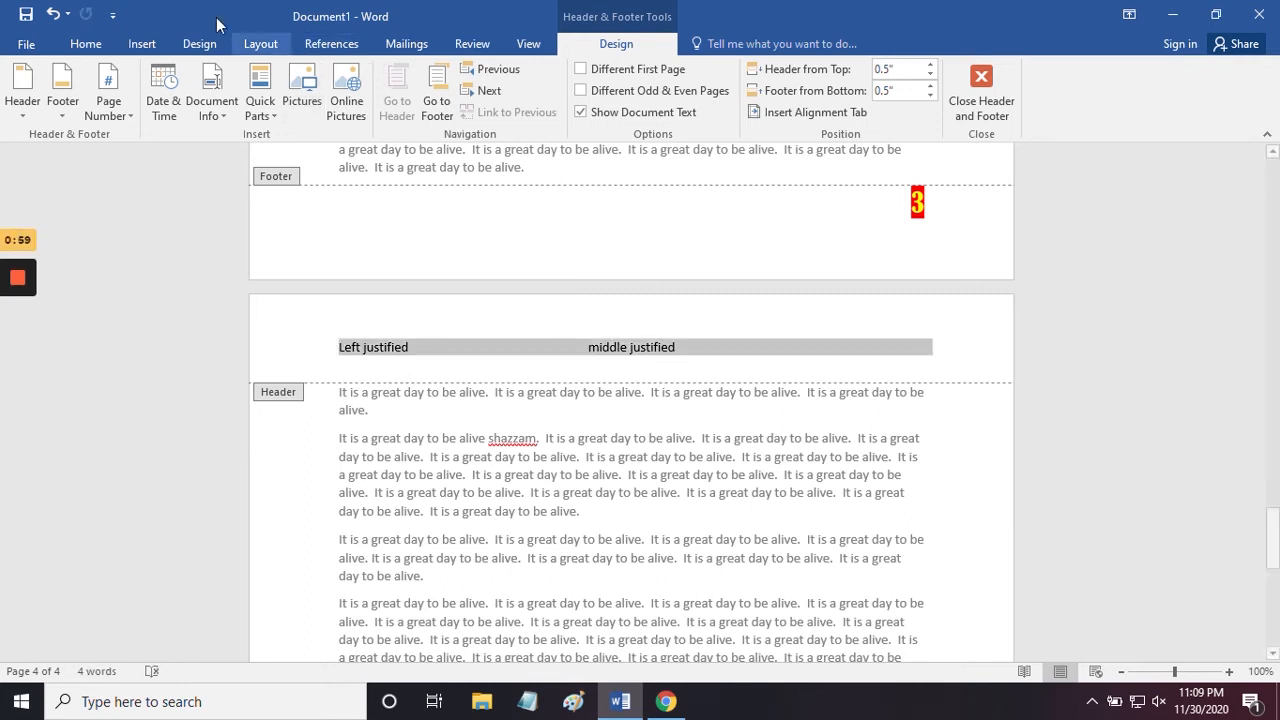
{"action": "left_click", "coordinate": [85, 46]}
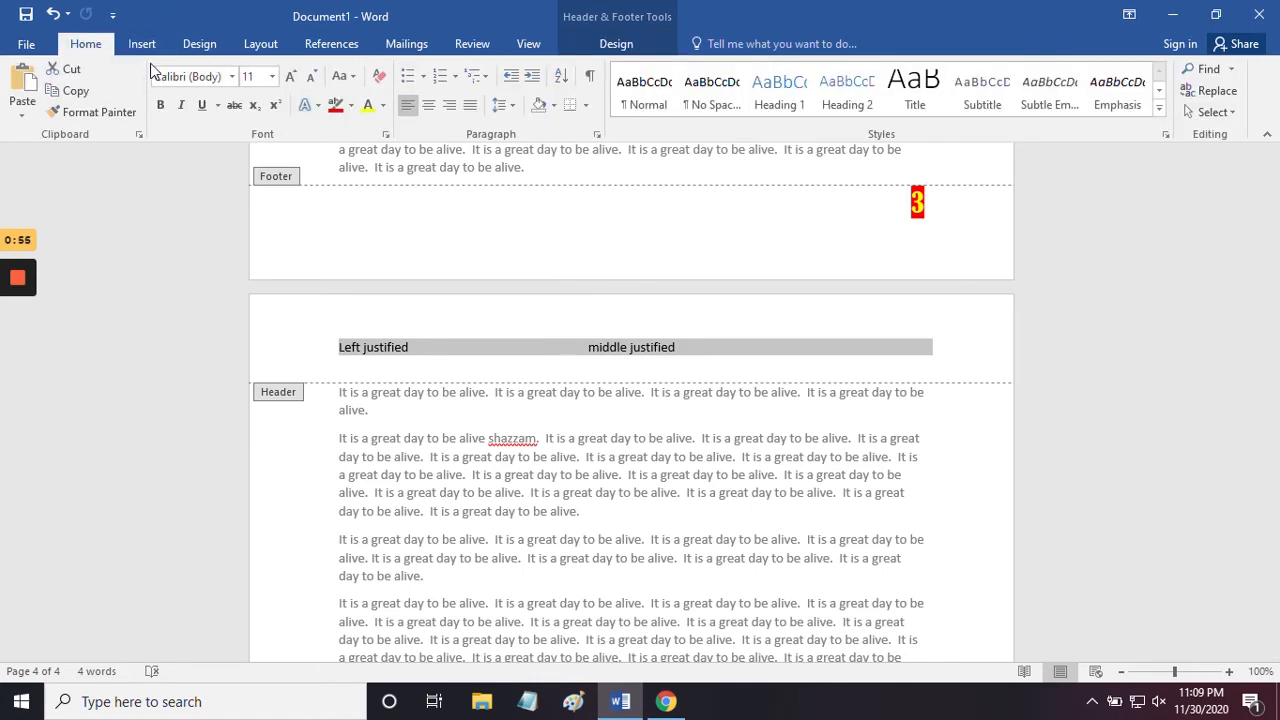
{"action": "left_click", "coordinate": [232, 76]}
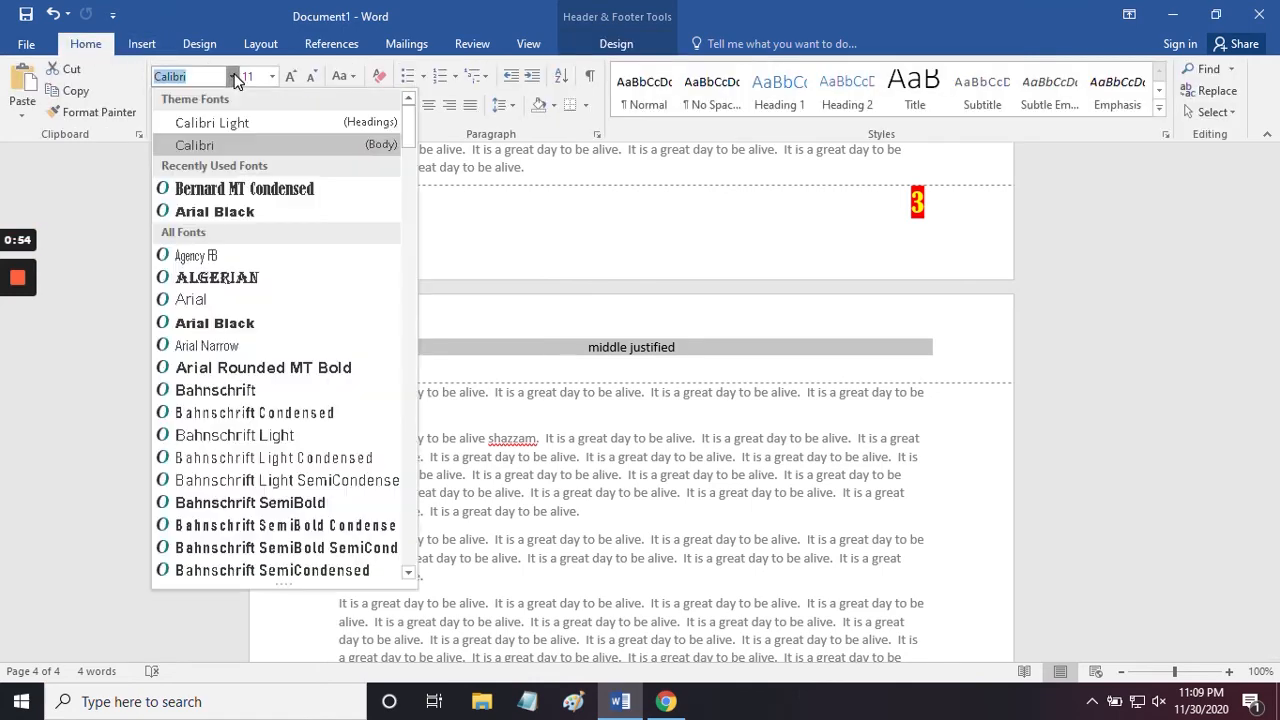
{"action": "left_click", "coordinate": [225, 214]}
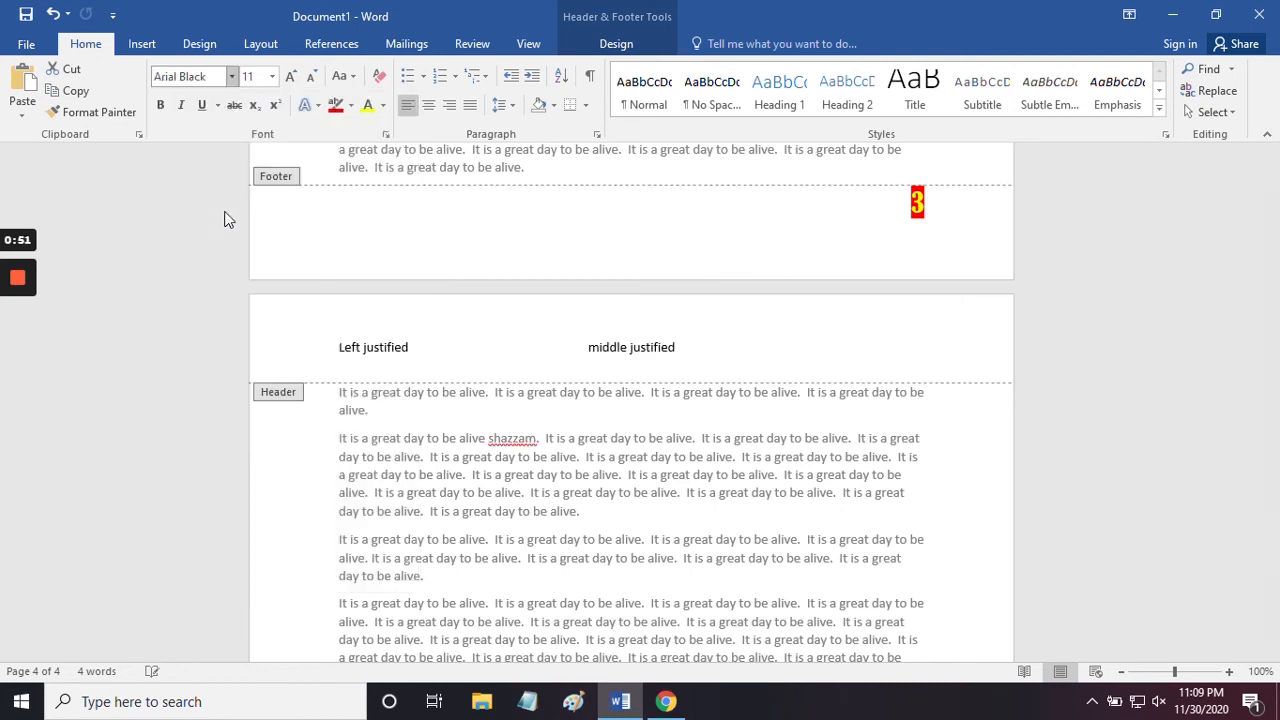
{"action": "left_click", "coordinate": [272, 76]}
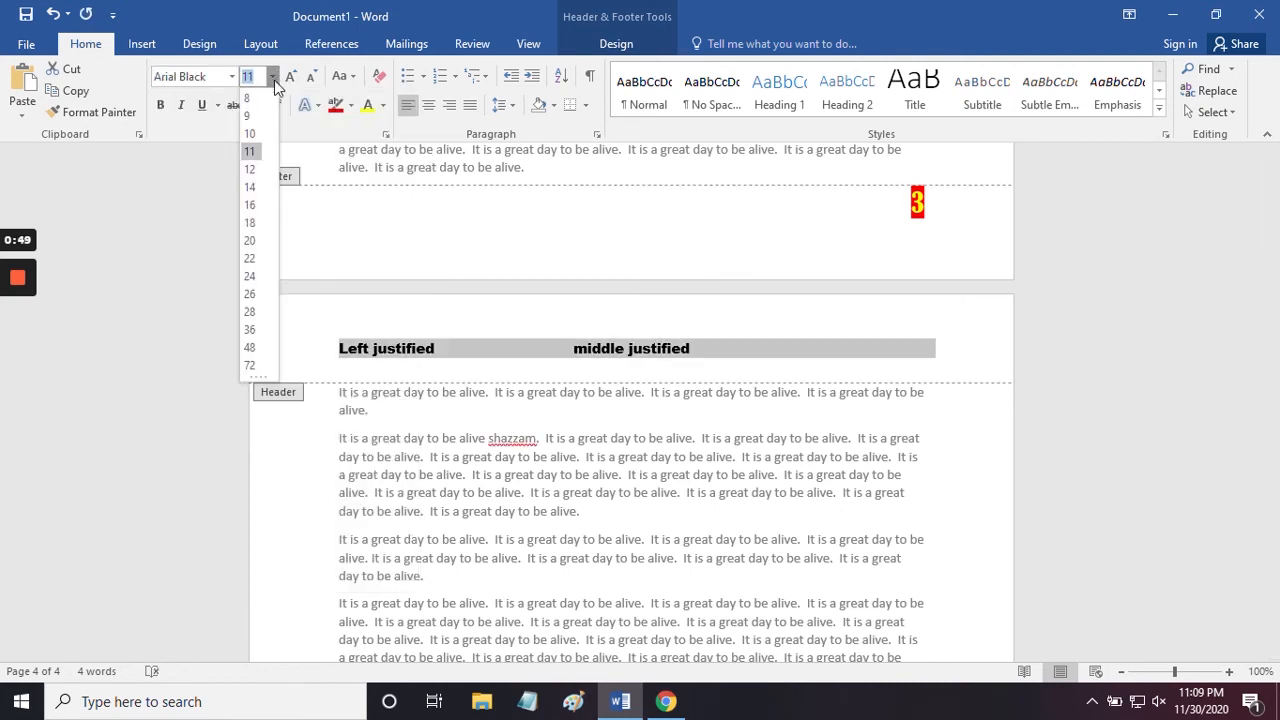
{"action": "left_click", "coordinate": [251, 242]}
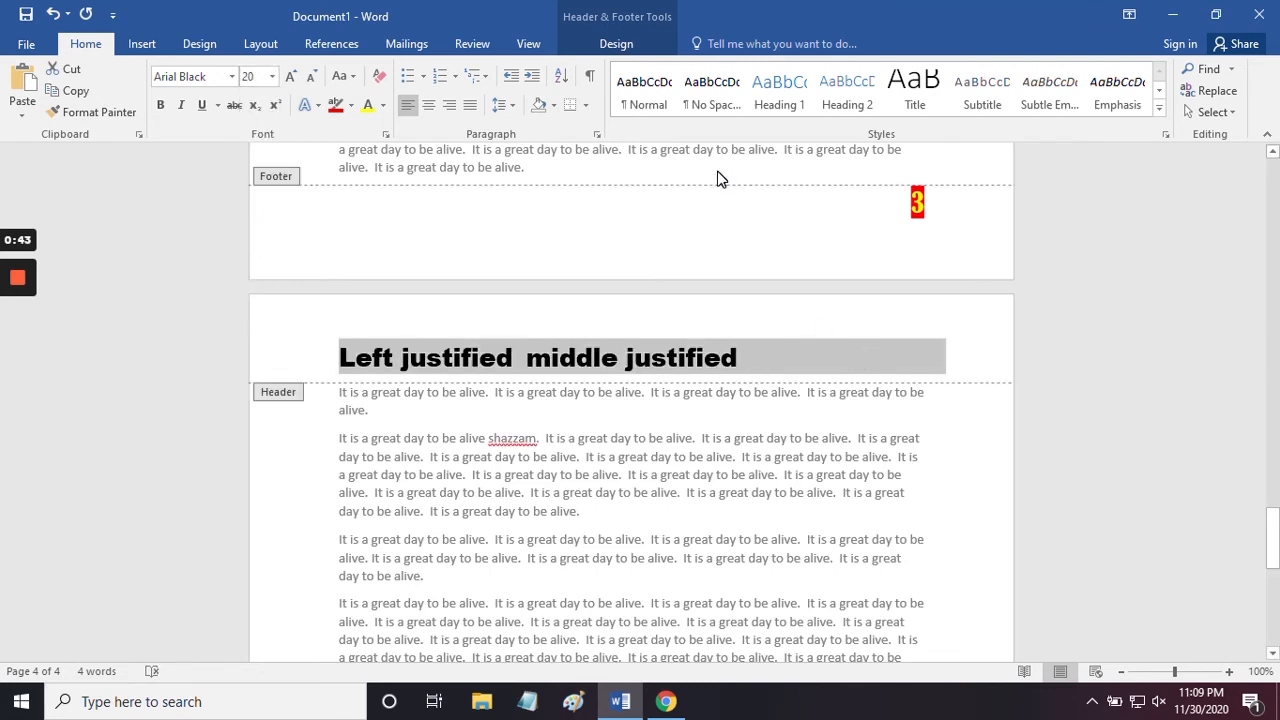
- Exit header editing and review the formatted header from the last page back to the first
{"action": "left_click", "coordinate": [611, 46]}
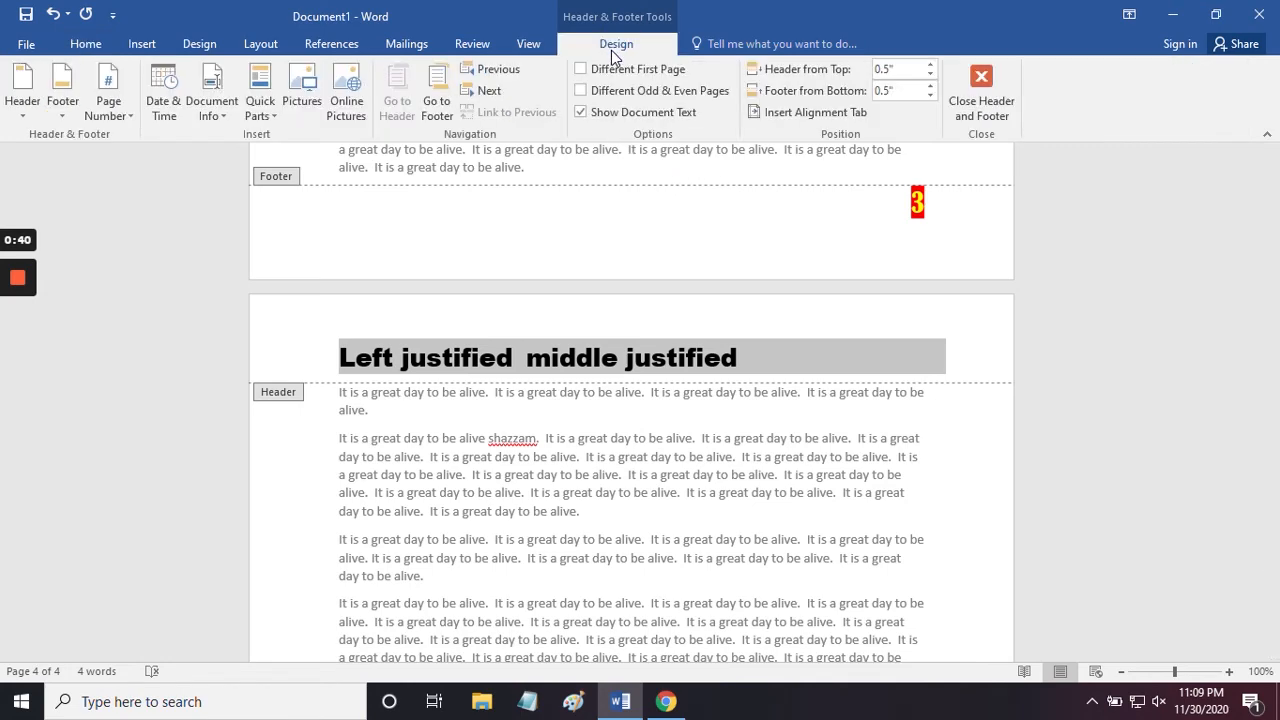
{"action": "left_click", "coordinate": [976, 77]}
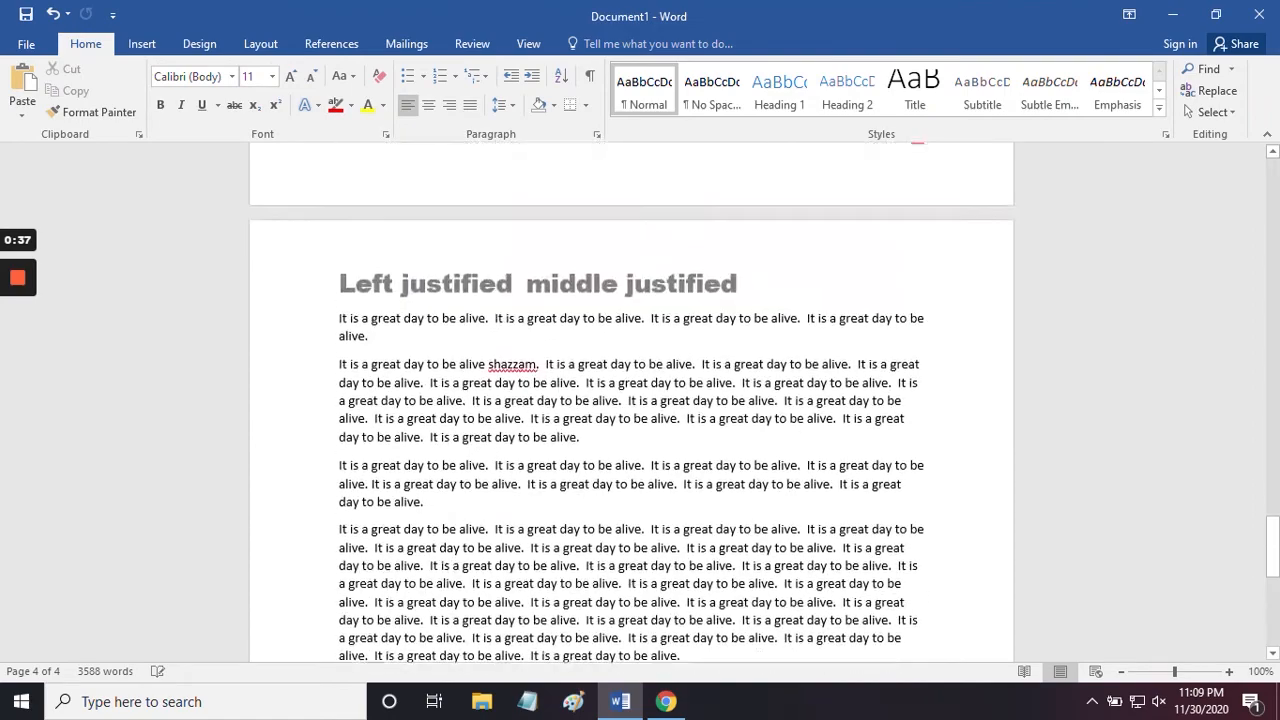
{"action": "scroll", "coordinate": [719, 499], "scroll_direction": "up", "scroll_amount": 10}
{"action": "scroll", "coordinate": [719, 499], "scroll_direction": "down", "scroll_amount": 10}
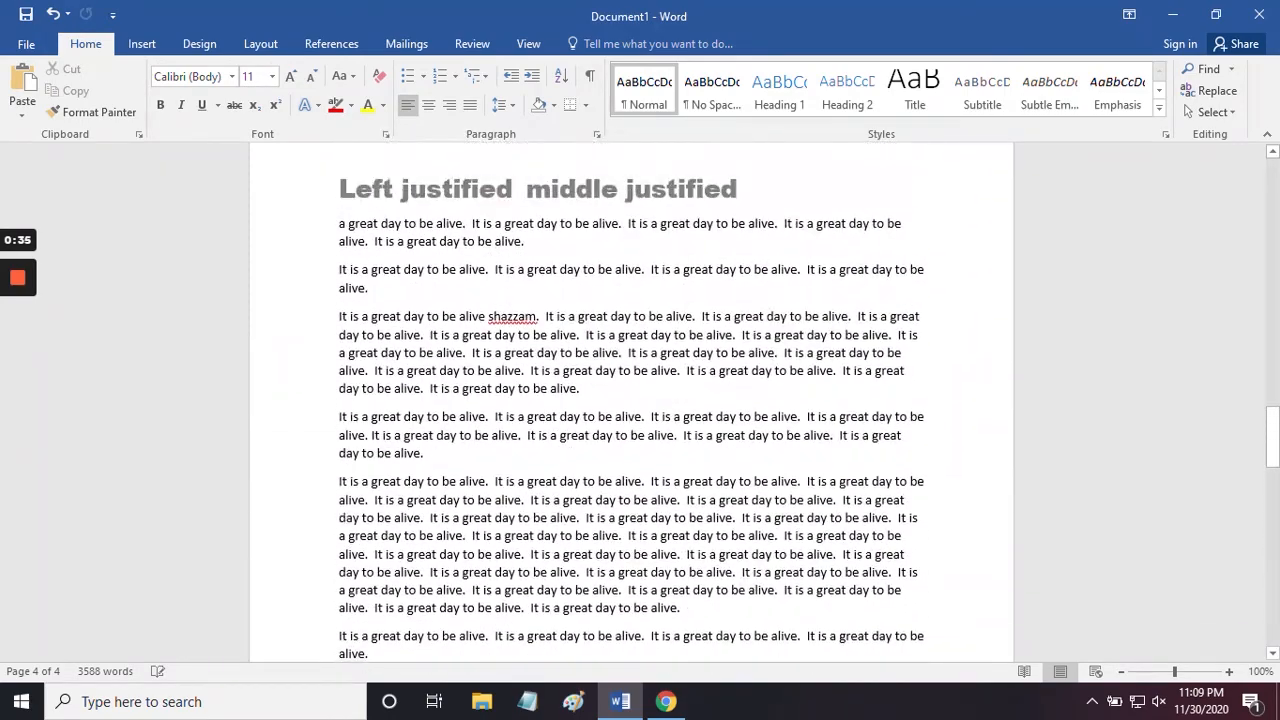
{"action": "scroll", "coordinate": [720, 480], "scroll_direction": "up", "scroll_amount": 5}
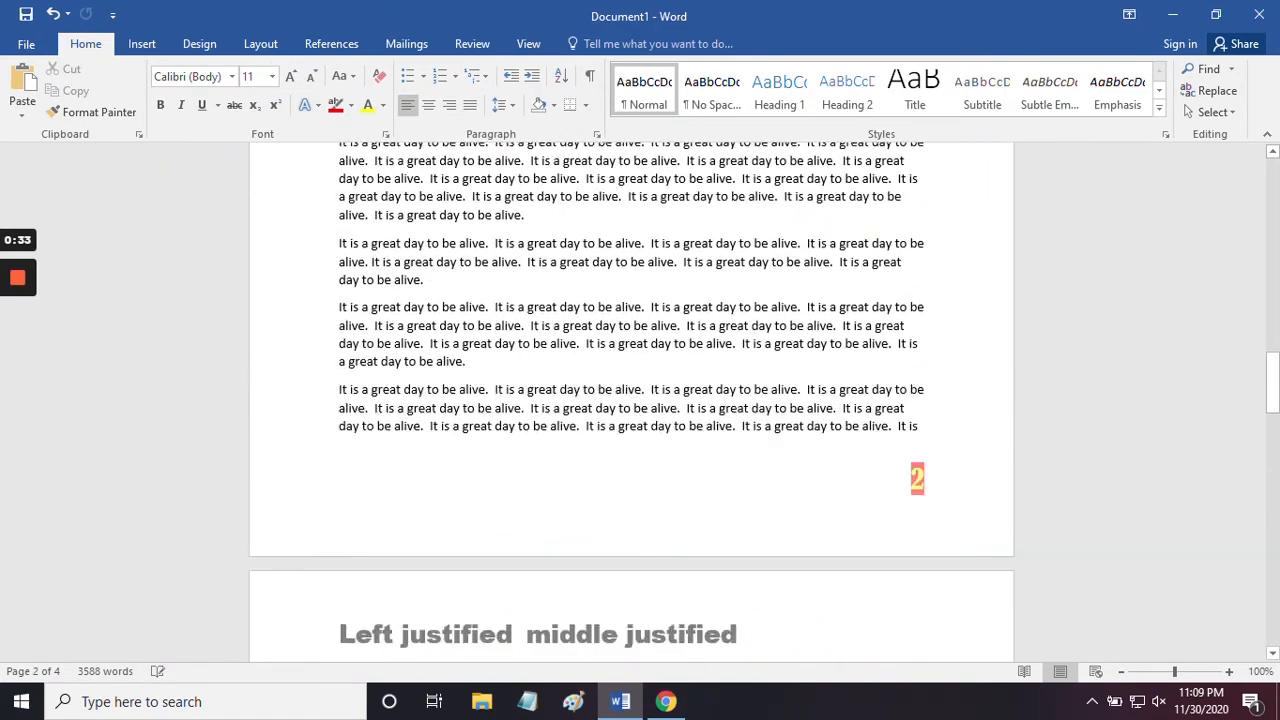
{"action": "scroll", "coordinate": [630, 400], "scroll_direction": "up", "scroll_amount": 5}
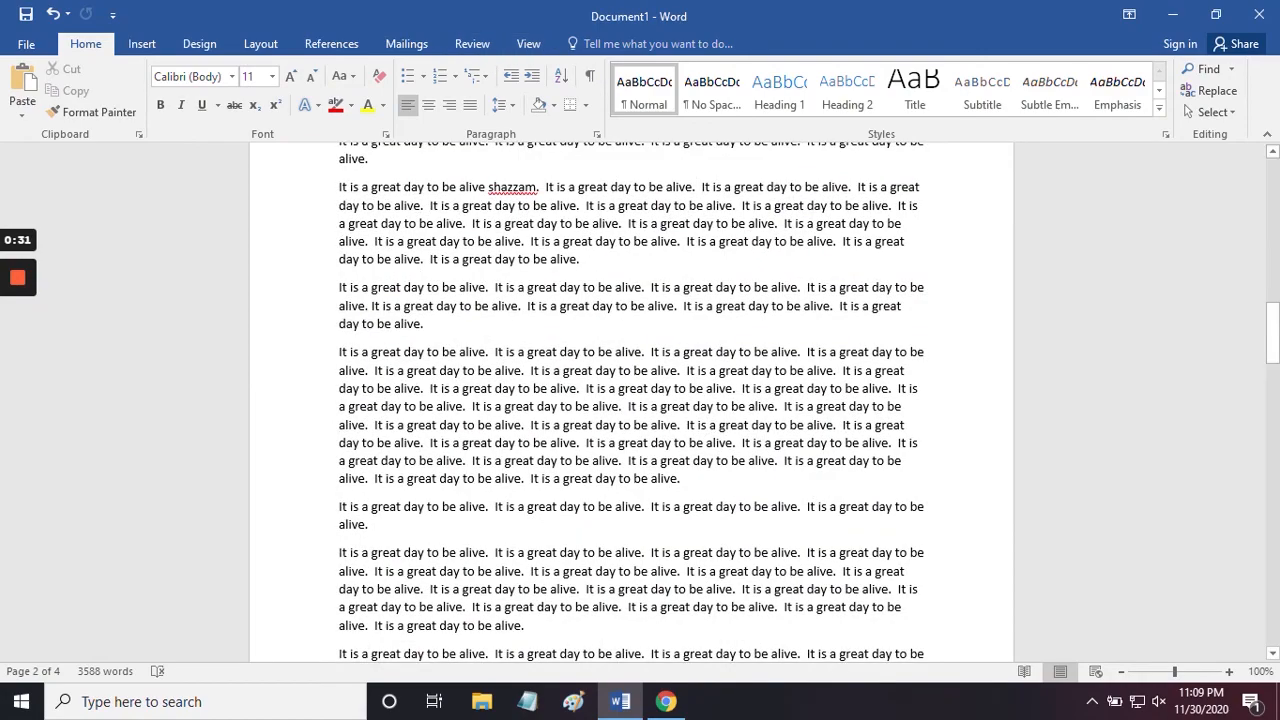
{"action": "scroll", "coordinate": [630, 400], "scroll_direction": "up", "scroll_amount": 6}
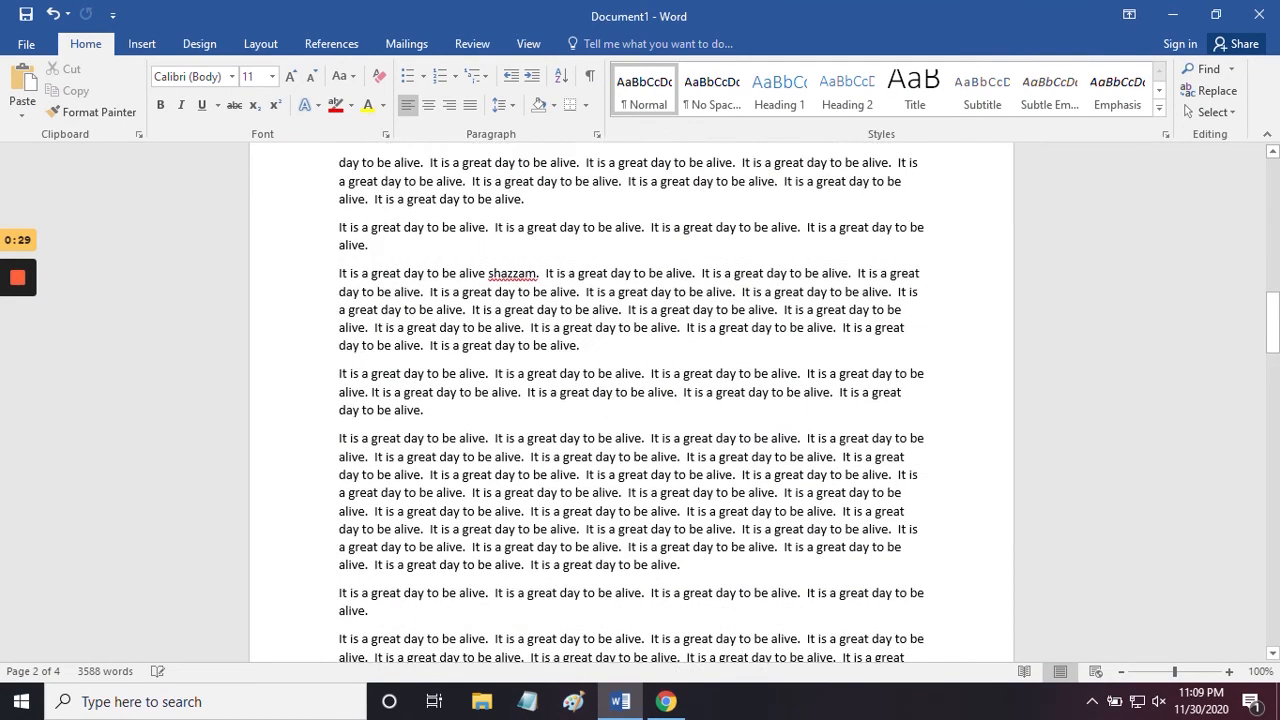
{"action": "scroll", "coordinate": [630, 400], "scroll_direction": "down", "scroll_amount": 5}
{"action": "scroll", "coordinate": [630, 400], "scroll_direction": "up", "scroll_amount": 3}
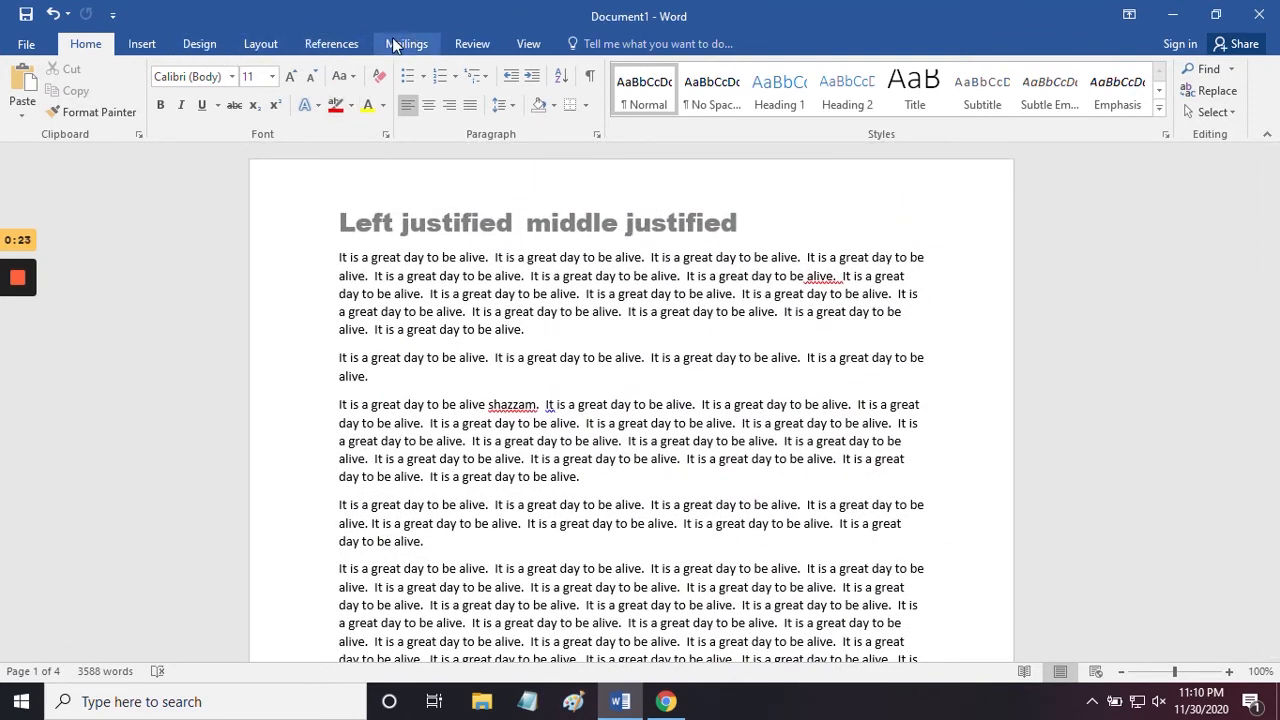
- Reopen the existing header for editing and look over the headers and footers across the pages
{"action": "left_click", "coordinate": [141, 43]}
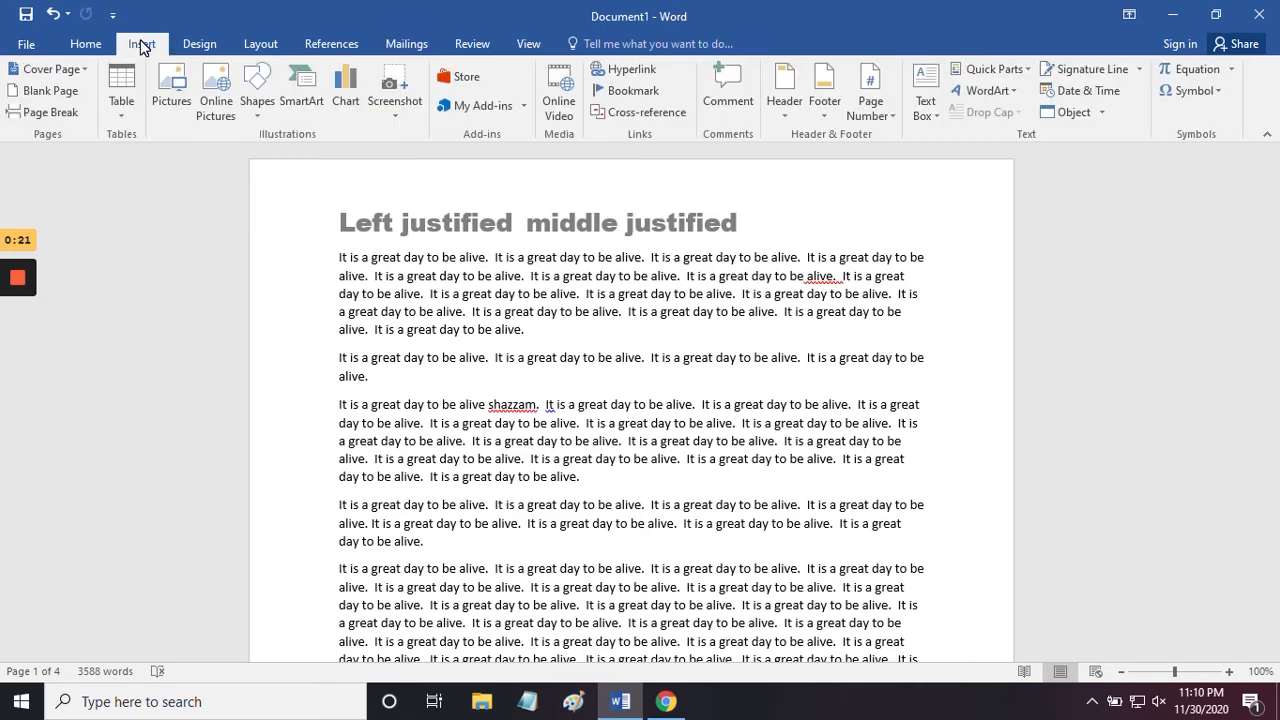
{"action": "left_click", "coordinate": [788, 104]}
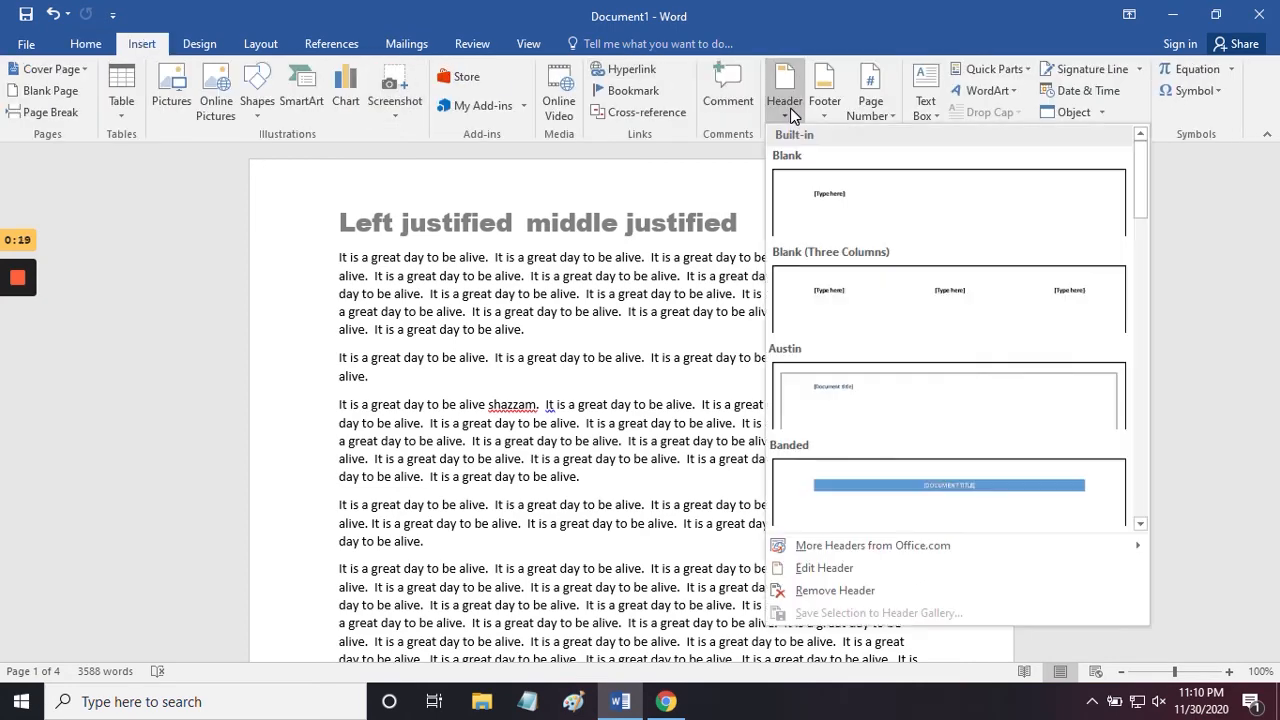
{"action": "left_click", "coordinate": [824, 567]}
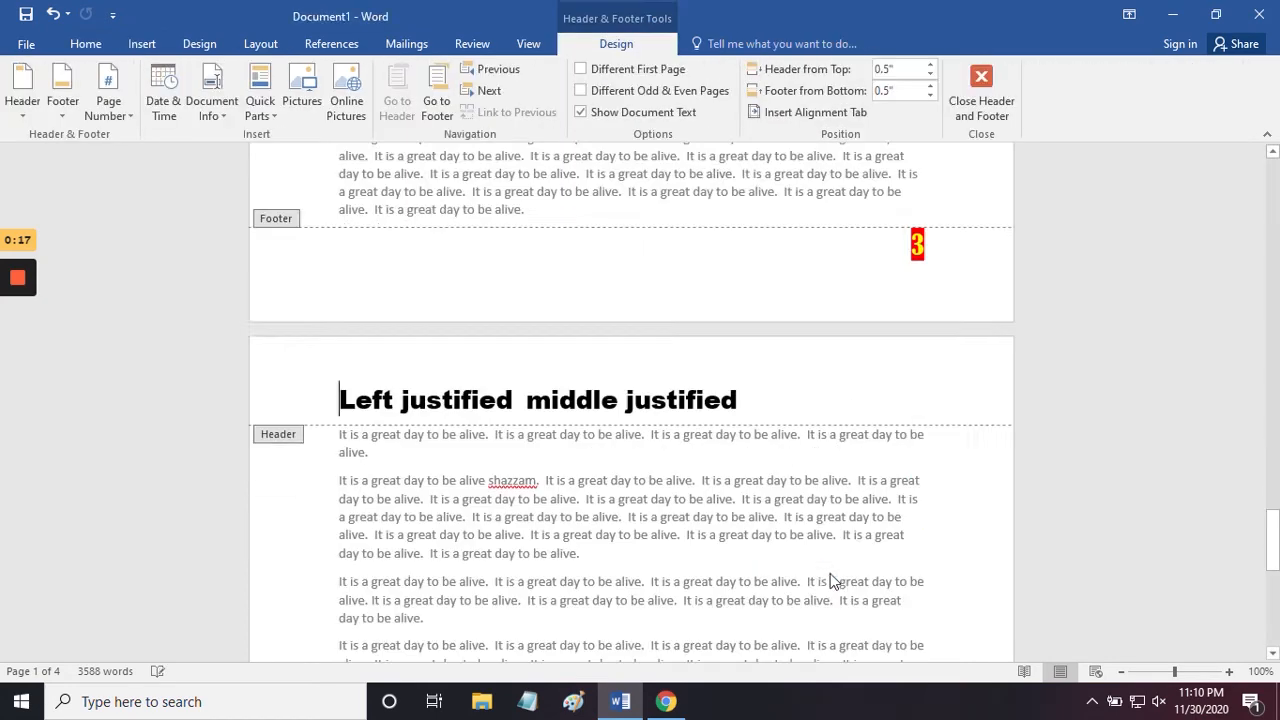
{"action": "scroll", "coordinate": [644, 435], "scroll_direction": "down", "scroll_amount": 5}
{"action": "scroll", "coordinate": [644, 435], "scroll_direction": "down", "scroll_amount": 5}
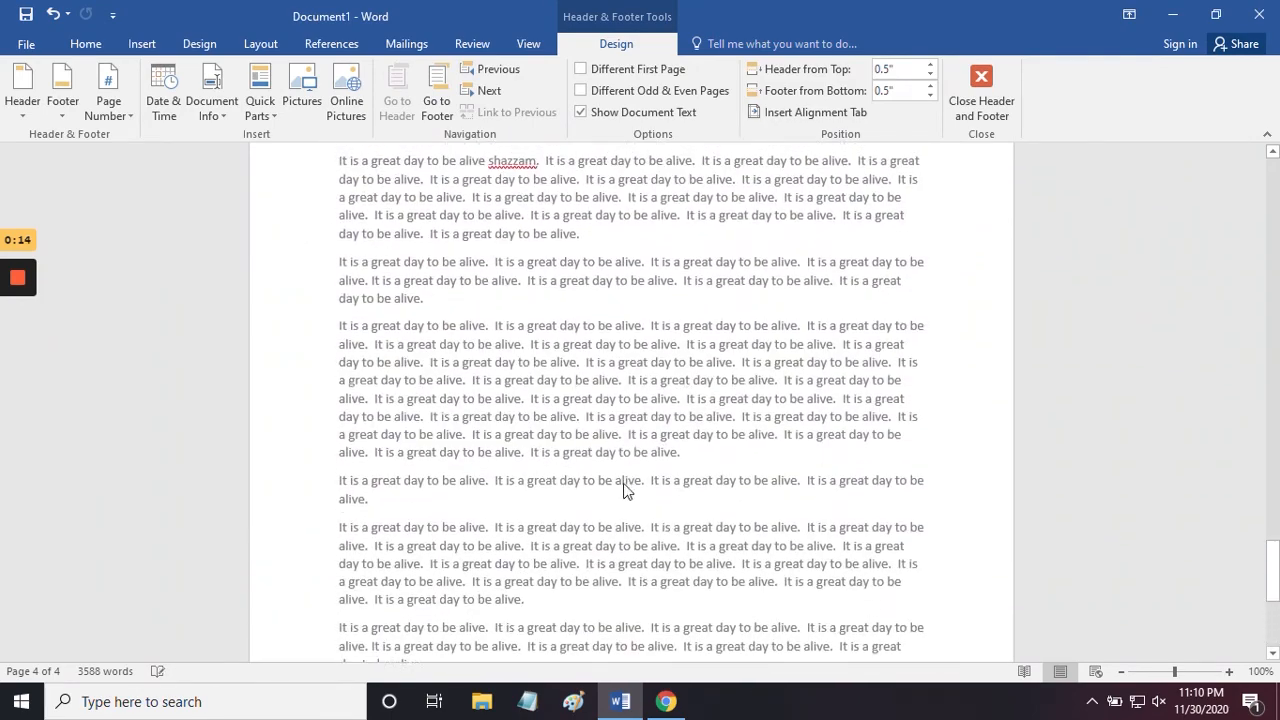
{"action": "scroll", "coordinate": [622, 490], "scroll_direction": "up", "scroll_amount": 5}
{"action": "scroll", "coordinate": [622, 490], "scroll_direction": "down", "scroll_amount": 5}
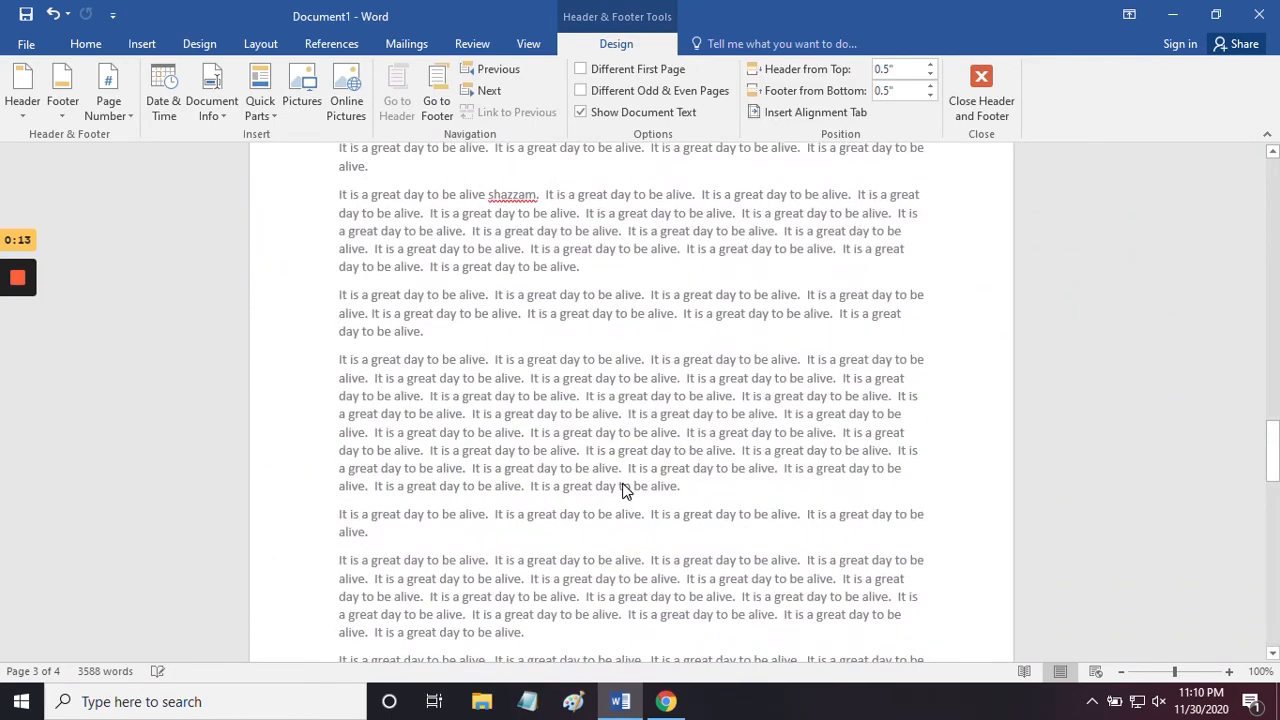
{"action": "scroll", "coordinate": [622, 490], "scroll_direction": "up", "scroll_amount": 10}
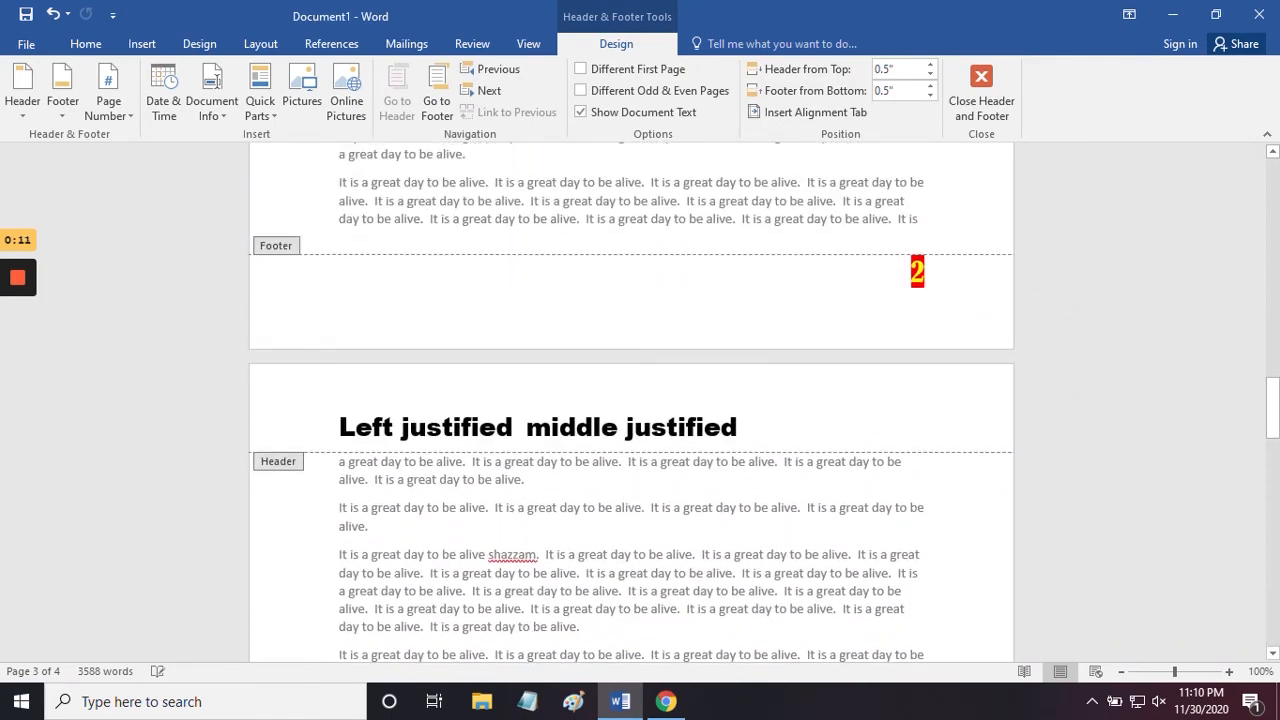
{"action": "scroll", "coordinate": [644, 483], "scroll_direction": "up", "scroll_amount": 1}
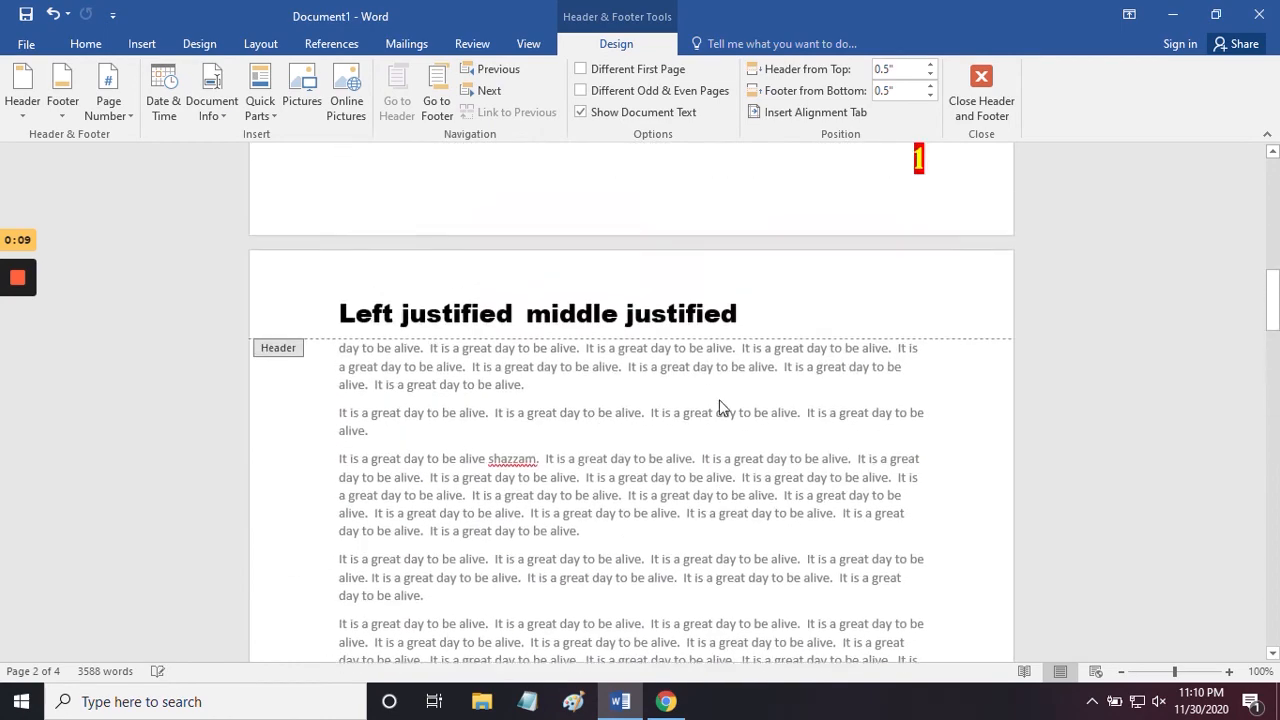
{"action": "scroll", "coordinate": [720, 409], "scroll_direction": "up", "scroll_amount": 4}
- Lower and restore the footer's distance from the page bottom, and slightly reduce the header's distance from the page top
{"action": "left_click", "coordinate": [930, 96]}
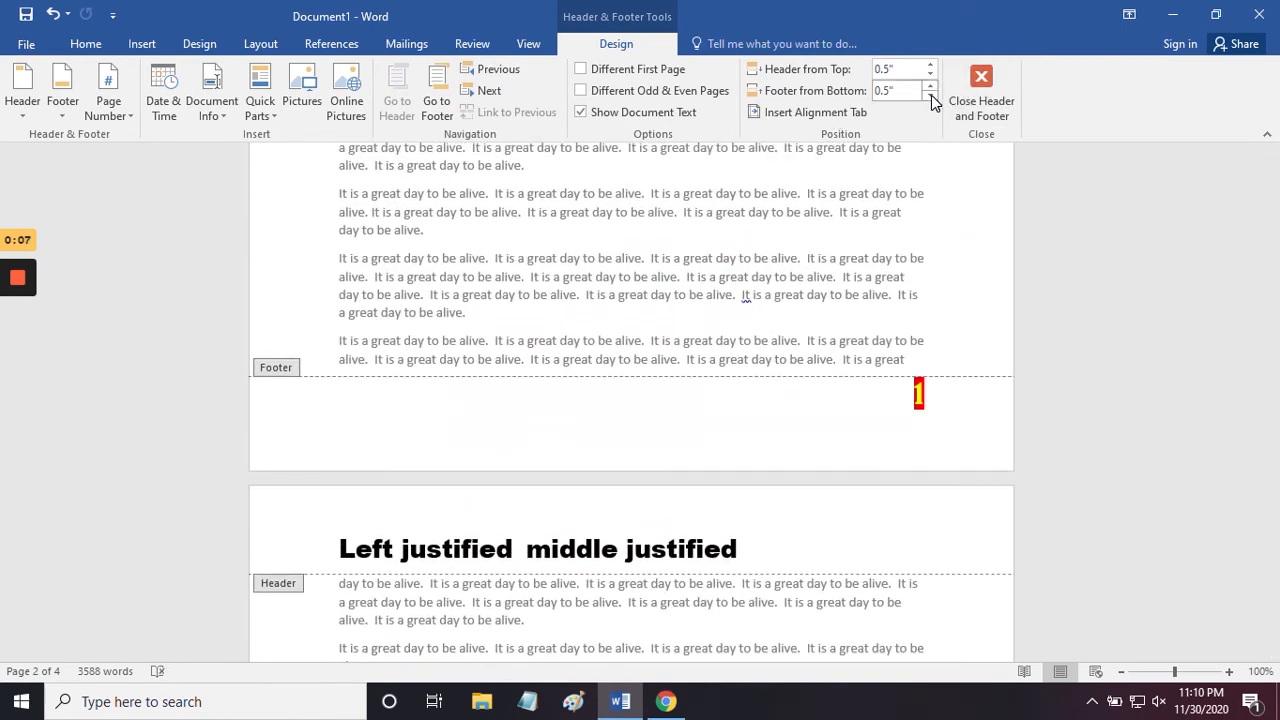
{"action": "left_click", "coordinate": [930, 96]}
{"action": "left_click", "coordinate": [930, 87]}
{"action": "left_click", "coordinate": [930, 87]}
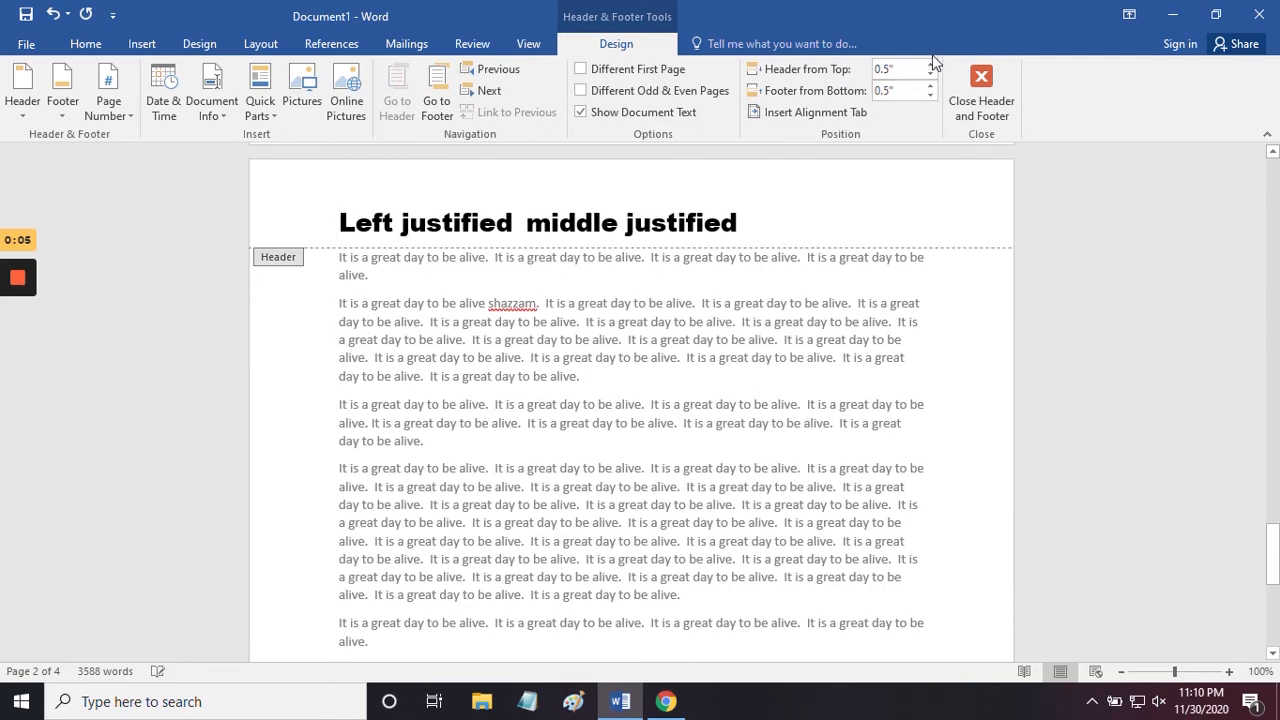
{"action": "left_click", "coordinate": [930, 65]}
{"action": "left_click", "coordinate": [930, 74]}
{"action": "left_click", "coordinate": [930, 74]}
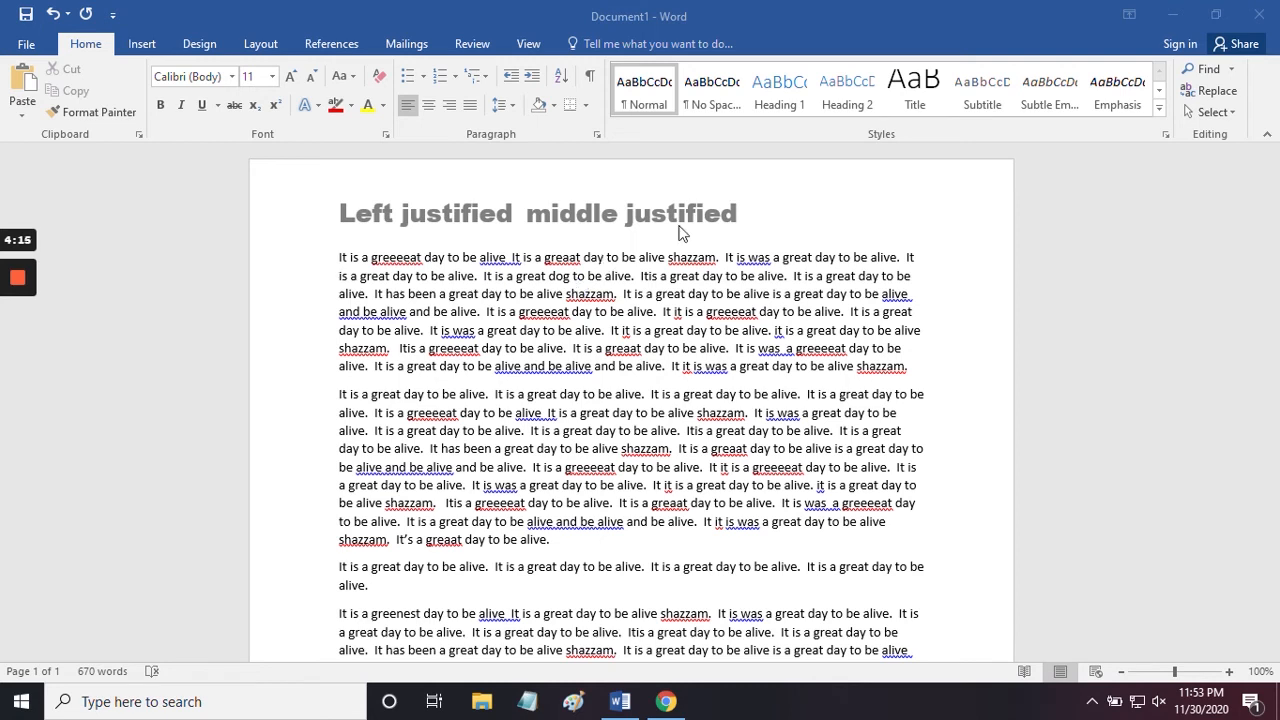
- Add the sentence "I am relieved." at the end of the second paragraph
{"action": "left_click", "coordinate": [556, 541]}
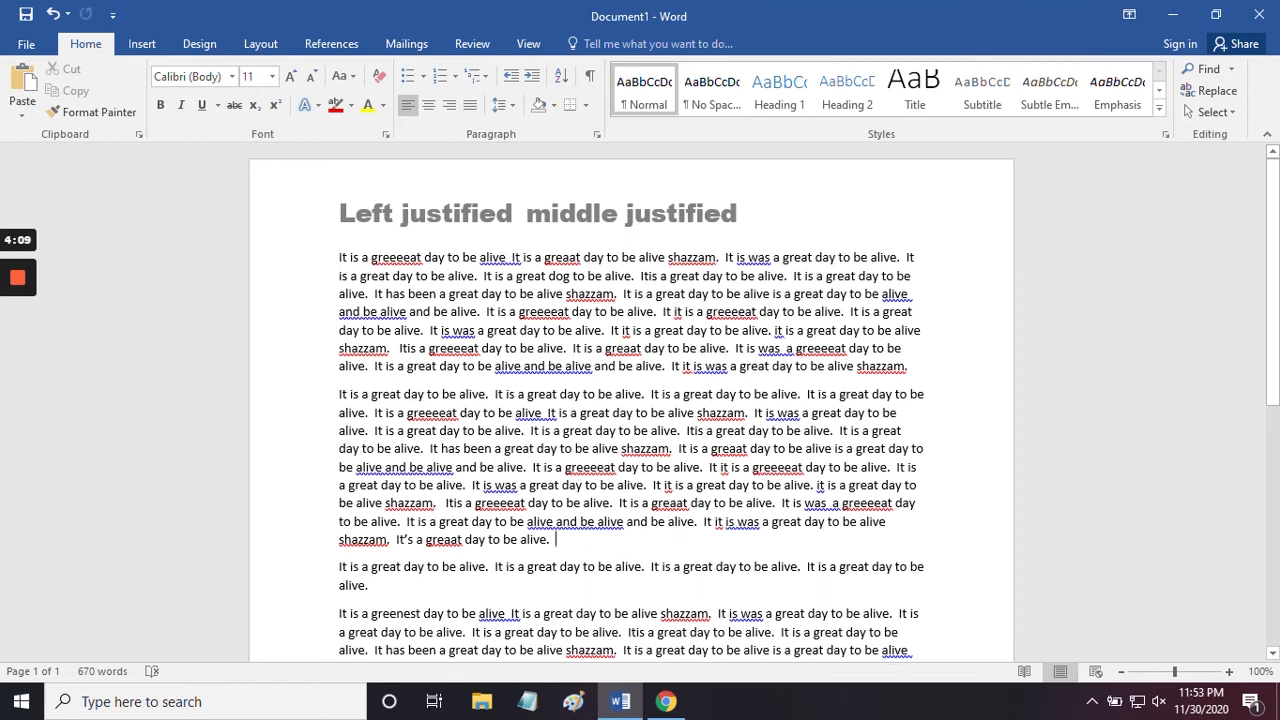
{"action": "type", "text": "i"}
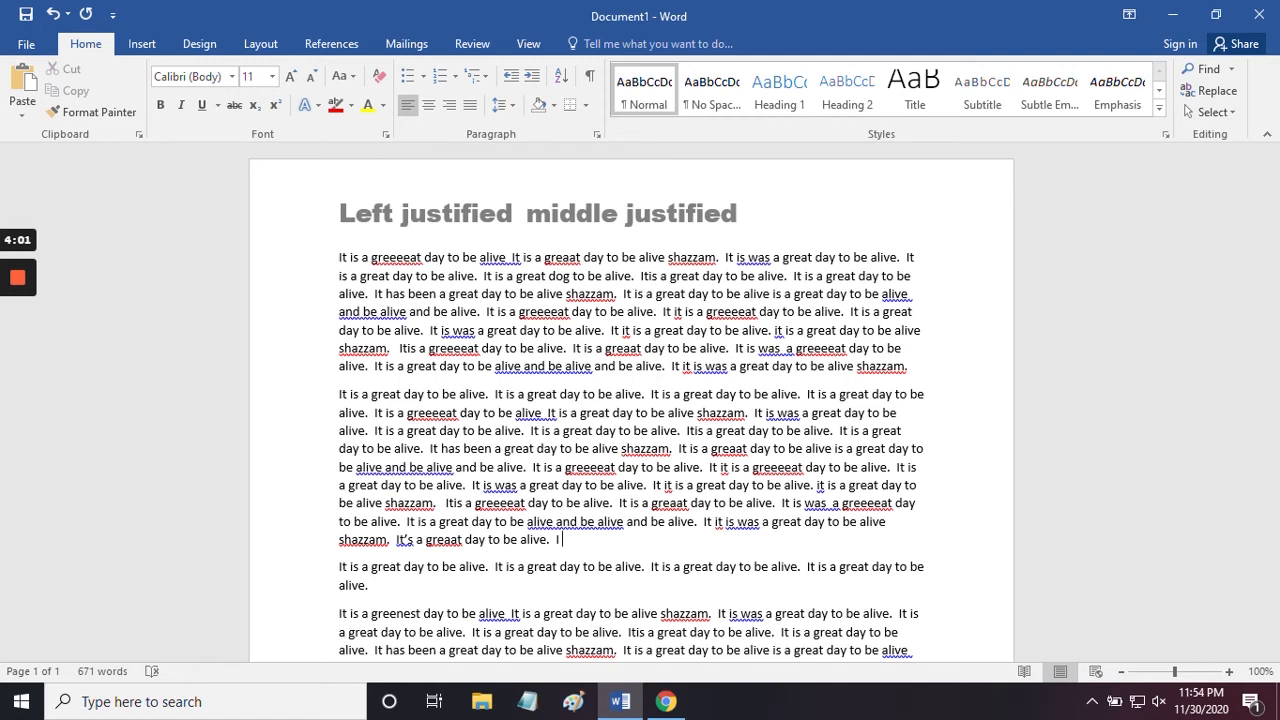
{"action": "type", "text": " am releived."}
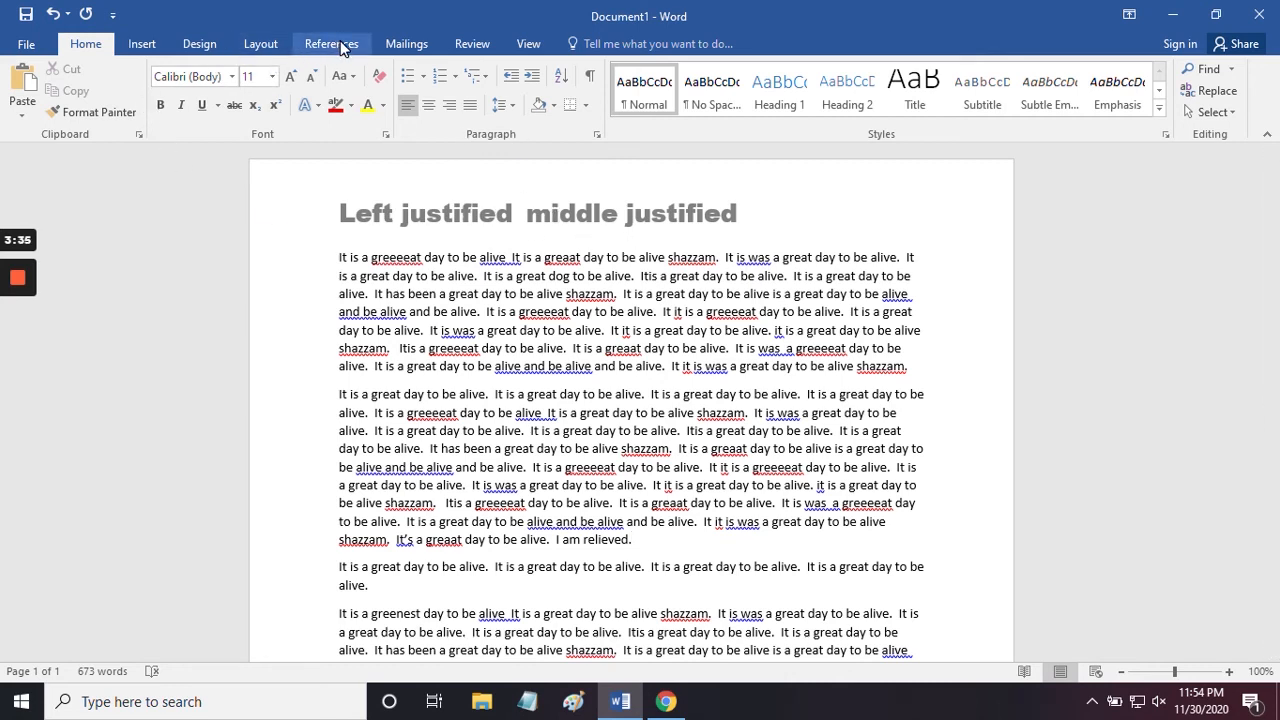
- Run the spelling and grammar check, look over the suggestions for "shazzam", and add the word to the dictionary
{"action": "left_click", "coordinate": [470, 43]}
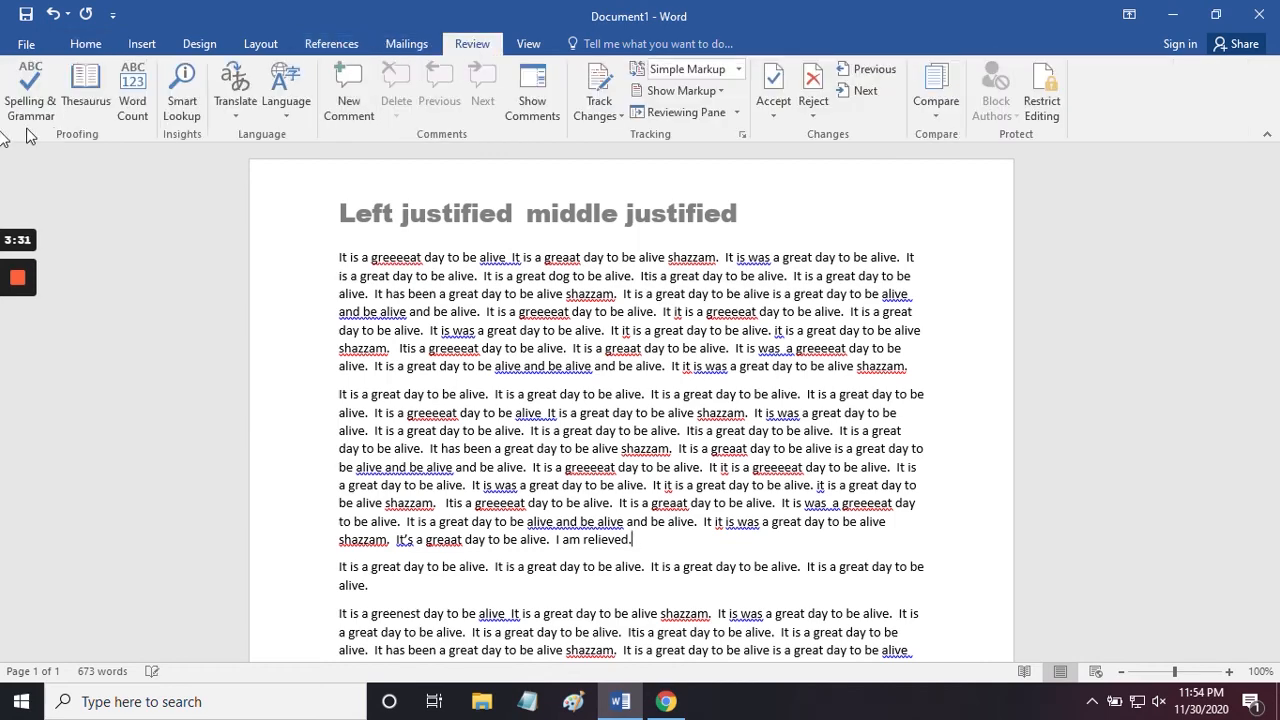
{"action": "left_click", "coordinate": [30, 92]}
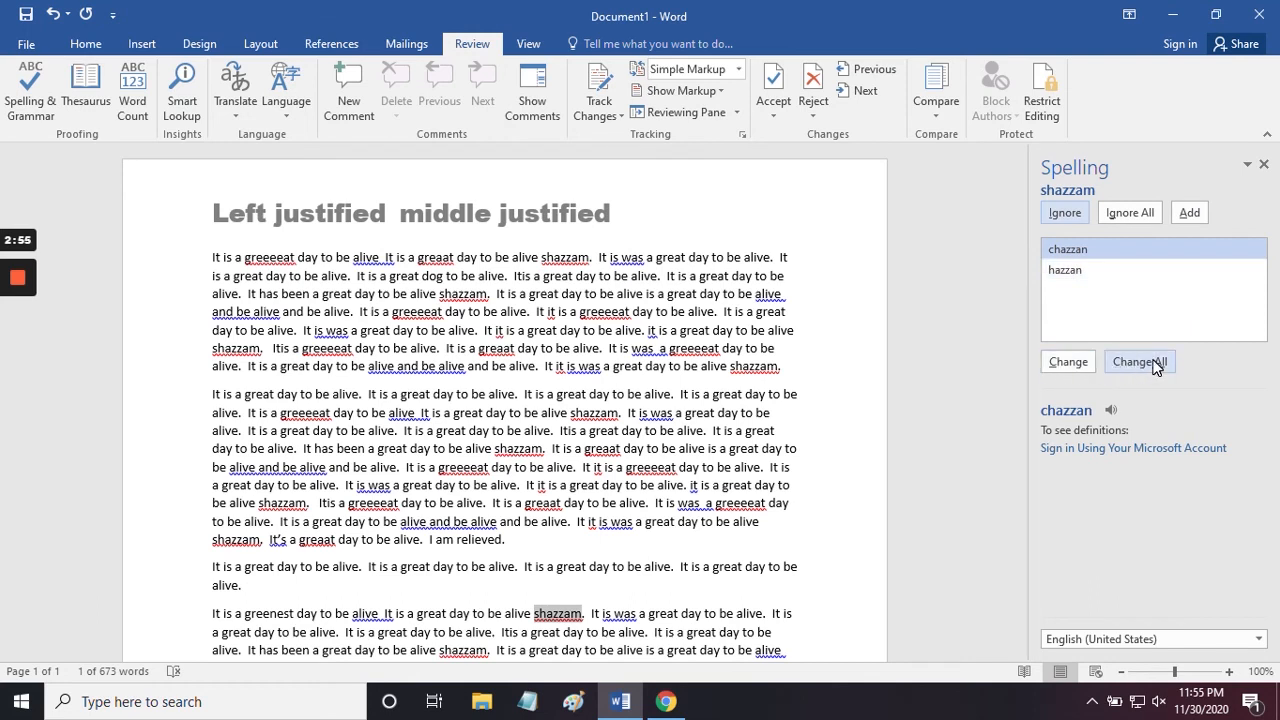
{"action": "left_click", "coordinate": [1097, 272]}
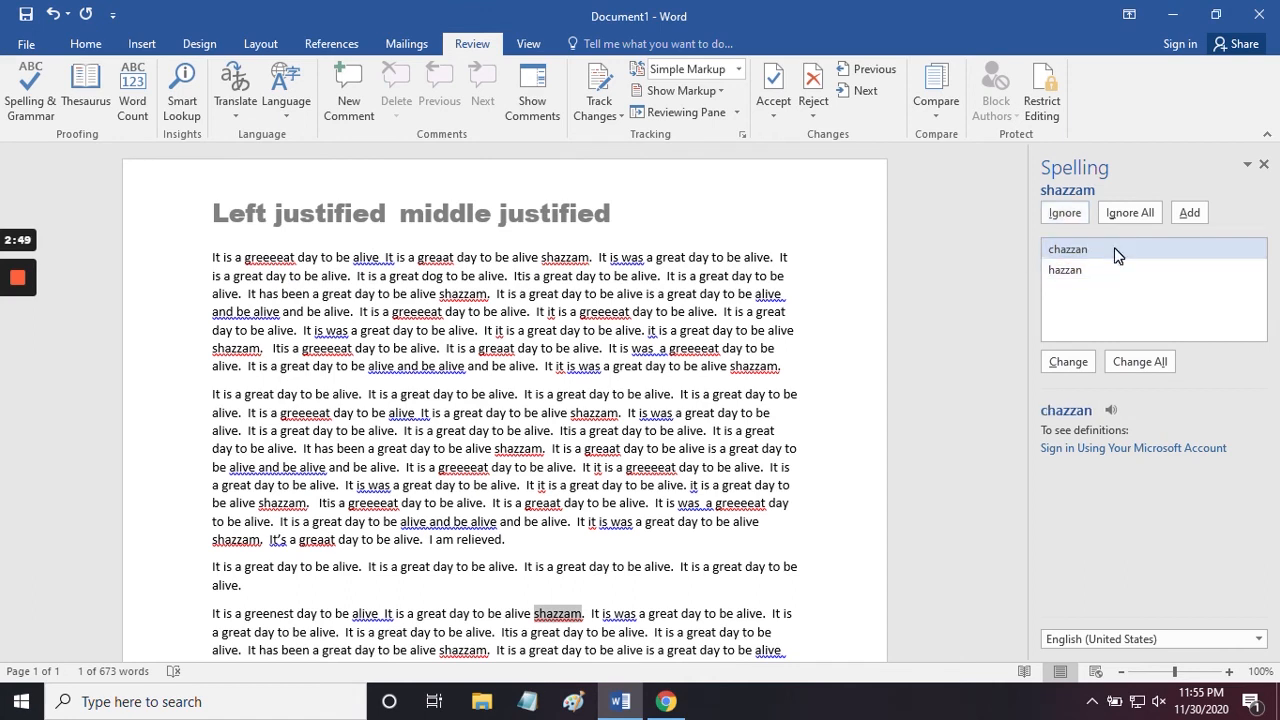
{"action": "left_click", "coordinate": [1078, 272]}
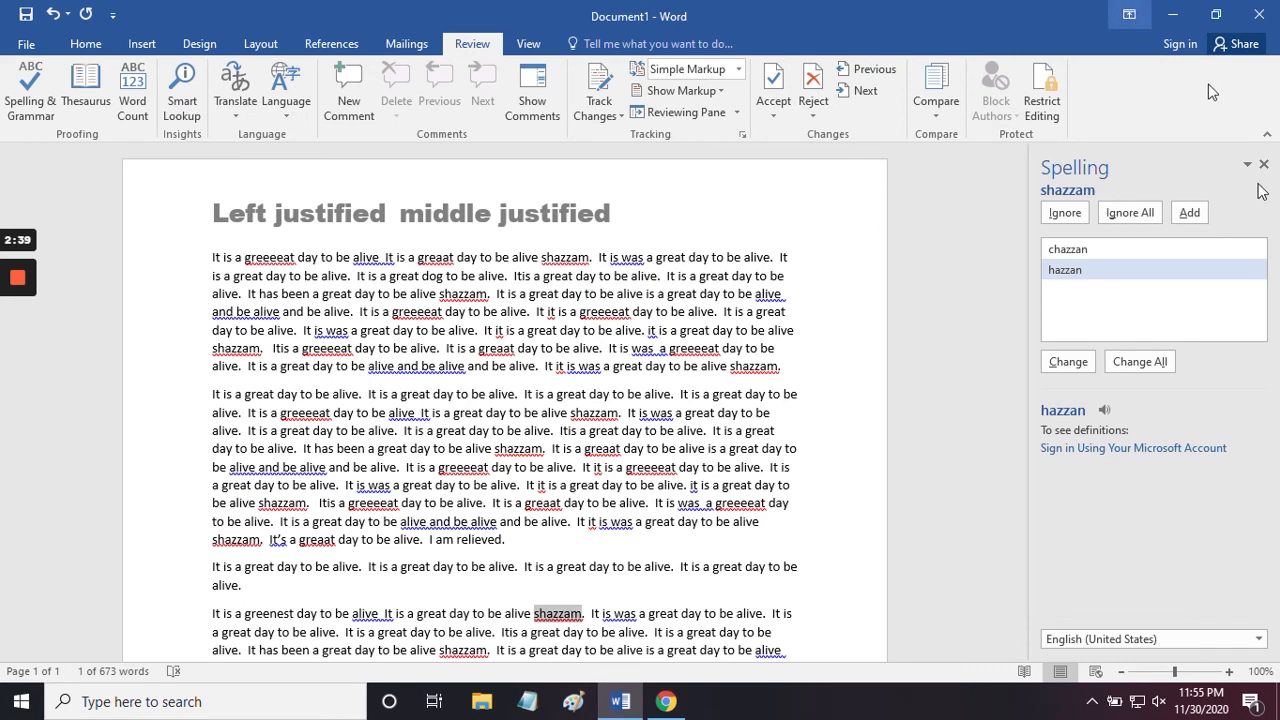
{"action": "left_click", "coordinate": [1188, 213]}
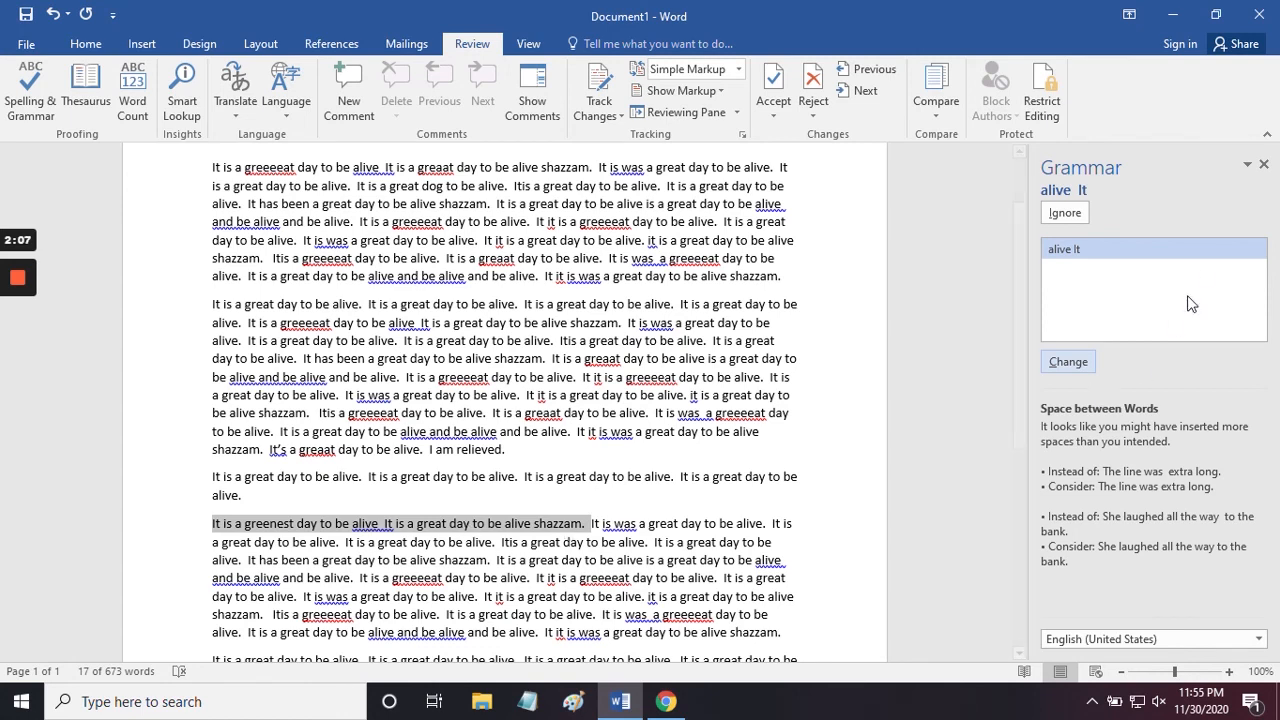
- Accept the grammar suggestions "alive It", "is" and "alive, be alive," for the flagged sentences in the fourth paragraph
{"action": "left_click", "coordinate": [1076, 361]}
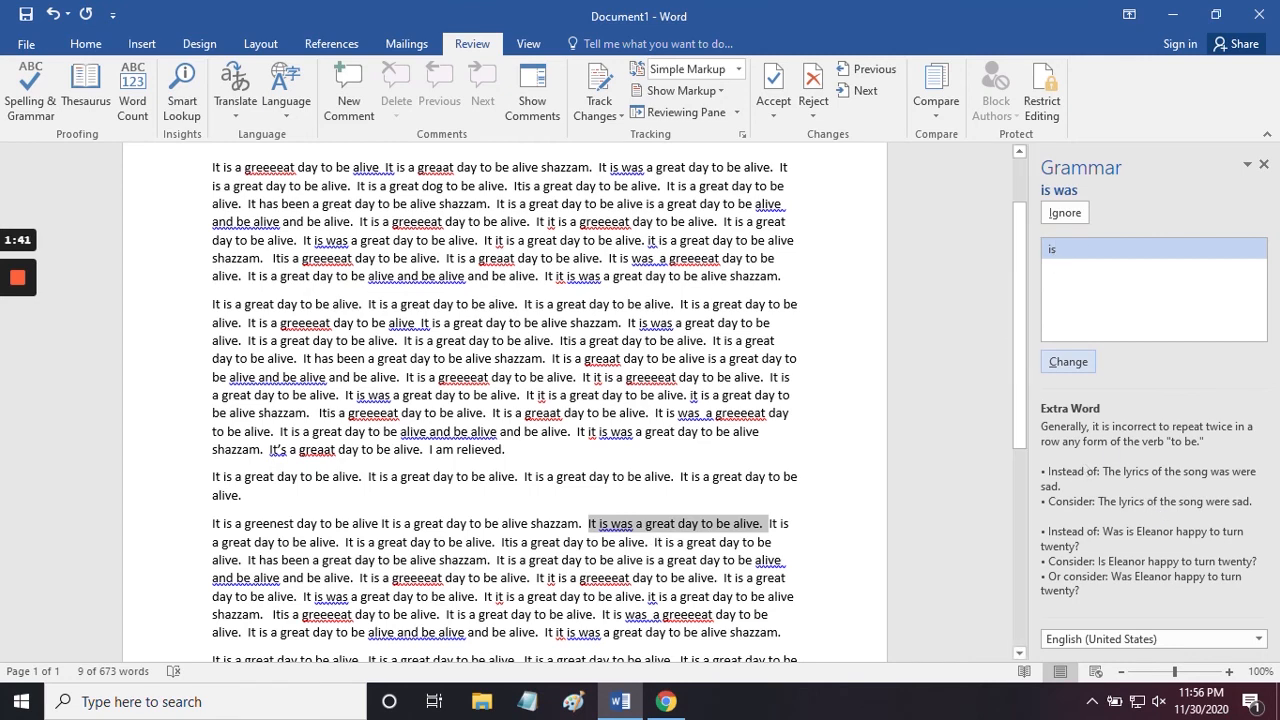
{"action": "left_click", "coordinate": [1083, 365]}
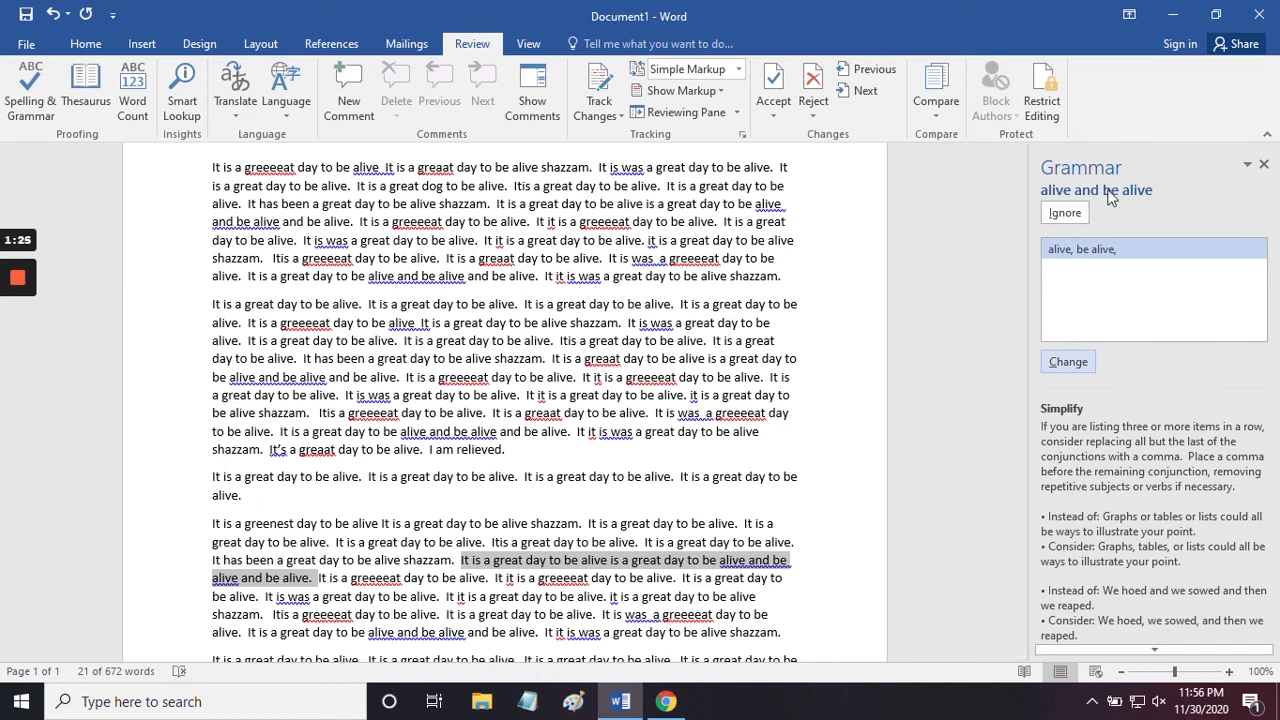
{"action": "left_click", "coordinate": [1068, 362]}
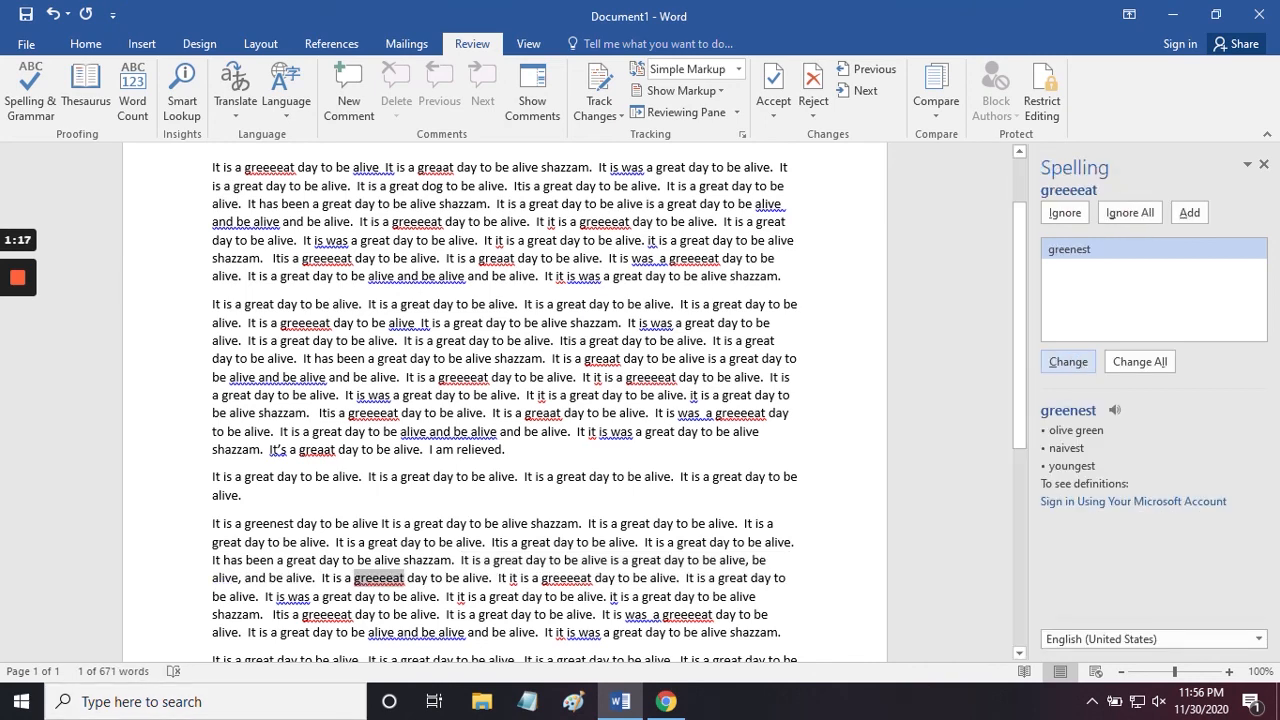
- Correct the flagged "greeeeat" to "great" directly in the fourth paragraph and resume the spelling check
{"action": "scroll", "coordinate": [505, 401], "scroll_direction": "down", "scroll_amount": 1}
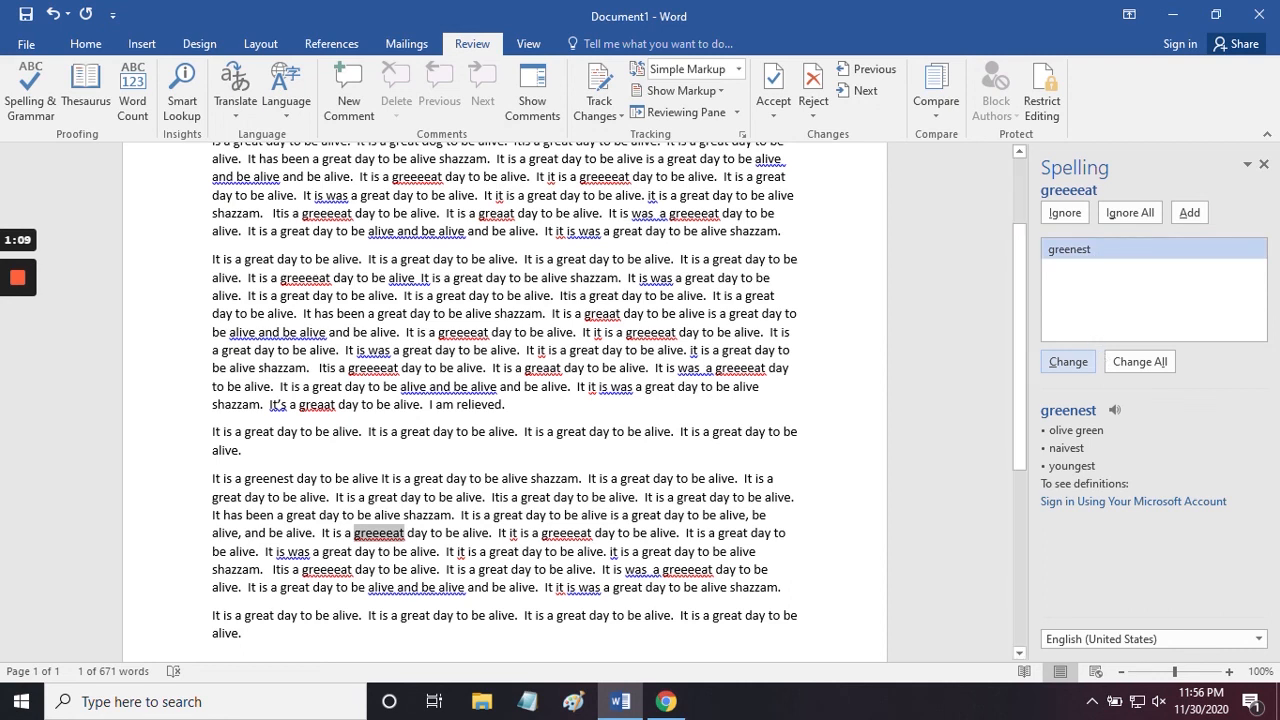
{"action": "left_click", "coordinate": [388, 535]}
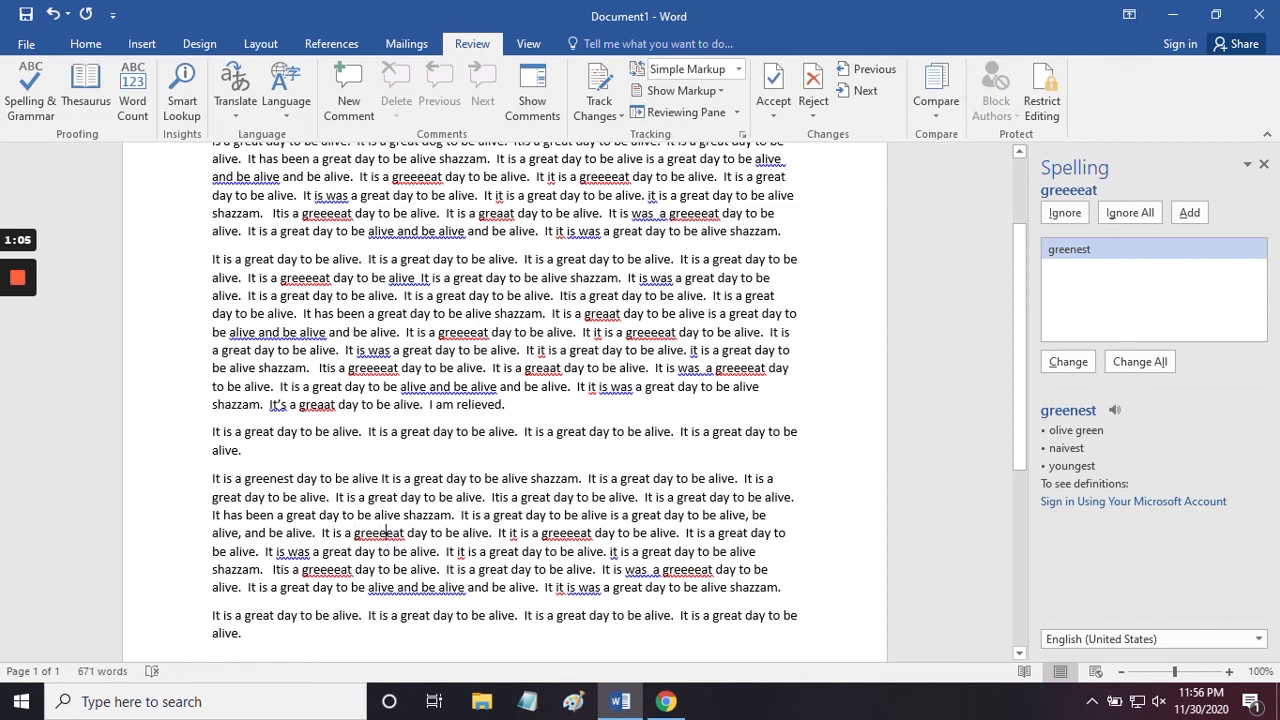
{"action": "key", "text": "BackSpace"}
{"action": "key", "text": "BackSpace"}
{"action": "key", "text": "BackSpace"}
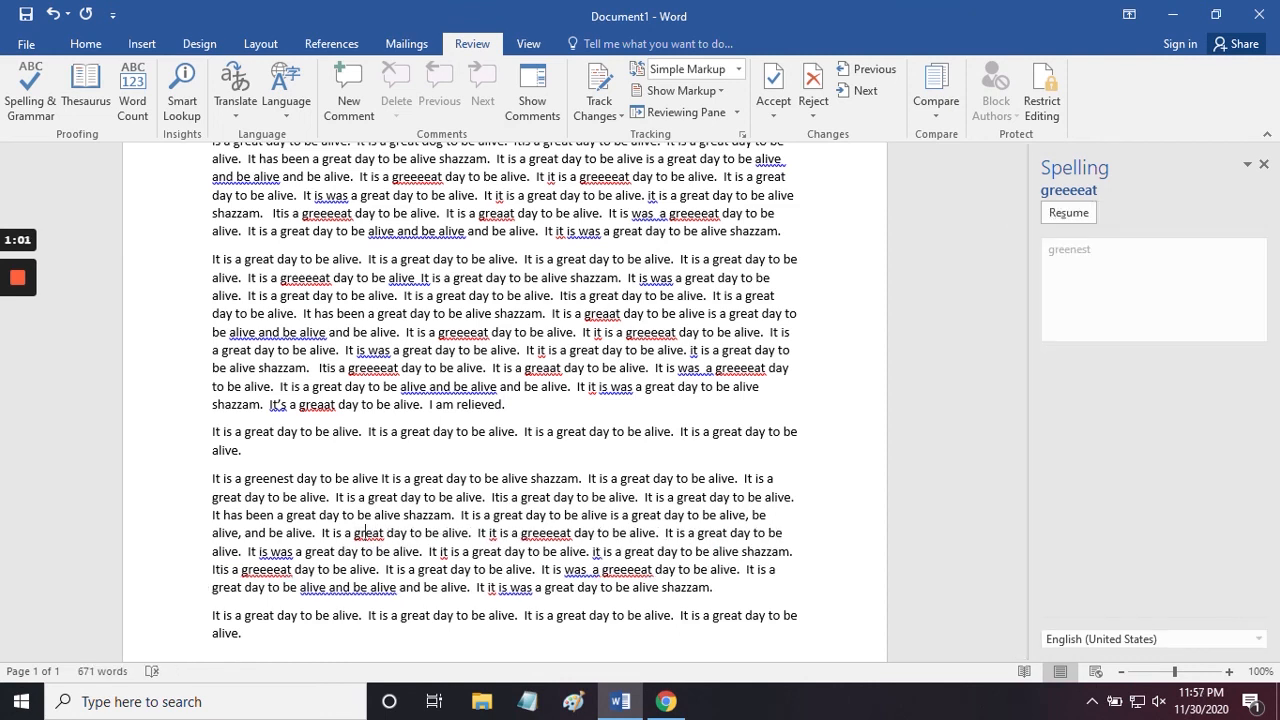
{"action": "left_click", "coordinate": [1068, 213]}
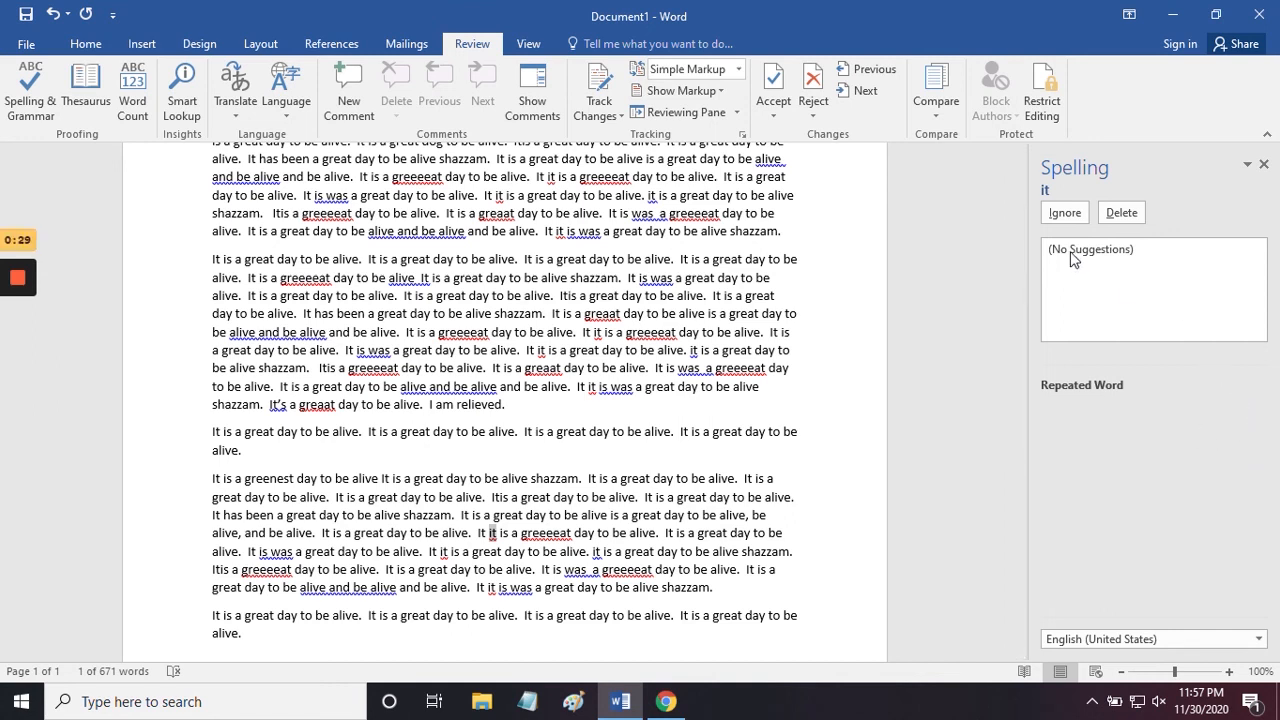
- Resolve the next flagged items: delete both repeated "it" words, ignore "greeeeat" once, and change "is was" to "is"
{"action": "left_click", "coordinate": [1121, 212]}
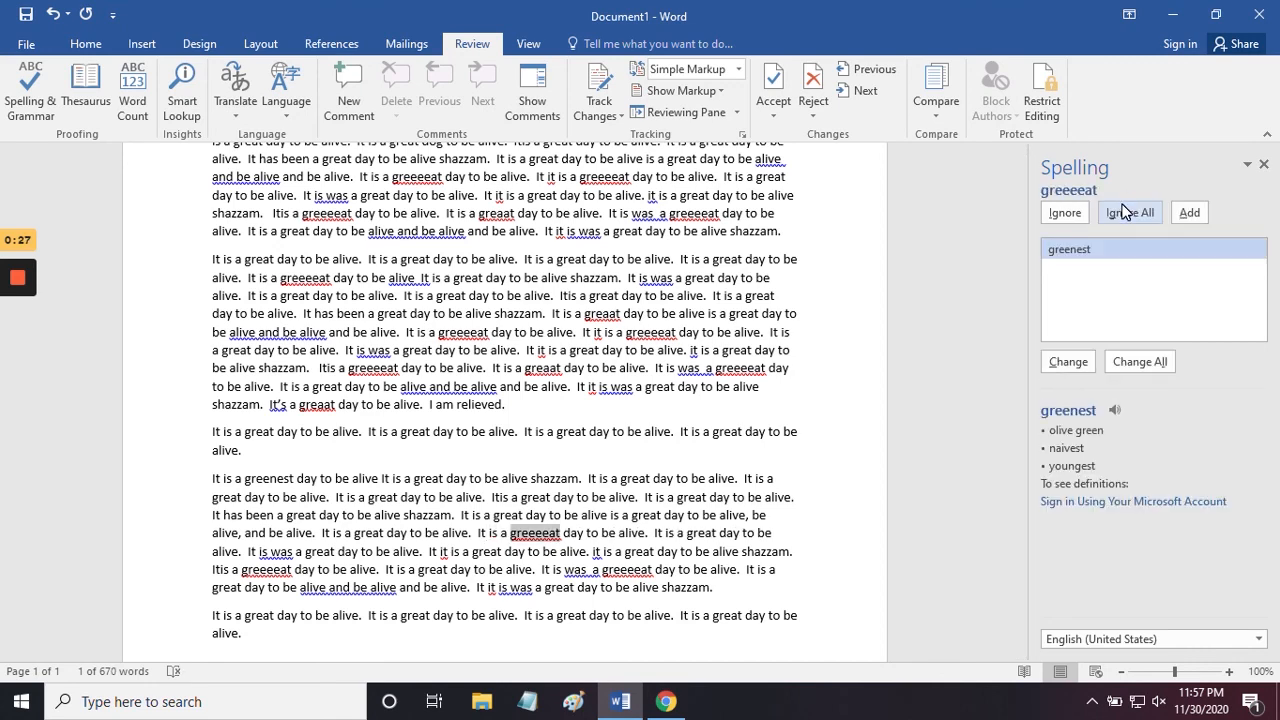
{"action": "left_click", "coordinate": [1066, 216]}
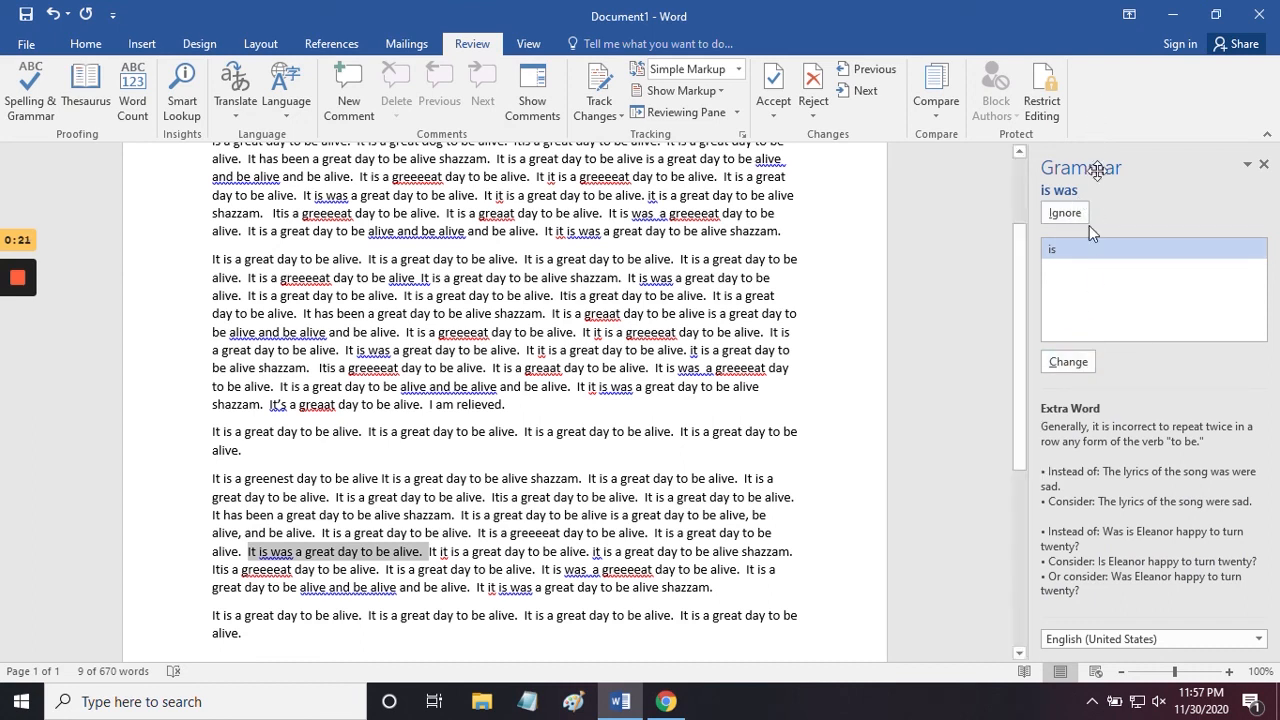
{"action": "left_click", "coordinate": [1080, 363]}
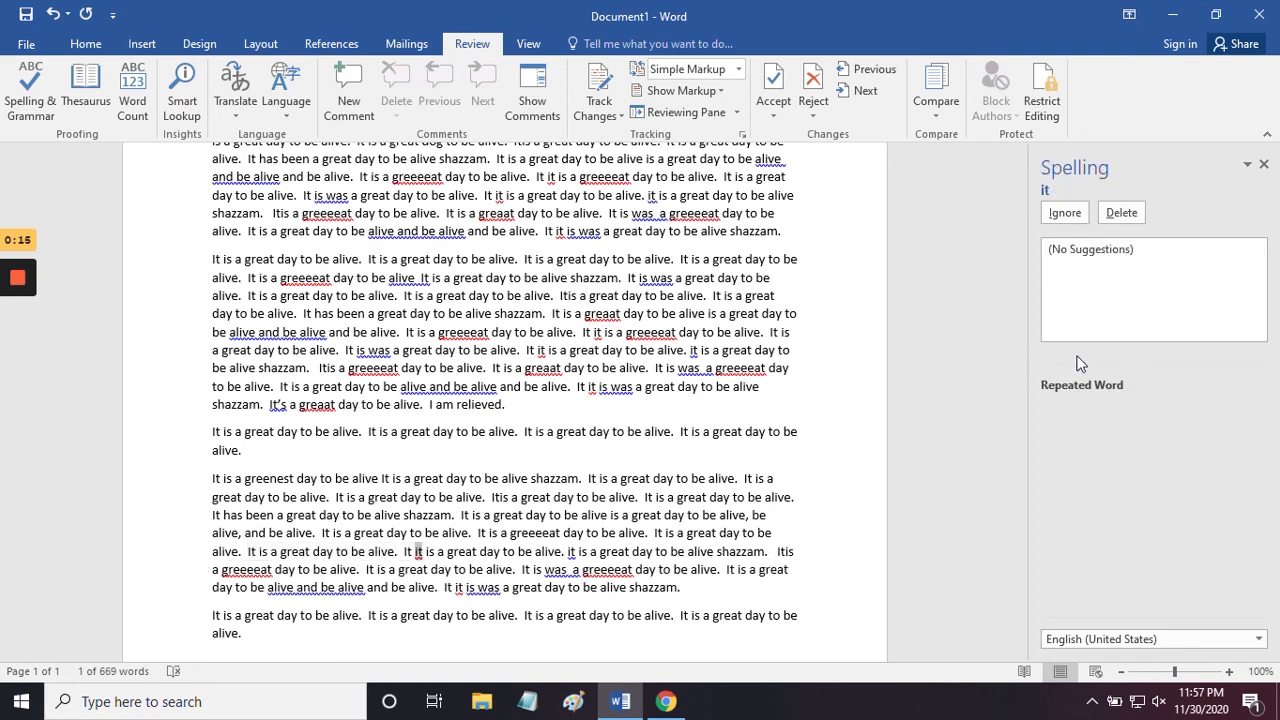
{"action": "left_click", "coordinate": [1123, 213]}
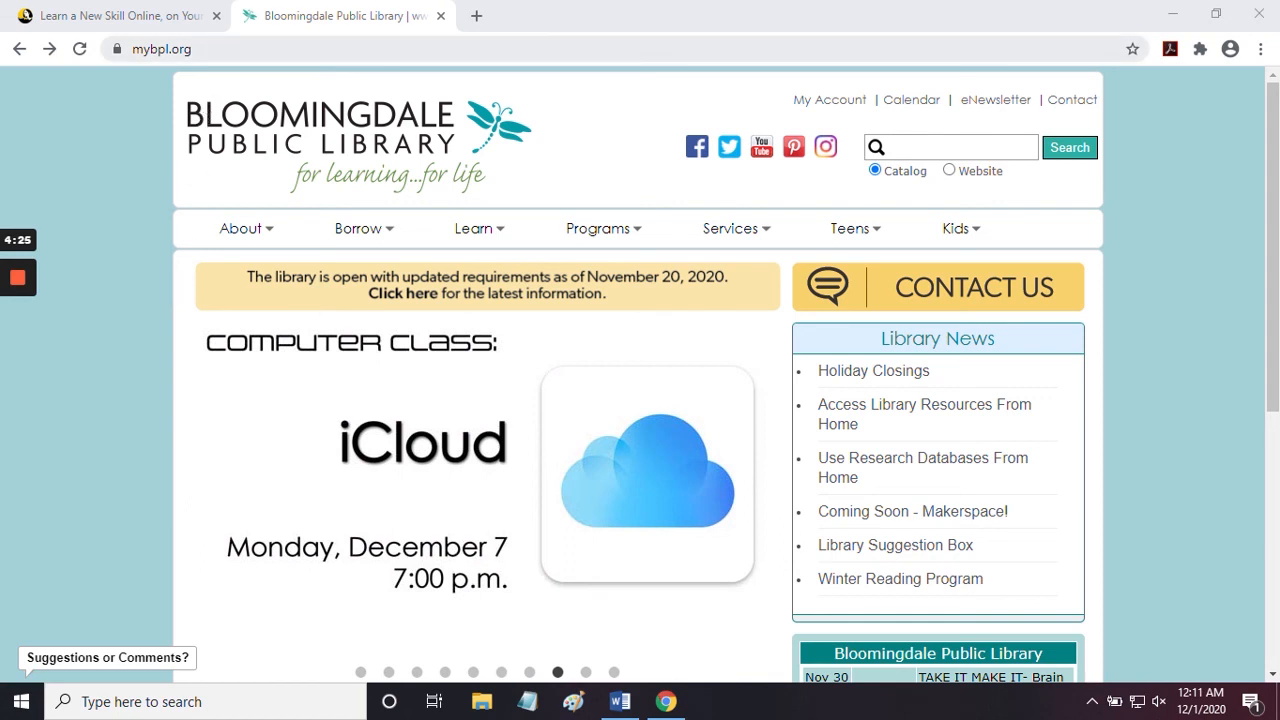
- Open the Online Courses page of the Bloomingdale Public Library website and go to its lynda.com login page
{"action": "mouse_move", "coordinate": [478, 236]}
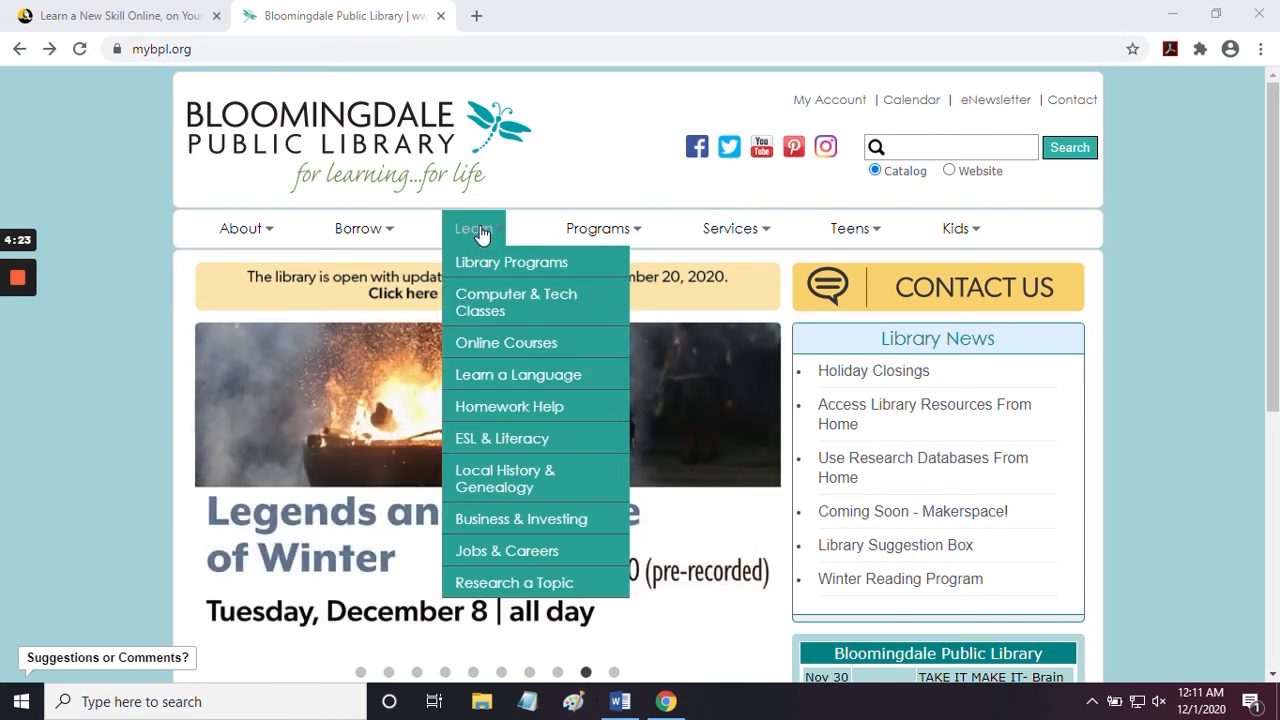
{"action": "left_click", "coordinate": [478, 346]}
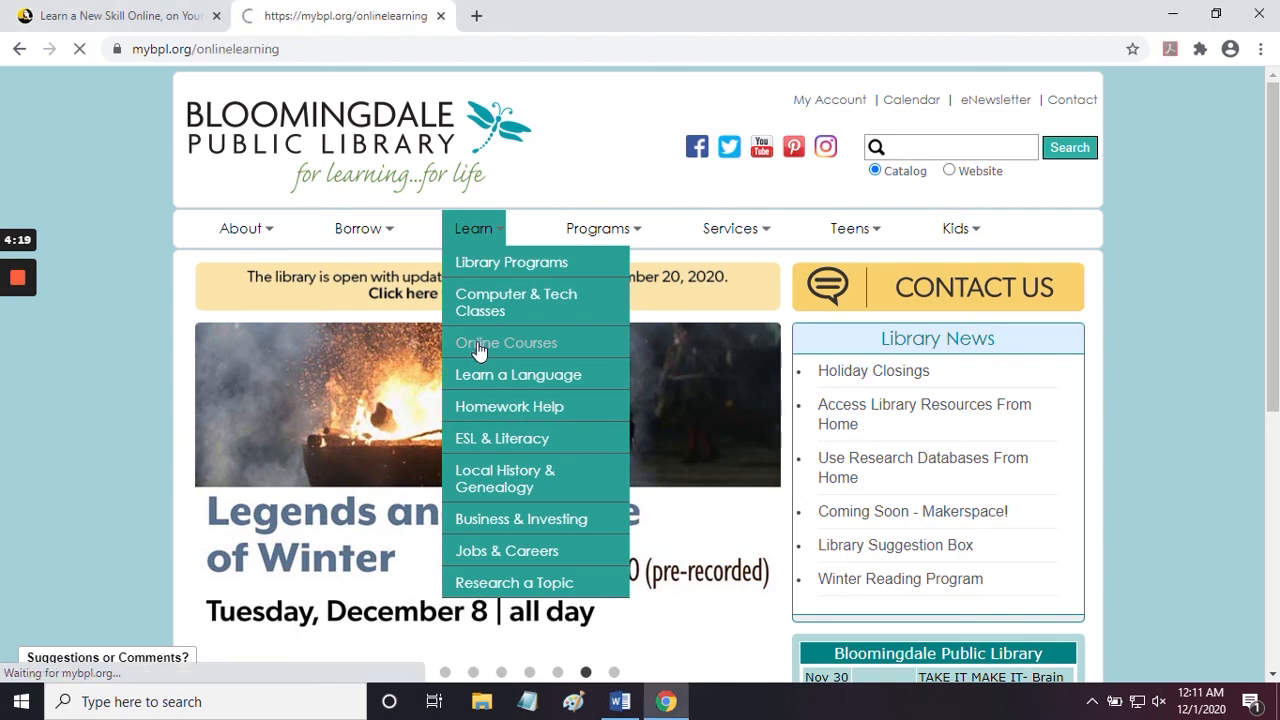
{"action": "scroll", "coordinate": [565, 460], "scroll_direction": "down", "scroll_amount": 2}
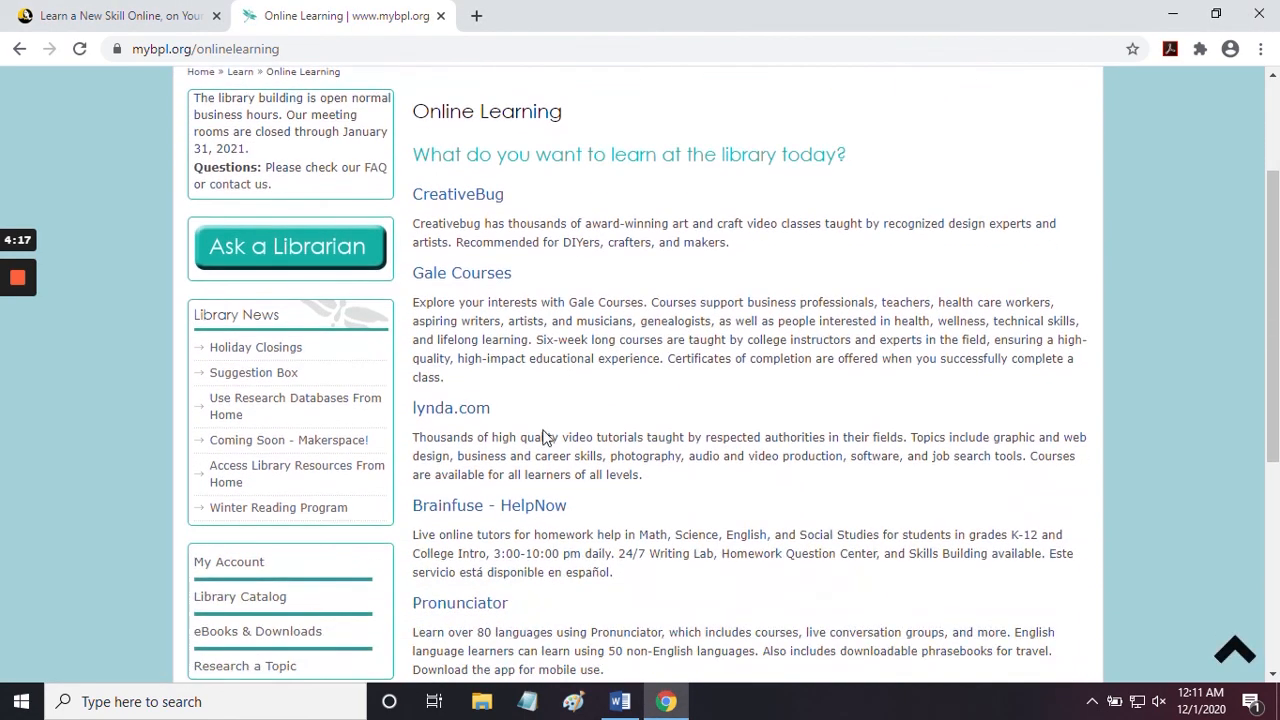
{"action": "left_click", "coordinate": [448, 418]}
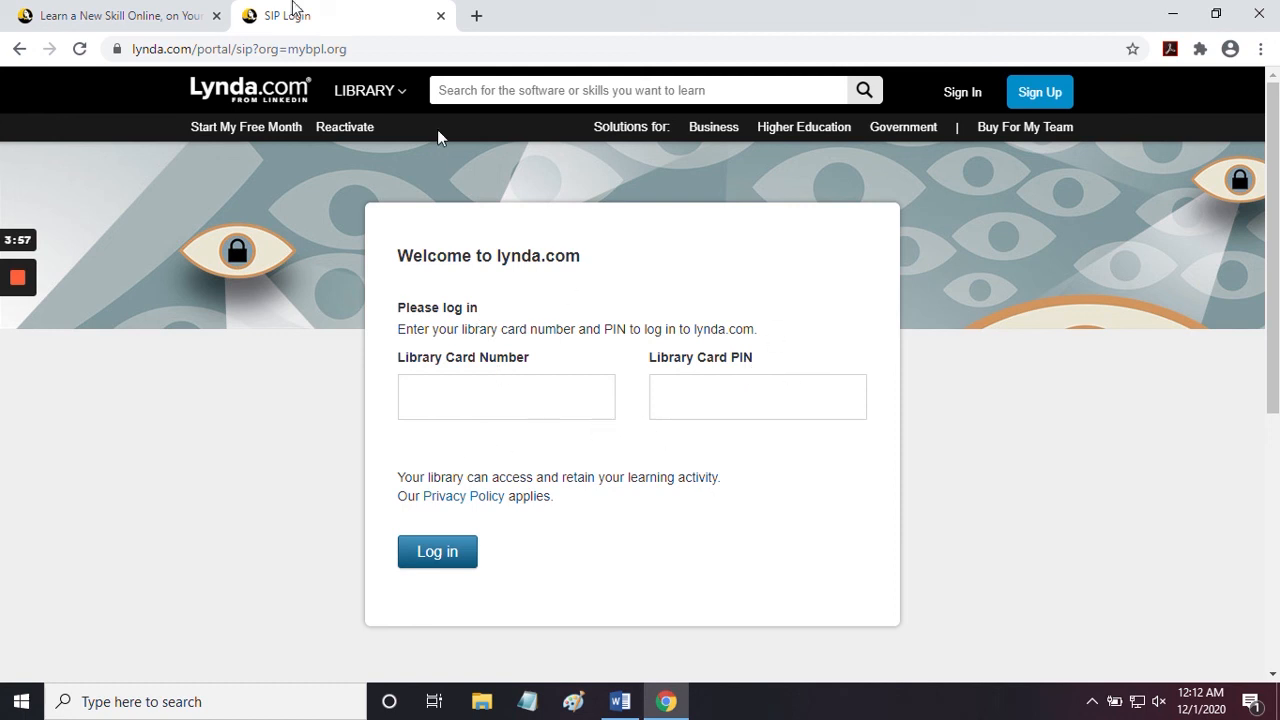
- Search the signed-in Lynda.com site for "word 2016" and open the course Word 2016 Essential Training
{"action": "left_click", "coordinate": [97, 12]}
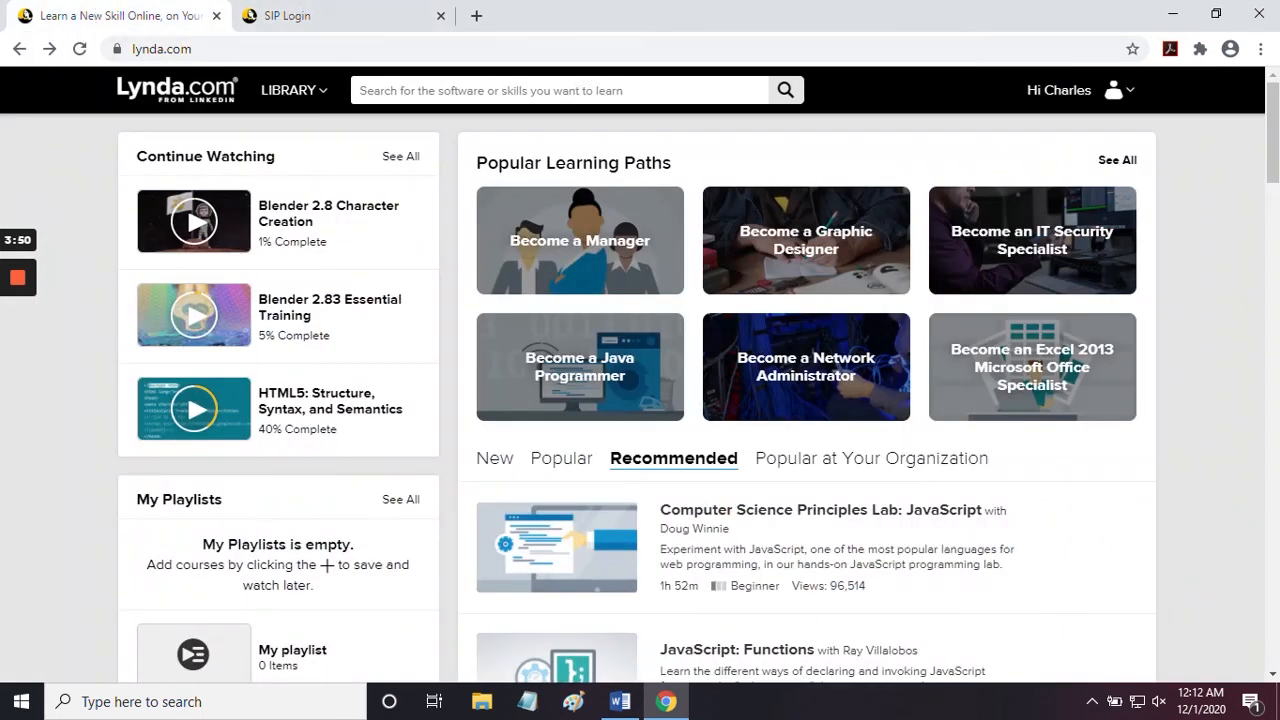
{"action": "left_click", "coordinate": [410, 90]}
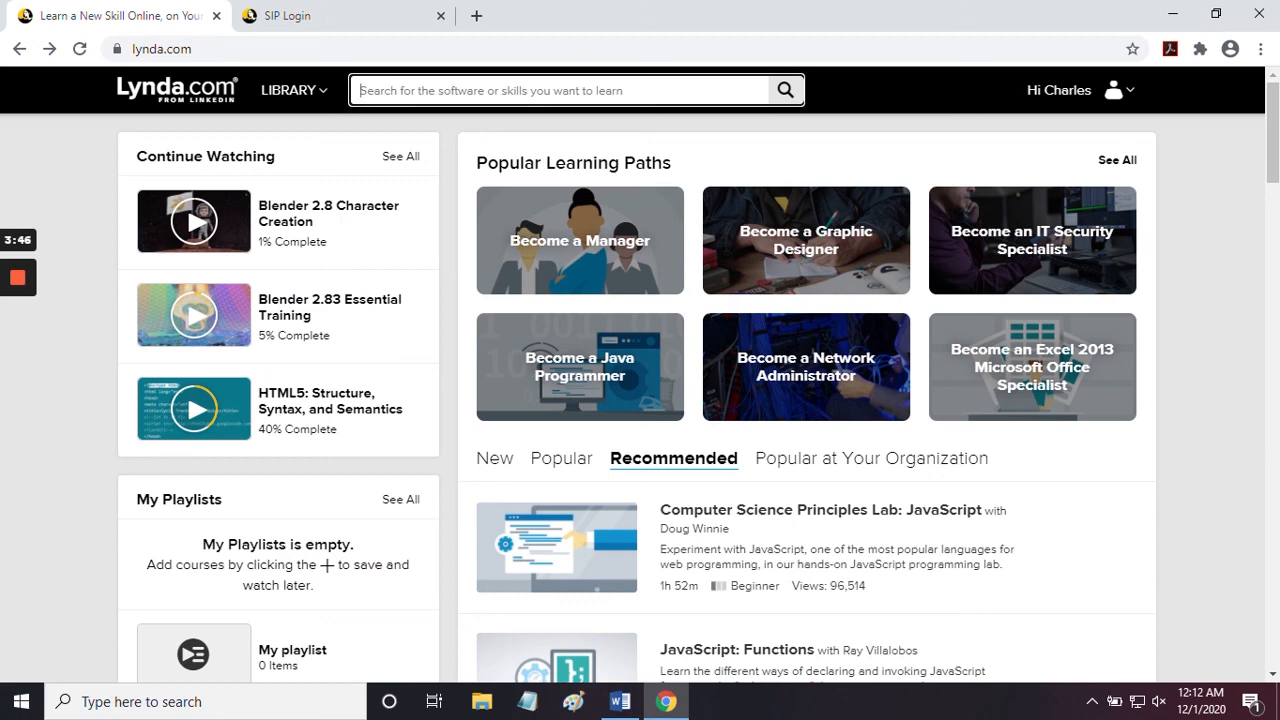
{"action": "type", "text": "wor"}
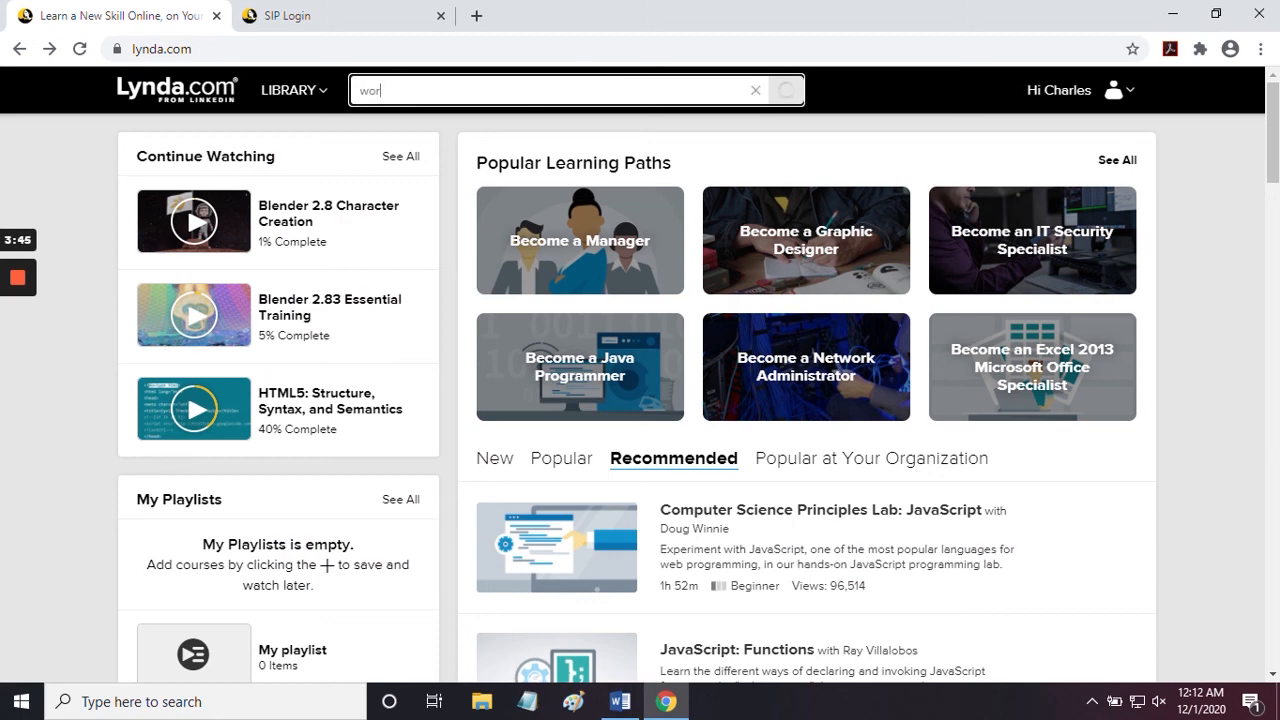
{"action": "type", "text": "d"}
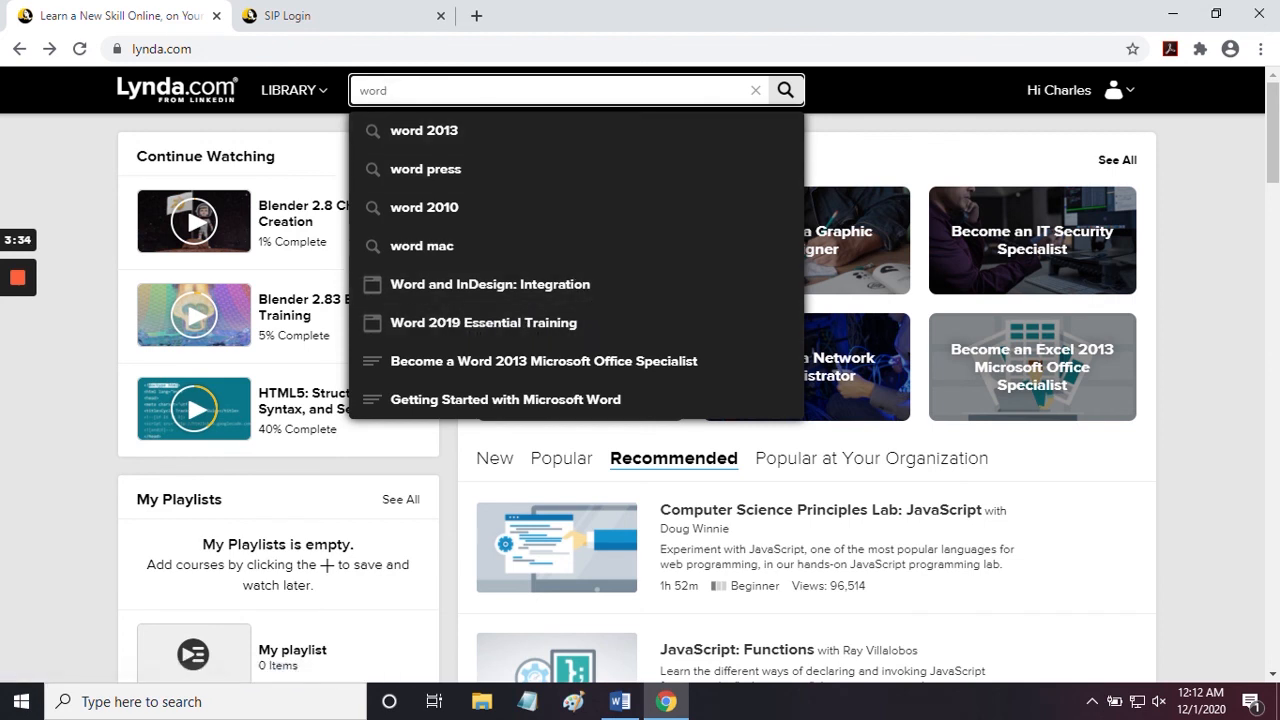
{"action": "type", "text": "2016"}
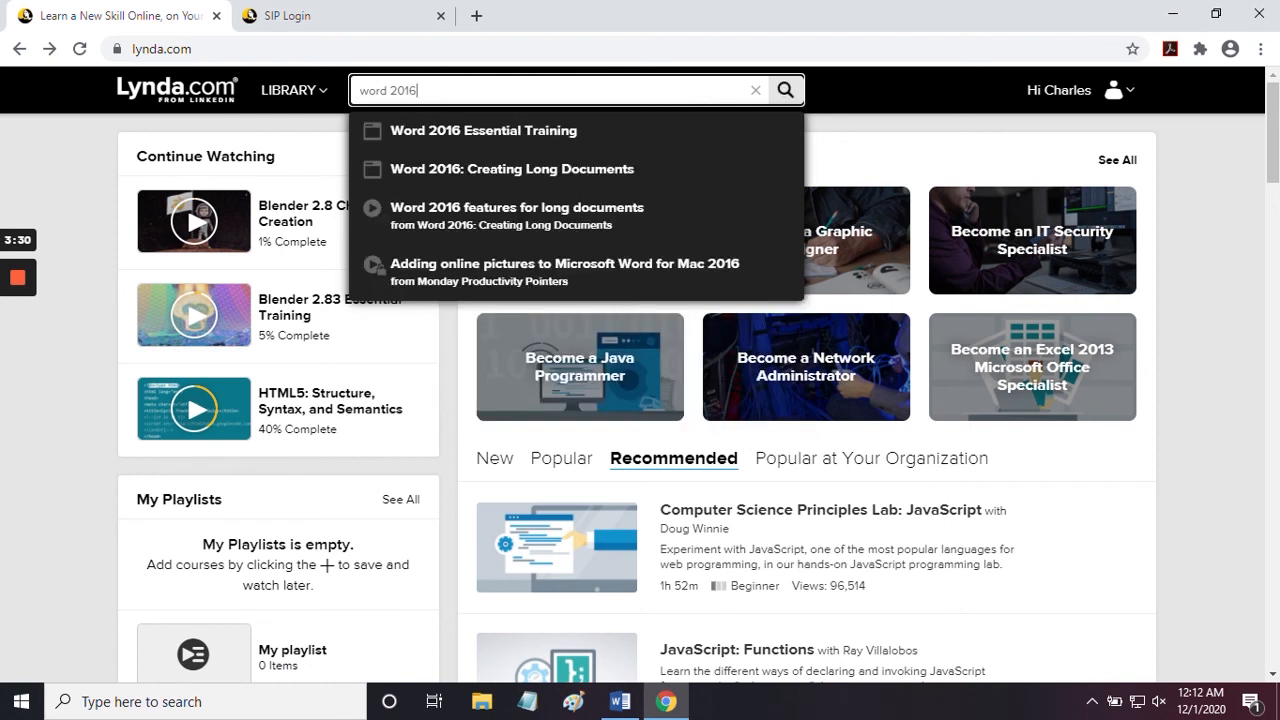
{"action": "left_click", "coordinate": [505, 131]}
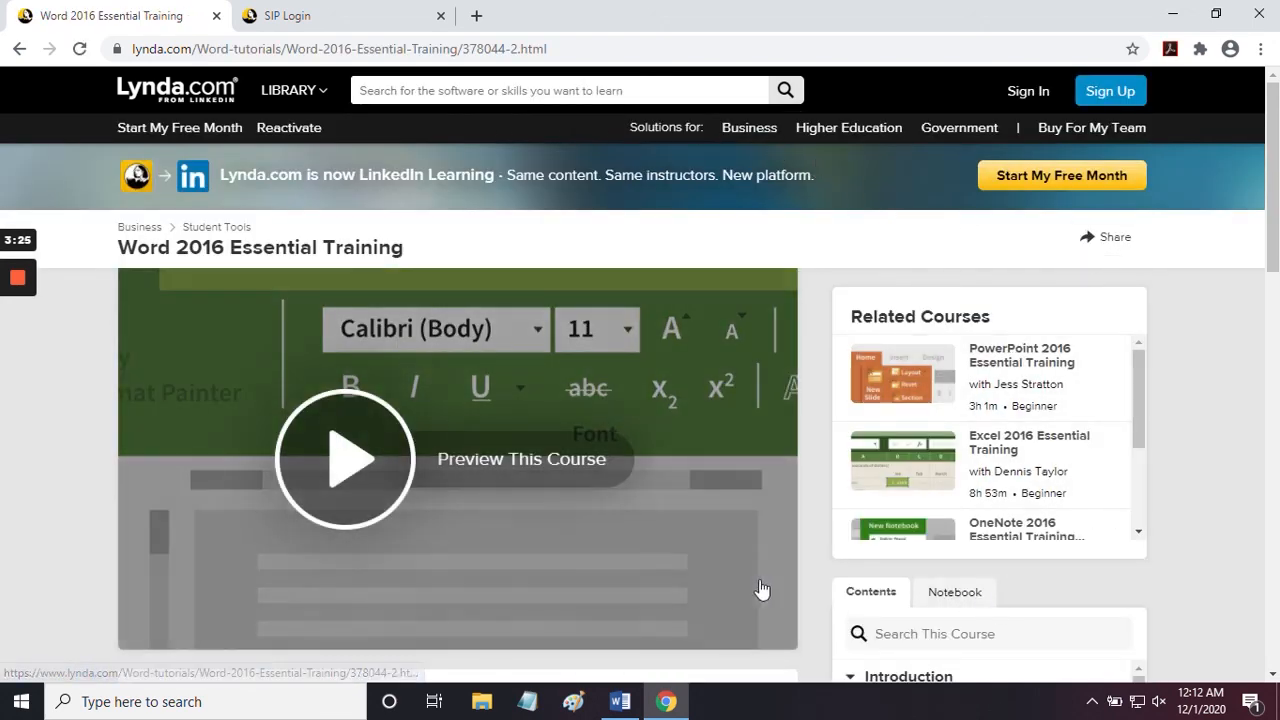
- Look through the overview and contents list of the Word 2016 Essential Training course
{"action": "scroll", "coordinate": [762, 575], "scroll_direction": "down", "scroll_amount": 2}
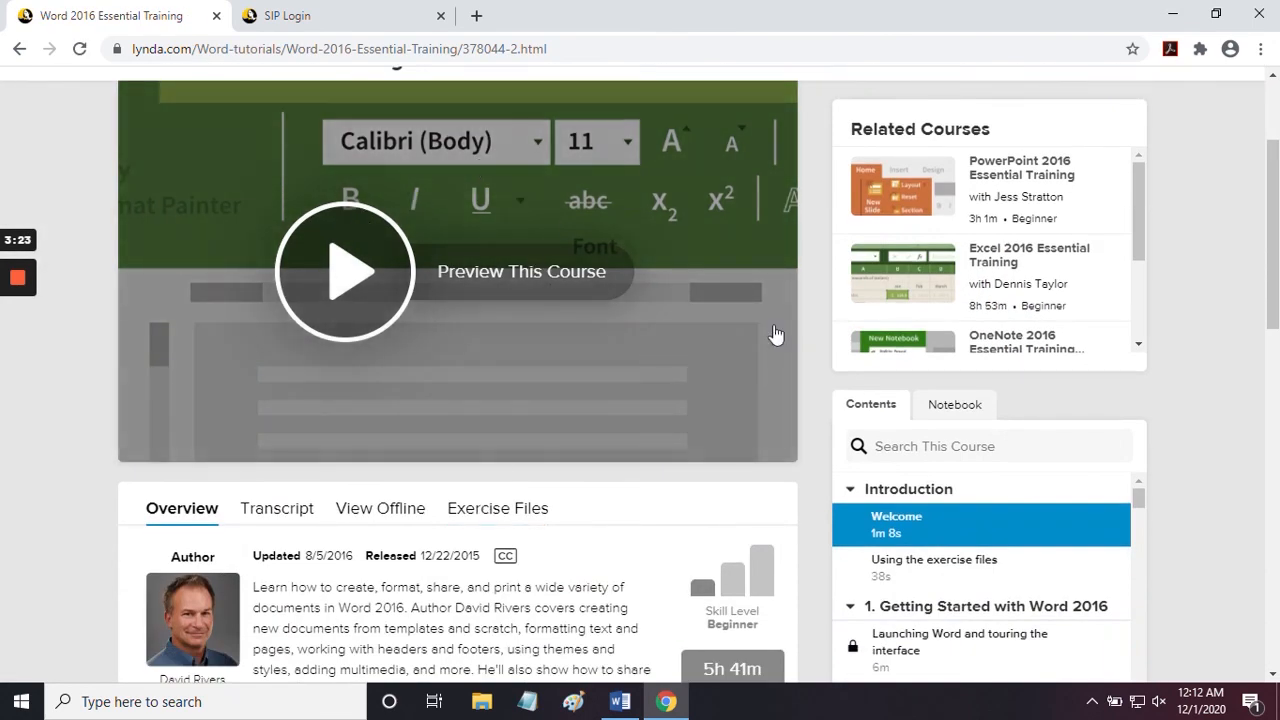
{"action": "scroll", "coordinate": [906, 380], "scroll_direction": "down", "scroll_amount": 3}
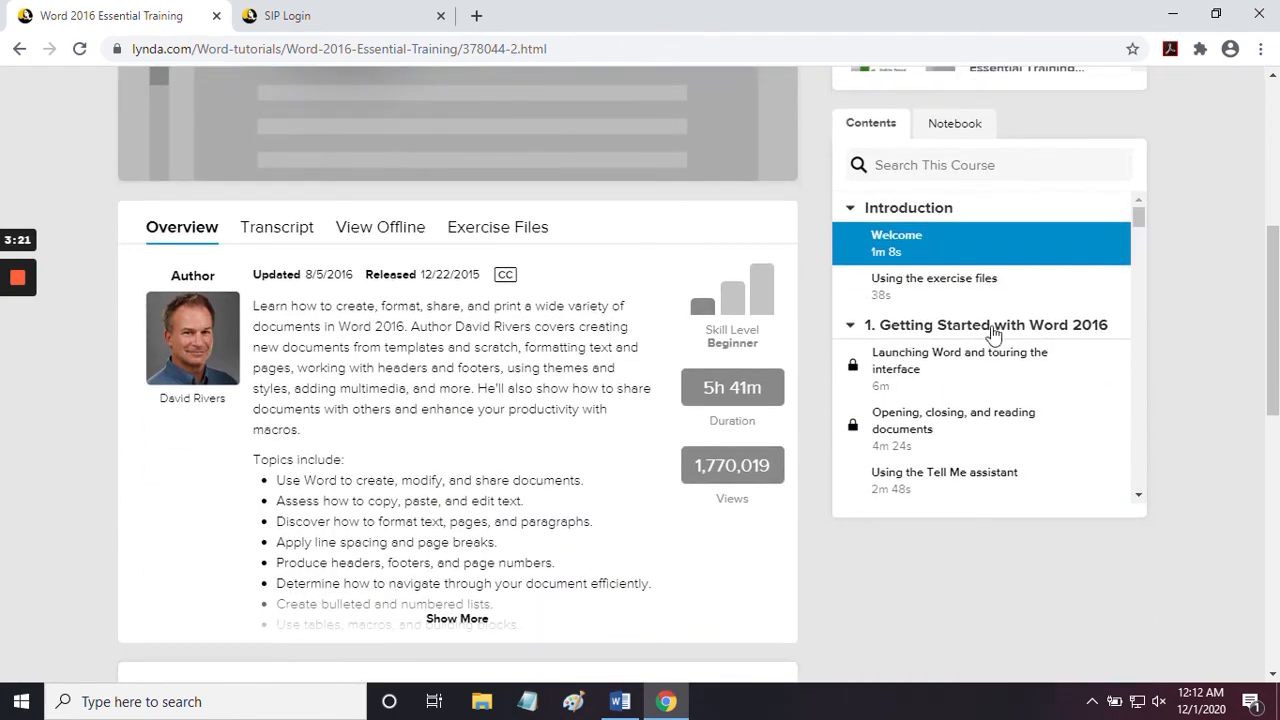
{"action": "scroll", "coordinate": [992, 335], "scroll_direction": "down", "scroll_amount": 2}
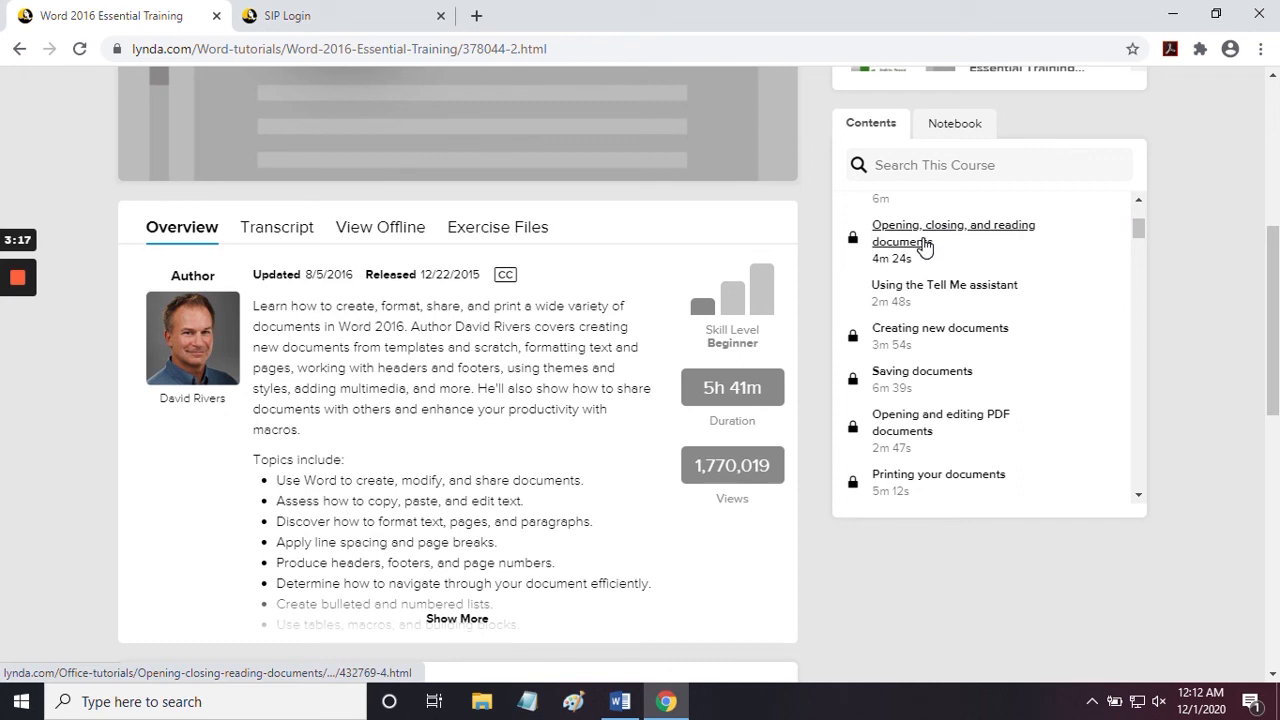
{"action": "scroll", "coordinate": [930, 260], "scroll_direction": "down", "scroll_amount": 1}
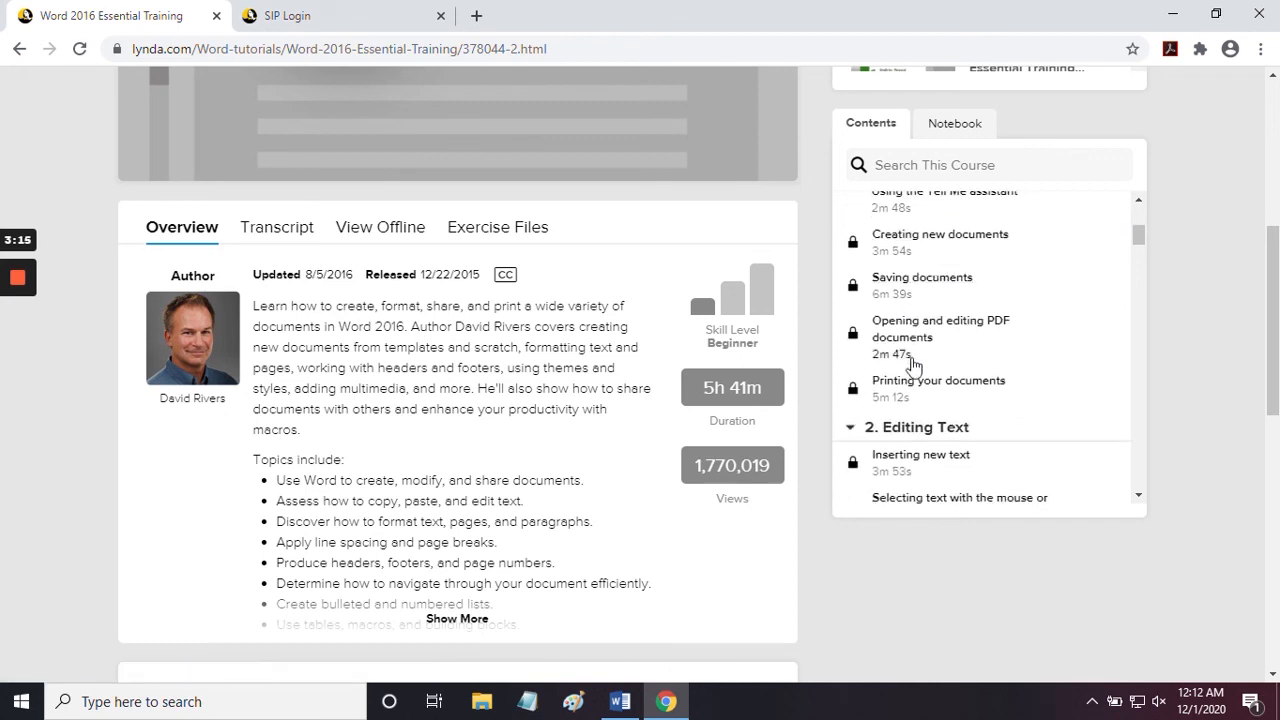